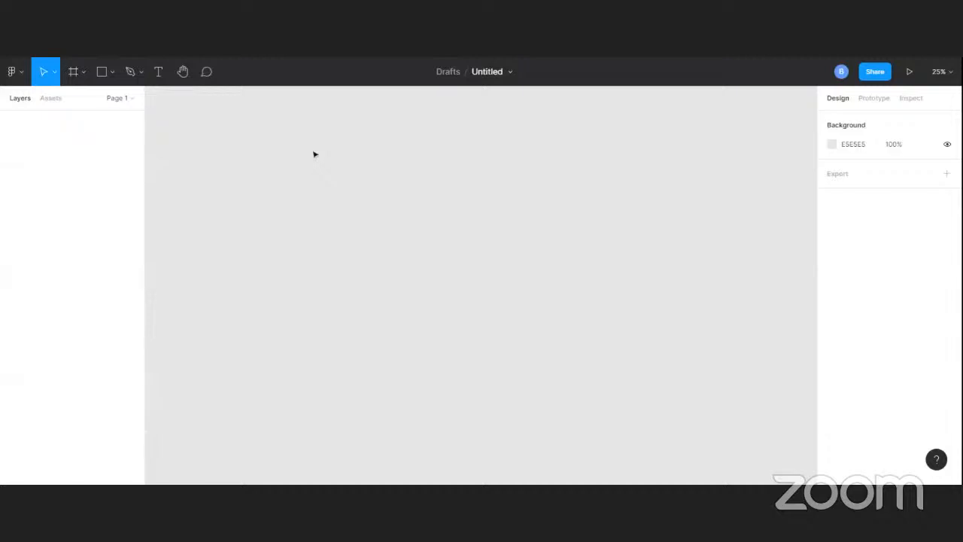
# Add a frame to the empty canvas using the Desktop preset of 1440 × 1024
pyautogui.press('f')
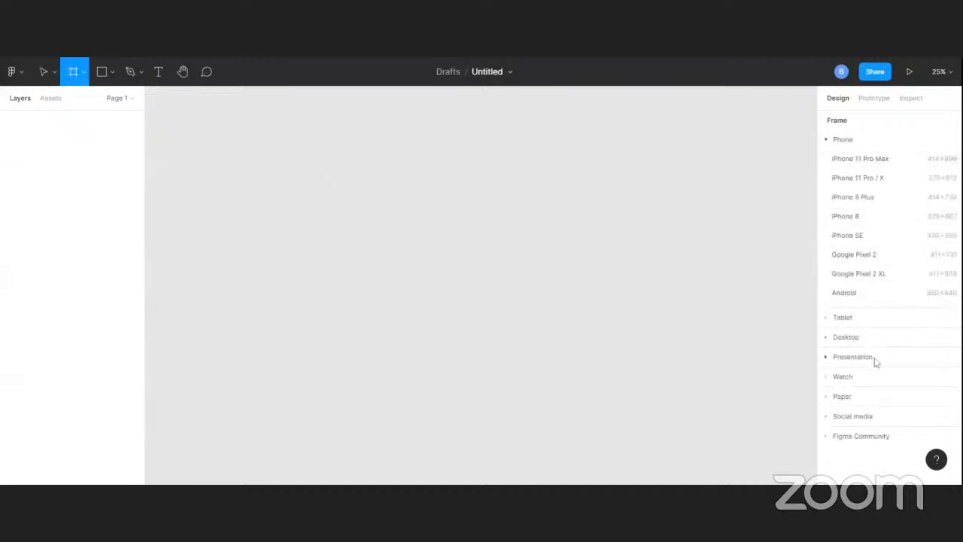
pyautogui.click(833, 338)
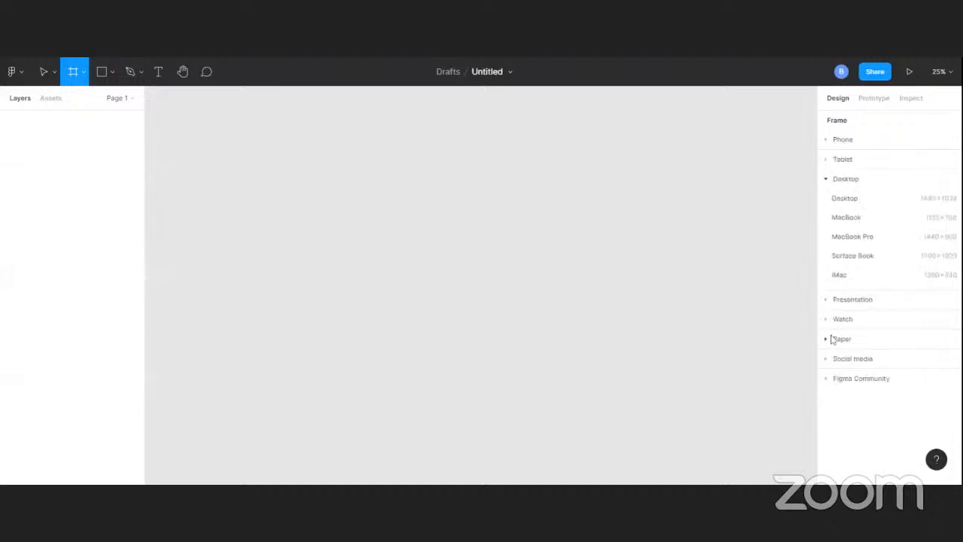
pyautogui.click(890, 200)
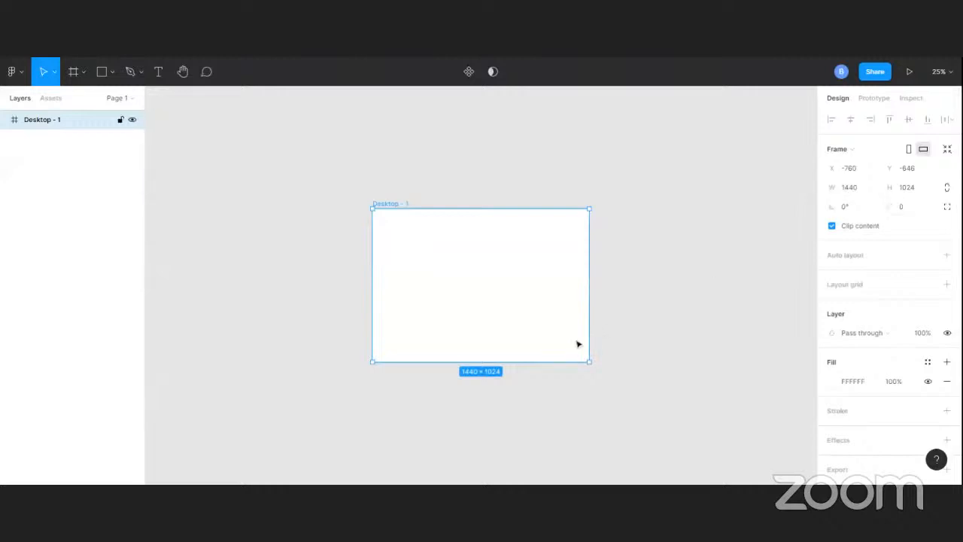
pyautogui.hotkey('ctrl', '+')
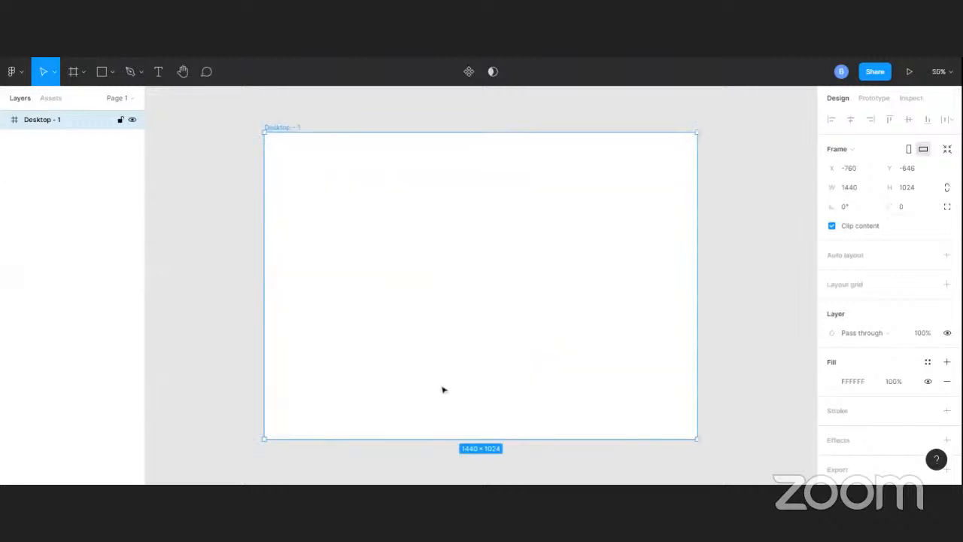
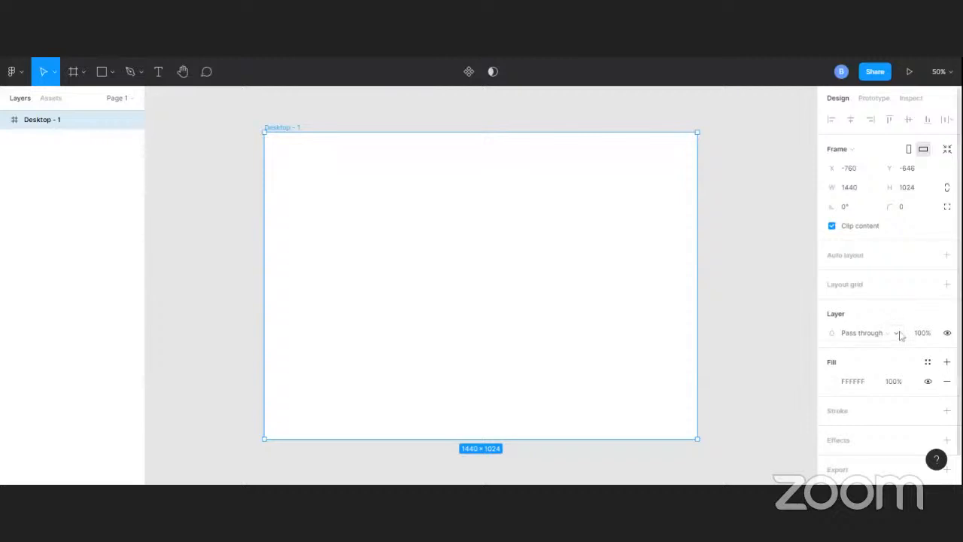
# Add a layout grid to the Desktop - 1 frame and set it to 12 columns
pyautogui.scroll(-2, 899, 334)
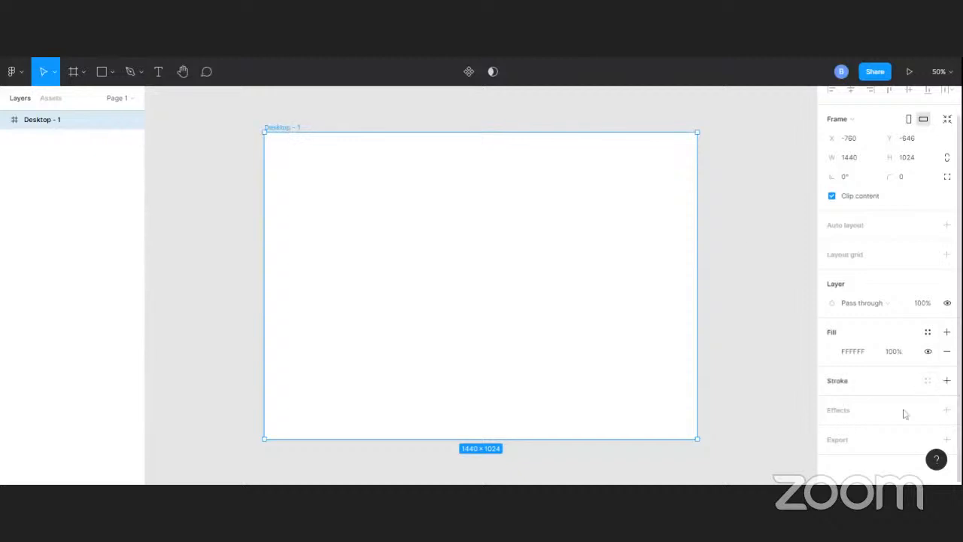
pyautogui.scroll(1, 899, 389)
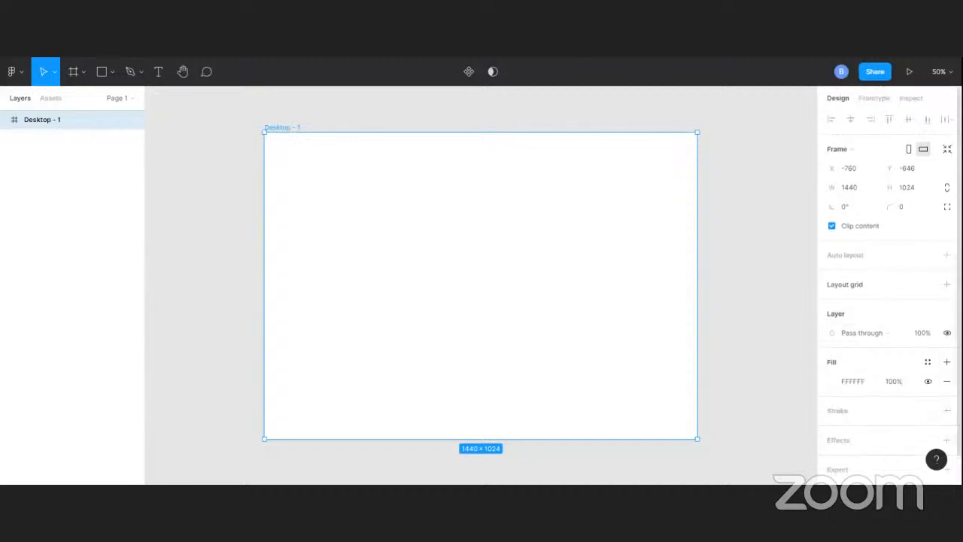
pyautogui.click(948, 285)
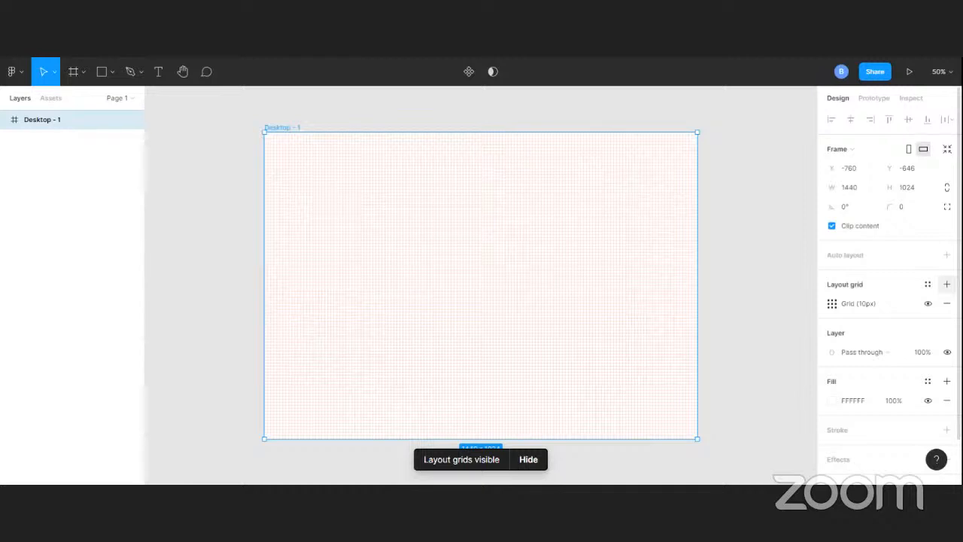
pyautogui.click(832, 305)
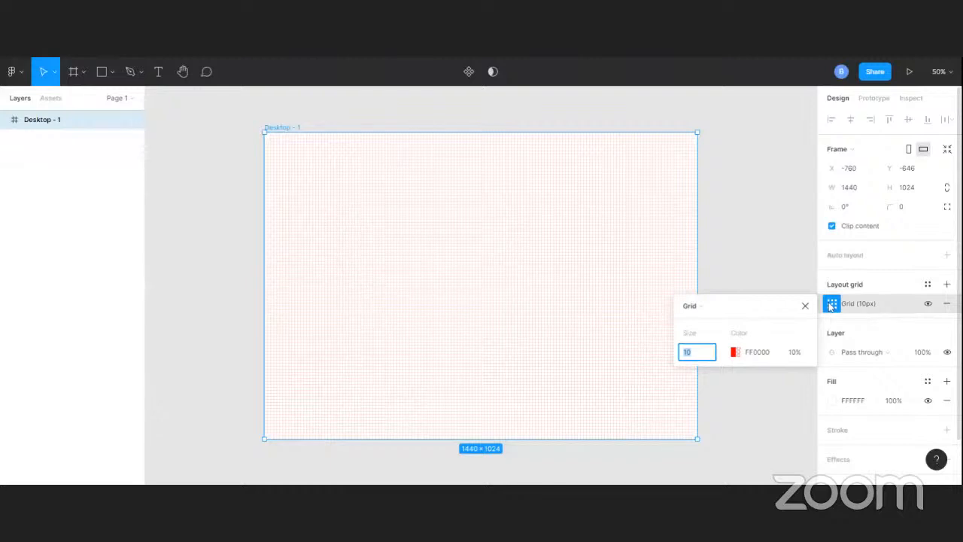
pyautogui.click(702, 305)
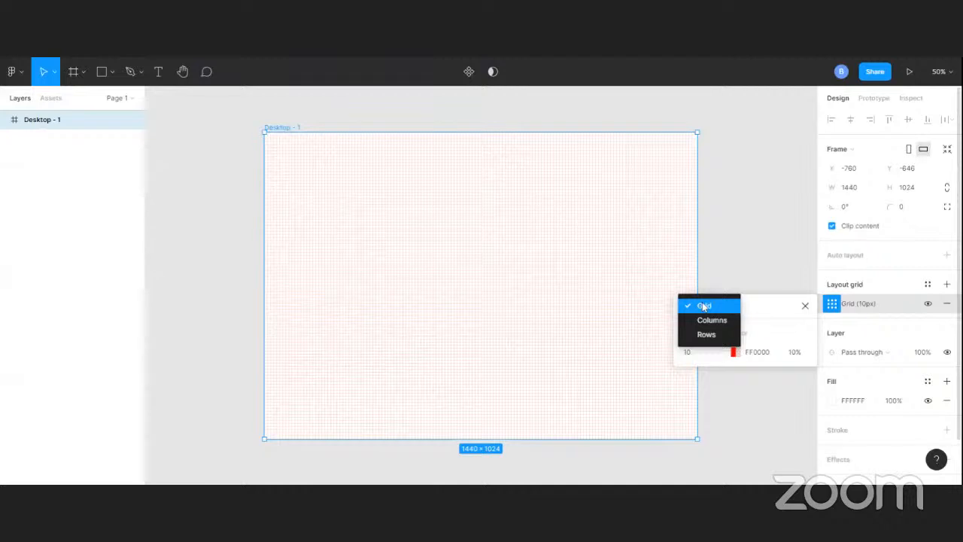
pyautogui.click(712, 321)
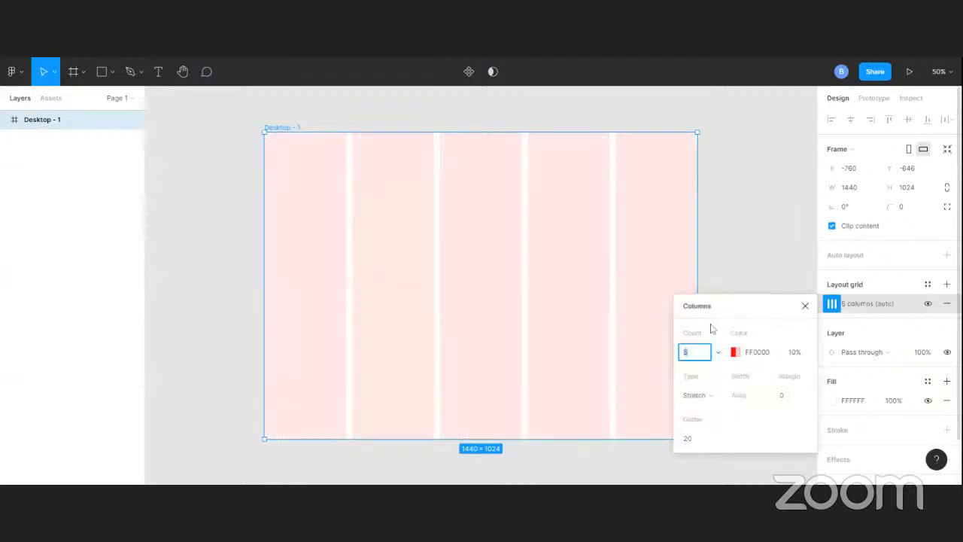
pyautogui.press('BackSpace')
pyautogui.write('12')
pyautogui.press('Return')
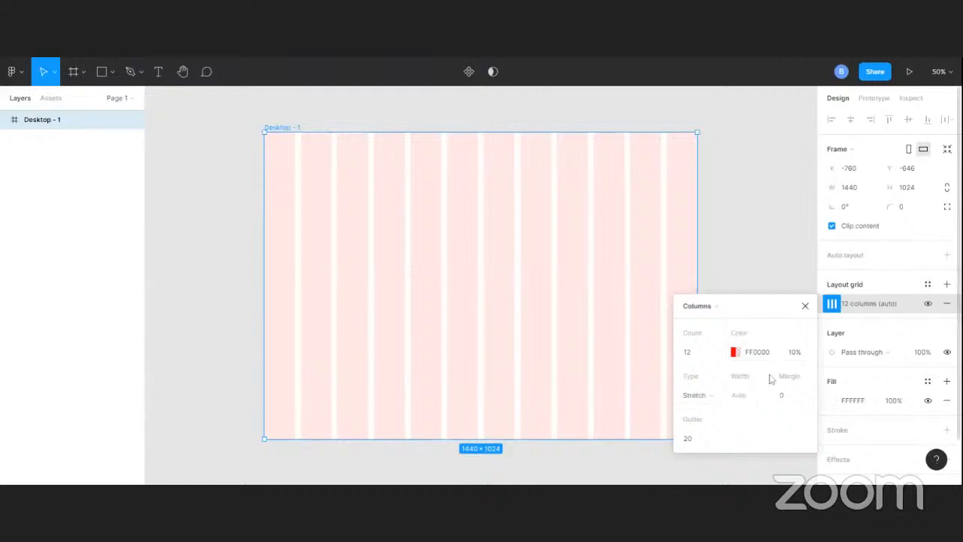
# Set the column grid's margin to 25, and reselect the Desktop - 1 frame
pyautogui.click(790, 398)
pyautogui.write('20')
pyautogui.press('Return')
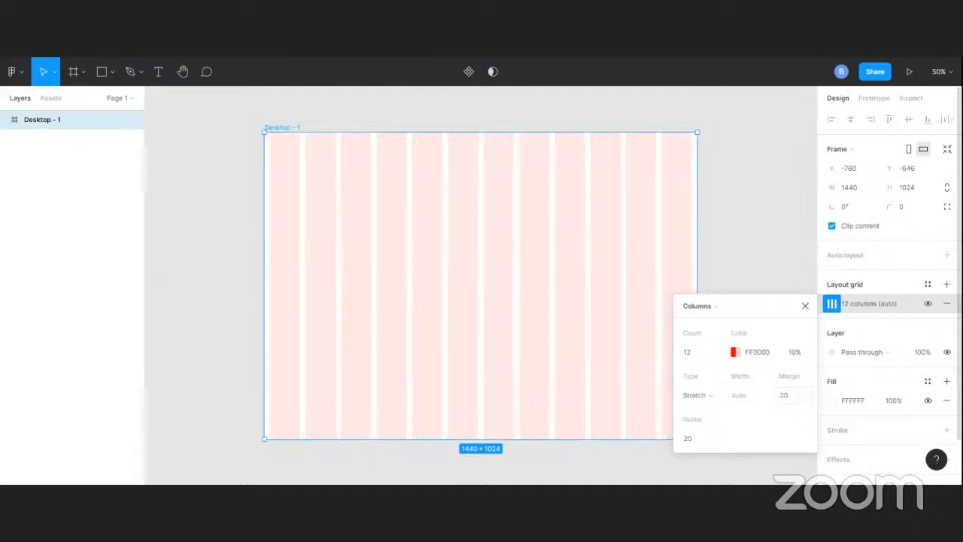
pyautogui.click(792, 398)
pyautogui.write('25')
pyautogui.press('Return')
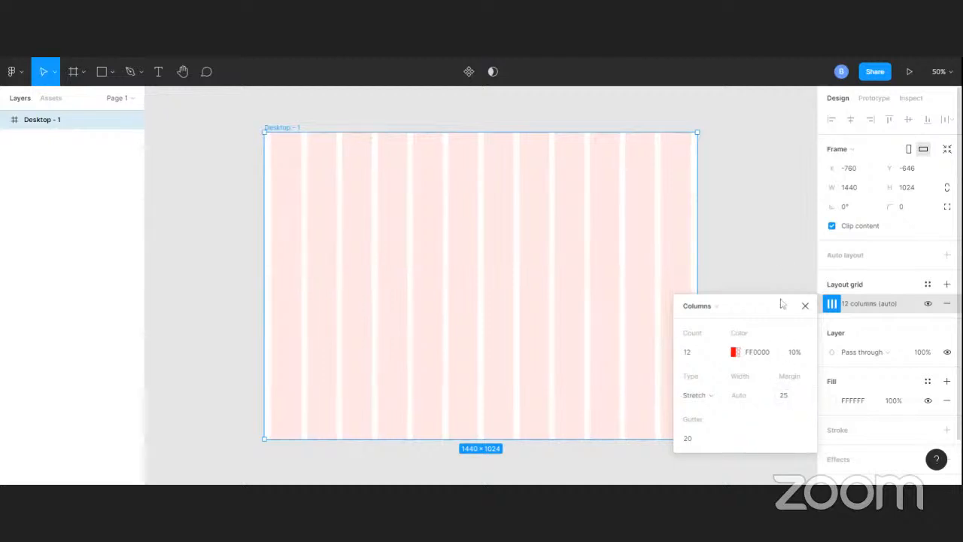
pyautogui.click(784, 265)
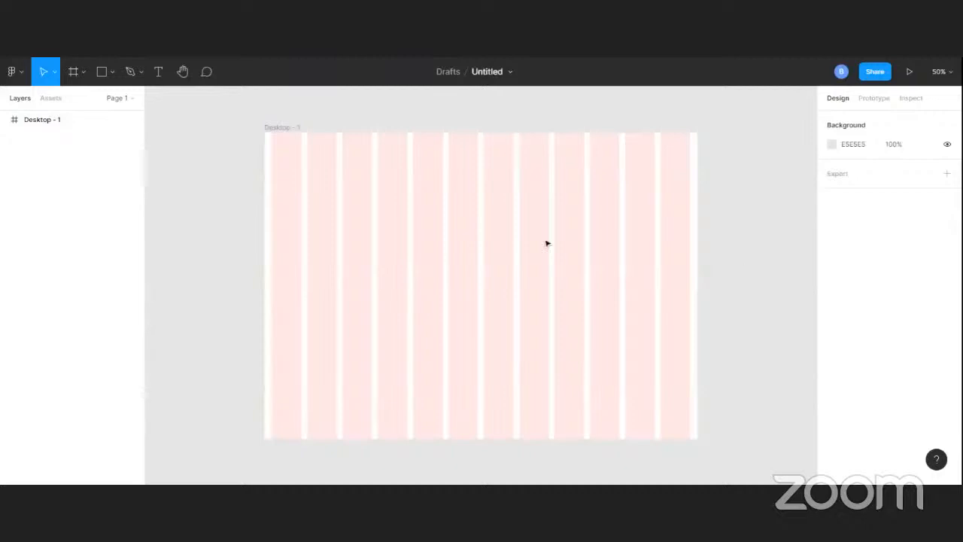
pyautogui.click(280, 128)
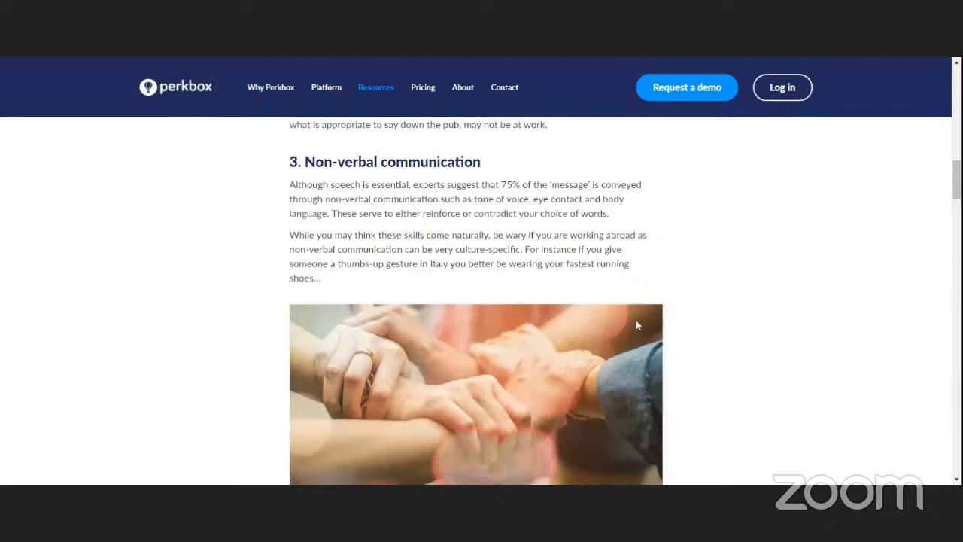
pyautogui.scroll(-2, 613, 325)
pyautogui.scroll(-8, 371, 262)
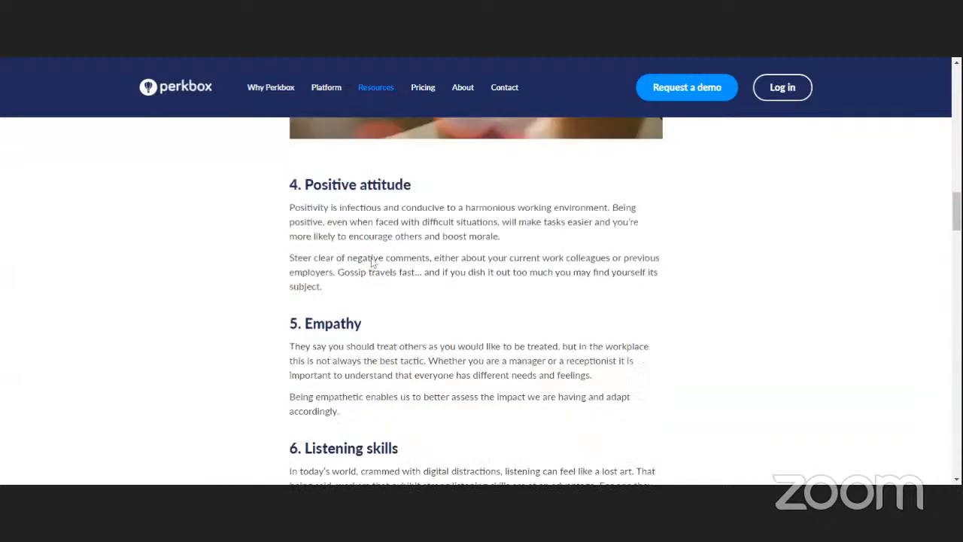
pyautogui.scroll(-6, 476, 301)
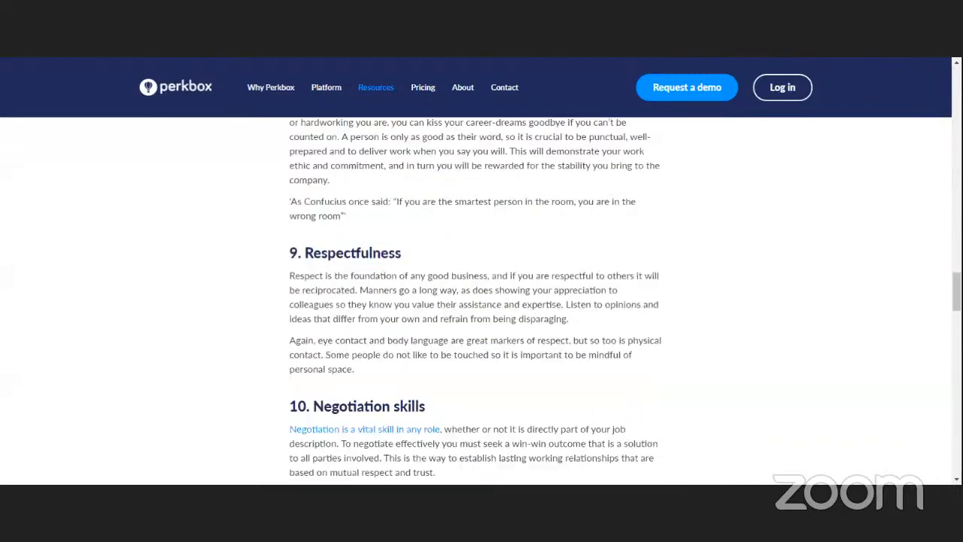
pyautogui.scroll(-1, 373, 264)
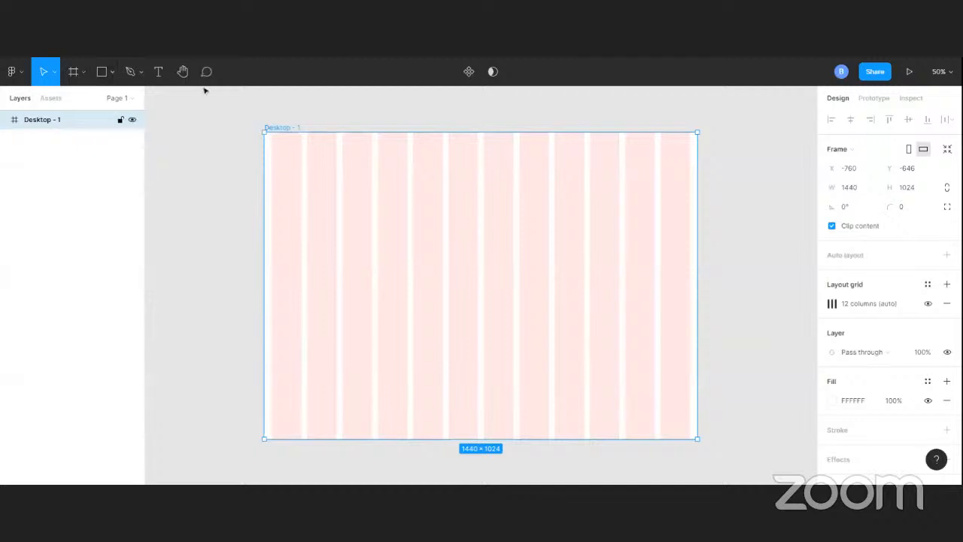
# Draw a rectangle of about 215 × 132 spanning the first two grid columns near the top of the frame
pyautogui.click(158, 71)
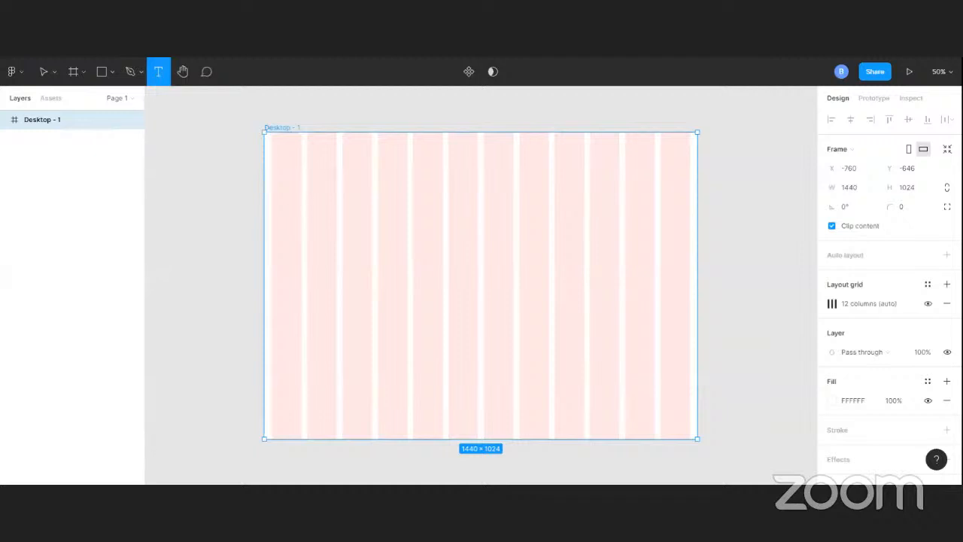
pyautogui.click(271, 155)
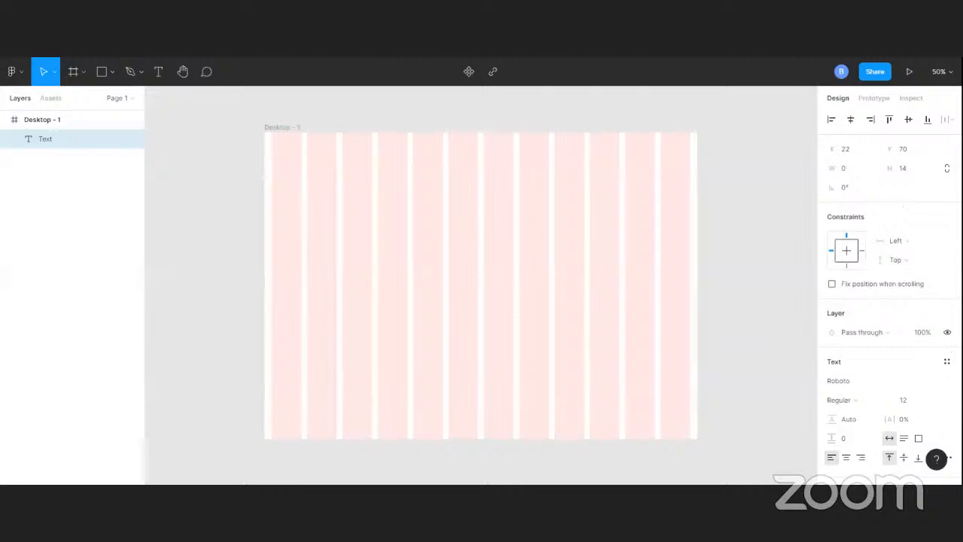
pyautogui.click(103, 71)
pyautogui.moveTo(274, 154); pyautogui.dragTo(338, 200)
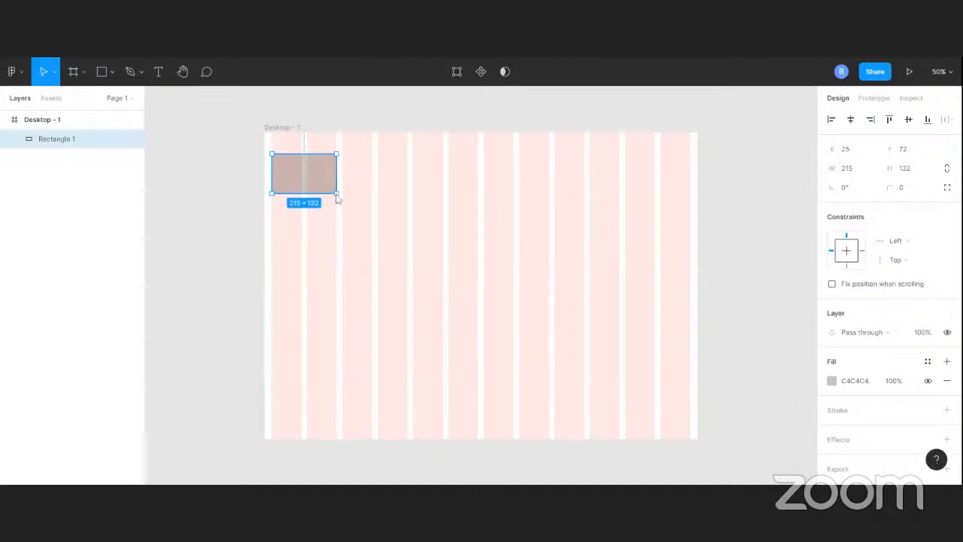
# Change the rectangle's fill to the solid blue-violet 4200FF
pyautogui.click(832, 381)
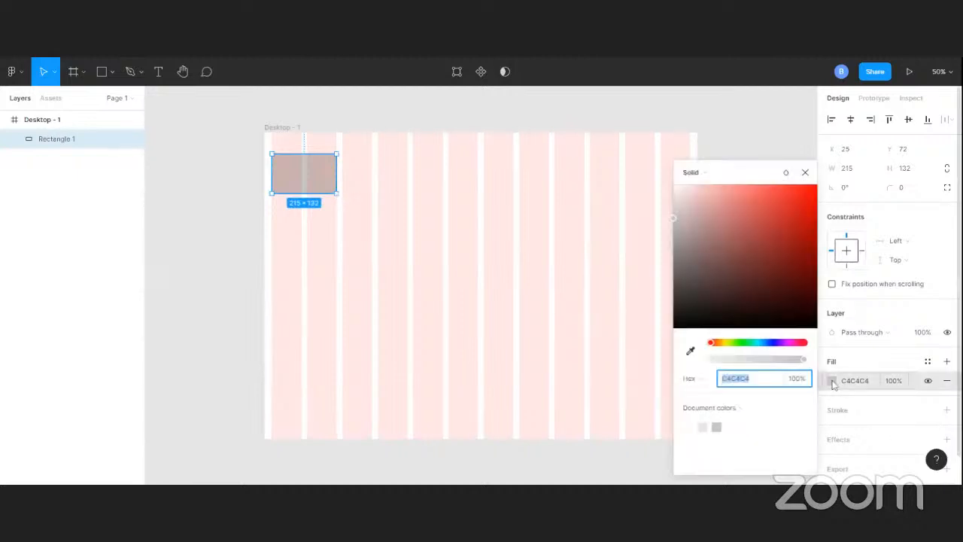
pyautogui.click(774, 343)
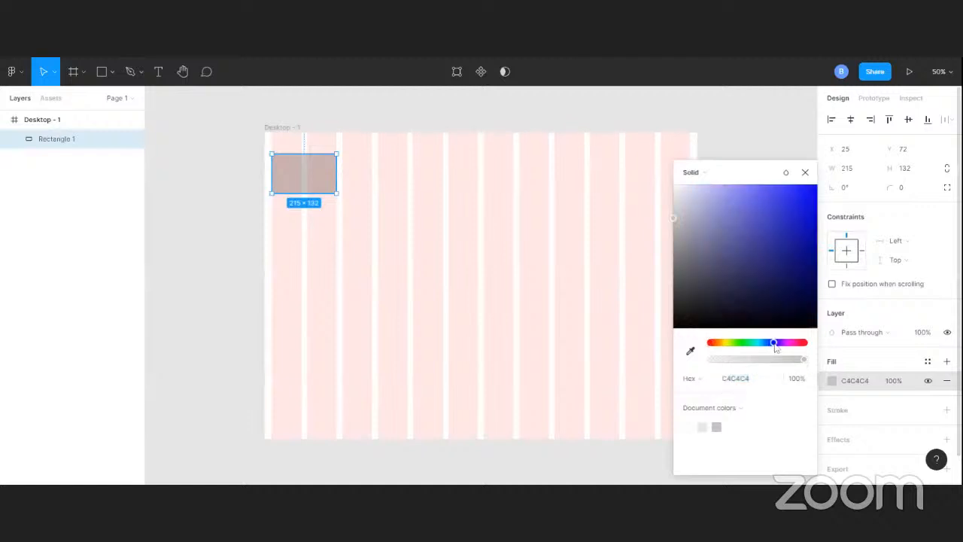
pyautogui.click(779, 344)
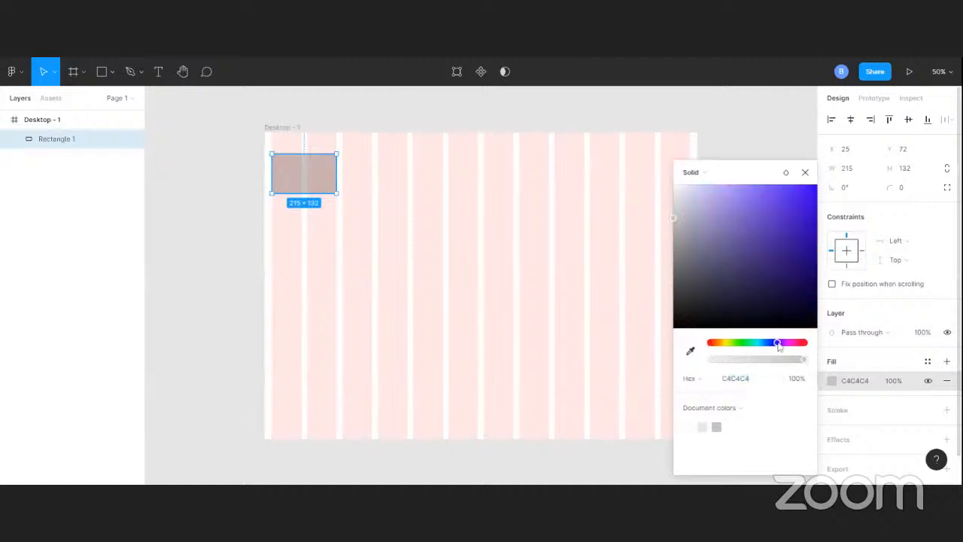
pyautogui.click(805, 204)
pyautogui.moveTo(806, 204); pyautogui.dragTo(821, 191)
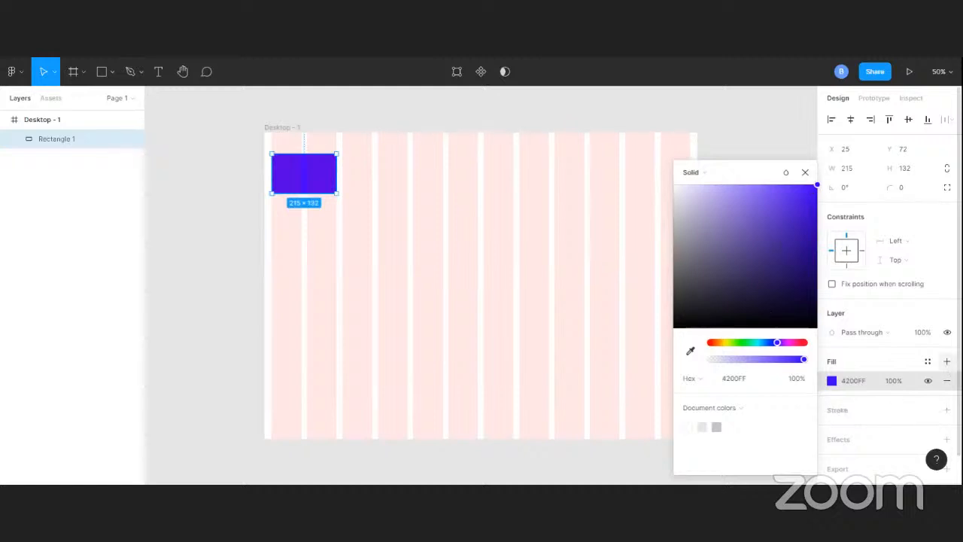
# Add two extra 000000 fills at 20% opacity on top of the rectangle's solid fill
pyautogui.click(947, 362)
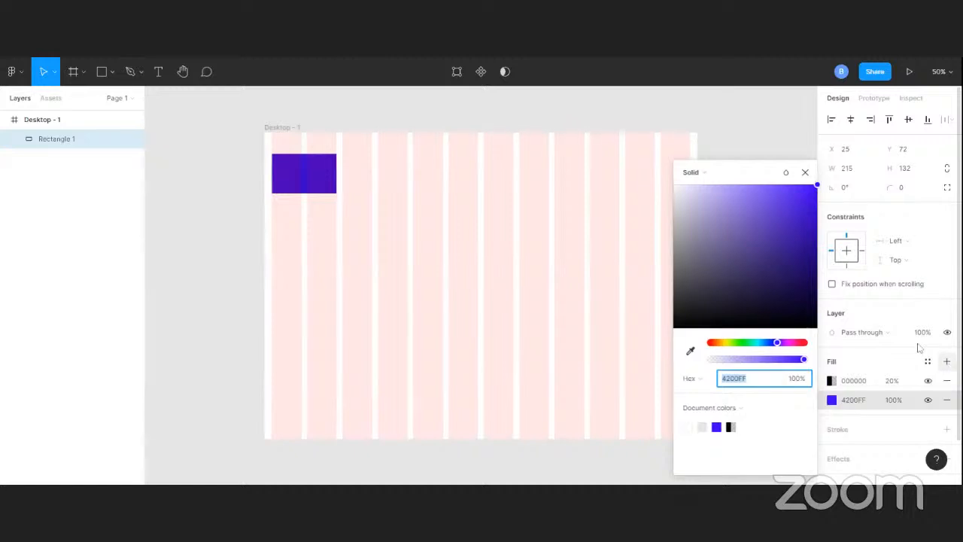
pyautogui.click(806, 173)
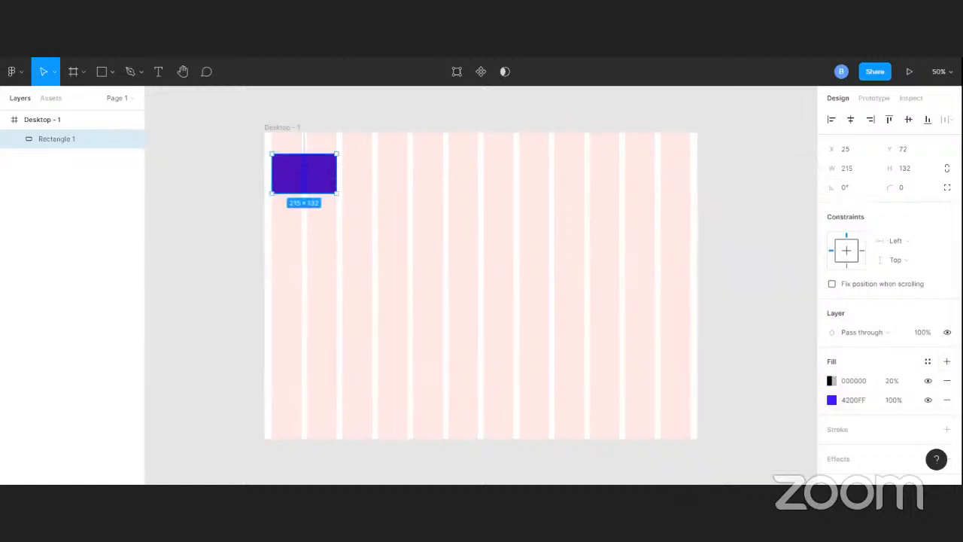
pyautogui.click(948, 362)
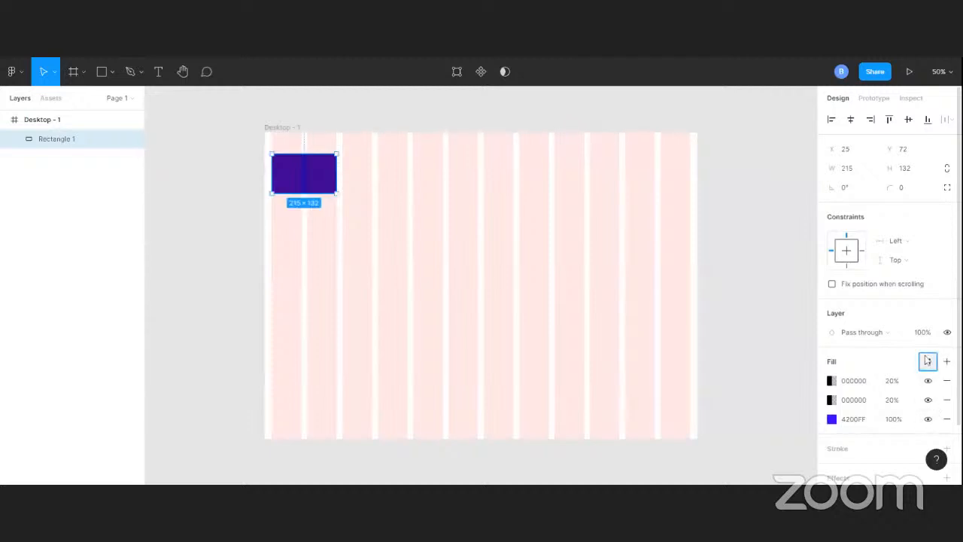
# Save the rectangle's fill as a new color style named Primary colour
pyautogui.click(928, 361)
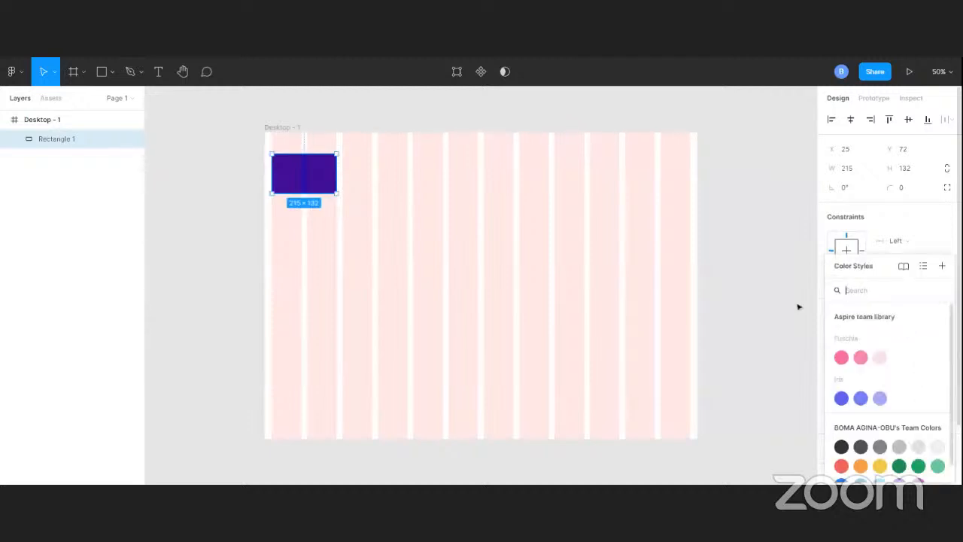
pyautogui.click(943, 268)
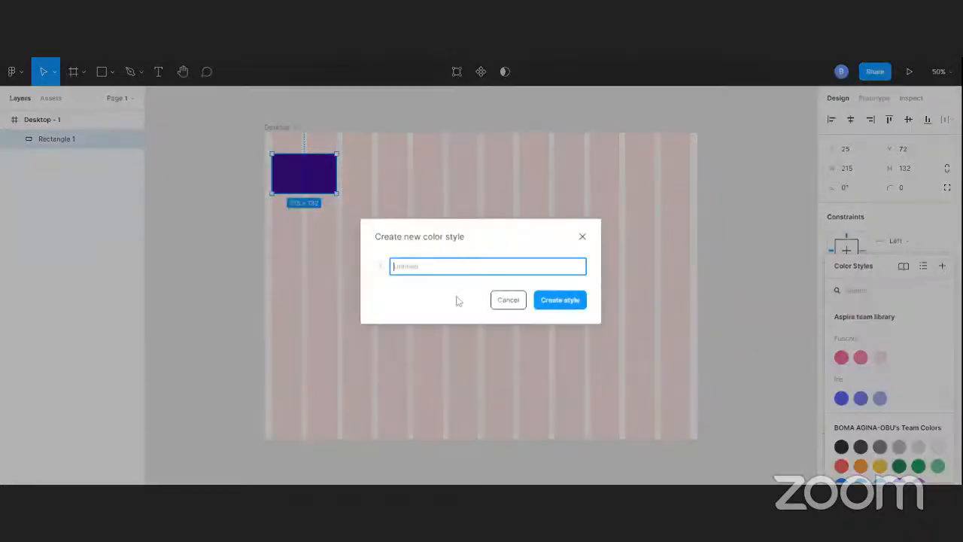
pyautogui.write('F')
pyautogui.write('r')
pyautogui.write('r')
pyautogui.write('imary')
pyautogui.write(' colour')
pyautogui.click(569, 302)
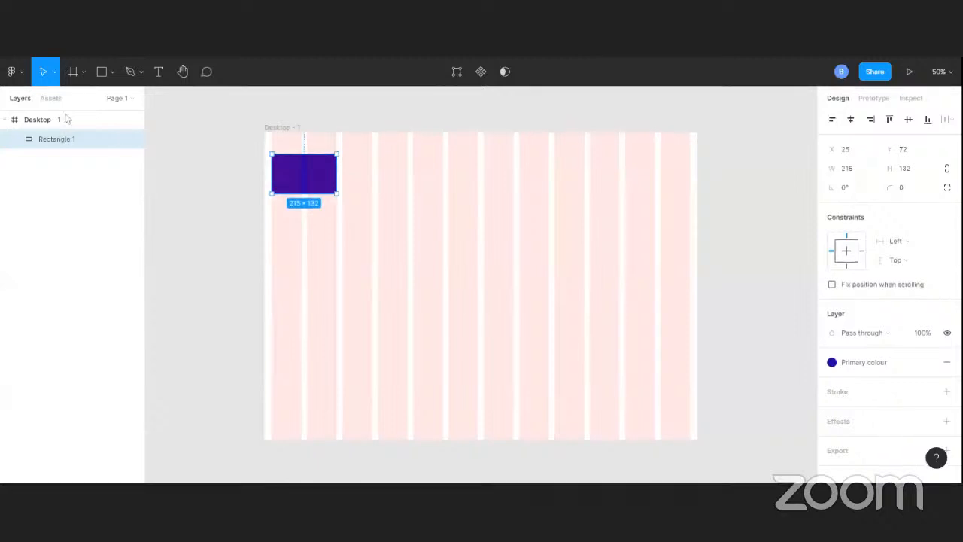
# Remove the column grid from the Desktop - 1 frame and add a new layout grid in its place
pyautogui.click(276, 129)
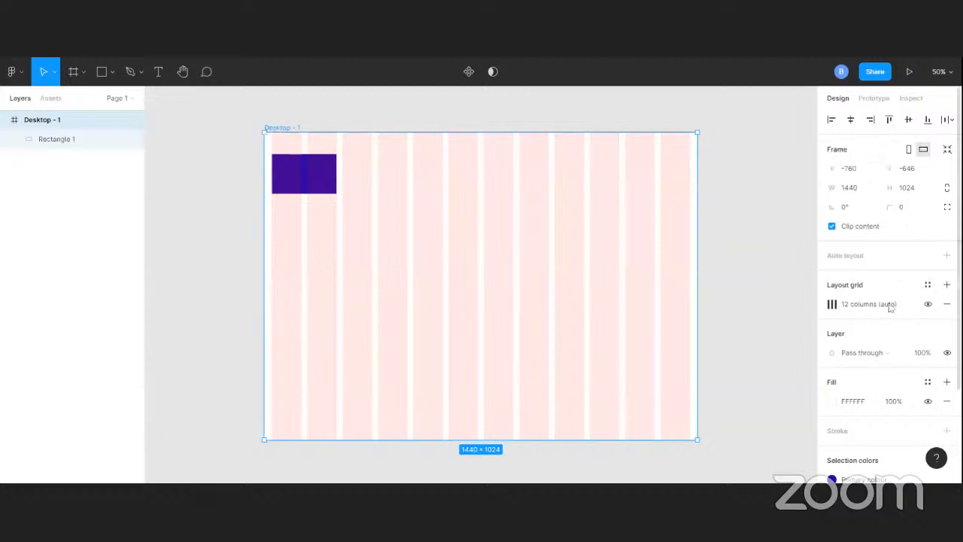
pyautogui.click(948, 304)
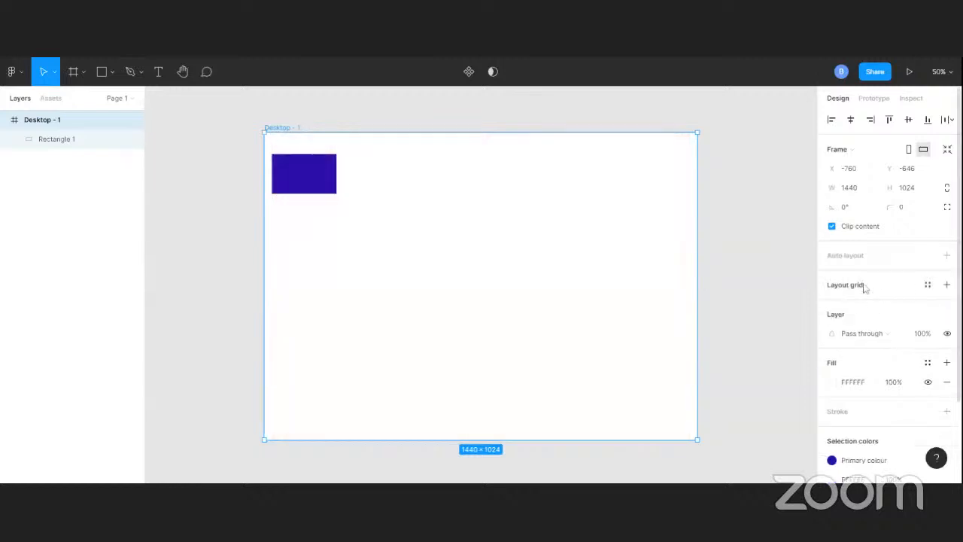
pyautogui.click(948, 286)
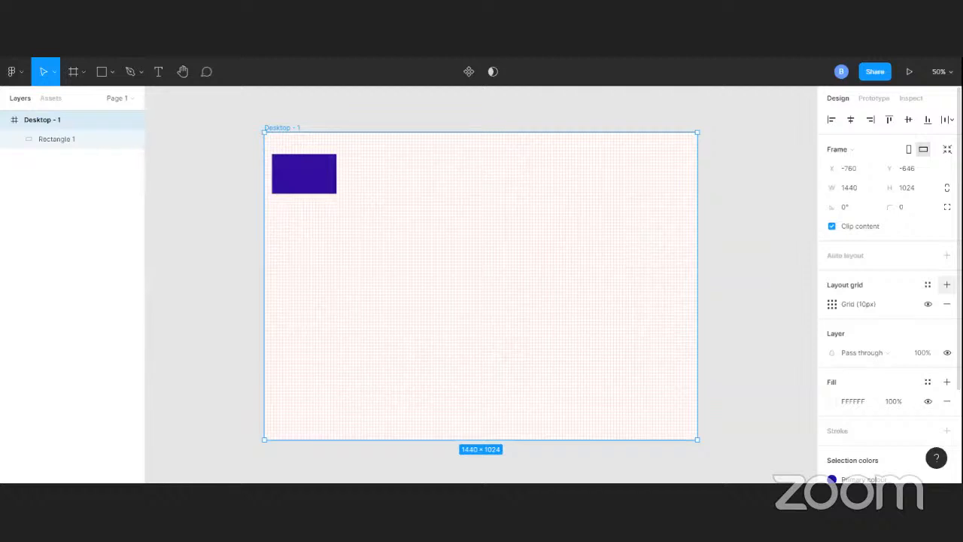
pyautogui.click(929, 286)
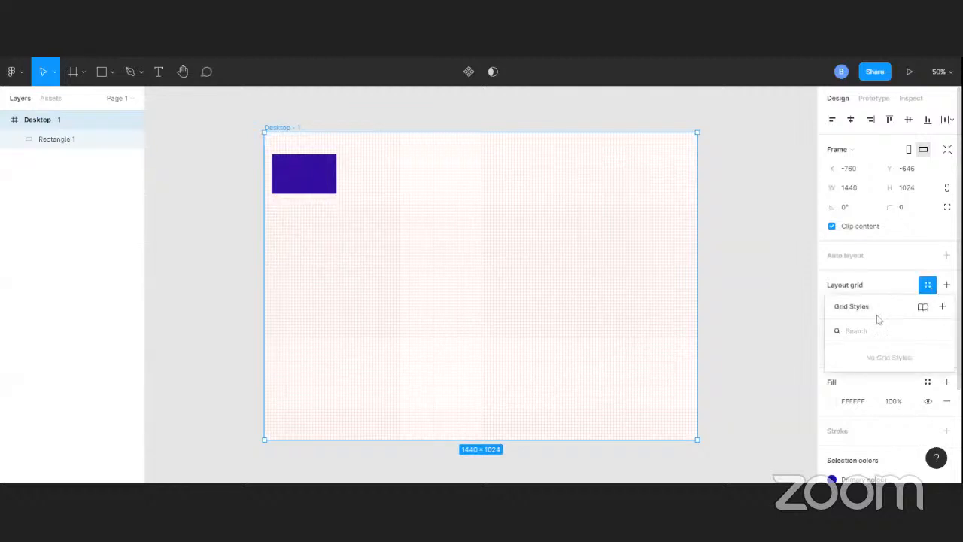
pyautogui.click(932, 284)
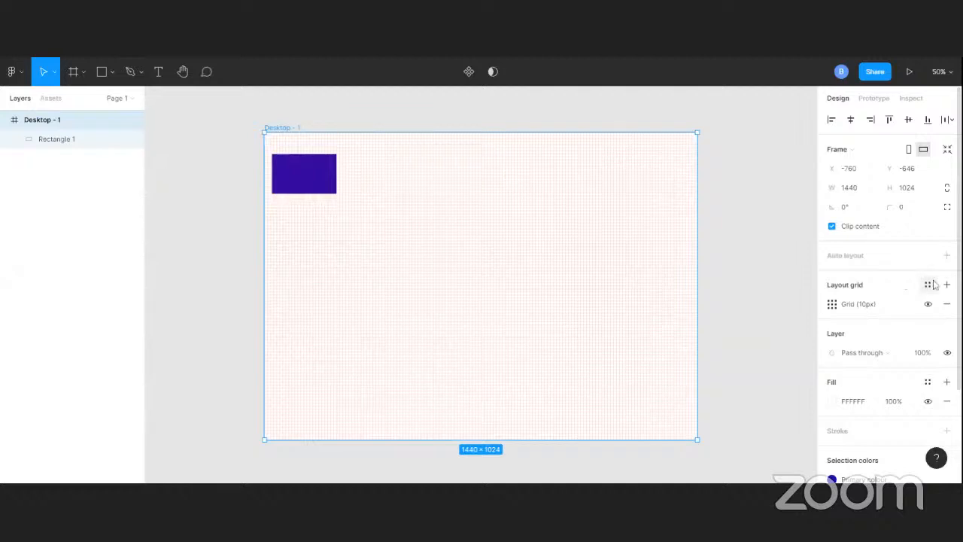
# Change the Desktop - 1 layout grid to columns with a count of 12 and a margin of 70
pyautogui.click(833, 305)
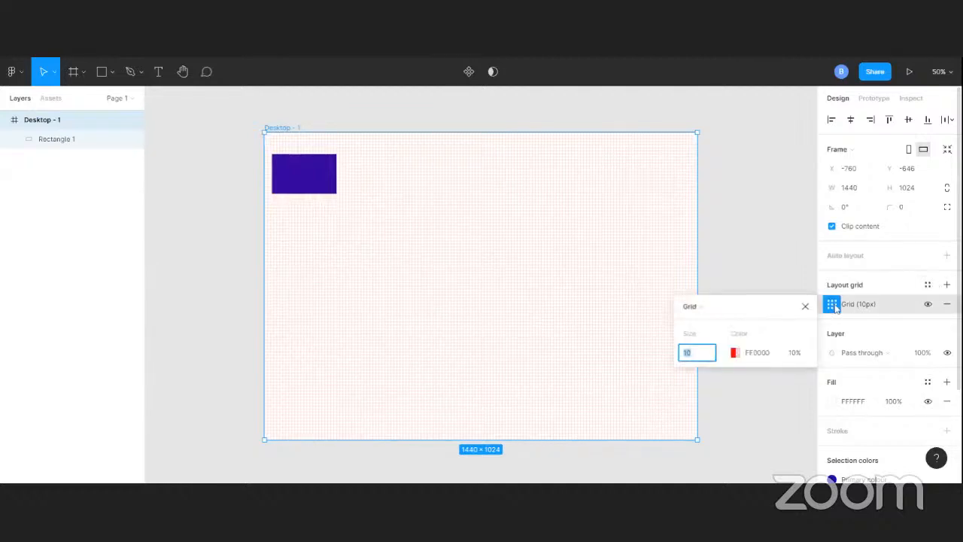
pyautogui.click(700, 306)
pyautogui.click(703, 322)
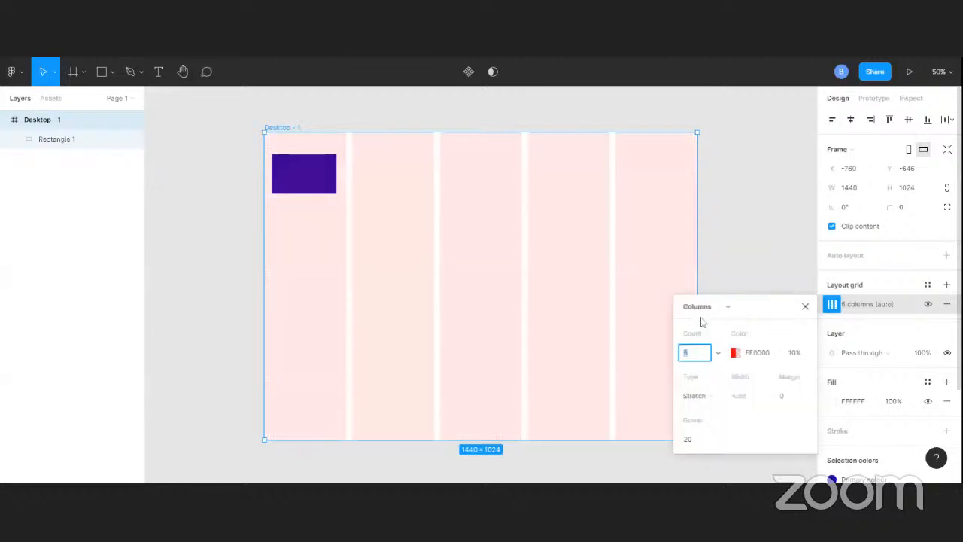
pyautogui.click(698, 355)
pyautogui.press('BackSpace')
pyautogui.write('12')
pyautogui.click(795, 397)
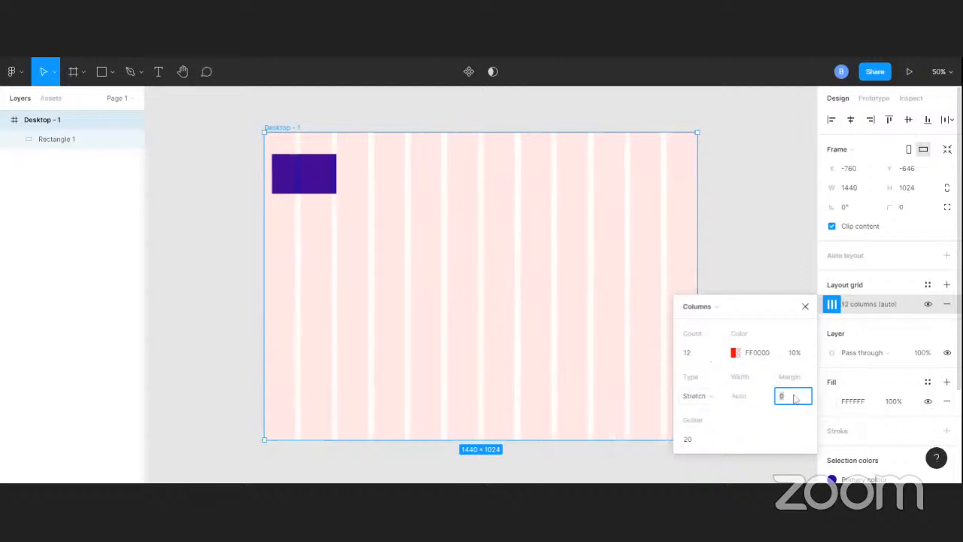
pyautogui.write('70')
pyautogui.click(721, 278)
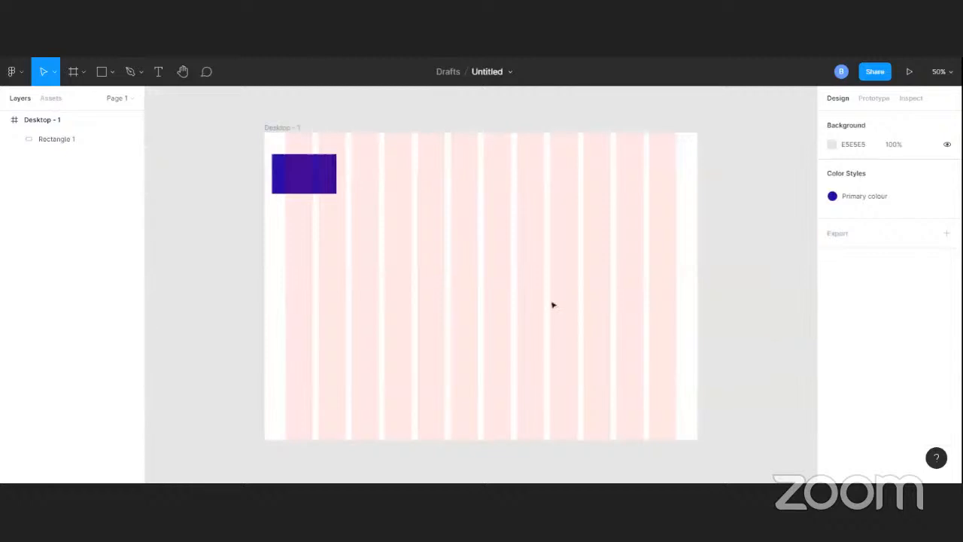
# Move the rectangle so its left edge aligns with the first column at X 70, Y 74
pyautogui.click(299, 171)
pyautogui.moveTo(299, 171); pyautogui.dragTo(311, 175)
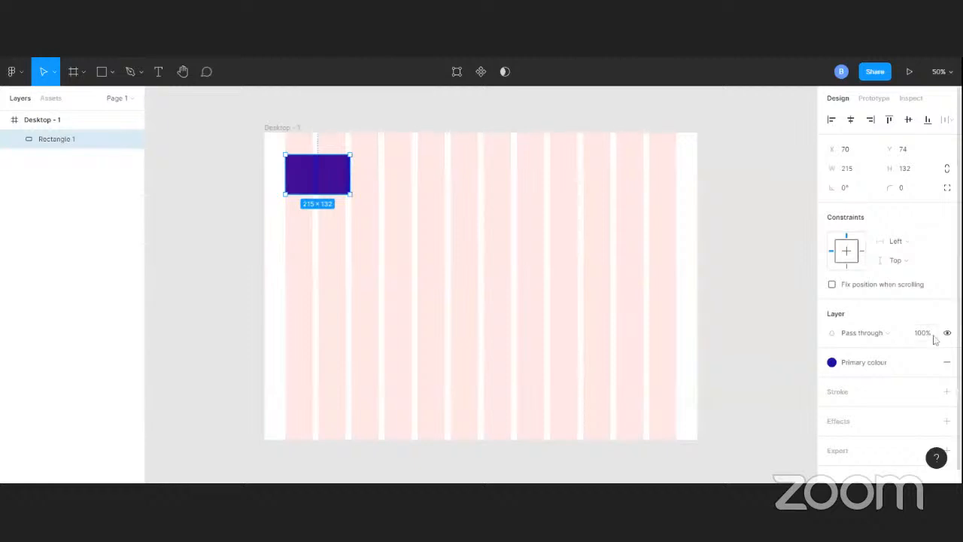
# Detach the Primary colour style from the rectangle and remove both 000000 overlay fills
pyautogui.scroll(-1, 851, 364)
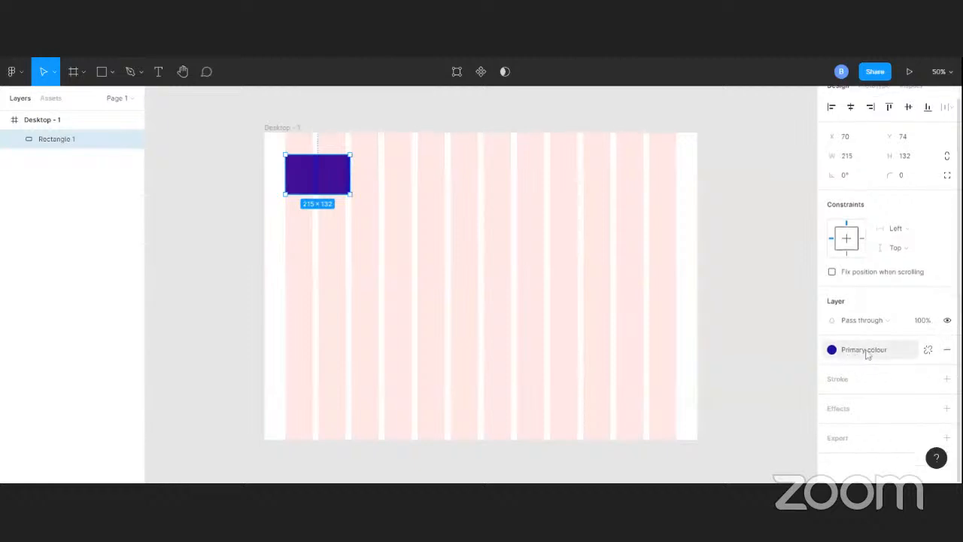
pyautogui.click(929, 352)
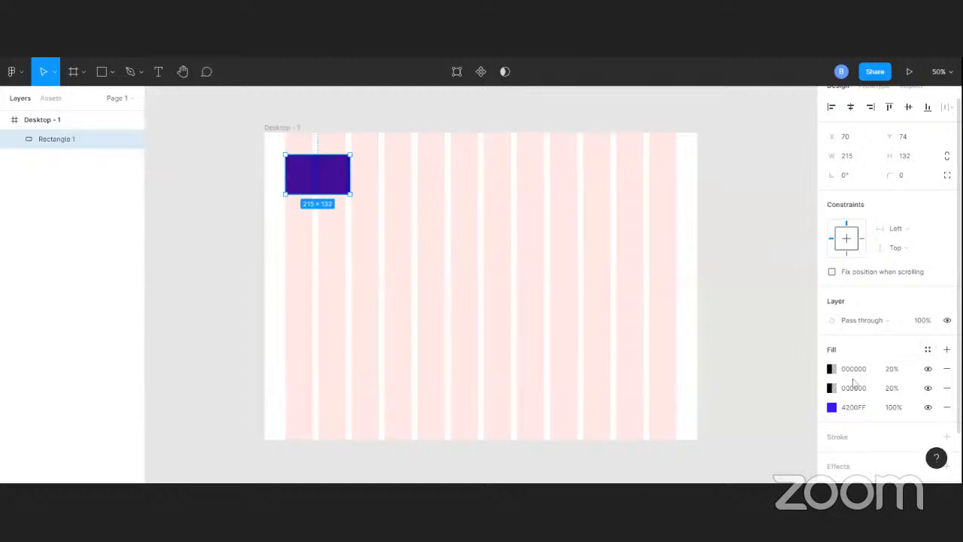
pyautogui.click(948, 368)
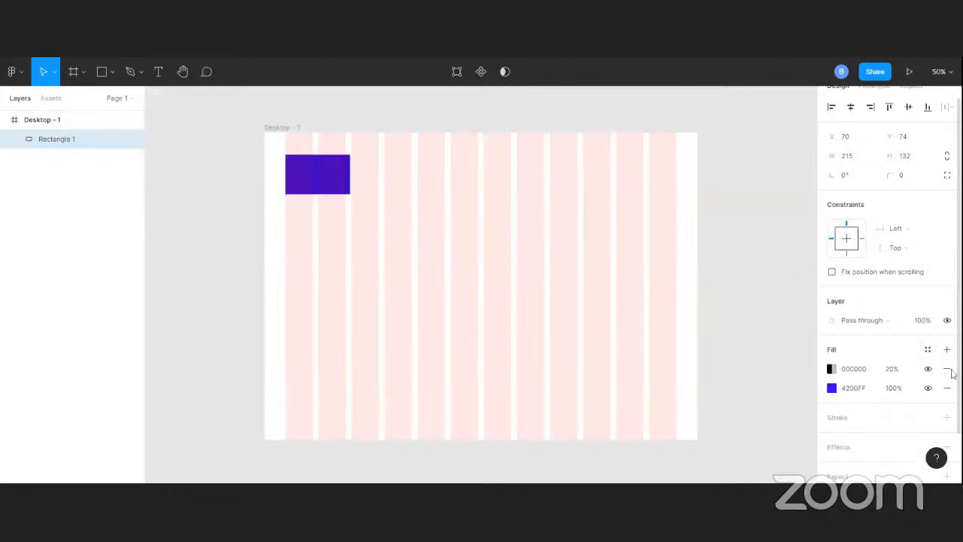
pyautogui.click(948, 369)
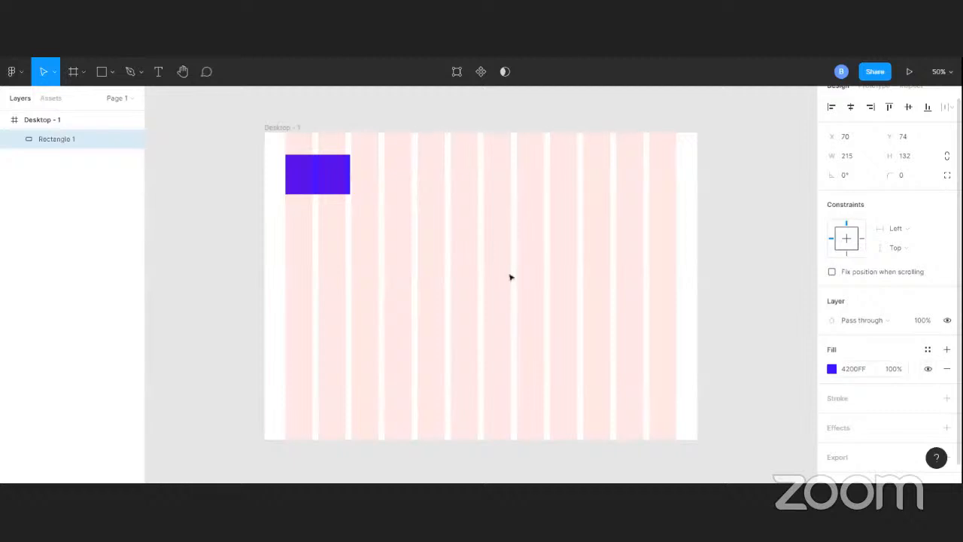
# Change the rectangle's remaining solid fill to the bright yellow FAFF00
pyautogui.scroll(-1, 877, 369)
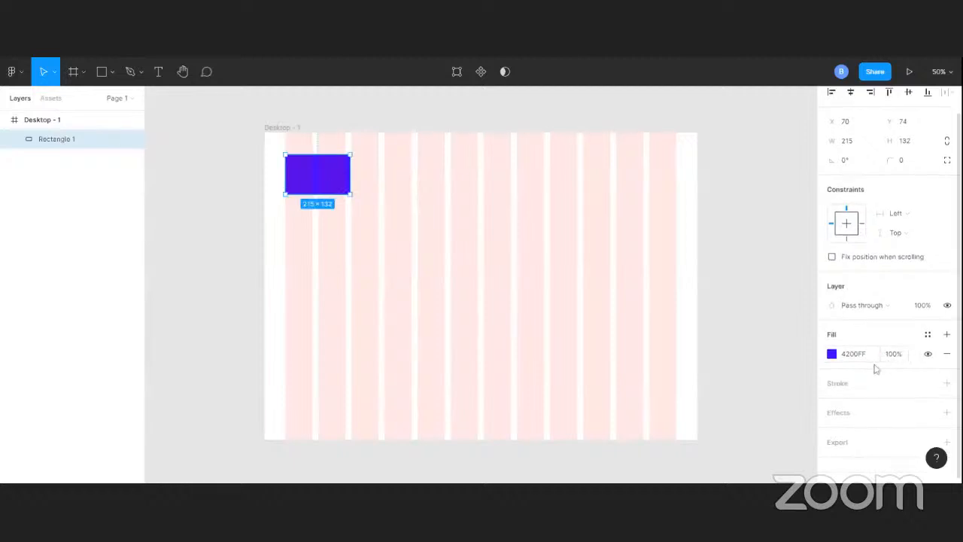
pyautogui.click(831, 354)
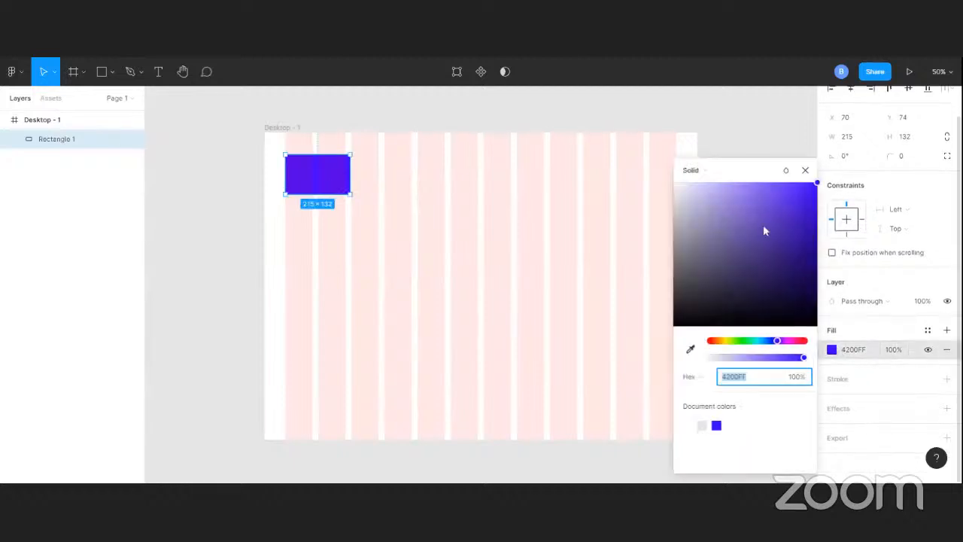
pyautogui.click(729, 342)
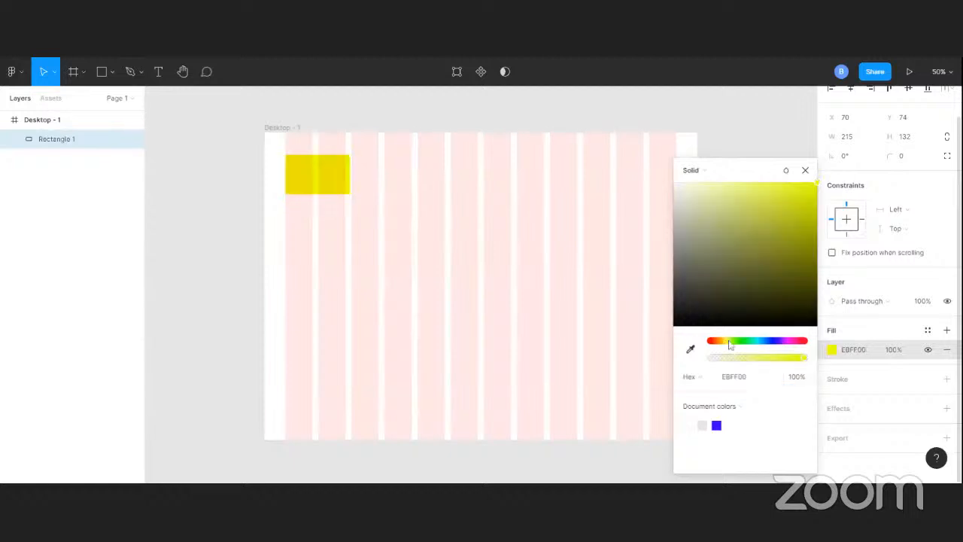
pyautogui.click(727, 342)
pyautogui.moveTo(803, 196); pyautogui.dragTo(823, 182)
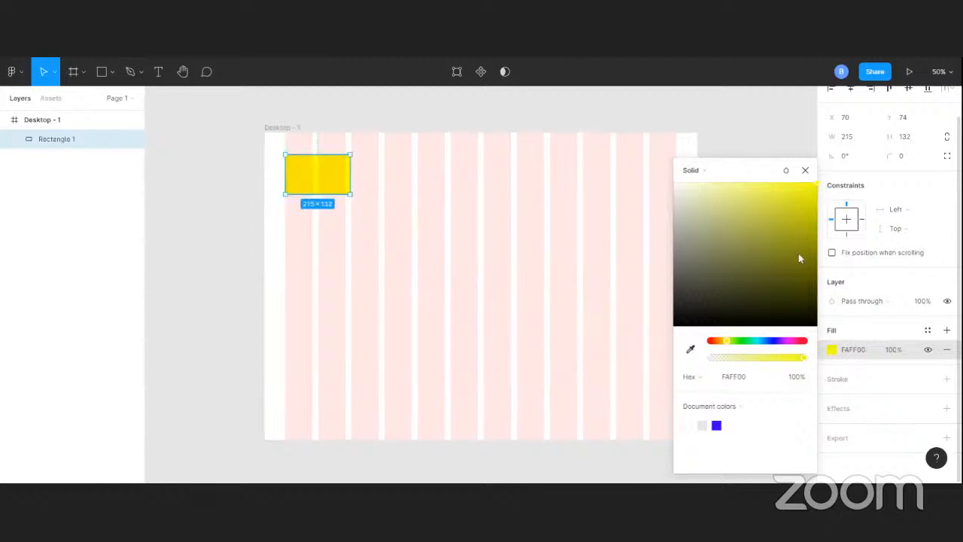
pyautogui.click(860, 334)
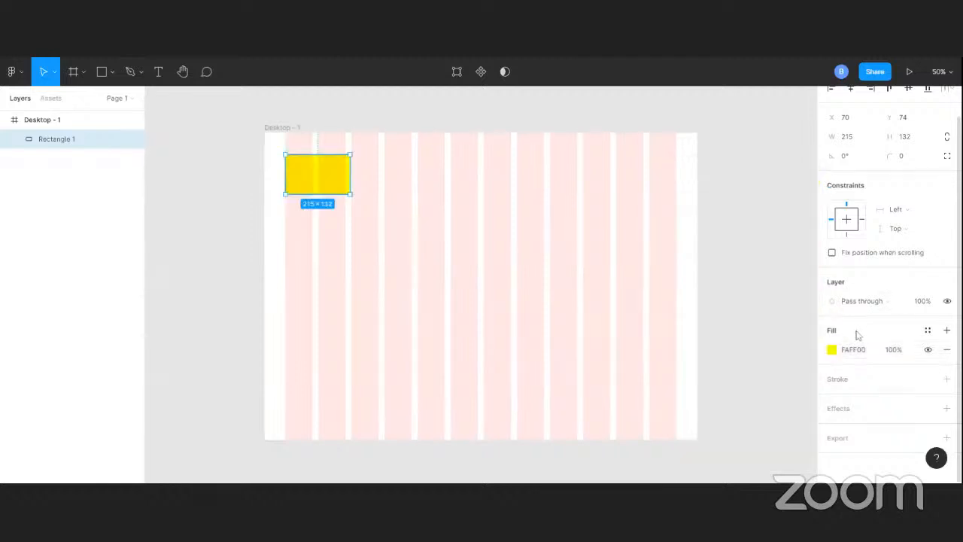
pyautogui.click(867, 353)
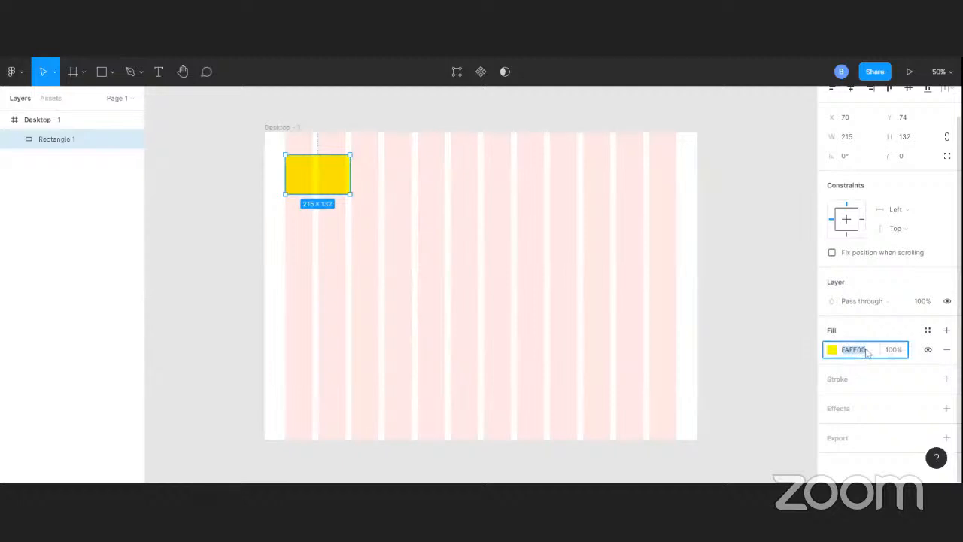
pyautogui.click(950, 335)
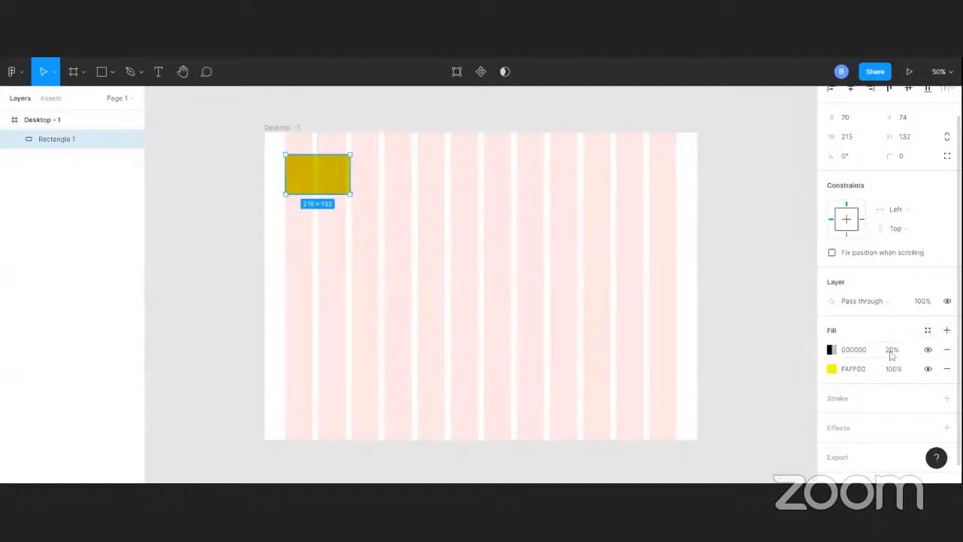
pyautogui.click(948, 350)
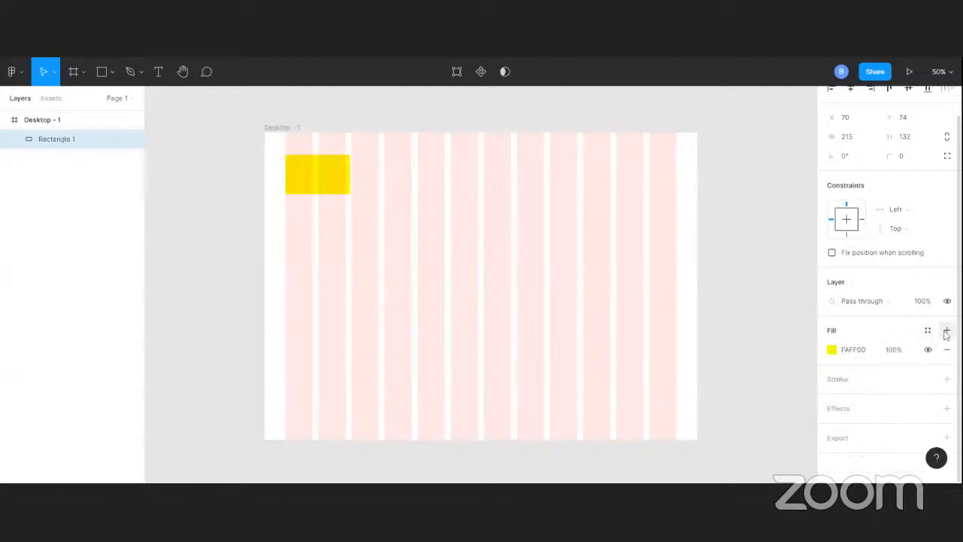
# Save the rectangle's yellow fill as a new color style named Secondary colour
pyautogui.click(929, 331)
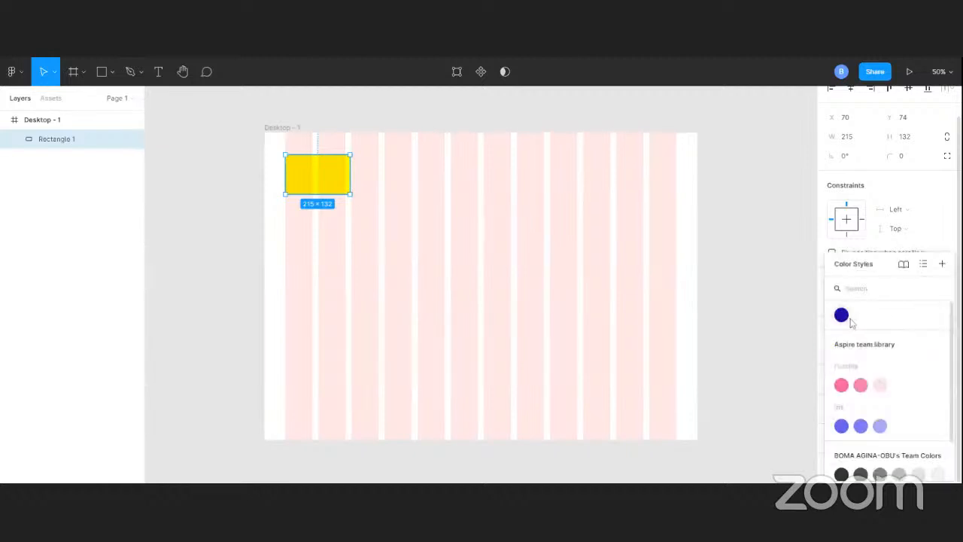
pyautogui.click(941, 265)
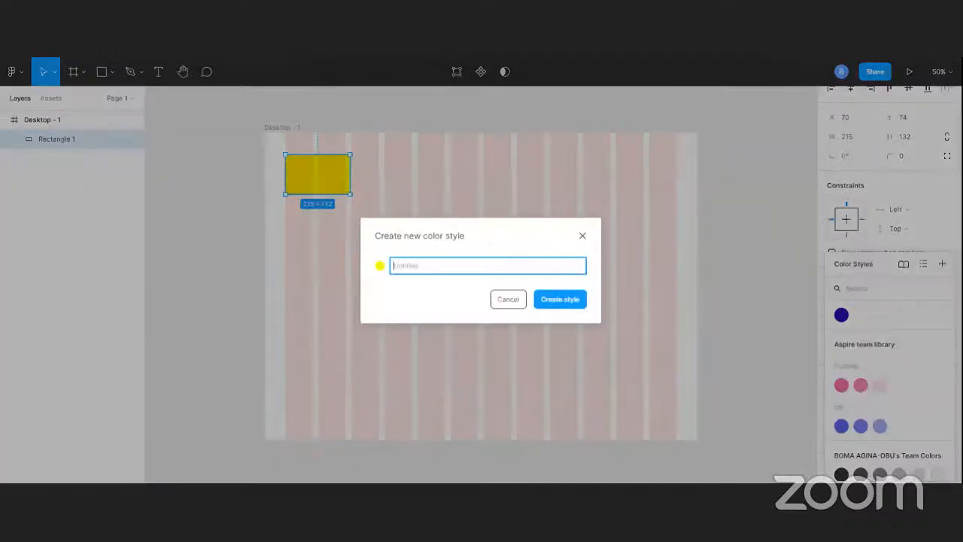
pyautogui.write('Yellow')
pyautogui.press('BackSpace')
pyautogui.press('BackSpace')
pyautogui.press('BackSpace')
pyautogui.press('BackSpace')
pyautogui.press('BackSpace')
pyautogui.press('BackSpace')
pyautogui.write('Secondary colour')
pyautogui.click(552, 300)
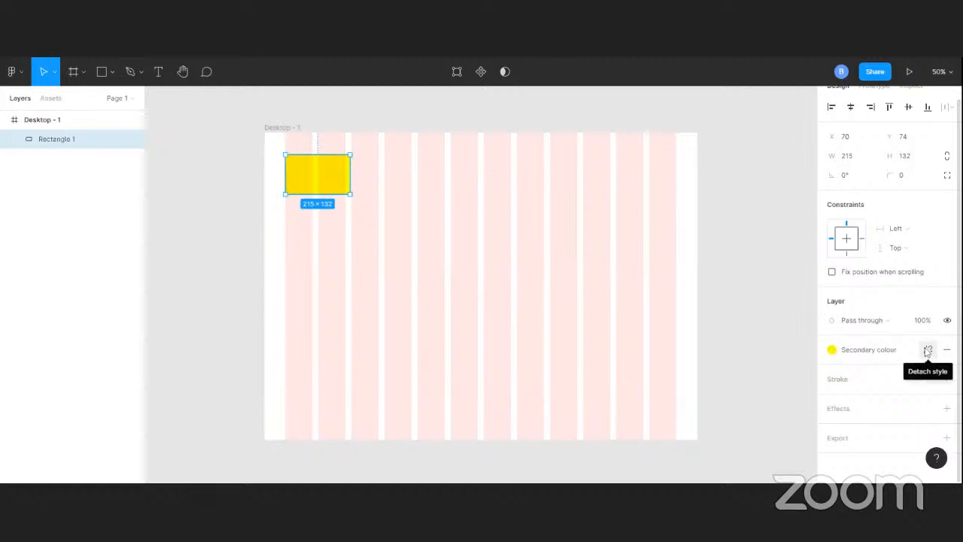
# Detach the Secondary colour style from the rectangle and add a 000000 fill at 20% on top
pyautogui.click(928, 351)
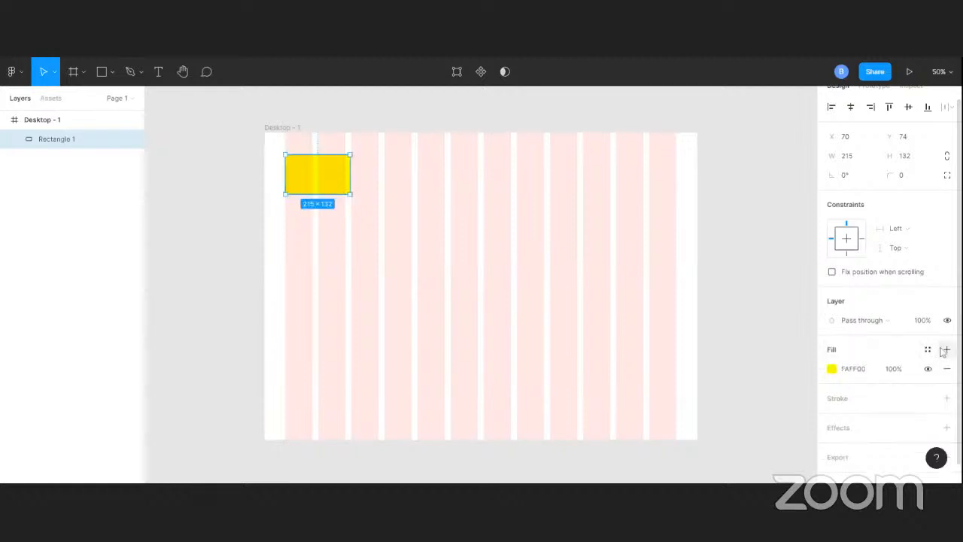
pyautogui.click(948, 350)
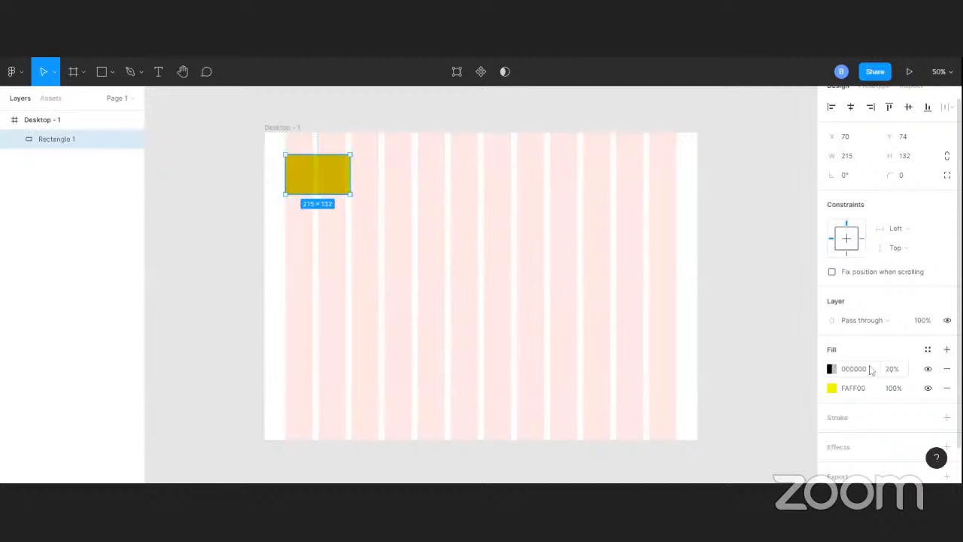
# Search the color styles for "pr" and for "se" to look up the primary and secondary colours
pyautogui.click(928, 349)
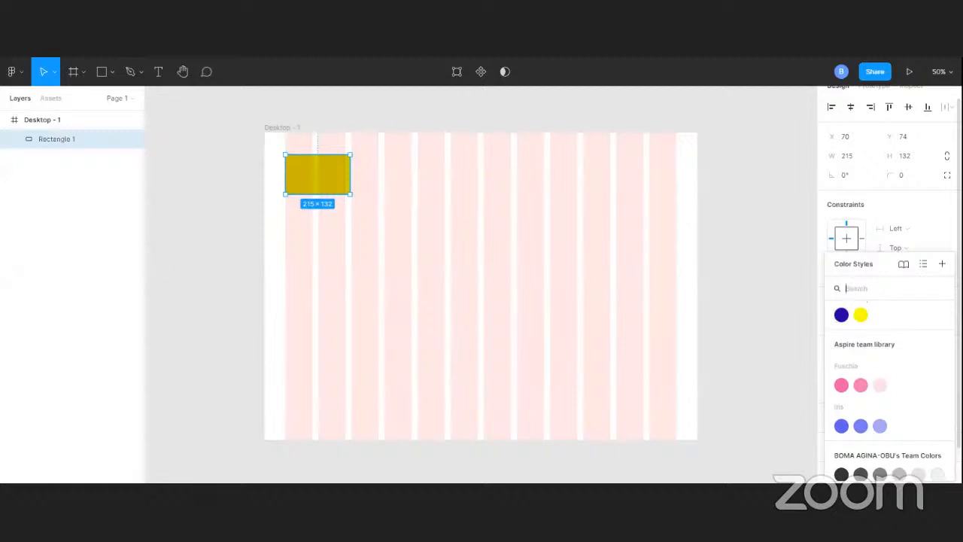
pyautogui.write('pr')
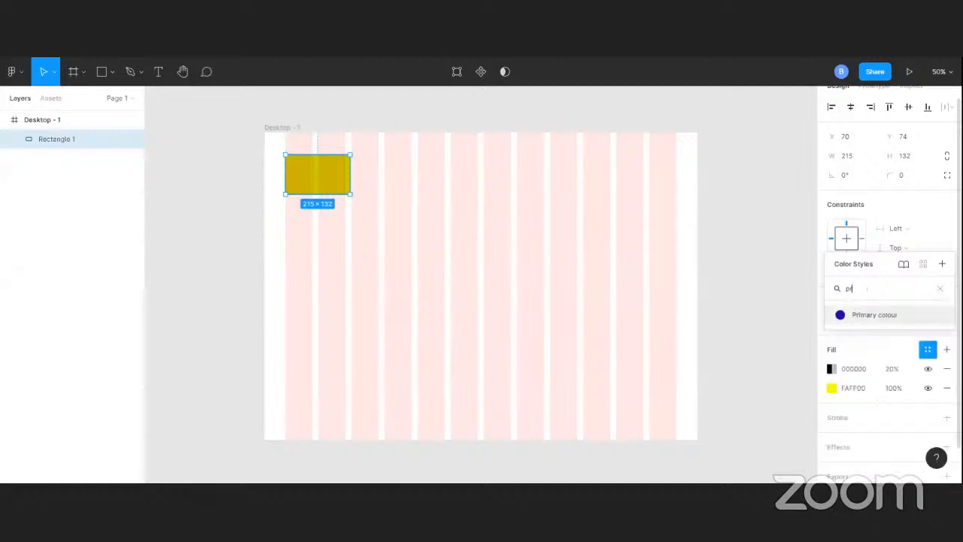
pyautogui.press('BackSpace')
pyautogui.press('BackSpace')
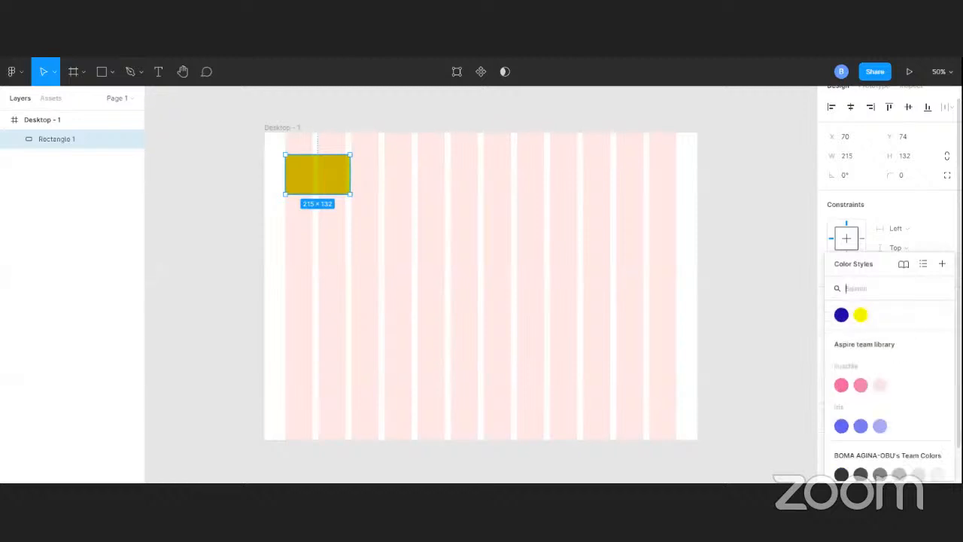
pyautogui.write('se')
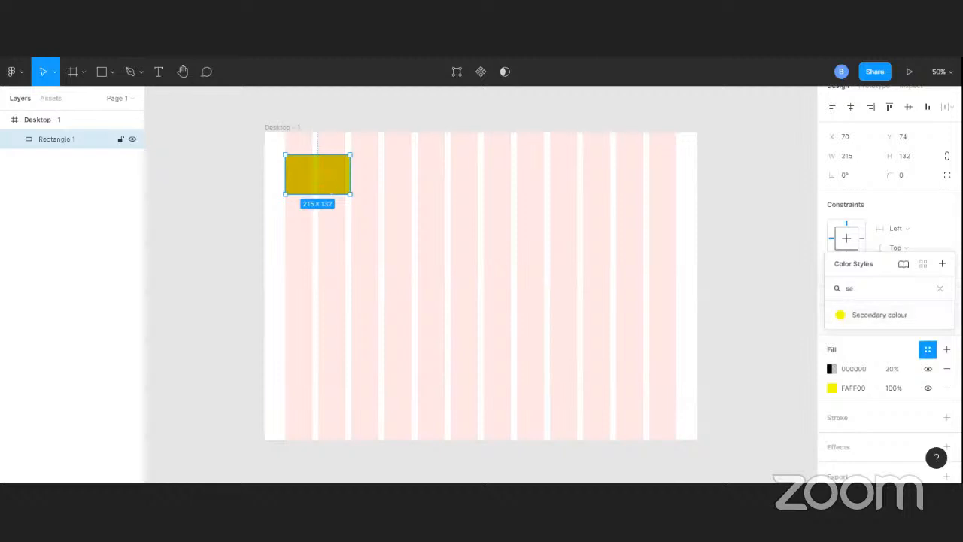
# Delete the rectangle and add a text layer reading H1 in the frame's first column
pyautogui.press('Delete')
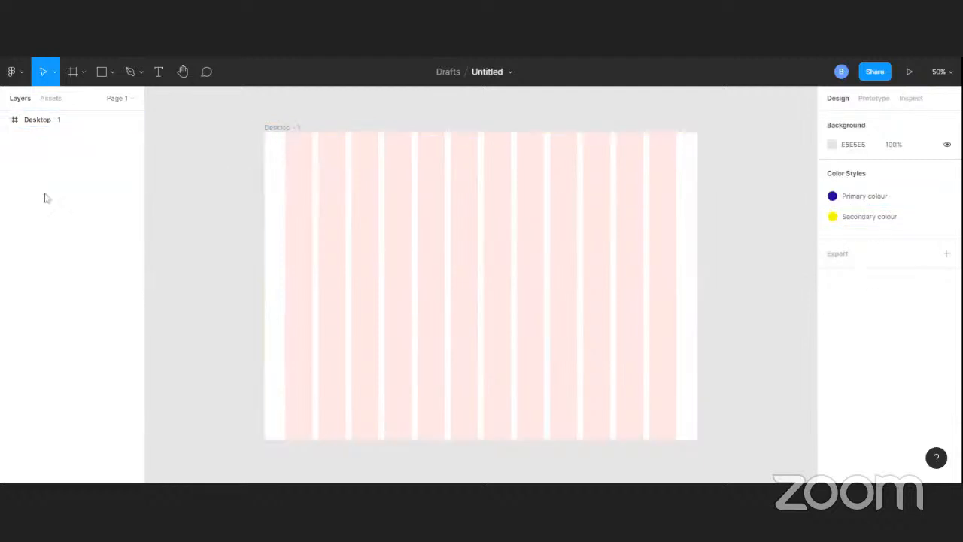
pyautogui.click(160, 72)
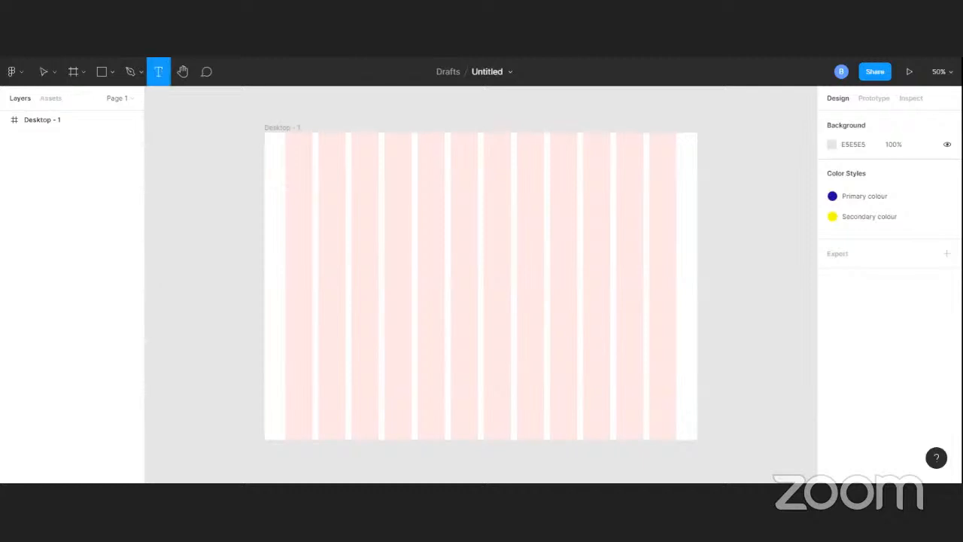
pyautogui.click(291, 178)
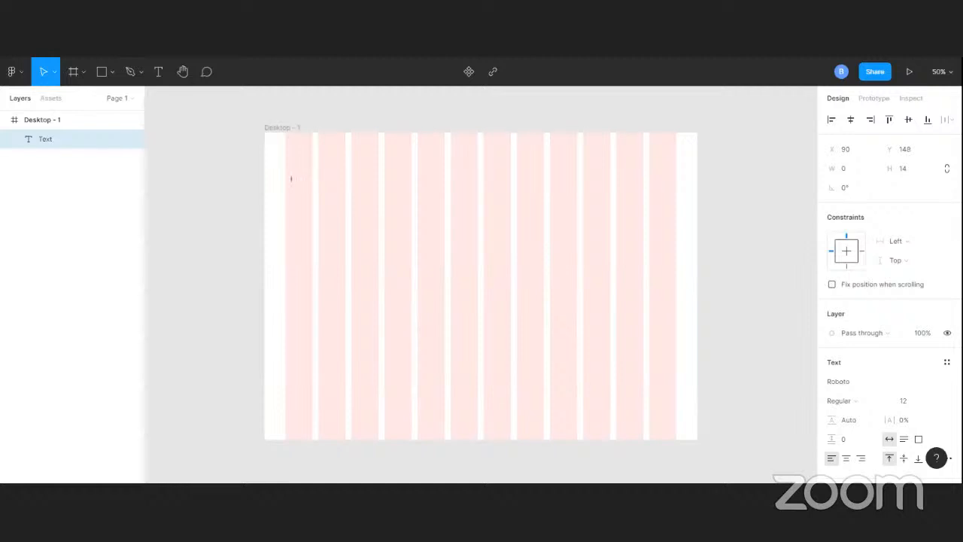
pyautogui.write('H1')
# Try to set the H1 text's font size to the preset 36
pyautogui.click(913, 401)
pyautogui.click(937, 403)
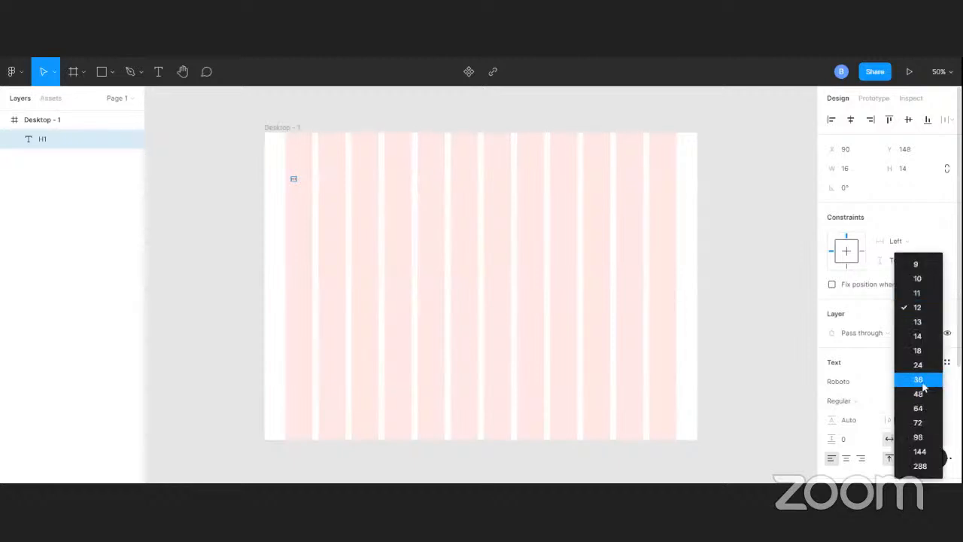
pyautogui.click(925, 381)
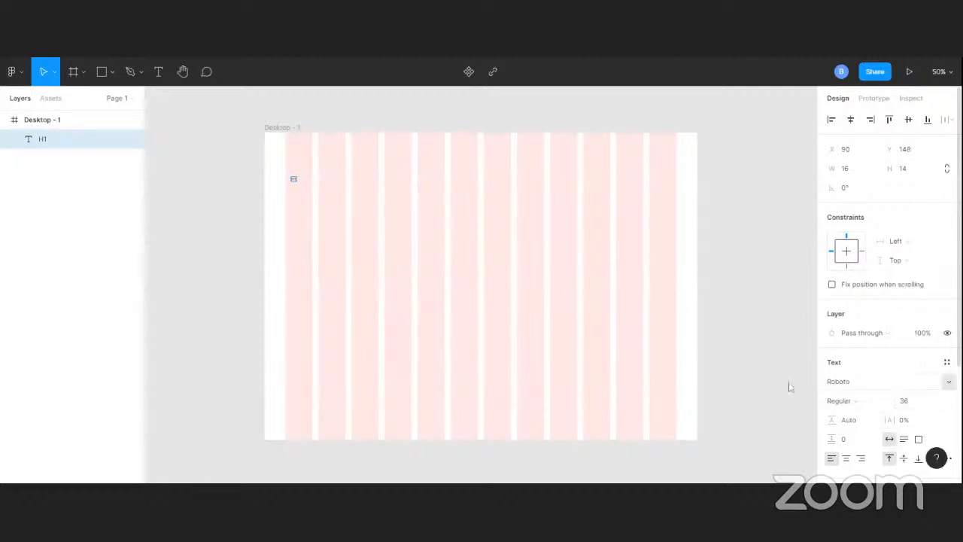
pyautogui.click(325, 212)
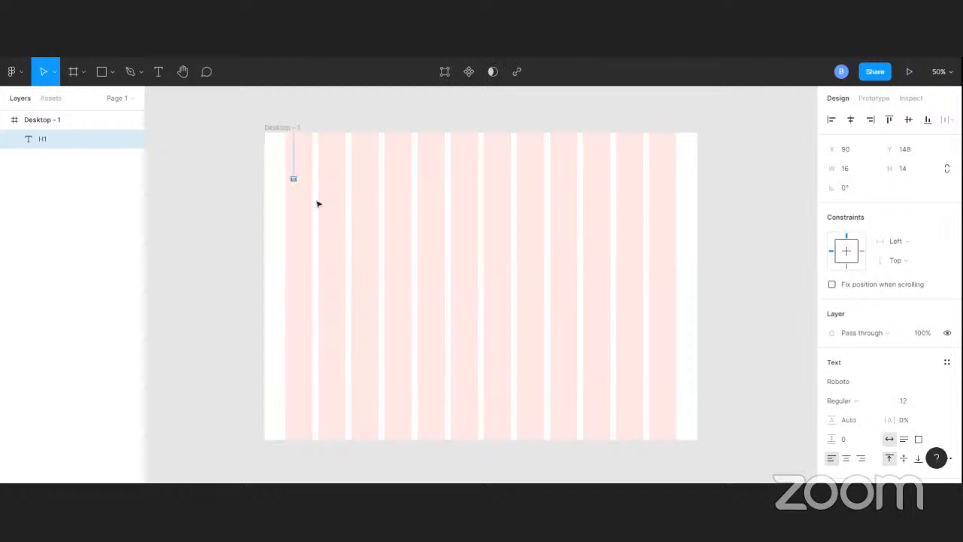
# Set the H1 text's font size to 36 and its weight to Bold
pyautogui.click(913, 402)
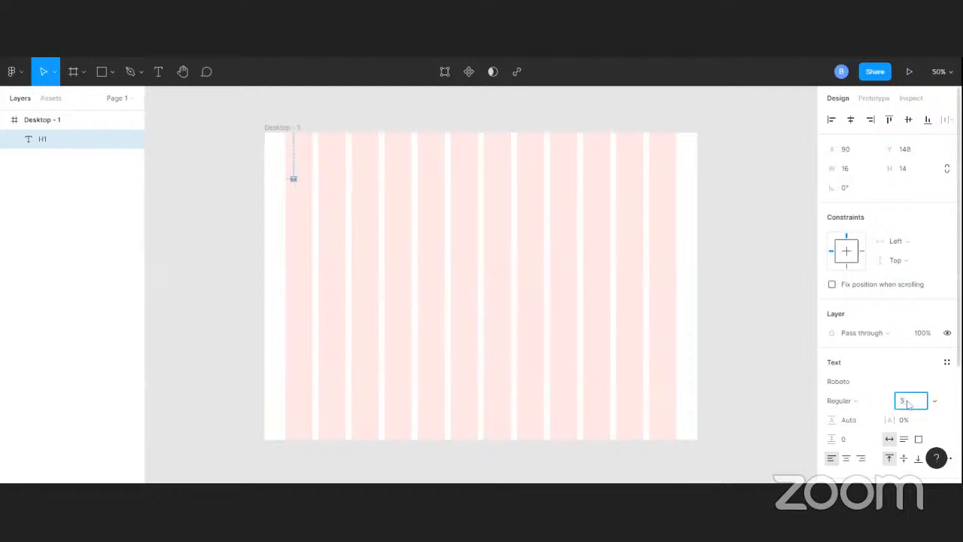
pyautogui.write('36')
pyautogui.press('Return')
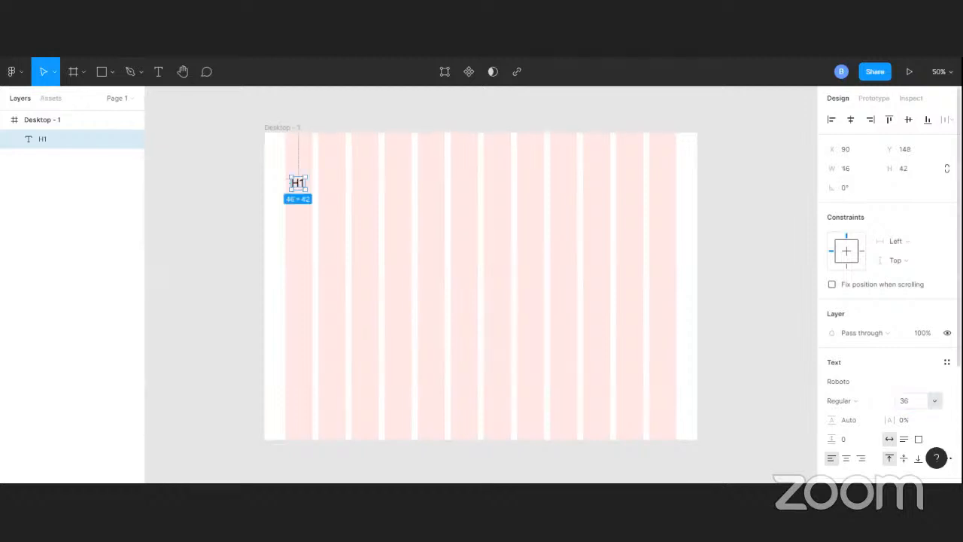
pyautogui.scroll(-3, 922, 423)
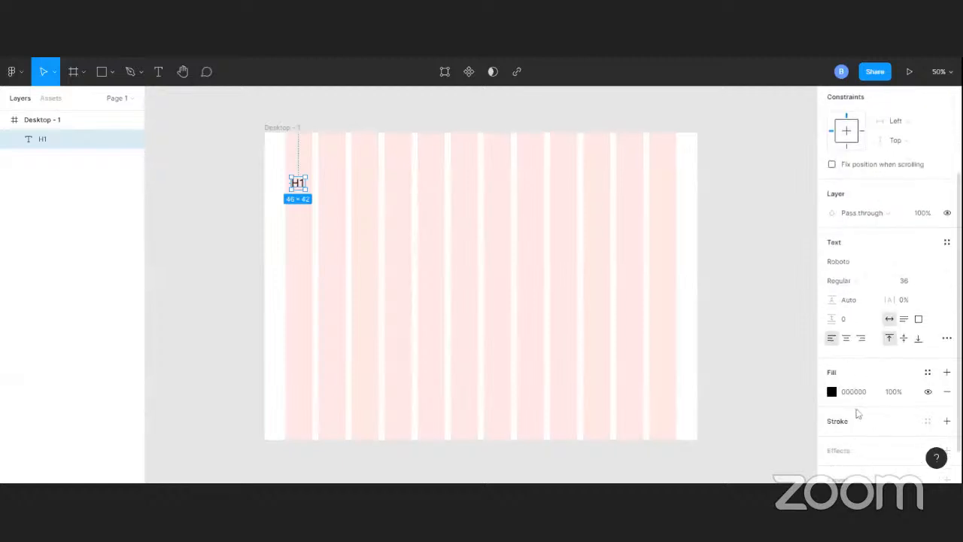
pyautogui.click(860, 280)
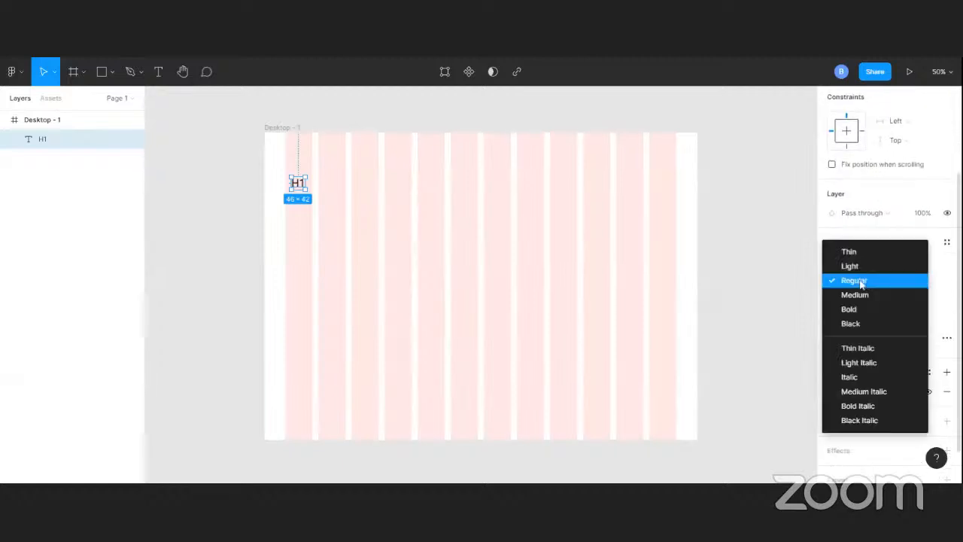
pyautogui.click(856, 309)
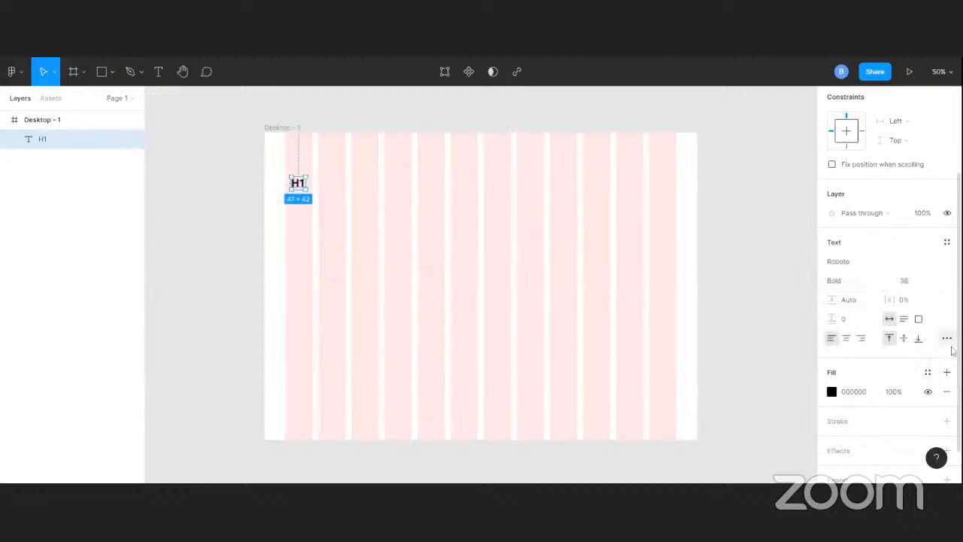
# Create a new text style named "H! bold 36" from the H1 text
pyautogui.scroll(-1, 921, 332)
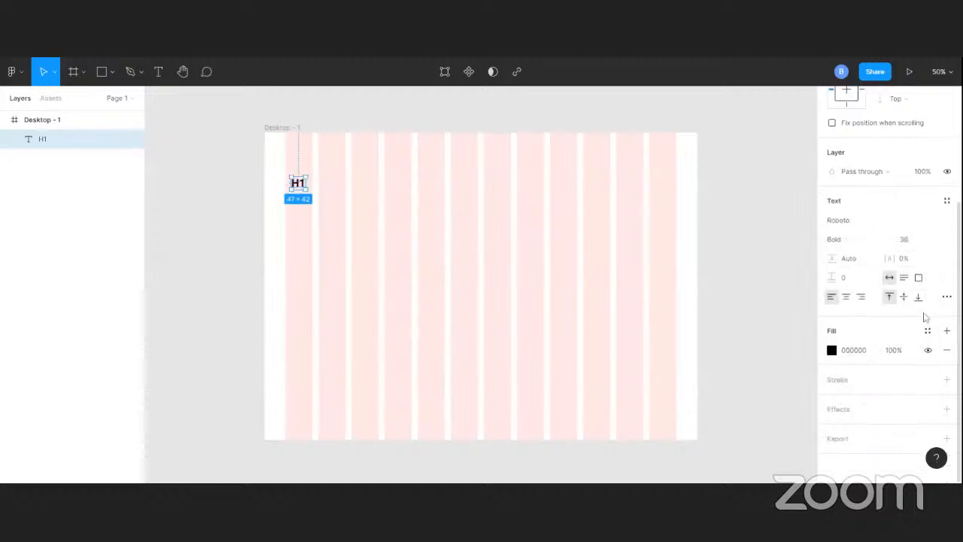
pyautogui.scroll(3, 925, 320)
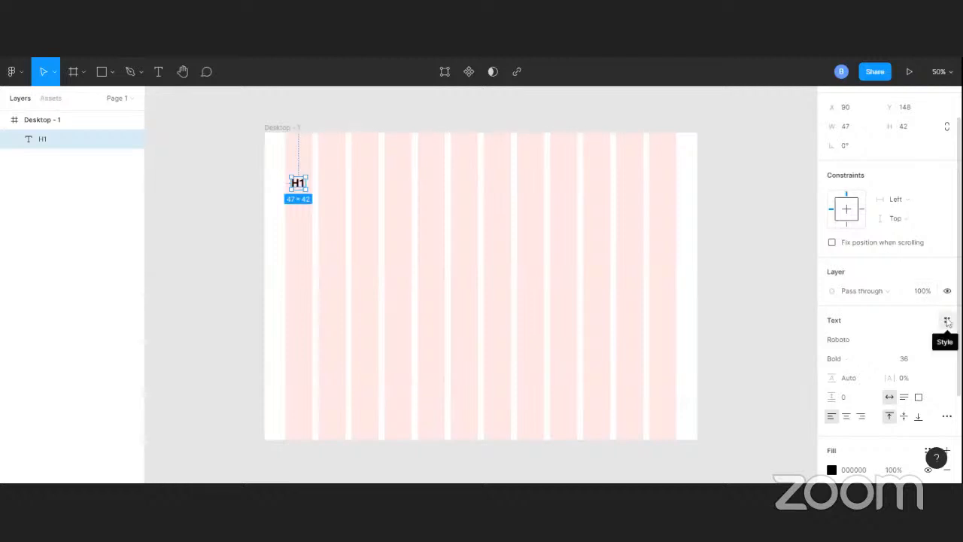
pyautogui.click(948, 320)
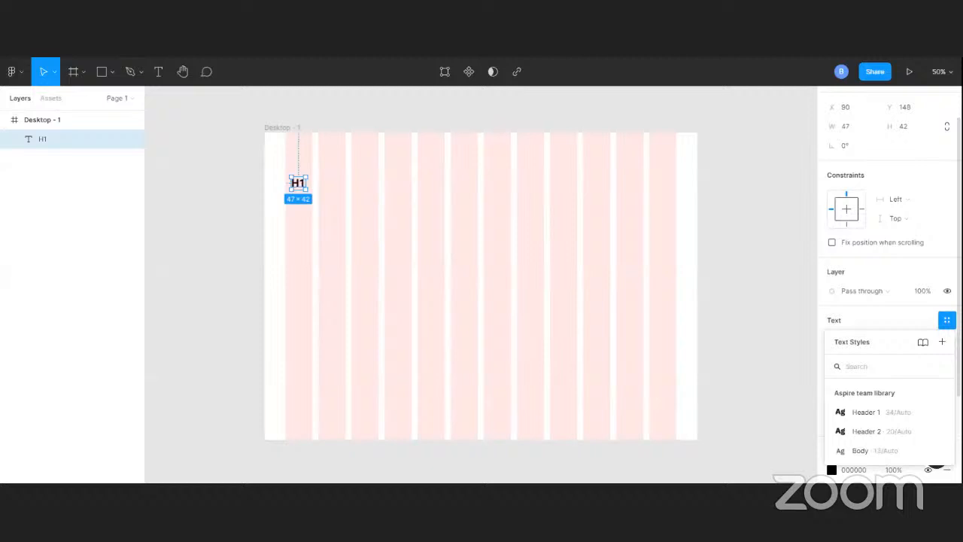
pyautogui.click(942, 342)
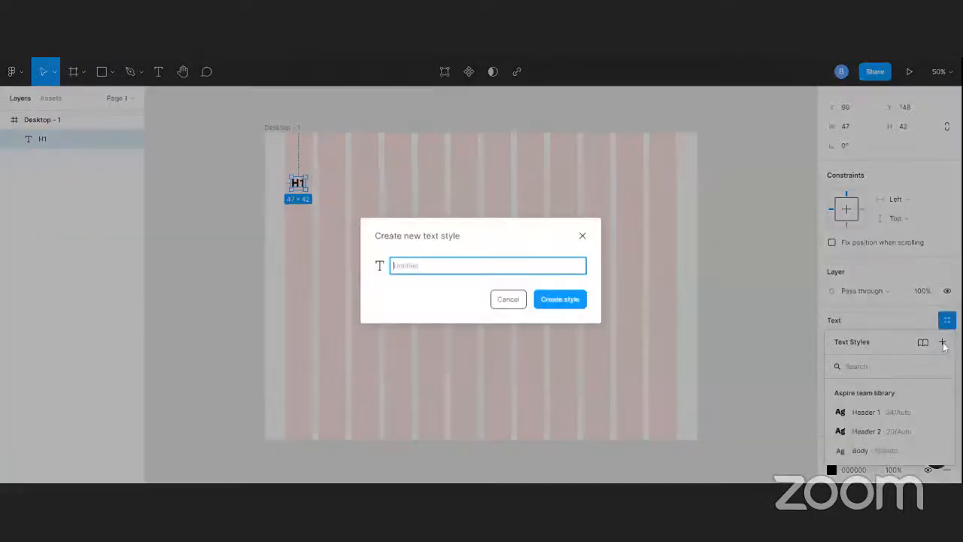
pyautogui.write('H1 bold 38')
pyautogui.click(561, 303)
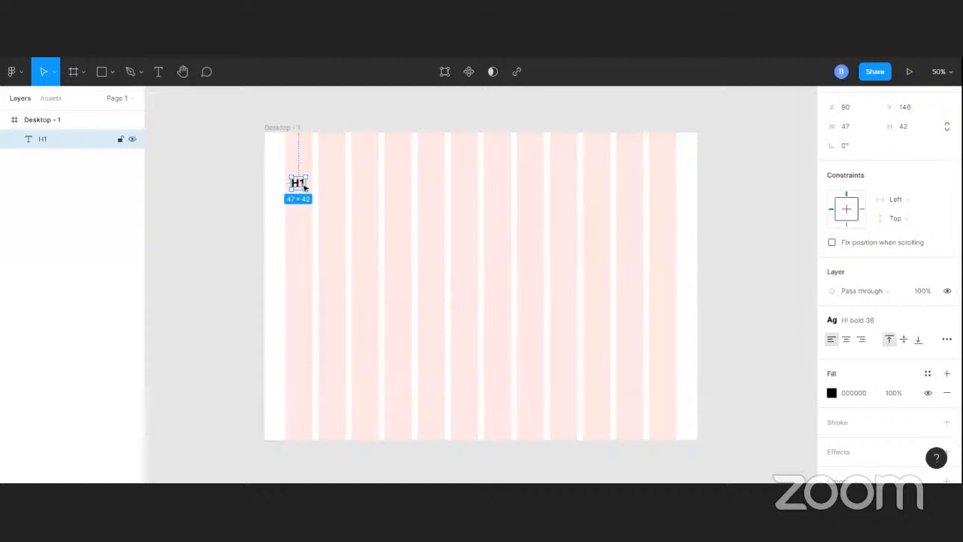
# Duplicate the H1 text just below the original and change the copy to read Body
pyautogui.moveTo(304, 185); pyautogui.dragTo(304, 204)
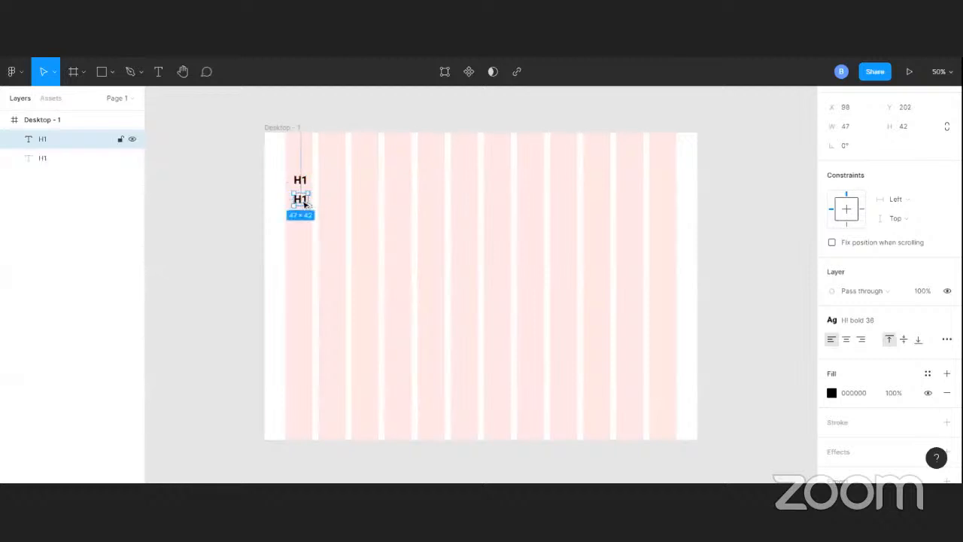
pyautogui.doubleClick(304, 202)
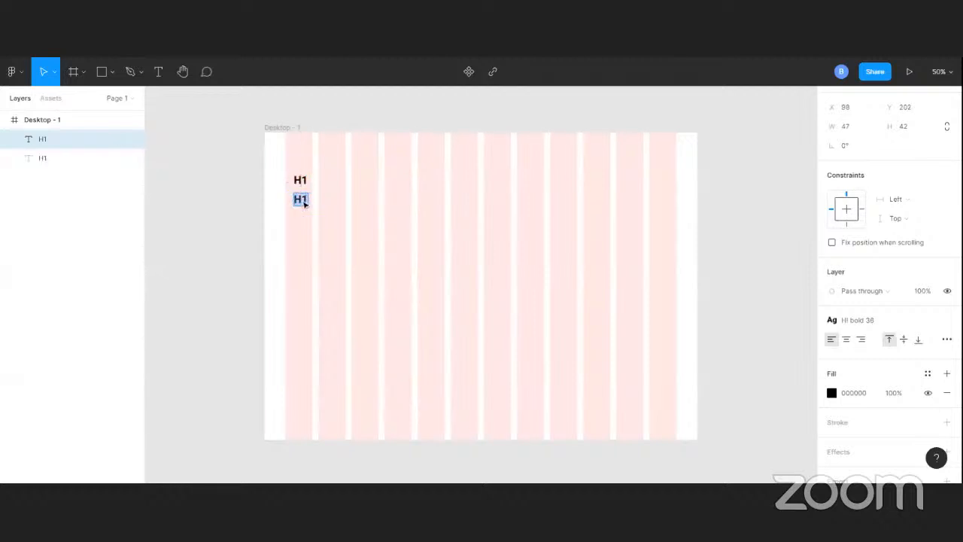
pyautogui.write('H2')
pyautogui.hotkey('ctrl', 'a')
pyautogui.write('Body')
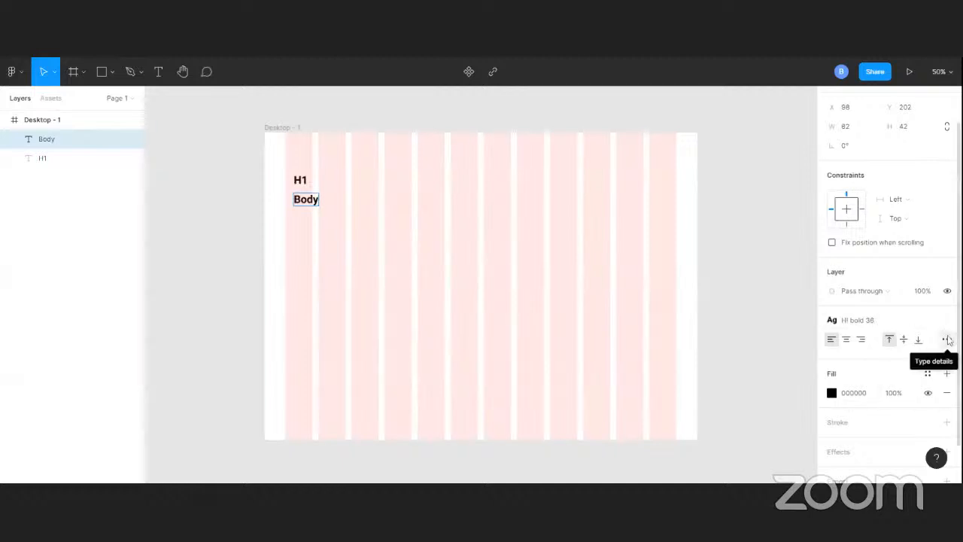
pyautogui.press('Escape')
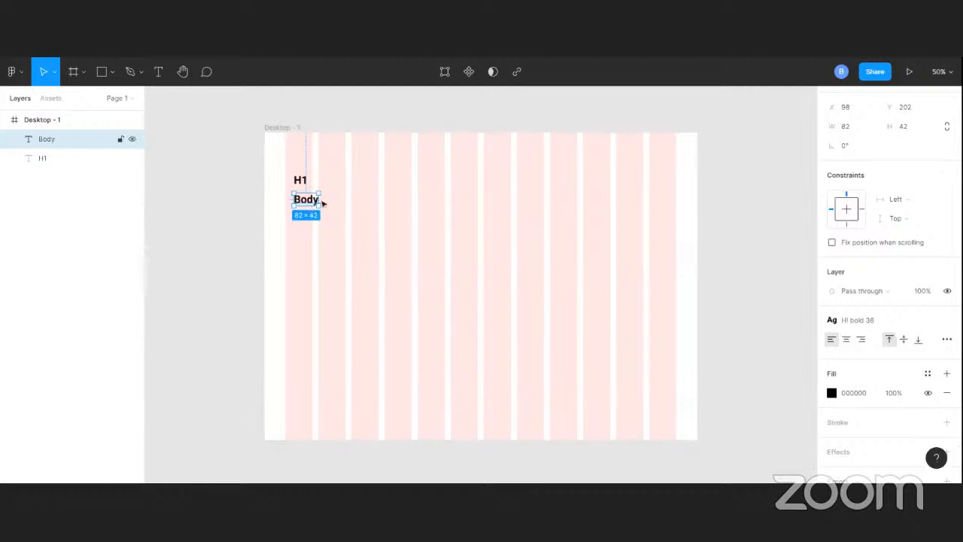
# Detach the heading style from the Body text and set it to size 18 with Regular weight
pyautogui.click(948, 322)
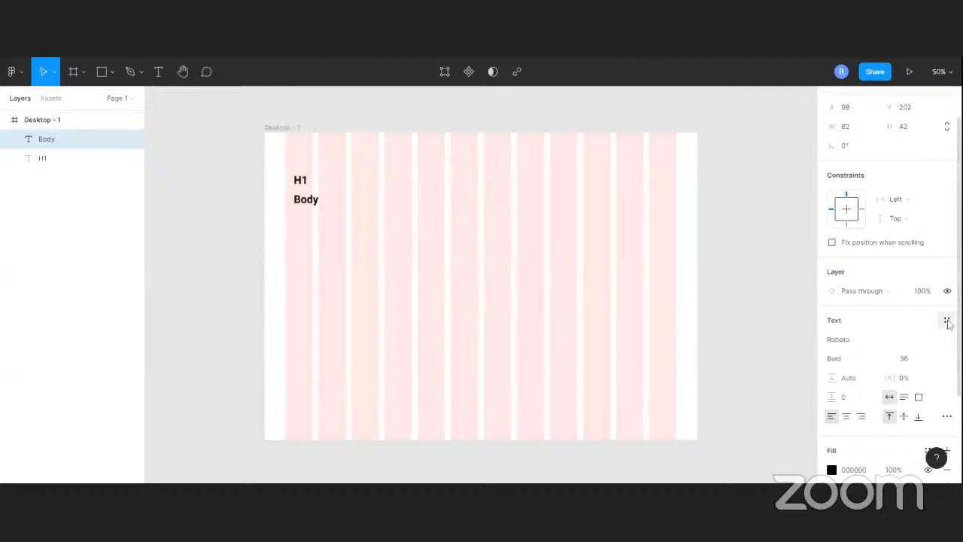
pyautogui.click(914, 363)
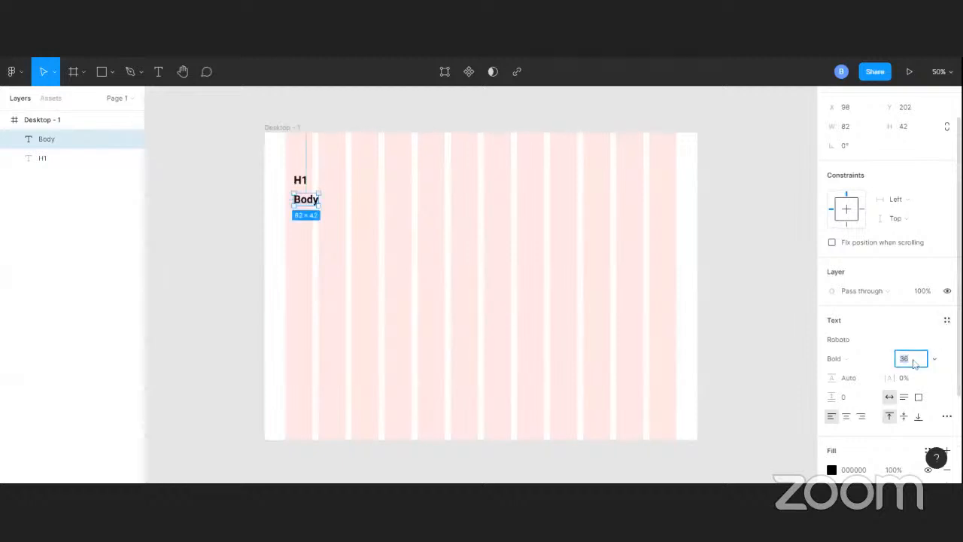
pyautogui.write('18')
pyautogui.click(847, 359)
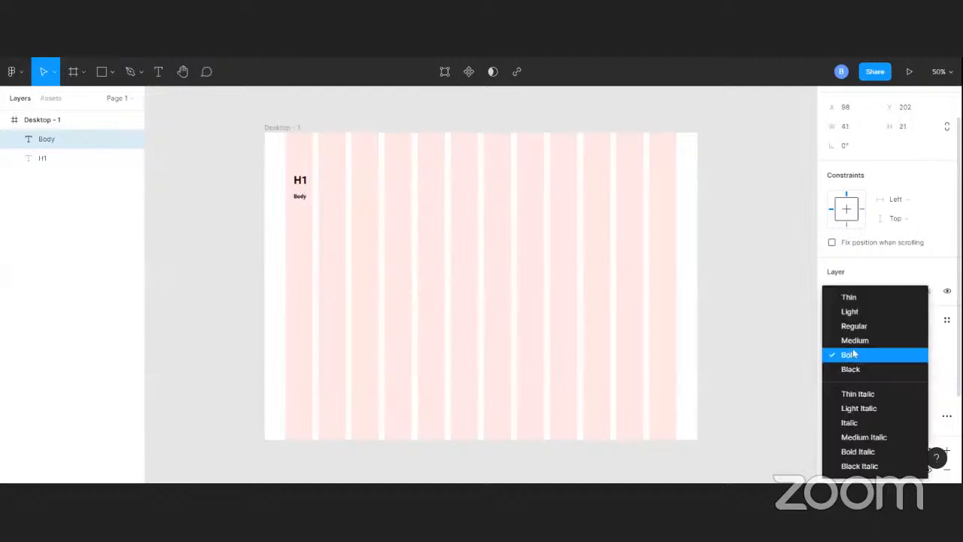
pyautogui.click(857, 326)
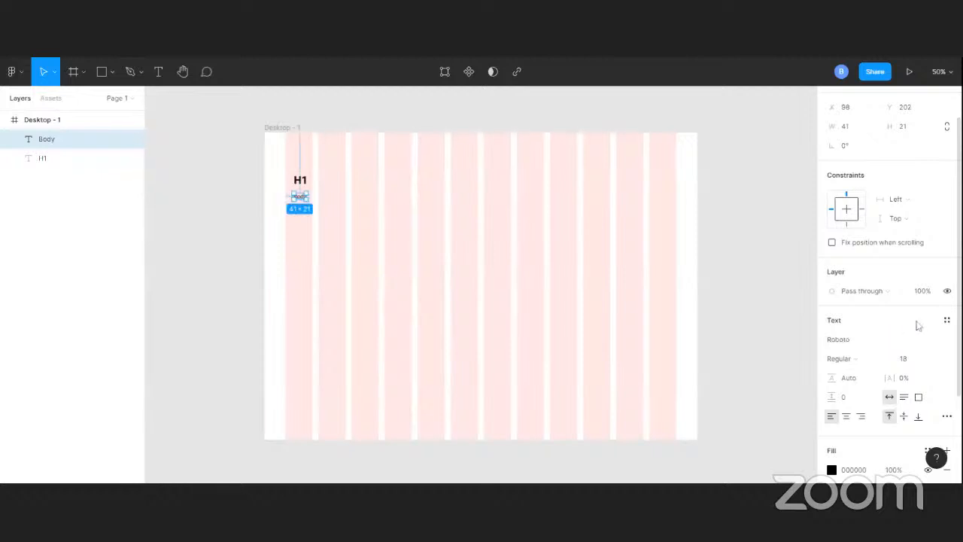
# Create a new text style named "Body" from the Body text
pyautogui.click(947, 320)
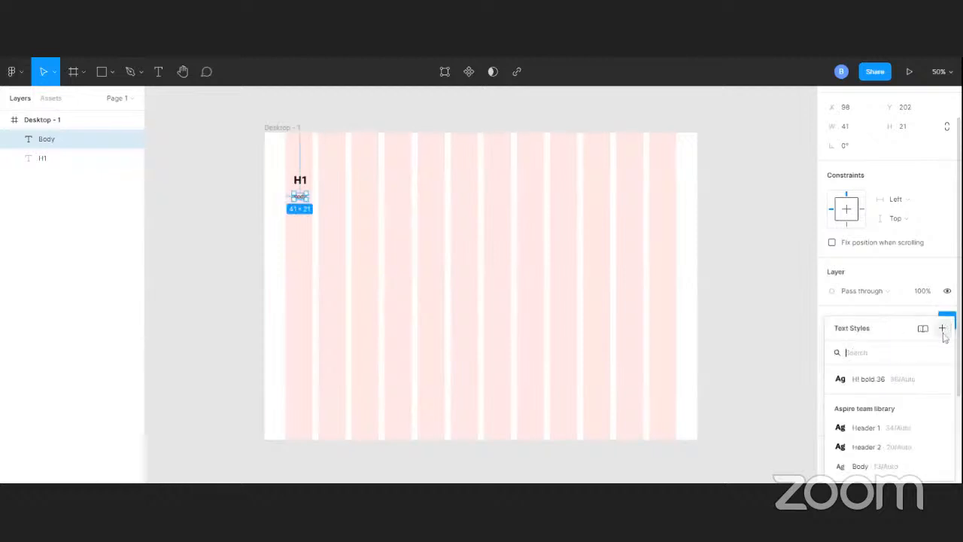
pyautogui.click(943, 332)
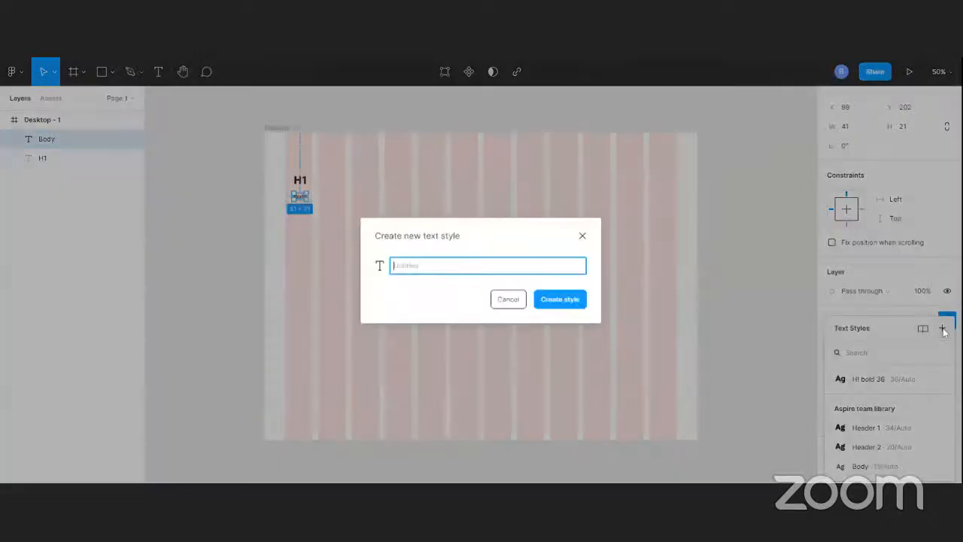
pyautogui.write('Body')
pyautogui.click(558, 300)
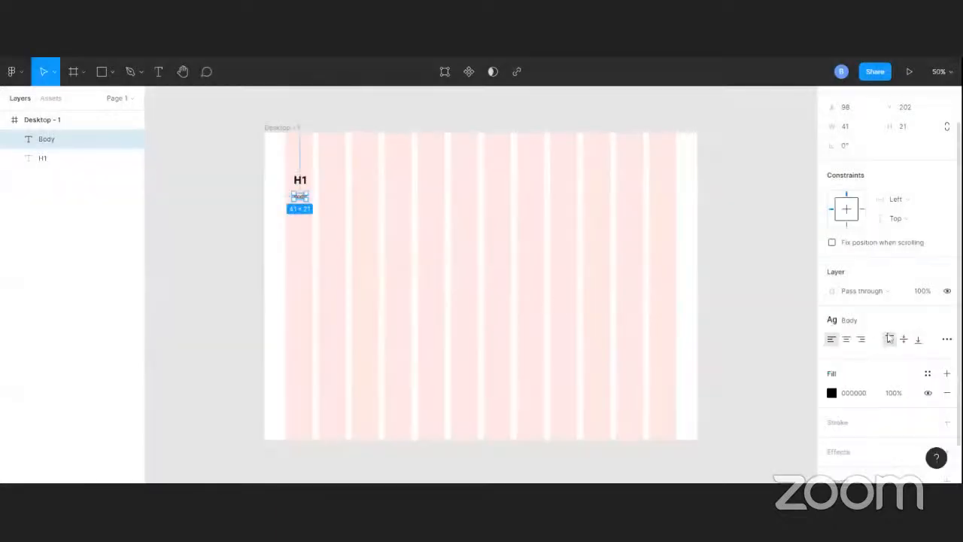
# Move the Body text straight down to about Y 300 in the first column
pyautogui.scroll(-1, 890, 339)
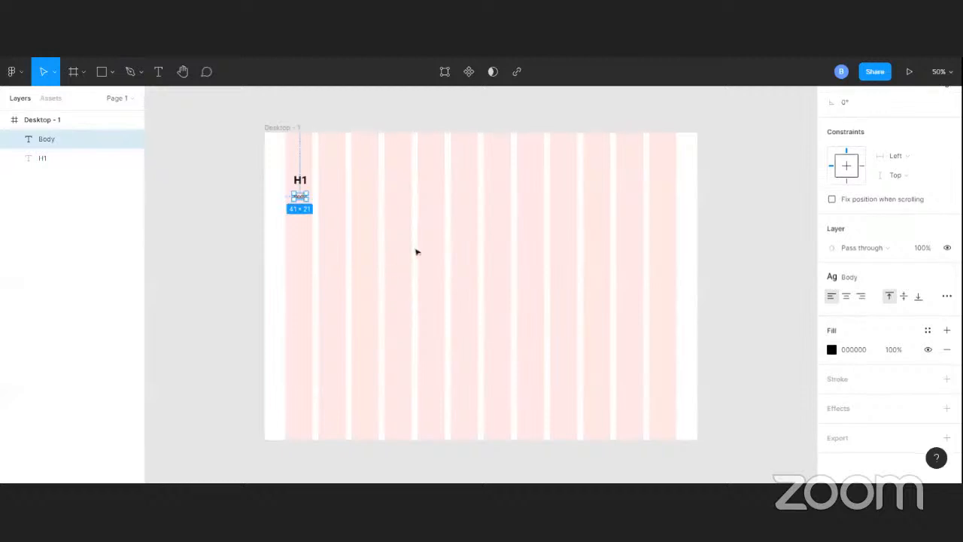
pyautogui.click(415, 252)
pyautogui.click(307, 198)
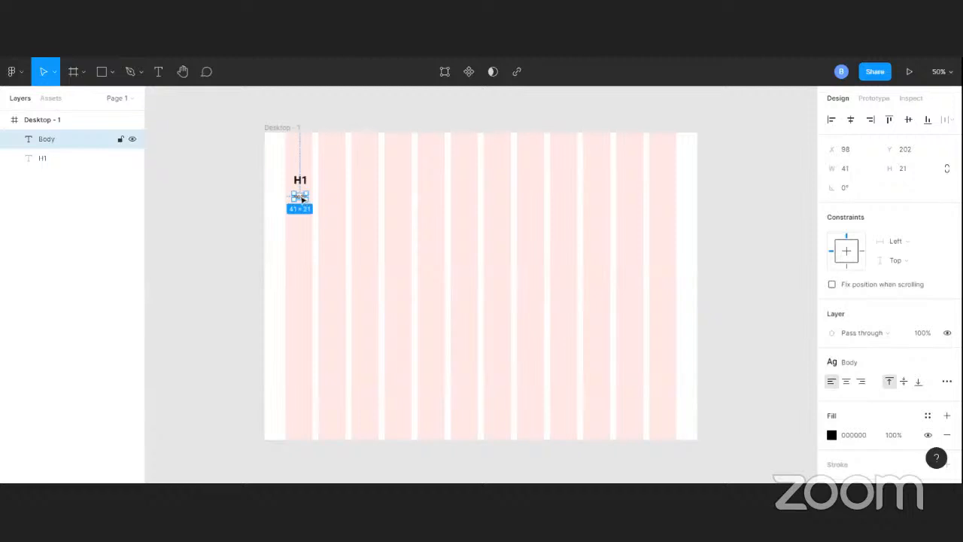
pyautogui.moveTo(301, 198); pyautogui.dragTo(299, 225)
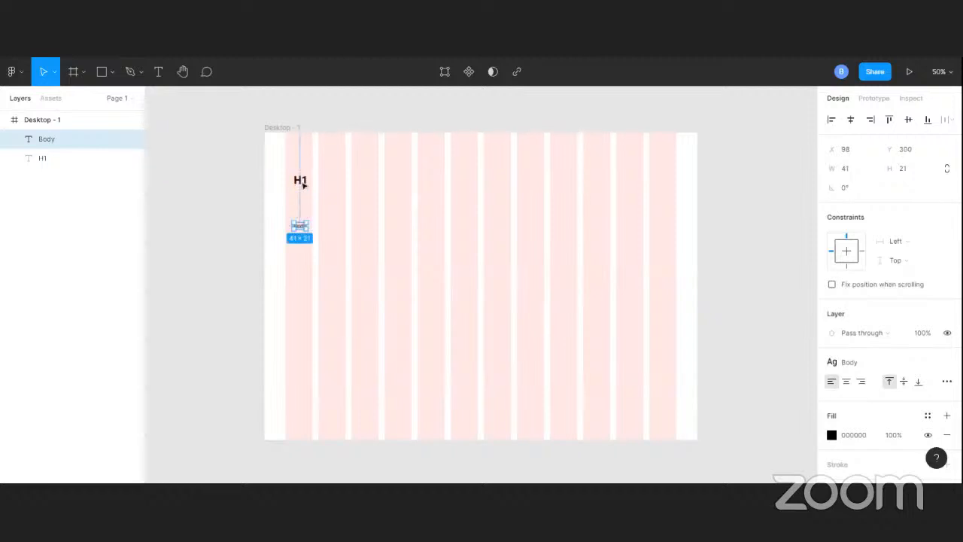
# Duplicate the H1 text into the gap above Body and change the copy to read H2
pyautogui.click(301, 180)
pyautogui.moveTo(303, 184); pyautogui.dragTo(303, 203)
pyautogui.doubleClick(304, 202)
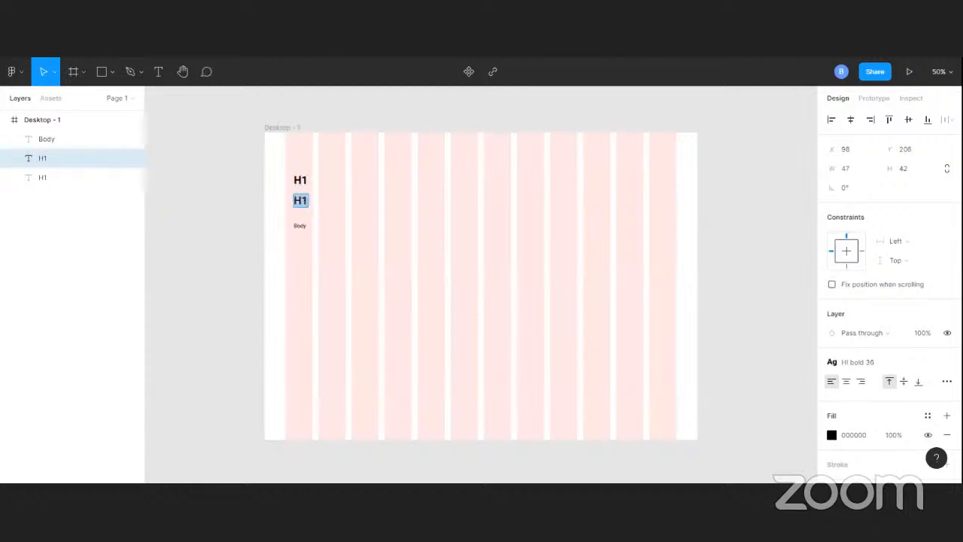
pyautogui.write('H2')
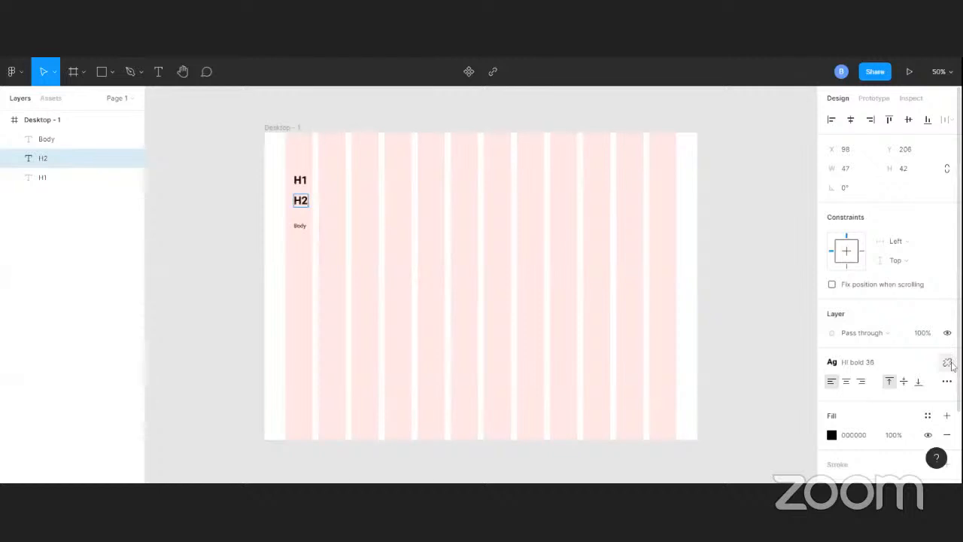
# Try to detach the heading style from the H2 text and set its font size to 24
pyautogui.click(951, 365)
pyautogui.click(918, 403)
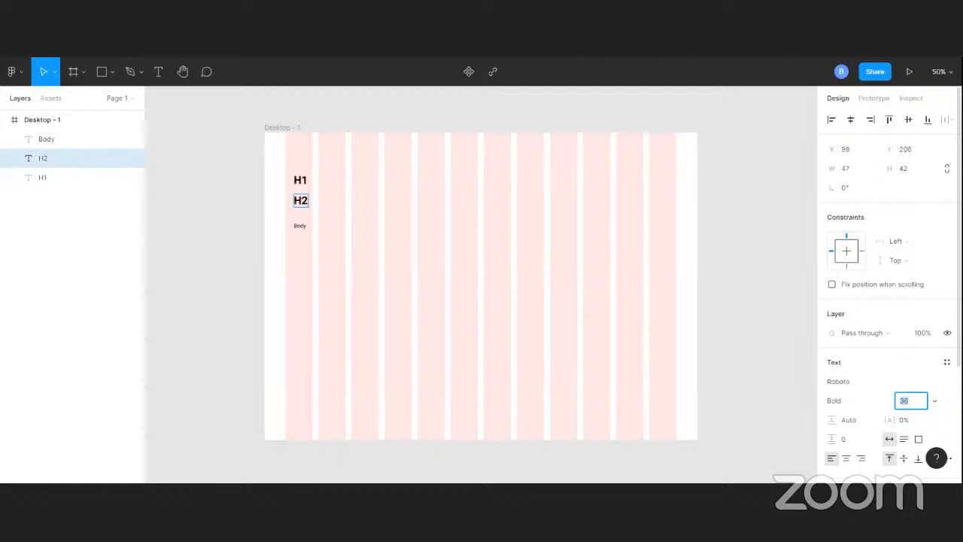
pyautogui.write('24')
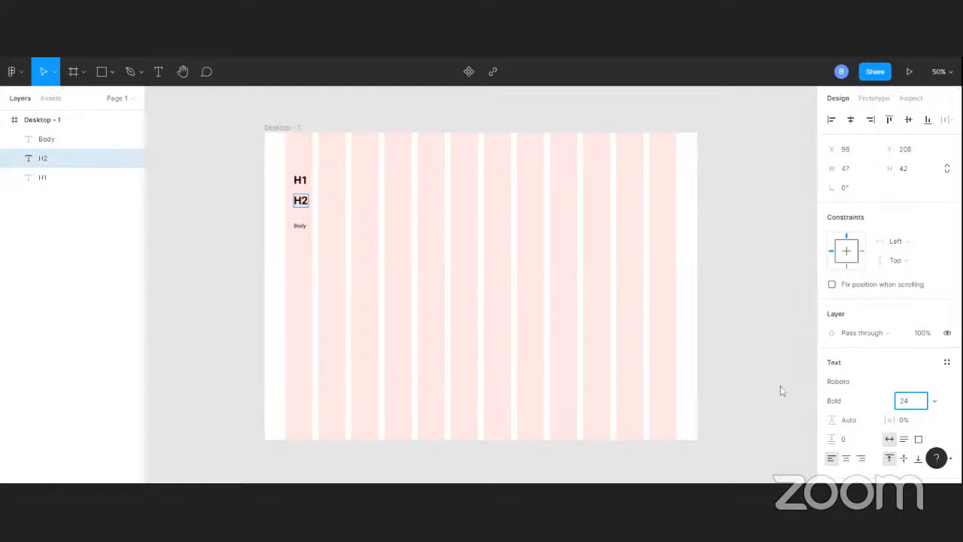
pyautogui.press('Return')
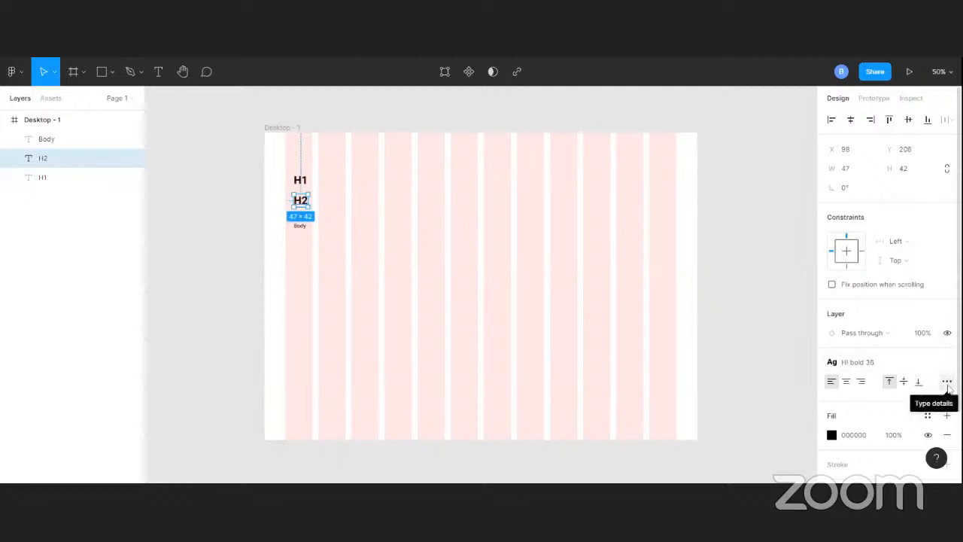
# Unlink the H2 text from the "H! bold 36" style, set its font size to 24, and keep the H2 text selected
pyautogui.click(947, 362)
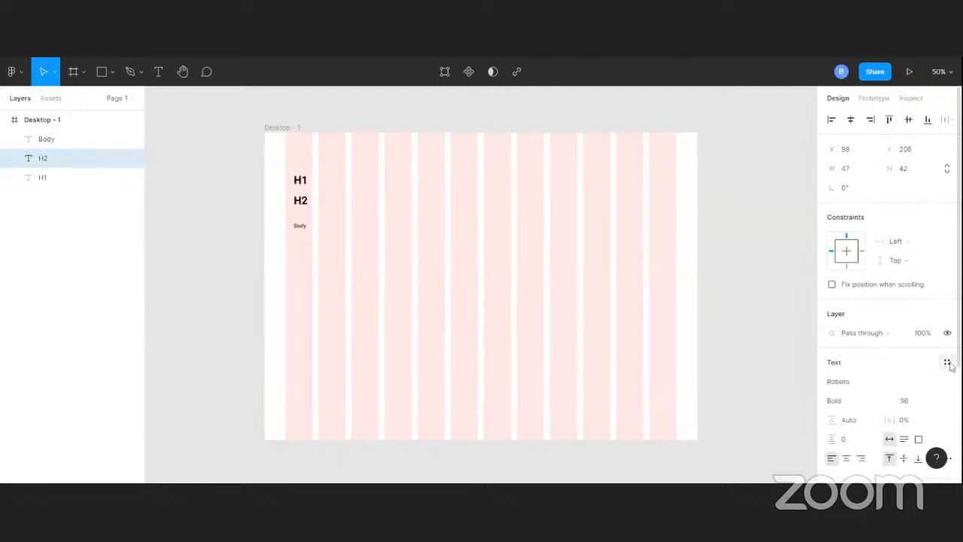
pyautogui.scroll(-2, 907, 393)
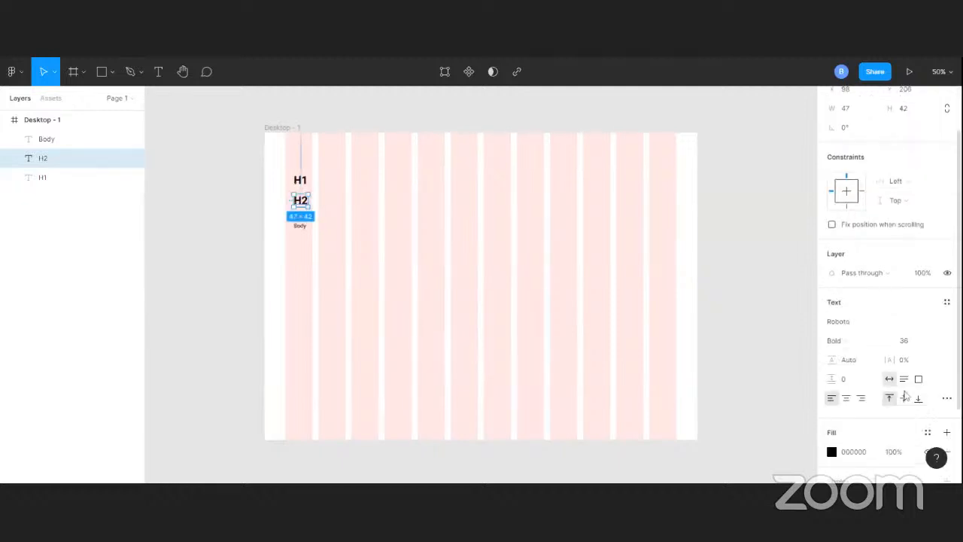
pyautogui.click(916, 345)
pyautogui.write('24')
pyautogui.click(947, 301)
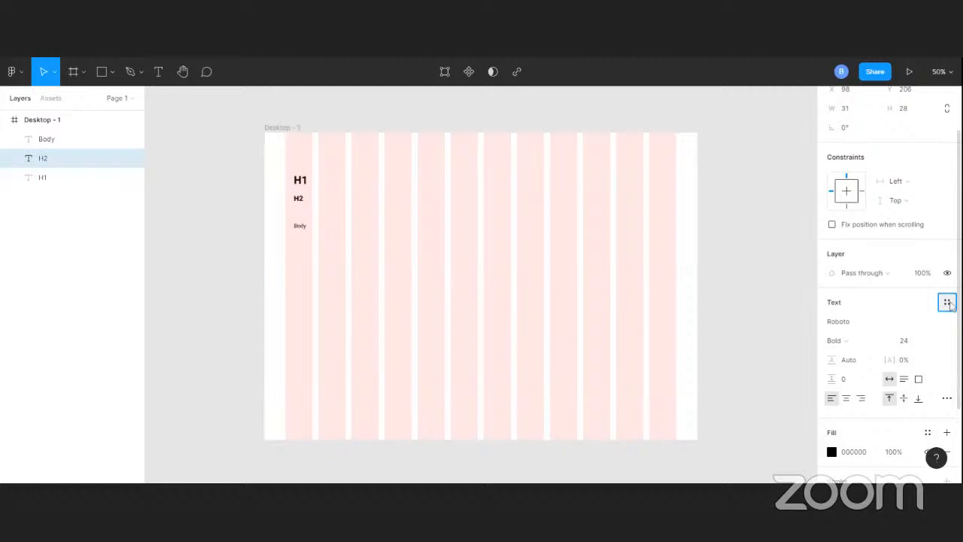
pyautogui.click(782, 347)
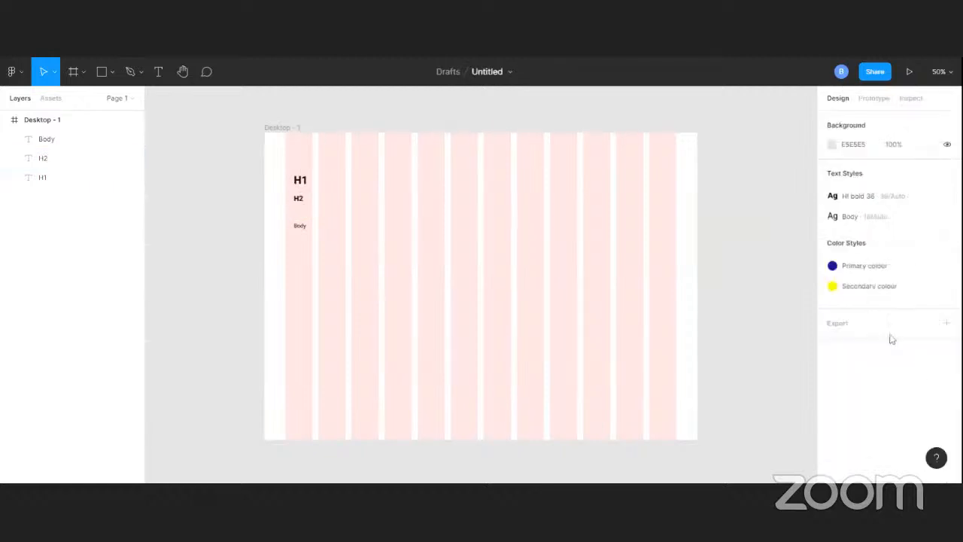
pyautogui.click(300, 201)
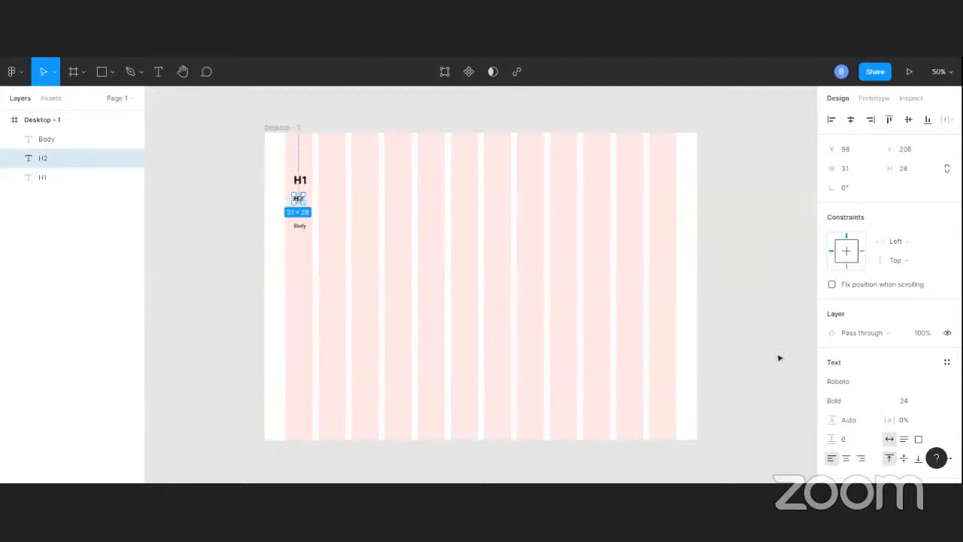
# Set the H2 text's weight to Regular and save its formatting as a new text style named H2
pyautogui.click(843, 405)
pyautogui.click(859, 326)
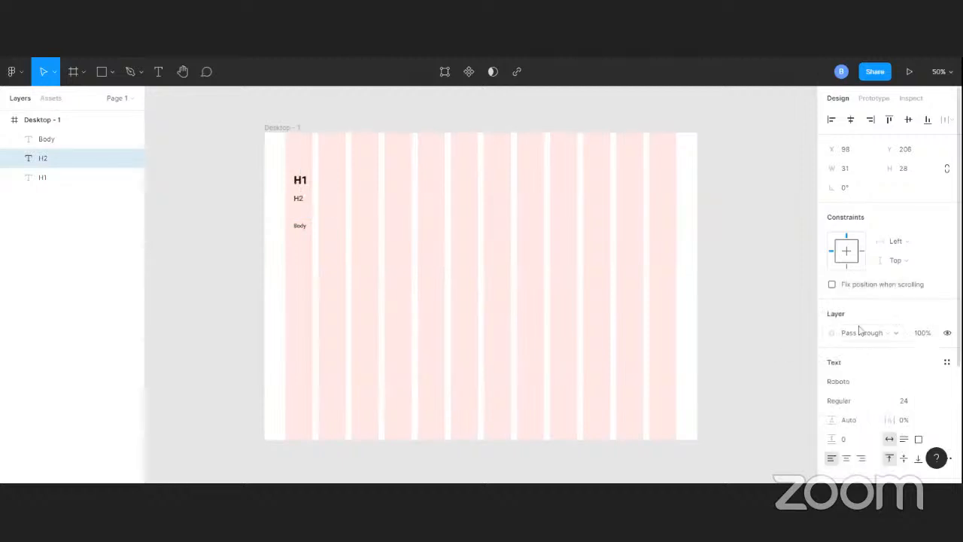
pyautogui.scroll(-3, 930, 376)
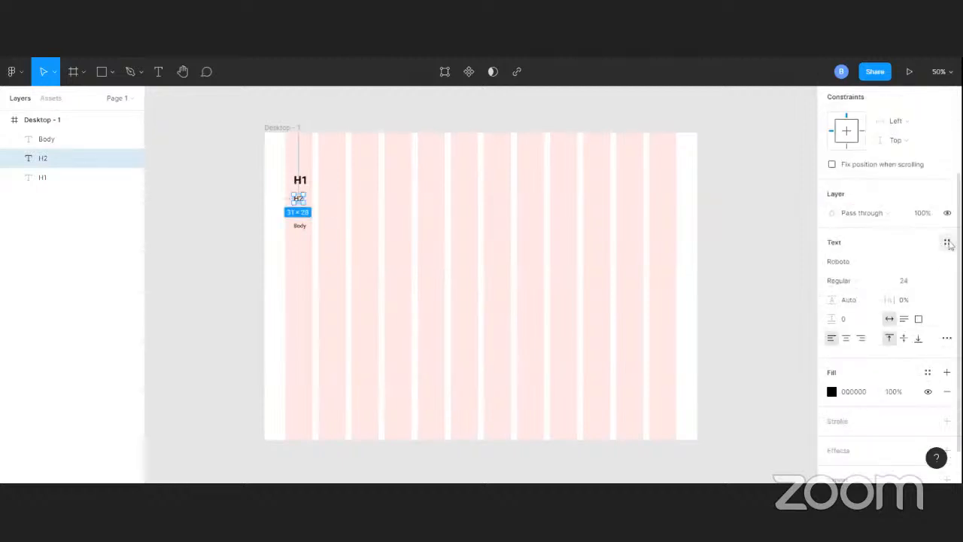
pyautogui.click(948, 242)
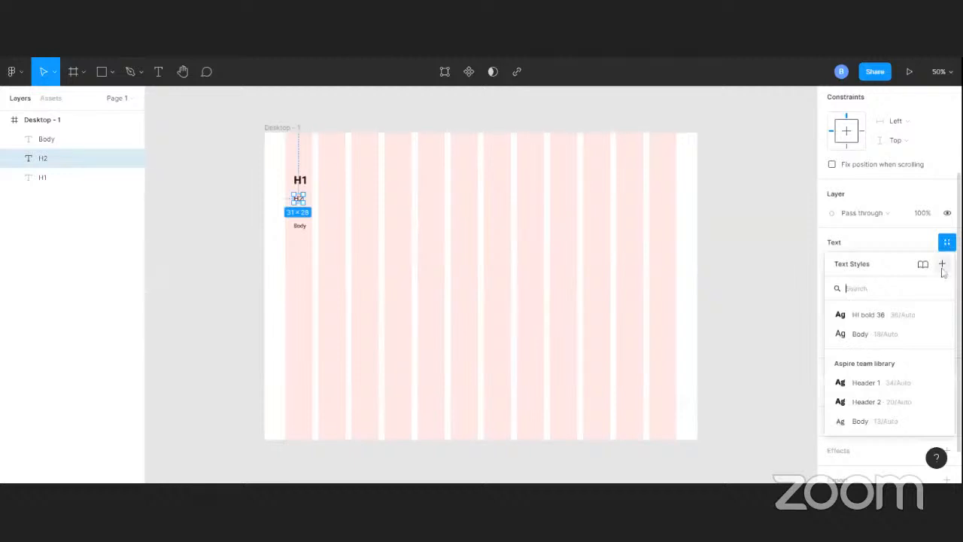
pyautogui.click(942, 265)
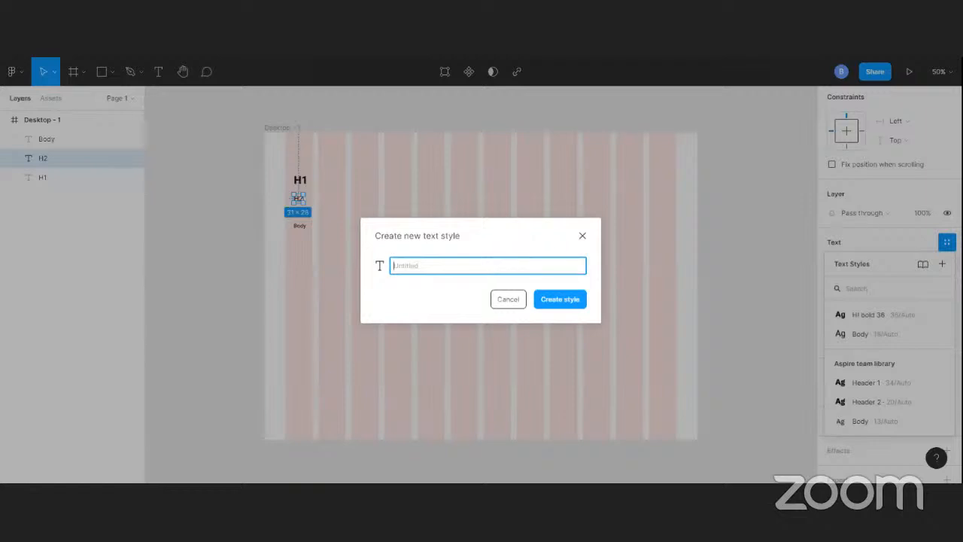
pyautogui.write('H2')
pyautogui.click(555, 299)
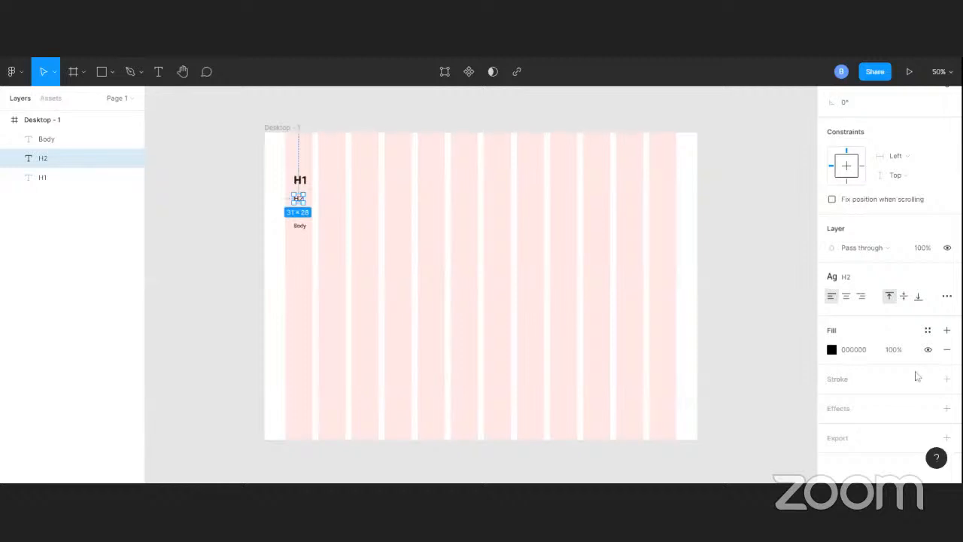
pyautogui.scroll(3, 911, 373)
pyautogui.scroll(1, 885, 355)
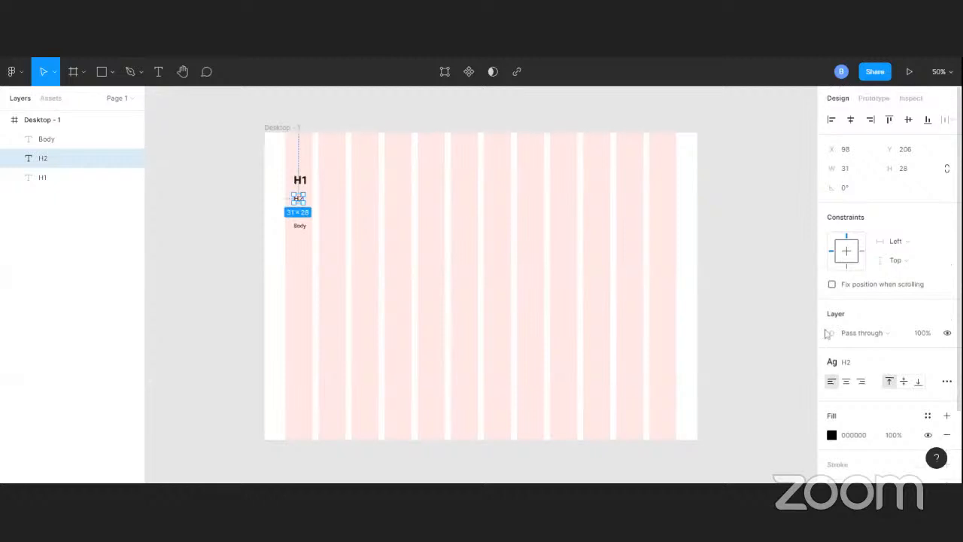
# Delete the H1, H2 and Body sample texts from the Desktop - 1 frame
pyautogui.click(301, 180)
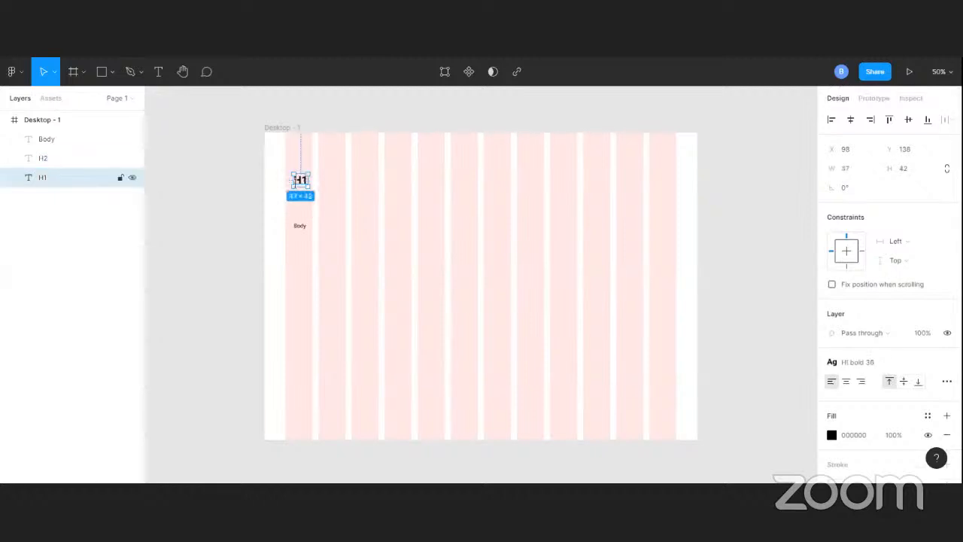
pyautogui.press('Delete')
pyautogui.click(300, 200)
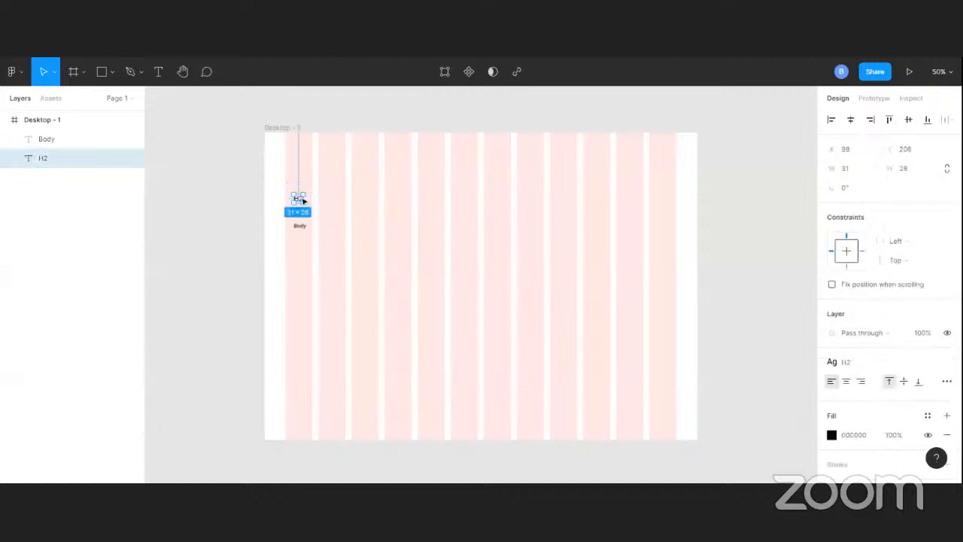
pyautogui.press('Delete')
pyautogui.click(302, 227)
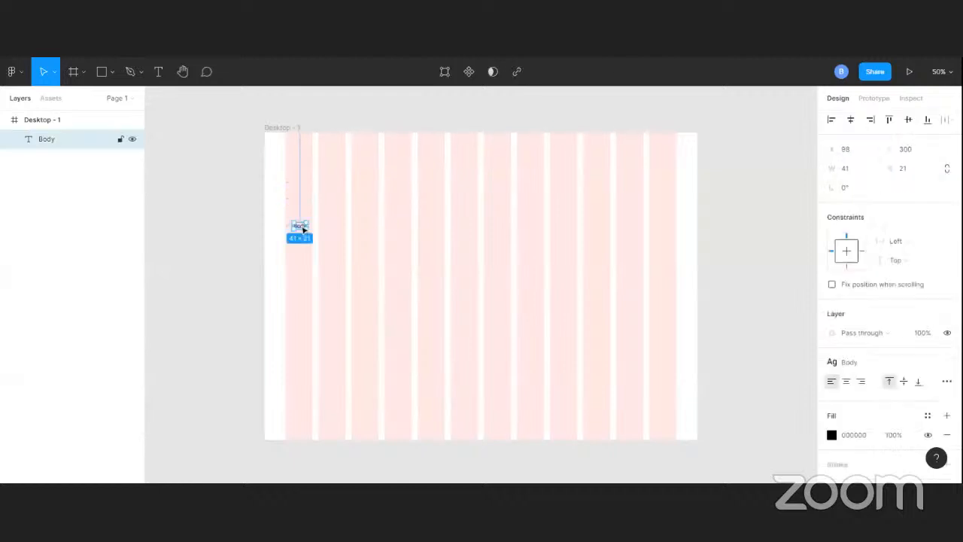
pyautogui.press('Delete')
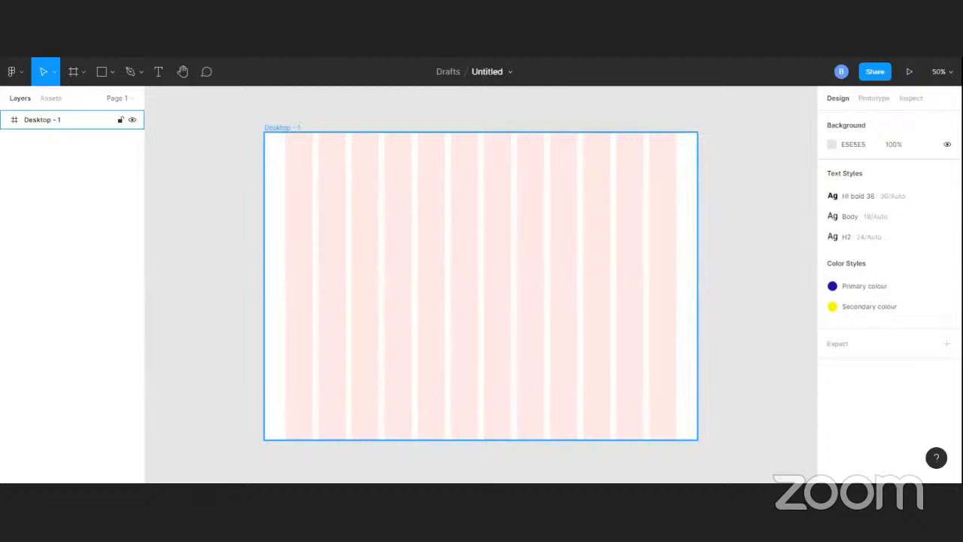
pyautogui.click(163, 124)
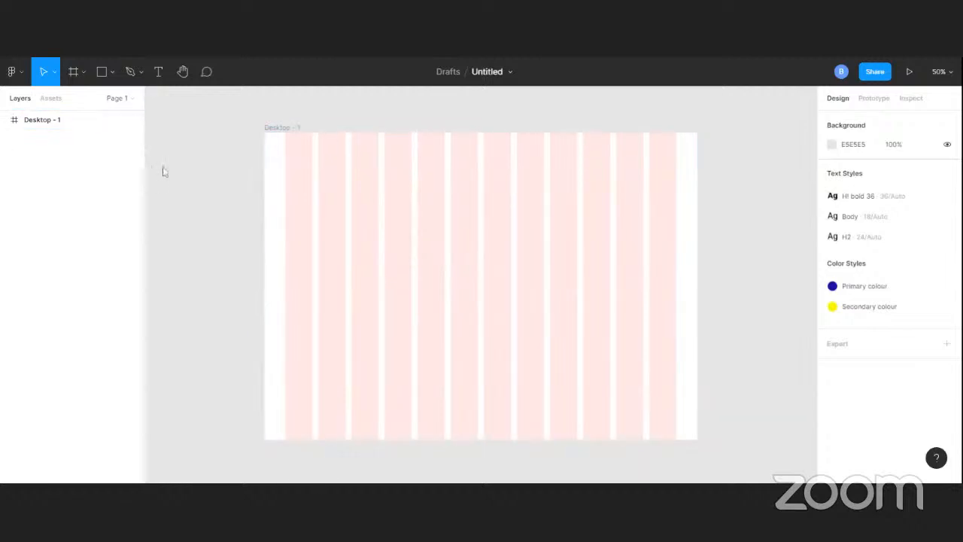
# Draw a 1440-wide header rectangle across the top of the Desktop - 1 frame and set its height to 100
pyautogui.click(105, 74)
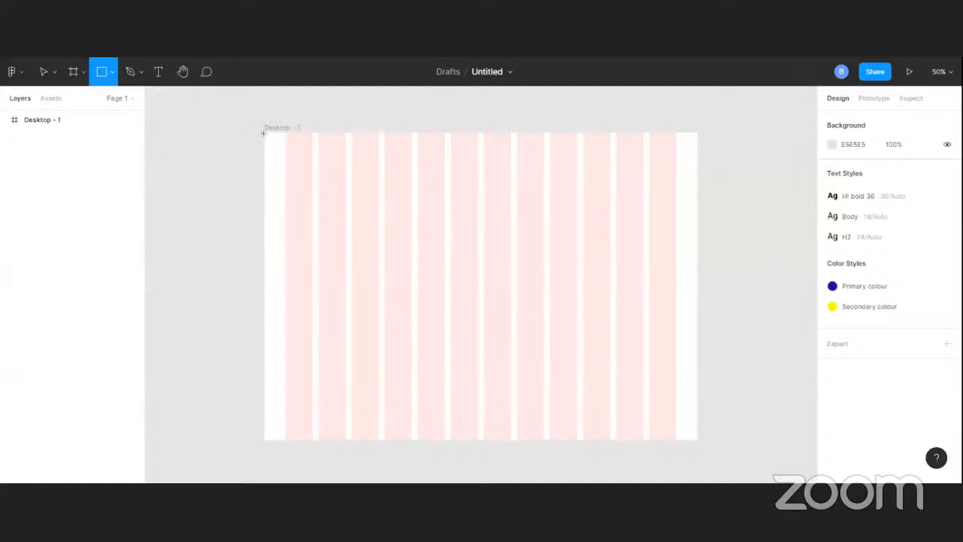
pyautogui.moveTo(265, 131); pyautogui.dragTo(388, 166)
pyautogui.moveTo(577, 173); pyautogui.dragTo(697, 159)
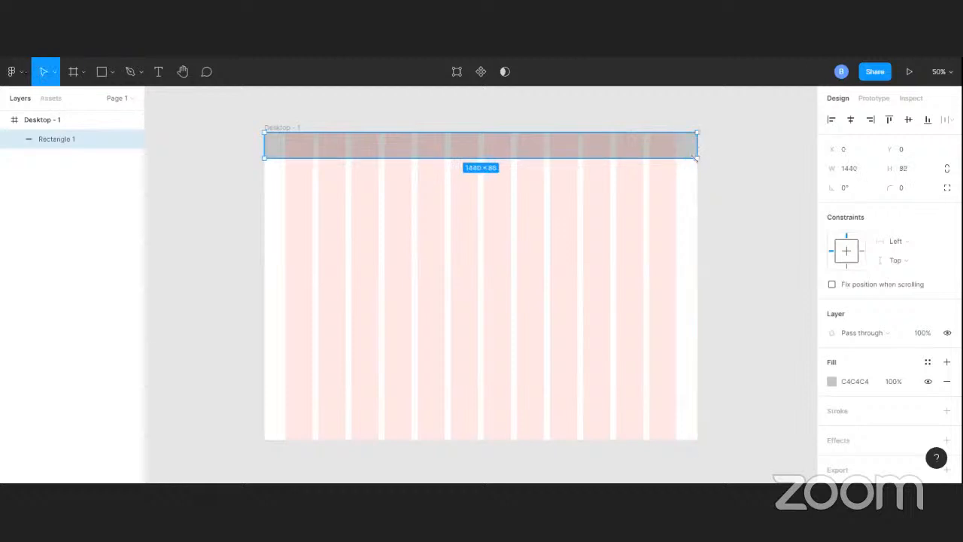
pyautogui.click(918, 170)
pyautogui.write('1')
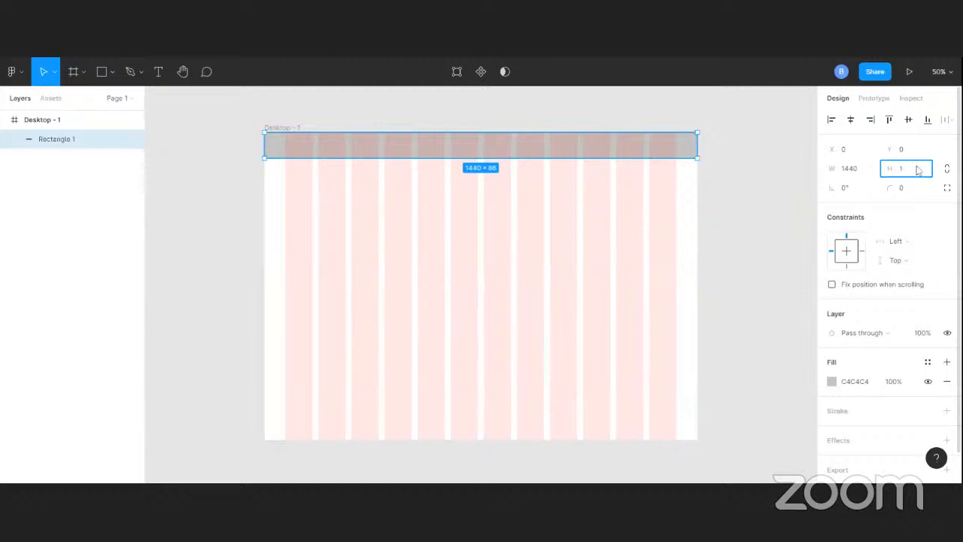
pyautogui.write('00')
pyautogui.press('Return')
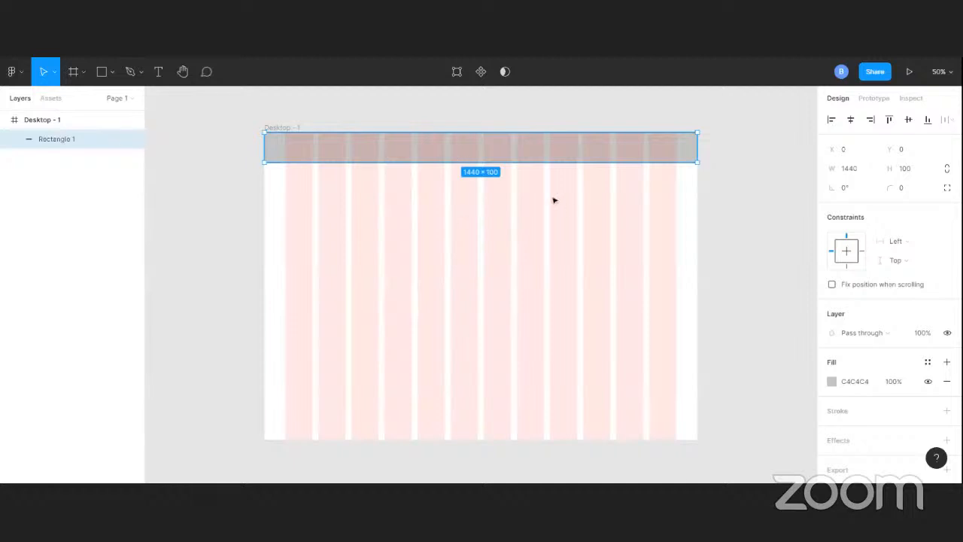
pyautogui.click(488, 205)
pyautogui.click(446, 154)
# Add a text layer reading Home below the header rectangle in the second column, at about X 214, Y 178
pyautogui.click(158, 72)
pyautogui.click(328, 187)
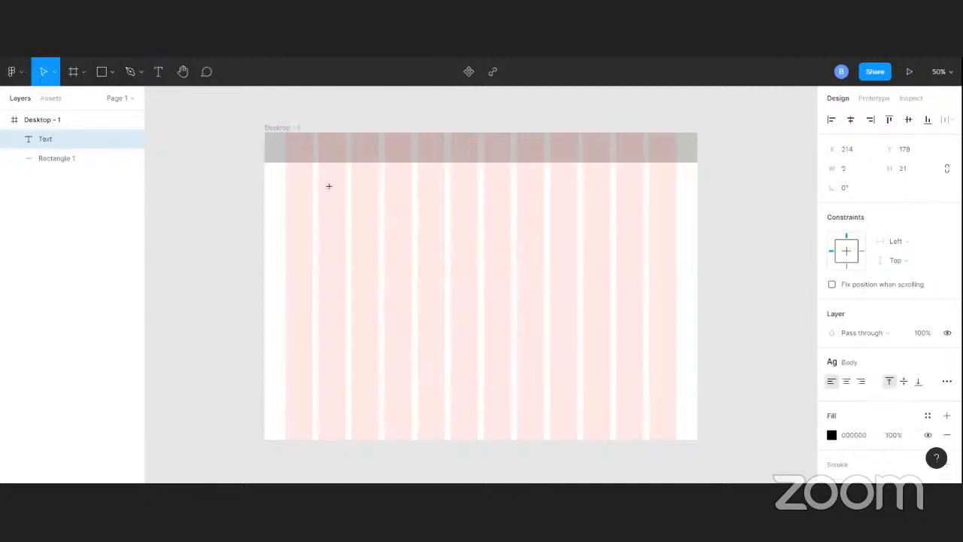
pyautogui.write('Home')
pyautogui.scroll(-2, 914, 398)
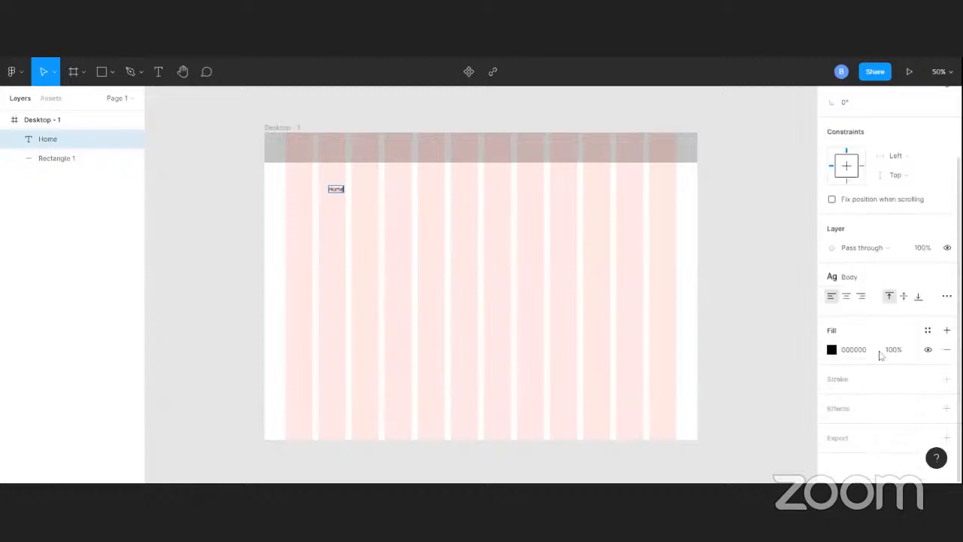
pyautogui.scroll(2, 881, 356)
pyautogui.press('Escape')
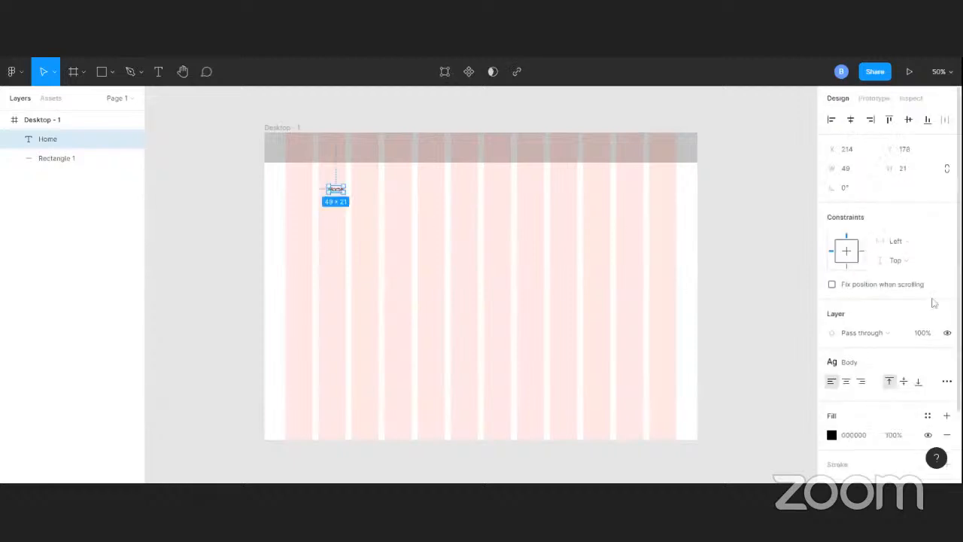
# Detach the Body text style from the Home text
pyautogui.scroll(-1, 816, 245)
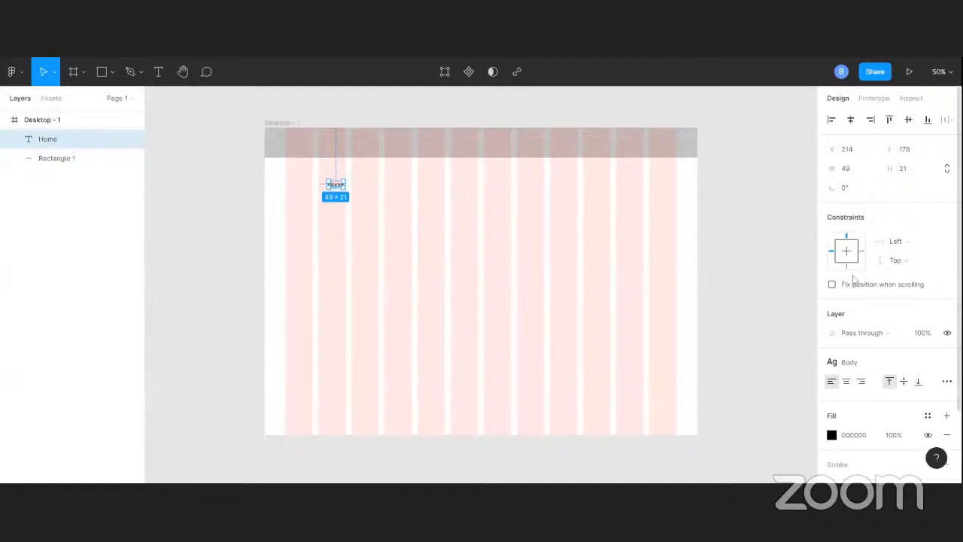
pyautogui.scroll(-2, 855, 280)
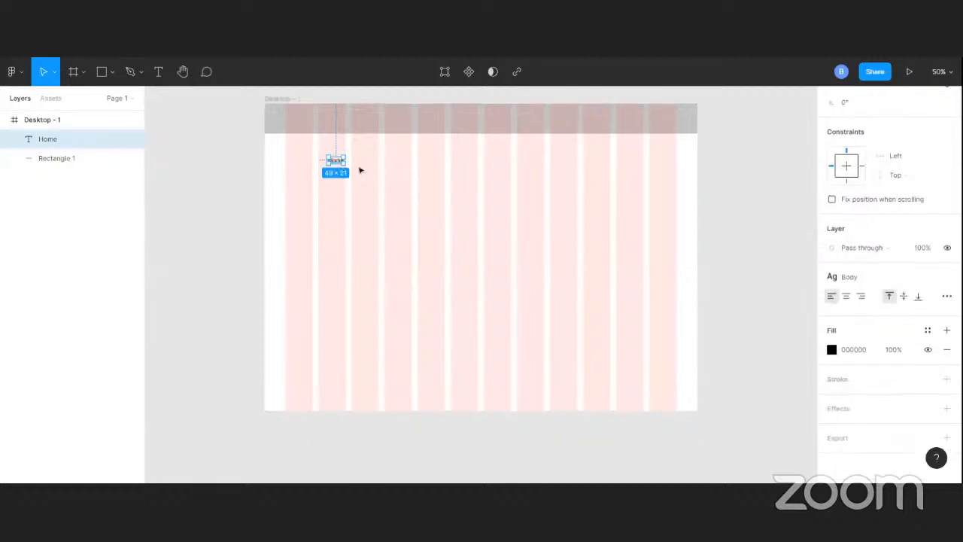
pyautogui.click(360, 171)
pyautogui.click(337, 161)
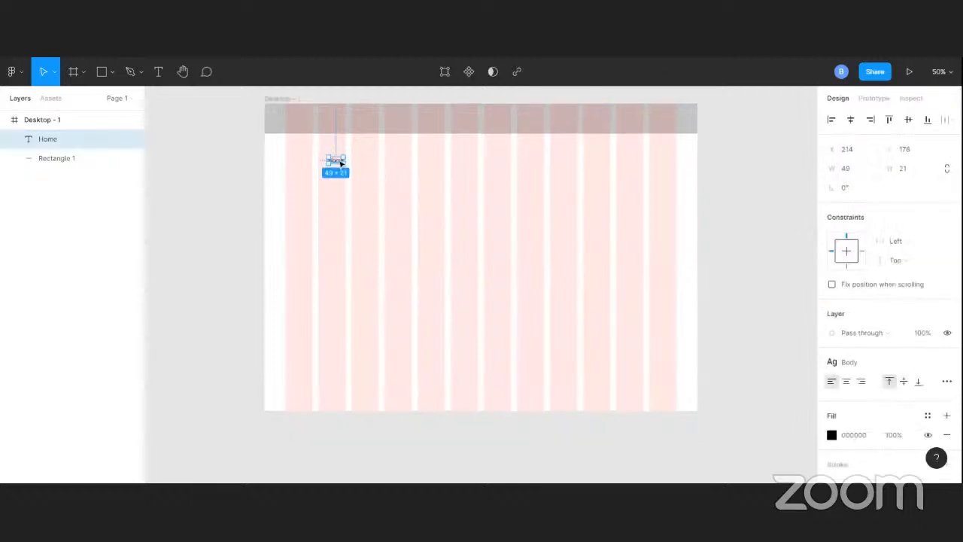
pyautogui.scroll(-2, 899, 366)
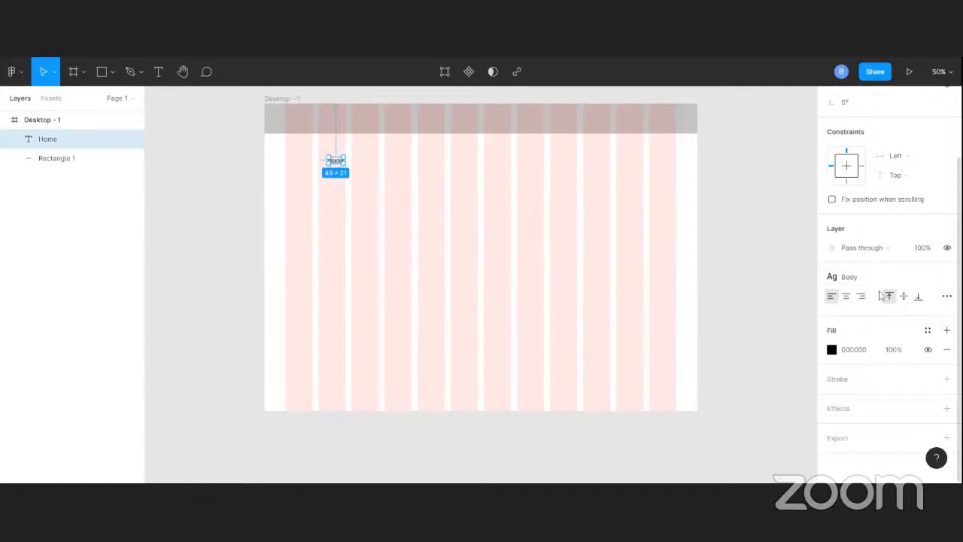
pyautogui.click(947, 279)
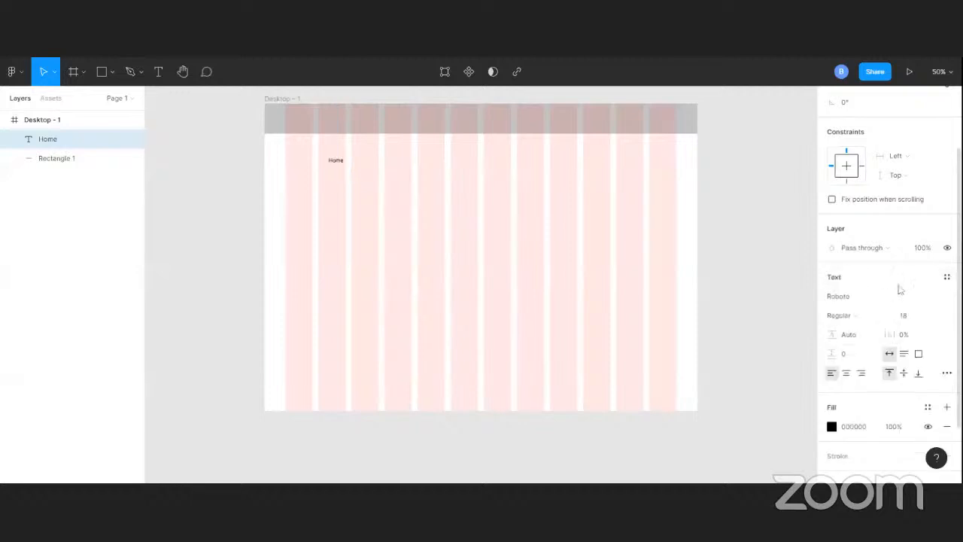
pyautogui.scroll(-3, 895, 320)
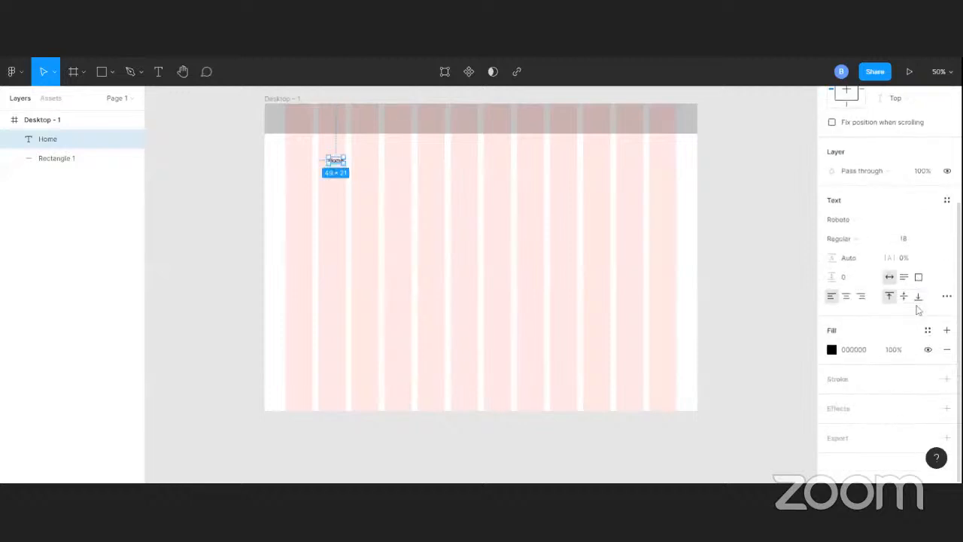
pyautogui.scroll(3, 911, 301)
pyautogui.scroll(2, 901, 293)
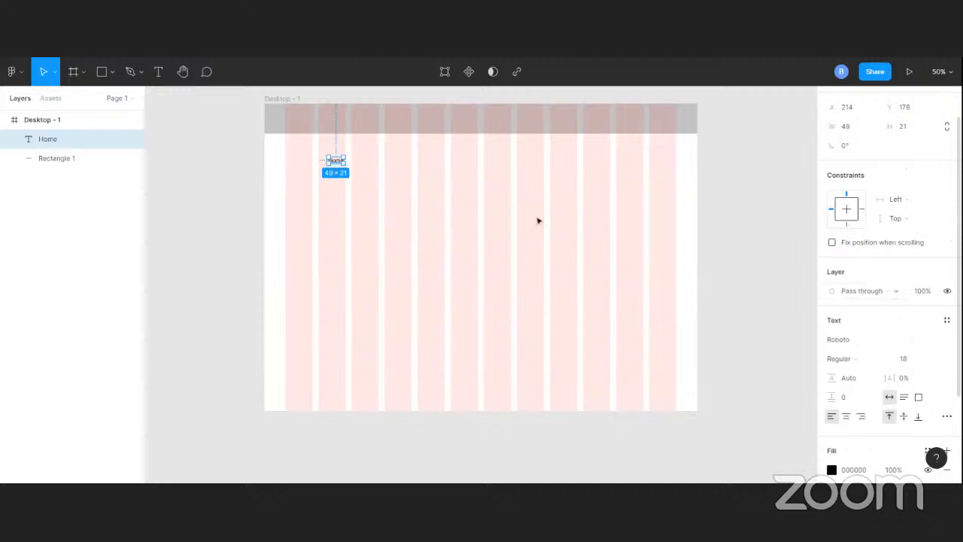
# Examine the Home text's typography and fill properties, including its type details
pyautogui.click(351, 173)
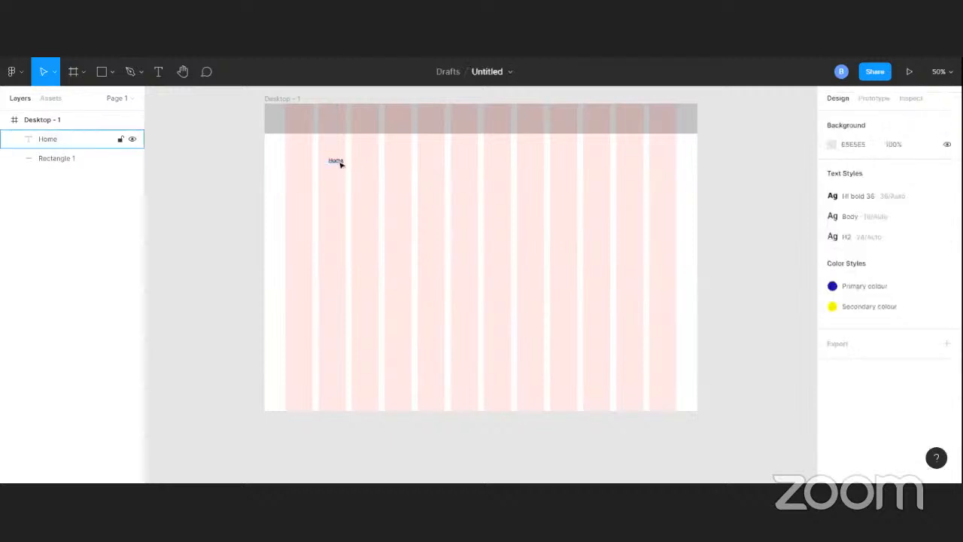
pyautogui.click(338, 161)
pyautogui.scroll(-2, 887, 332)
pyautogui.scroll(-1, 882, 362)
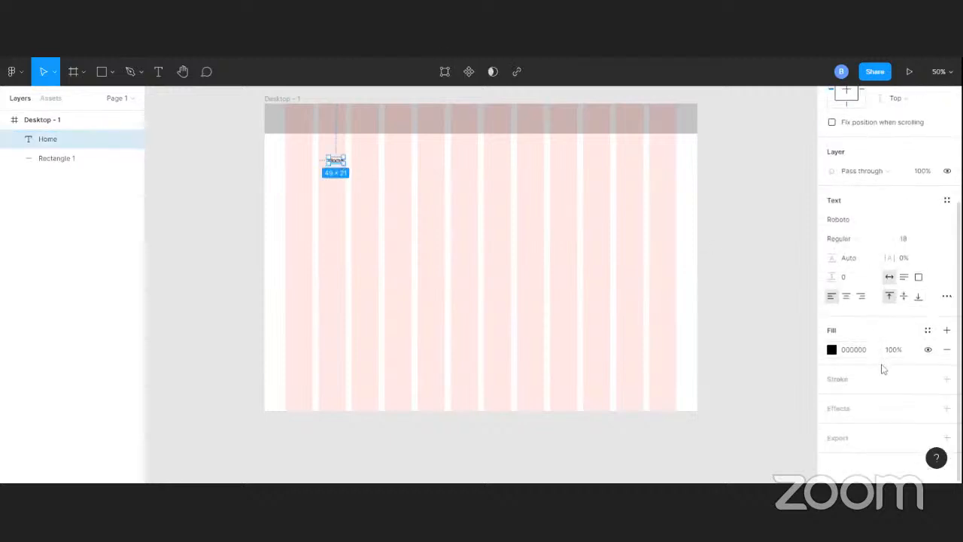
pyautogui.scroll(4, 884, 346)
pyautogui.scroll(-4, 876, 309)
pyautogui.scroll(4, 875, 294)
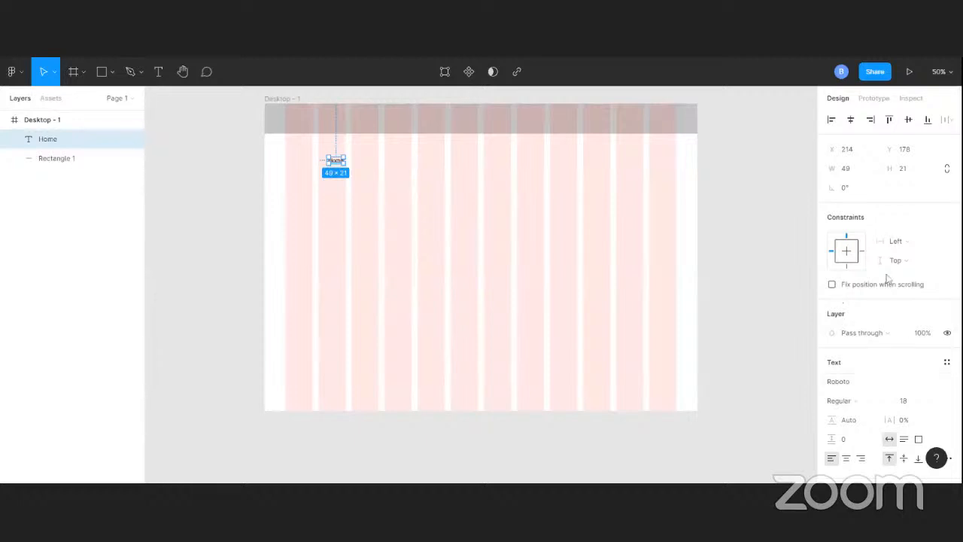
pyautogui.scroll(-4, 873, 331)
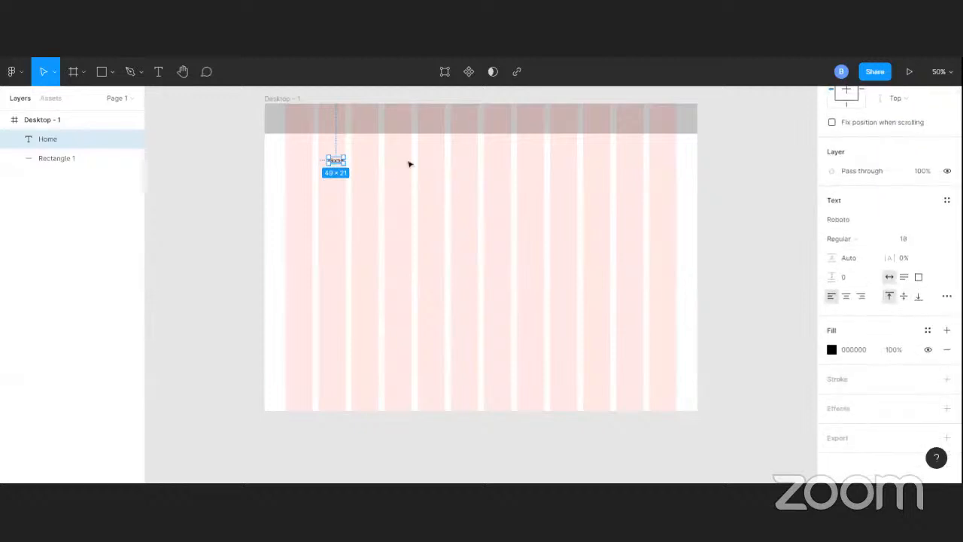
pyautogui.click(352, 165)
pyautogui.click(339, 164)
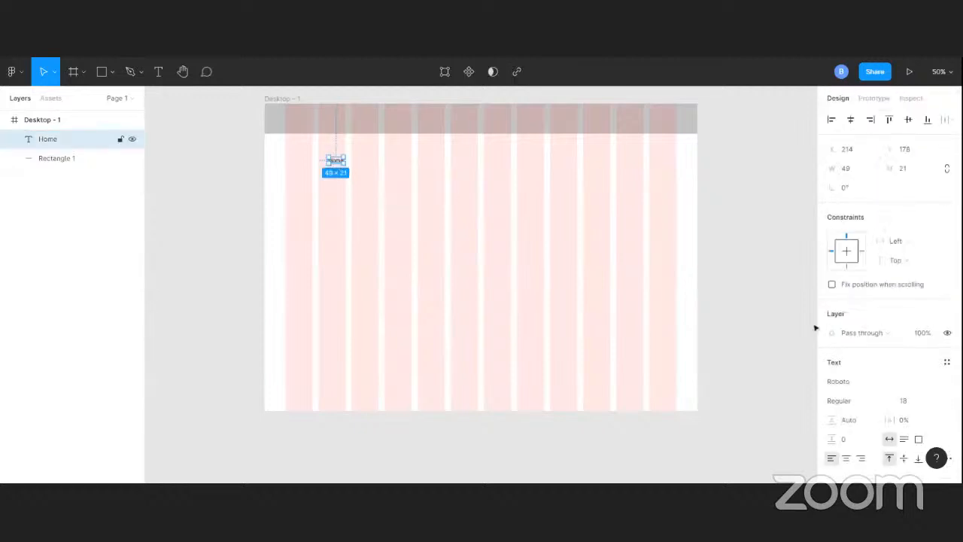
pyautogui.scroll(-4, 919, 361)
pyautogui.scroll(-1, 947, 397)
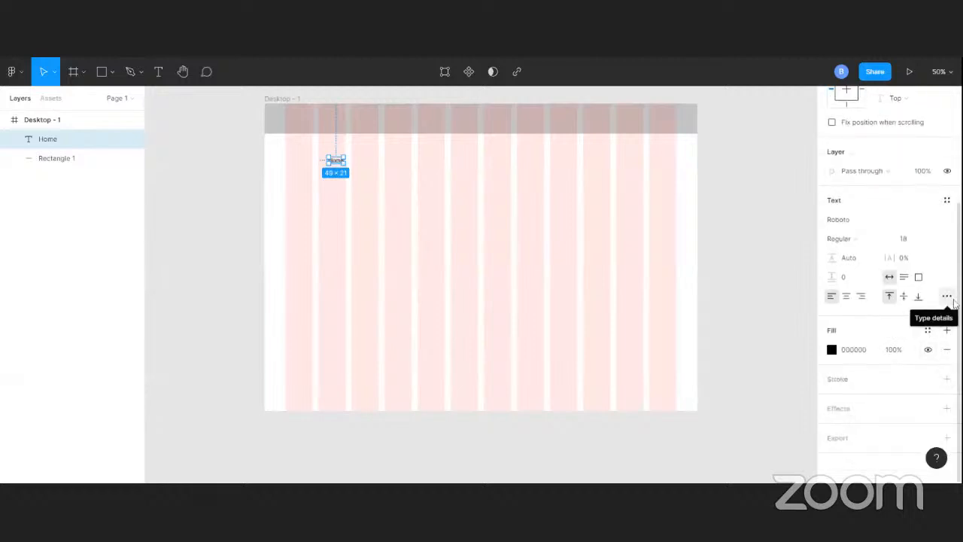
pyautogui.click(947, 296)
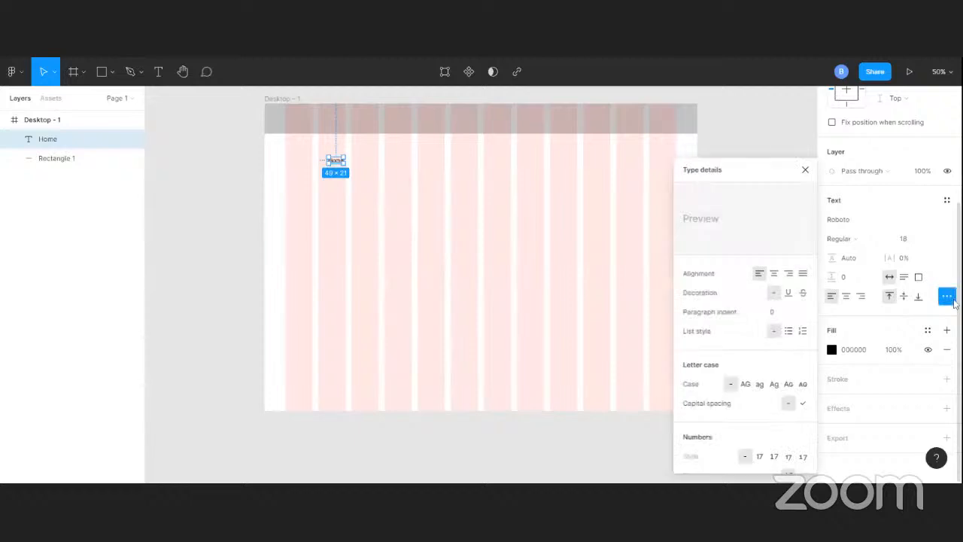
pyautogui.click(805, 169)
# Move the Home text into the header rectangle at the eighth column and place a duplicate reading About in the ninth column
pyautogui.moveTo(340, 162); pyautogui.dragTo(530, 121)
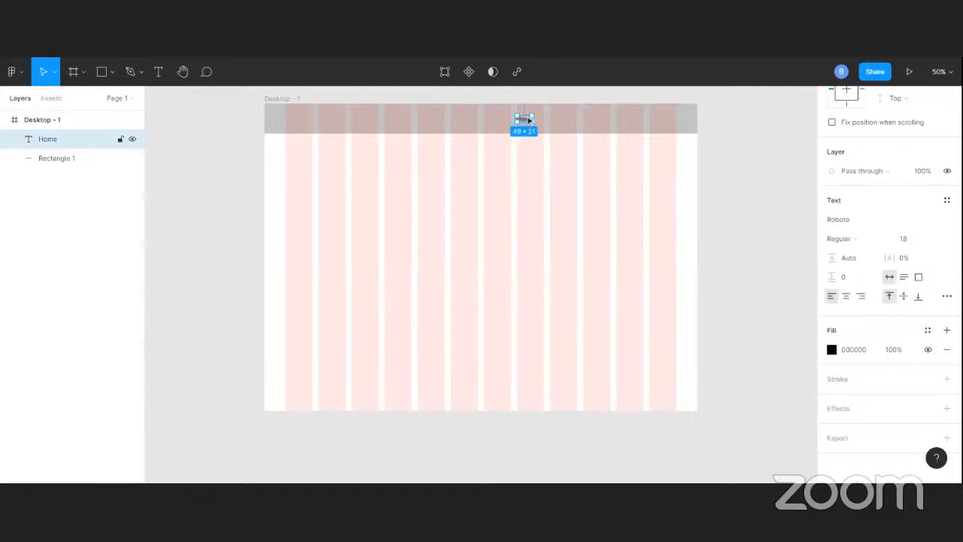
pyautogui.moveTo(524, 119); pyautogui.dragTo(565, 121)
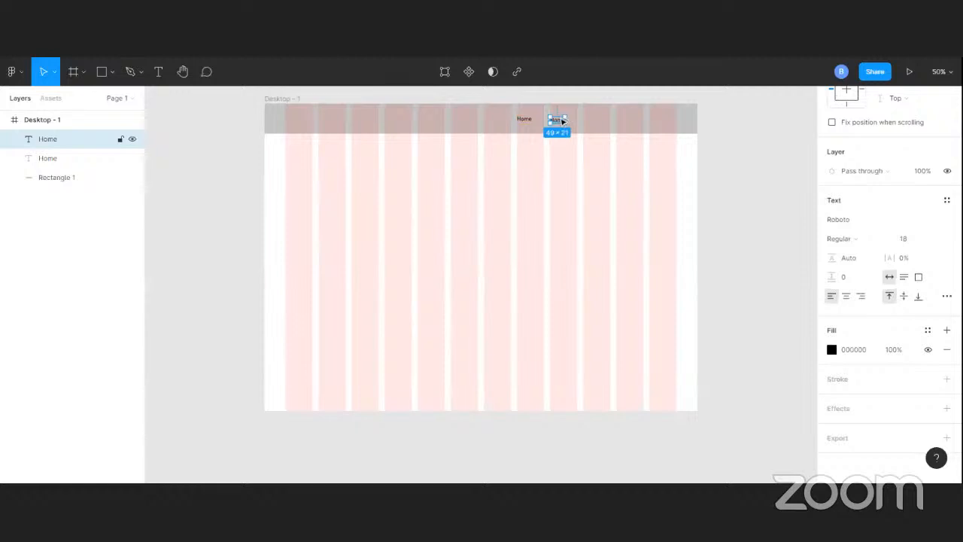
pyautogui.doubleClick(562, 120)
pyautogui.write('A')
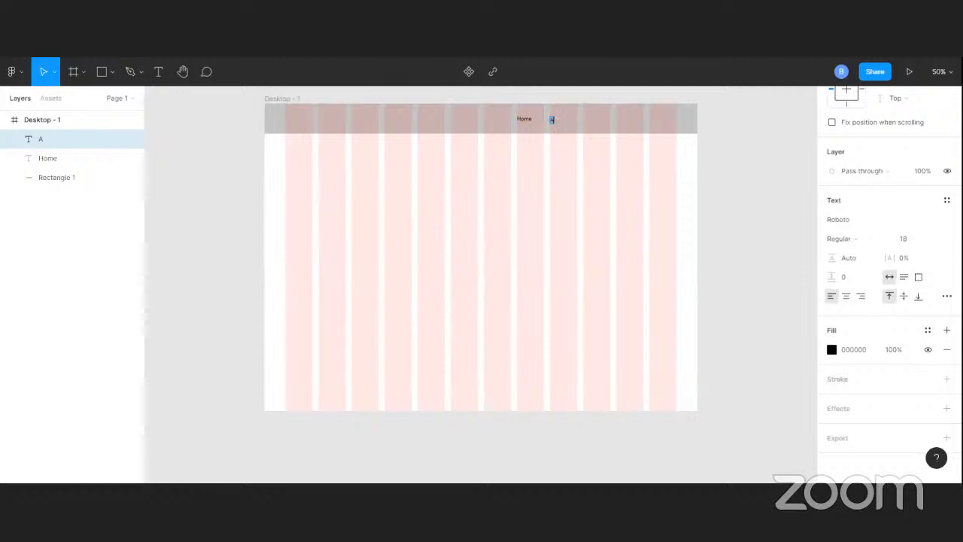
pyautogui.write('bout')
pyautogui.press('Escape')
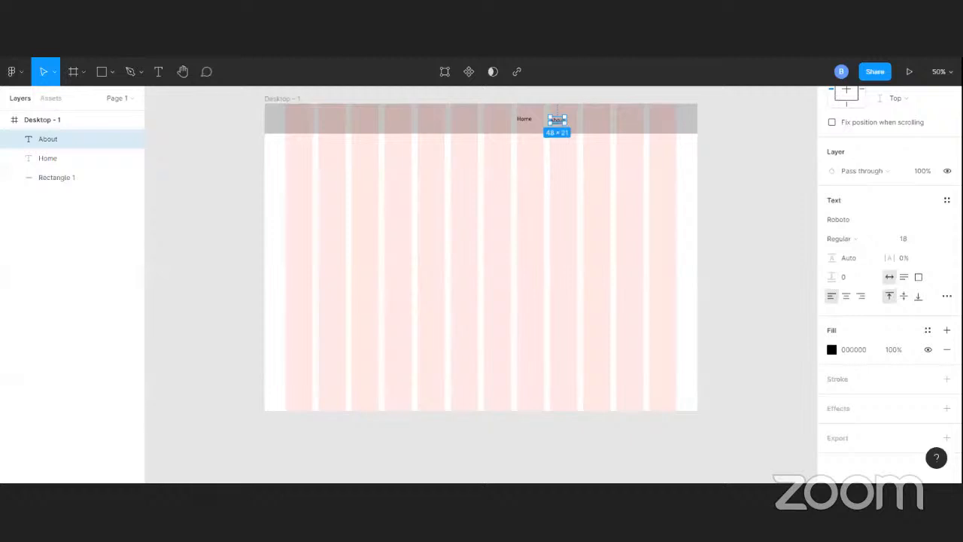
# Duplicate the About text into the header's tenth column and change the copy's wording to My Portfolio
pyautogui.moveTo(558, 120); pyautogui.dragTo(597, 122)
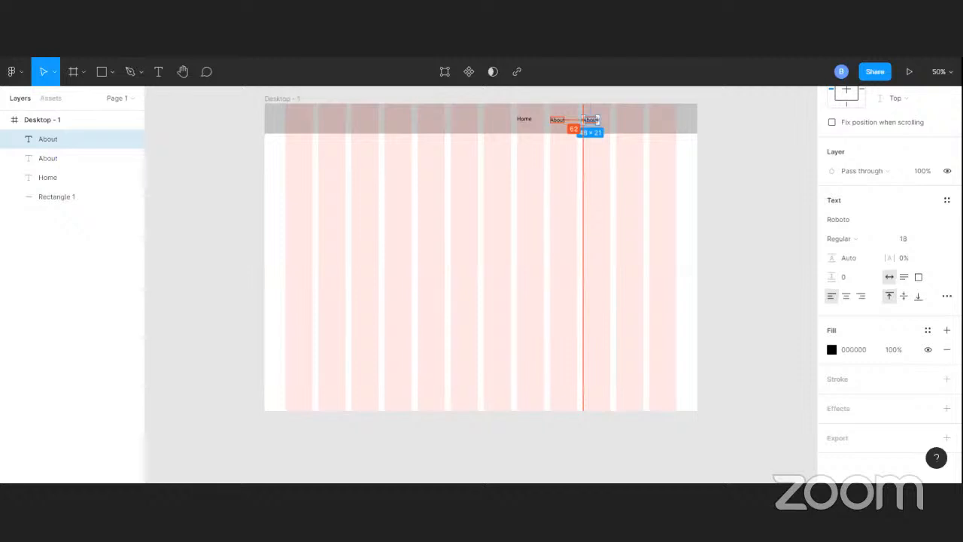
pyautogui.hotkey('ctrl', 'z')
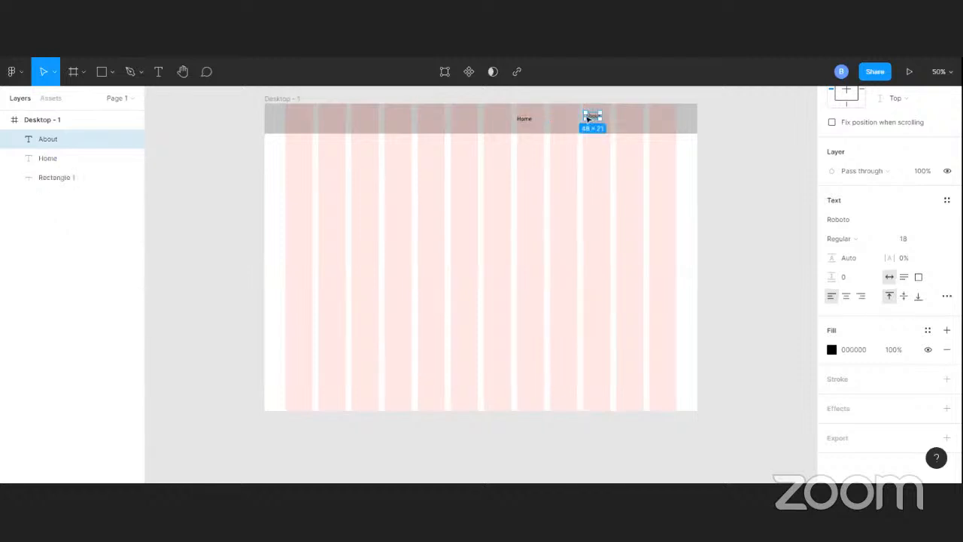
pyautogui.moveTo(588, 118)
pyautogui.mouseDown()
pyautogui.moveTo(556, 120)
pyautogui.moveTo(592, 120)
pyautogui.mouseUp()
pyautogui.doubleClick(591, 120)
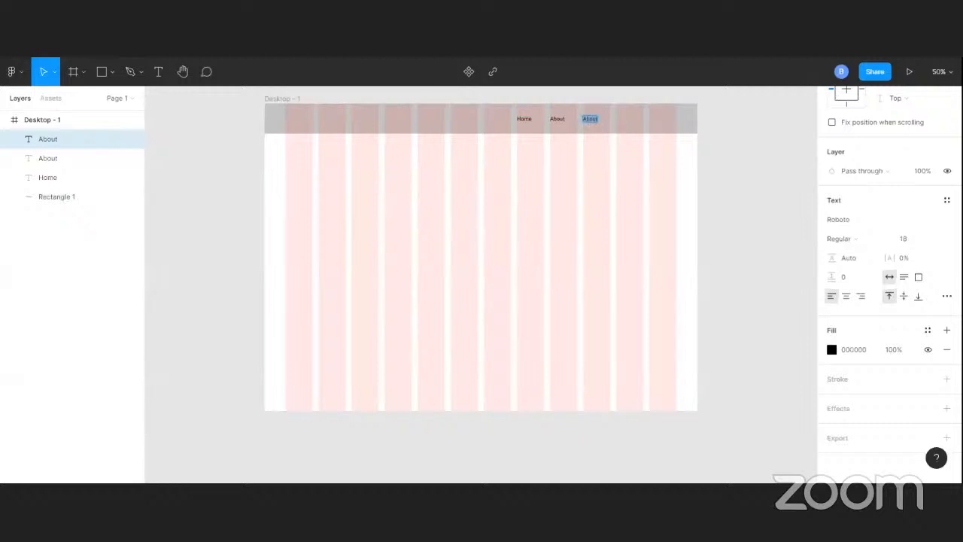
pyautogui.write('y Portfolio')
pyautogui.press('Escape')
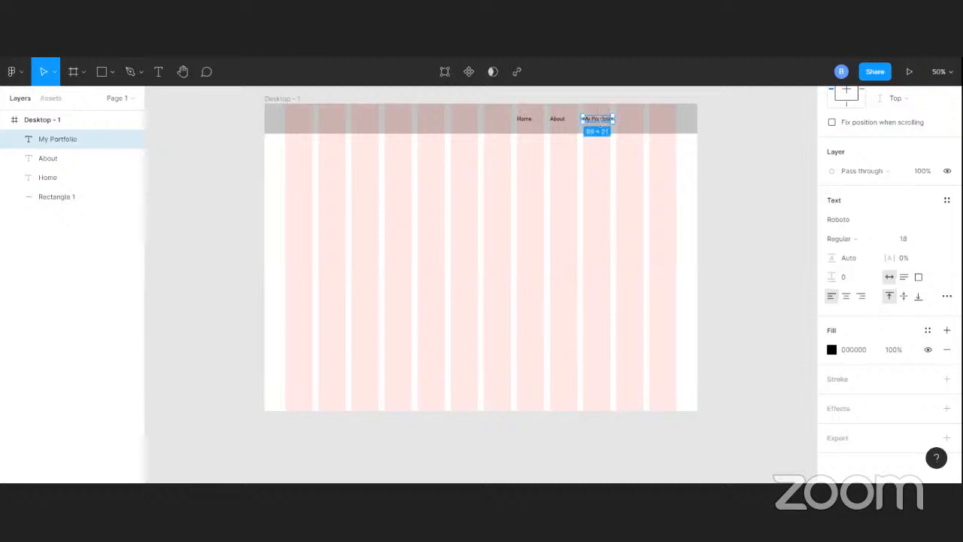
pyautogui.click(394, 211)
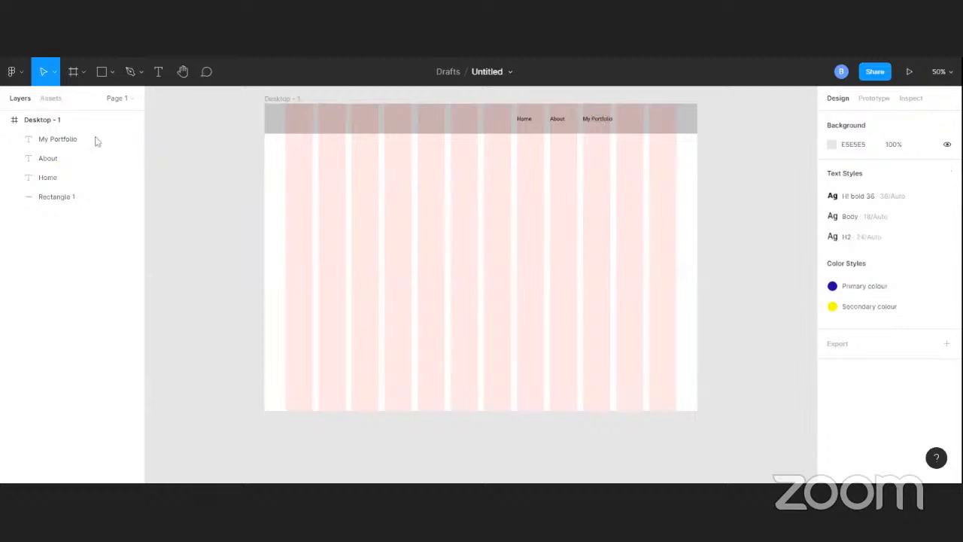
# Draw a rectangle about 200 × 64 at X 180, Y 190 below the header, and hide the frame's 12-column layout grid
pyautogui.click(100, 69)
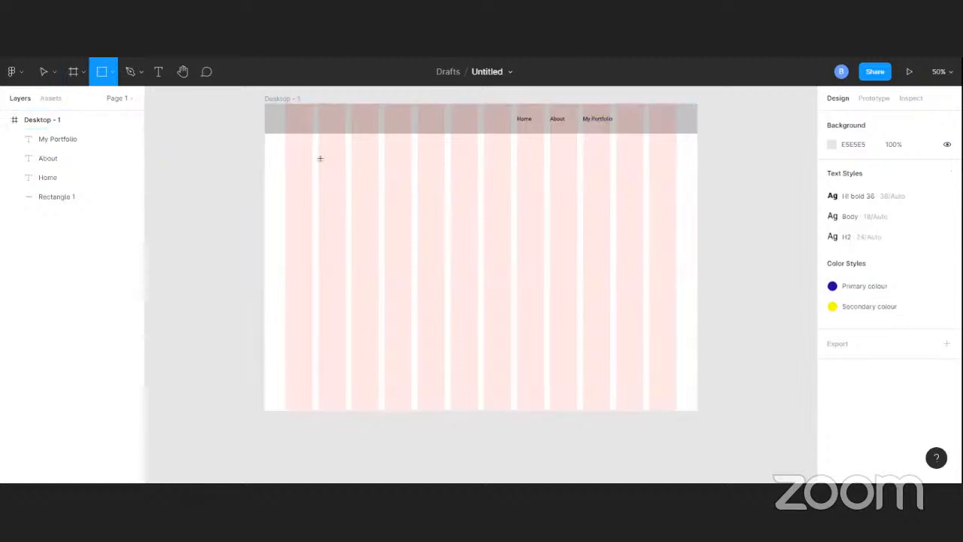
pyautogui.moveTo(329, 180); pyautogui.dragTo(319, 161)
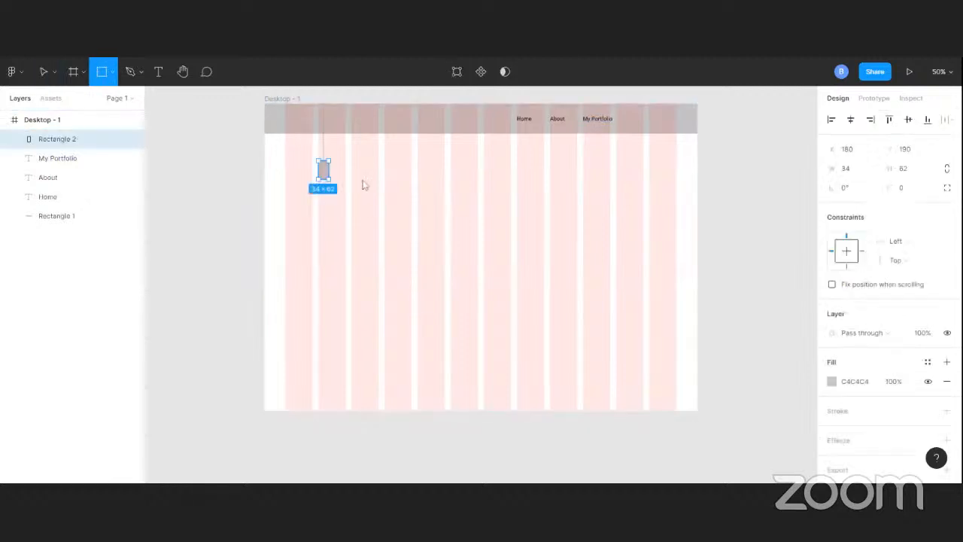
pyautogui.moveTo(364, 186); pyautogui.dragTo(378, 181)
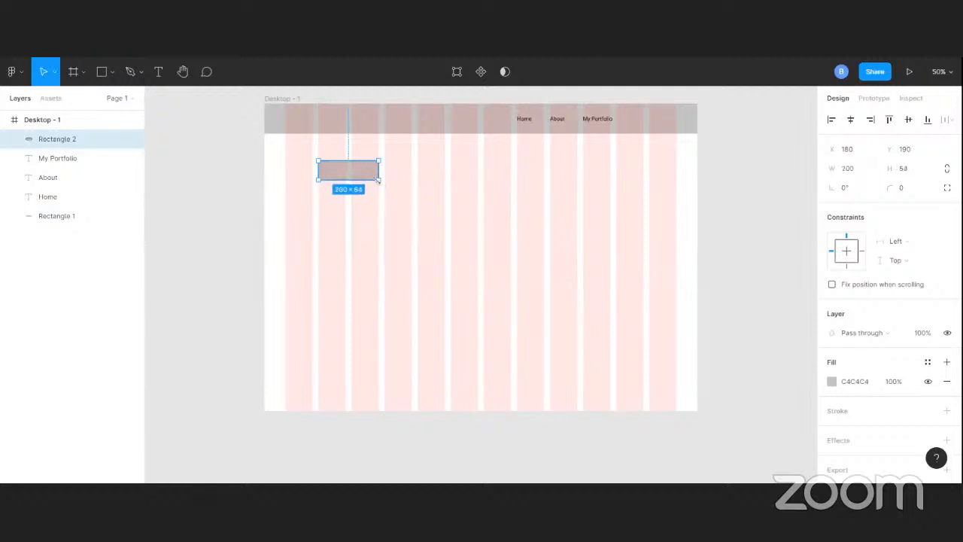
pyautogui.click(289, 99)
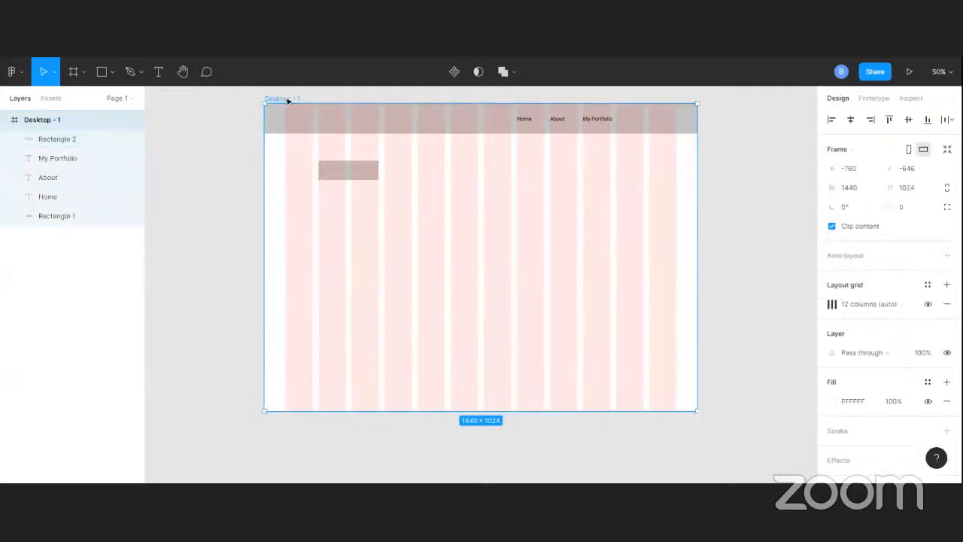
pyautogui.click(928, 304)
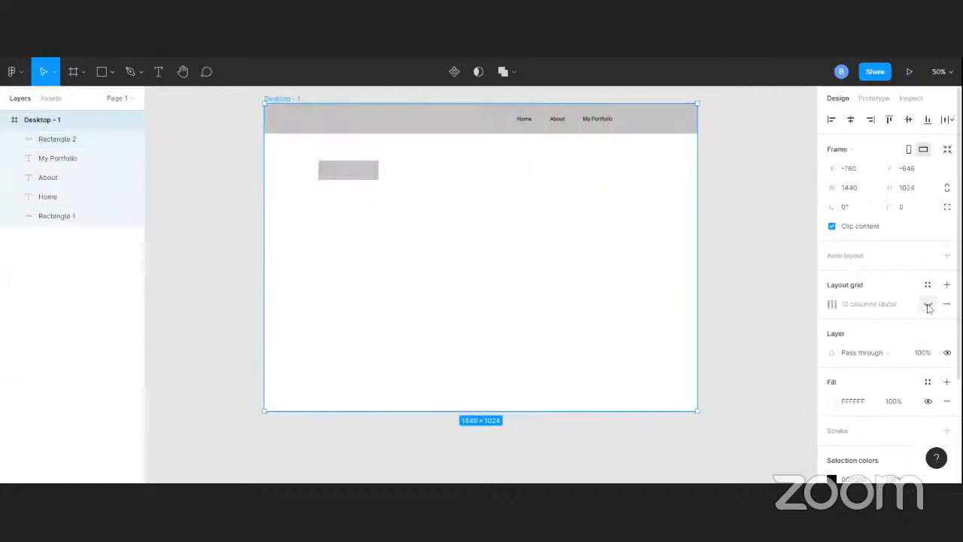
# Set the corner radius of the small rectangle below the header to 10
pyautogui.click(334, 172)
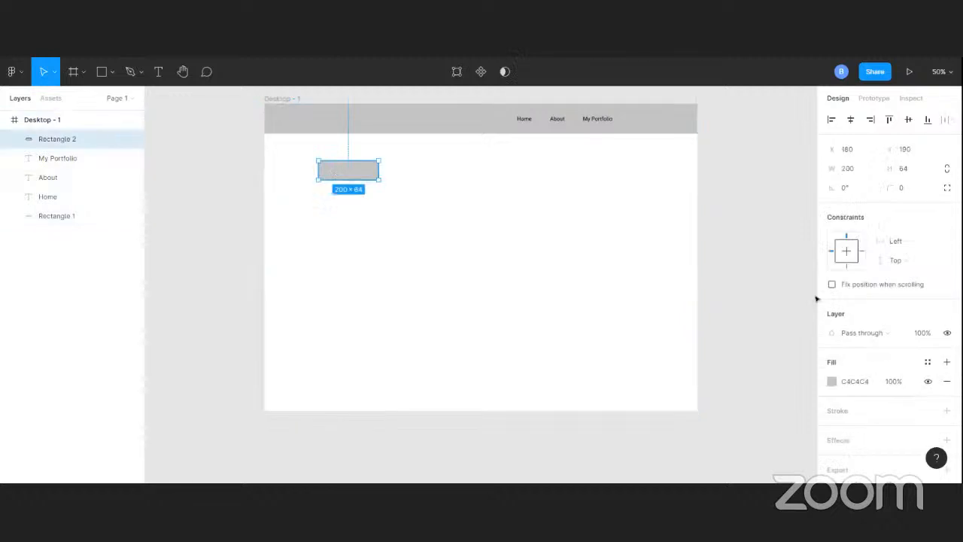
pyautogui.scroll(-2, 912, 365)
pyautogui.scroll(2, 903, 354)
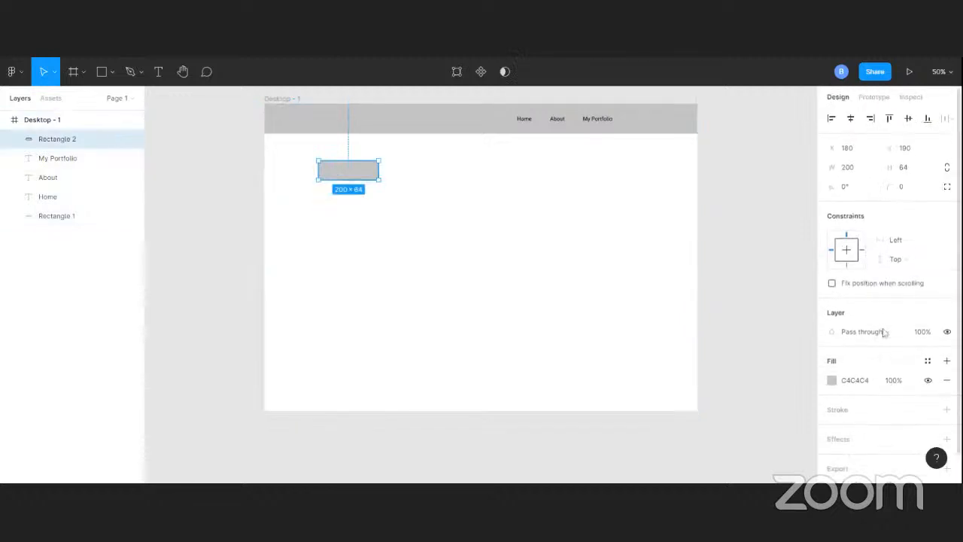
pyautogui.click(920, 194)
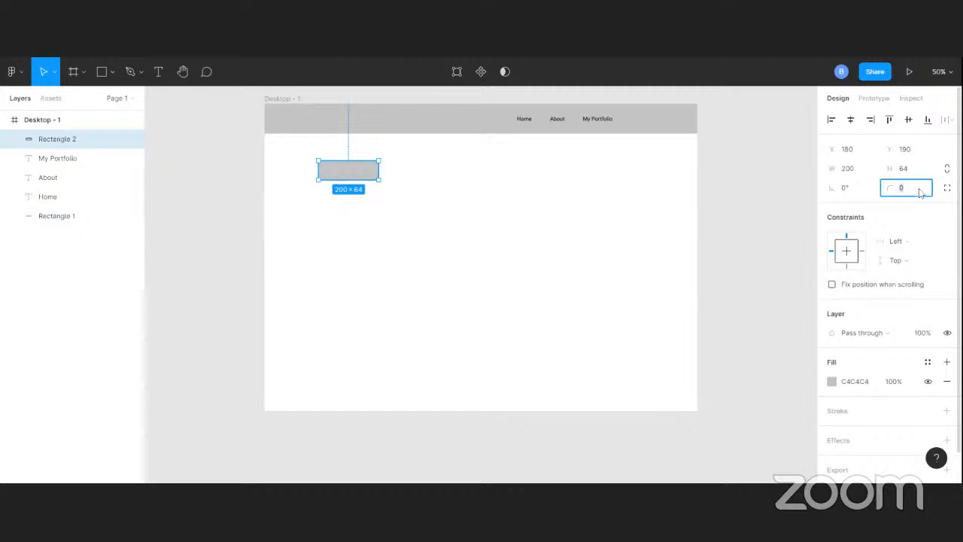
pyautogui.write('10')
pyautogui.press('Return')
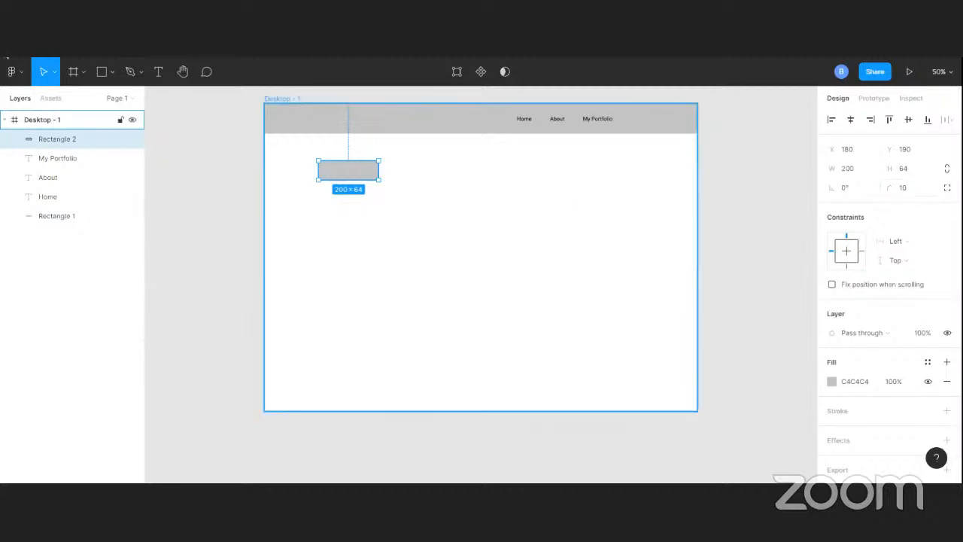
# Add a text layer reading Hire Me on the small rounded rectangle
pyautogui.click(157, 72)
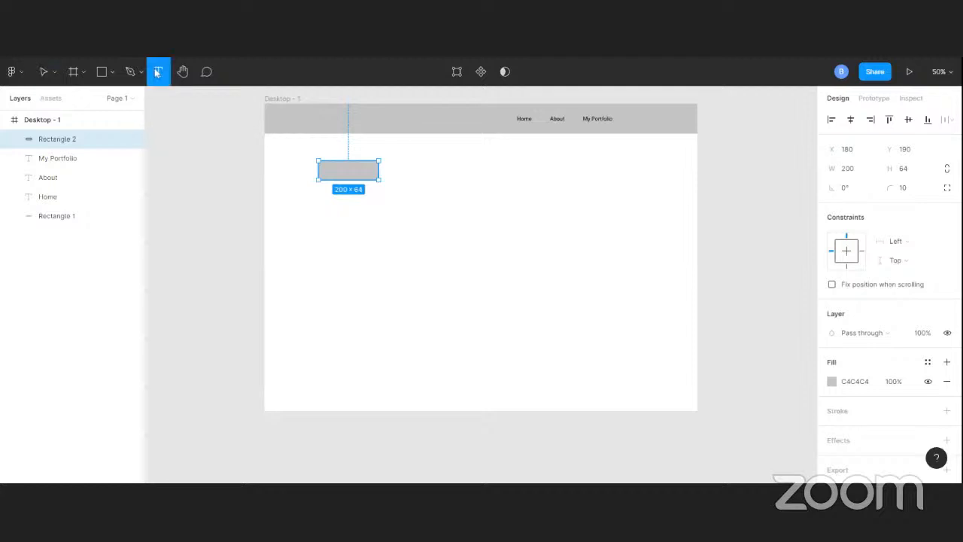
pyautogui.click(328, 167)
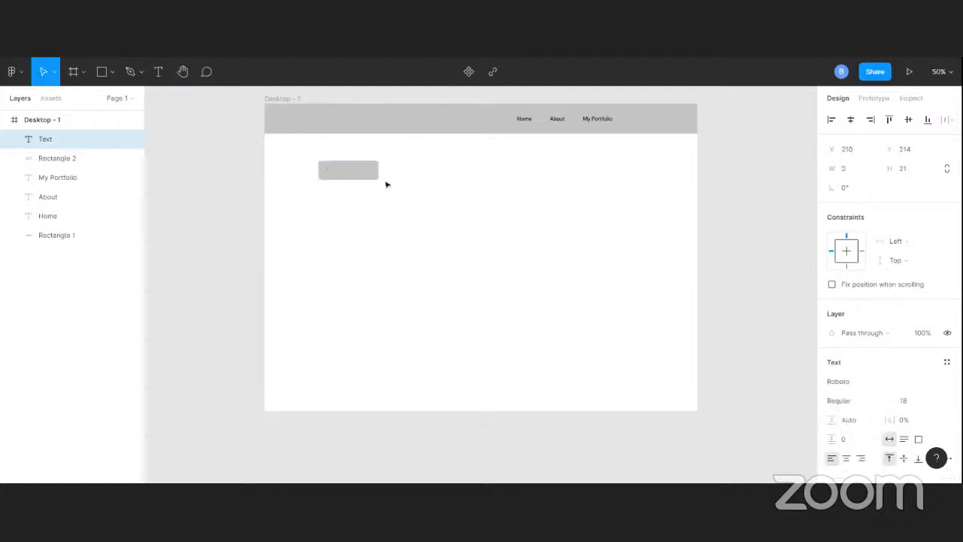
pyautogui.write('Hire Me')
pyautogui.press('Escape')
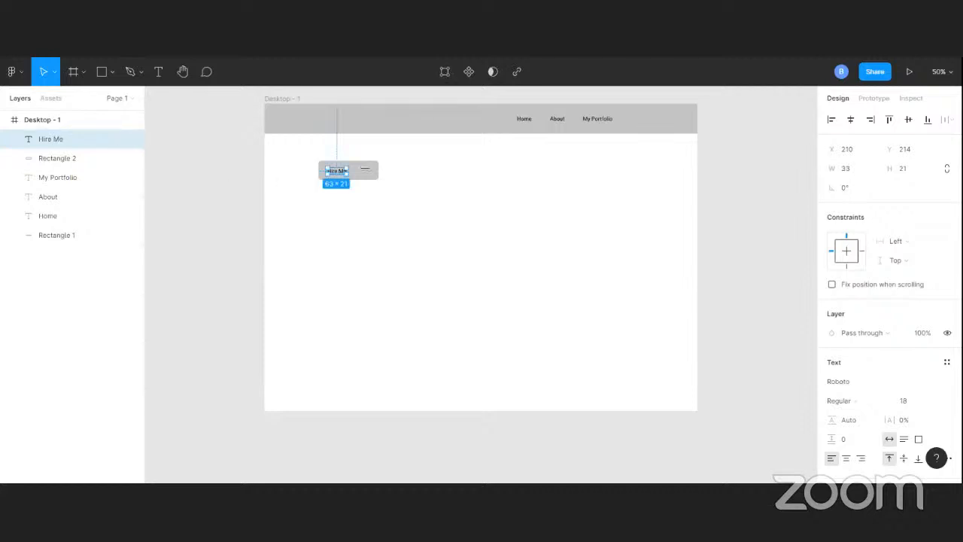
# Centre the Hire Me text vertically and horizontally on its rounded rectangle
pyautogui.keyDown('shift'); pyautogui.click(366, 170); pyautogui.keyUp('shift')
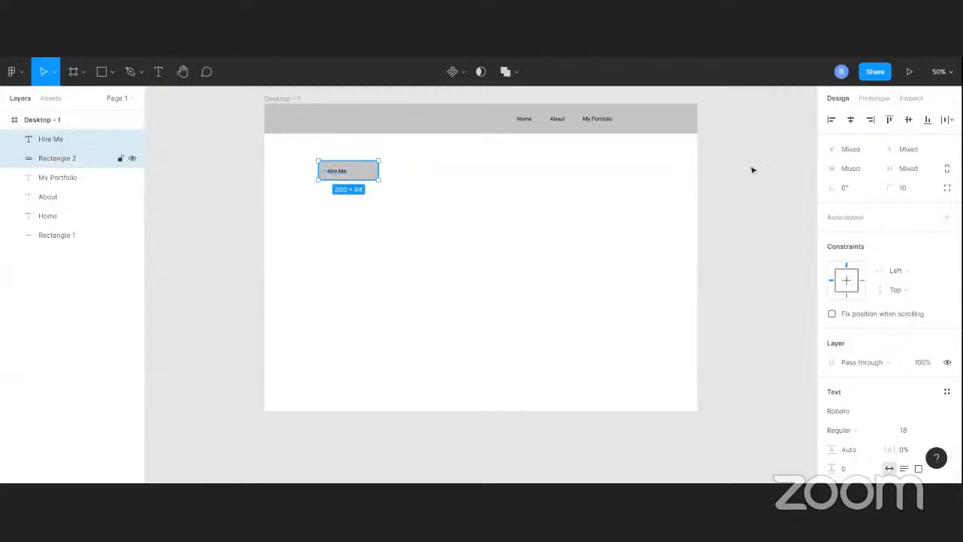
pyautogui.click(909, 120)
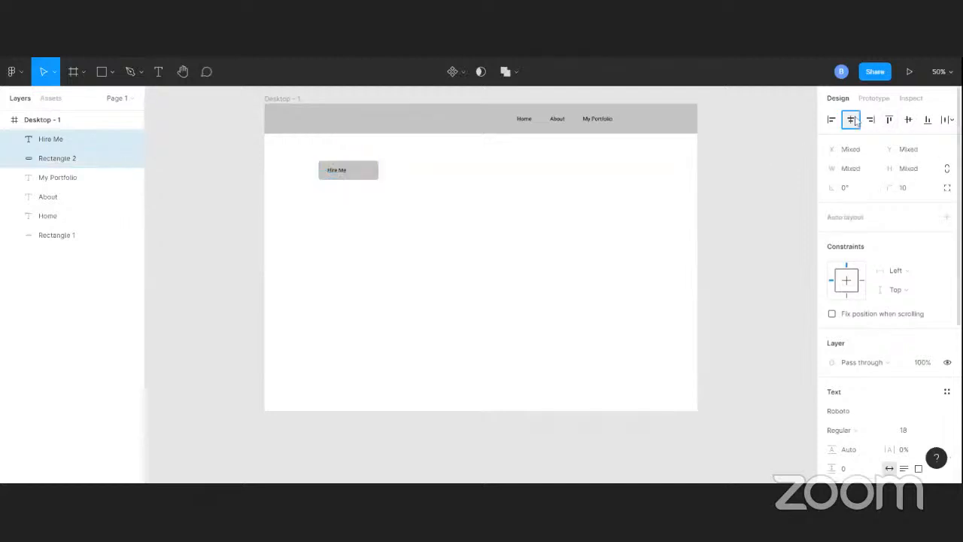
pyautogui.click(853, 121)
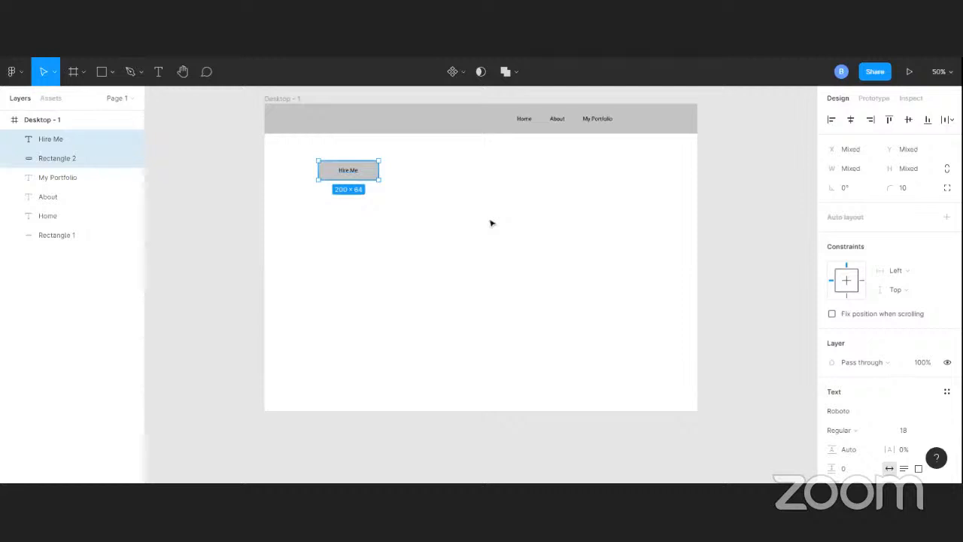
# Move the Hire Me text and its rectangle together into the header beside My Portfolio, with the rectangle at X 1158, Y 18
pyautogui.click(210, 156)
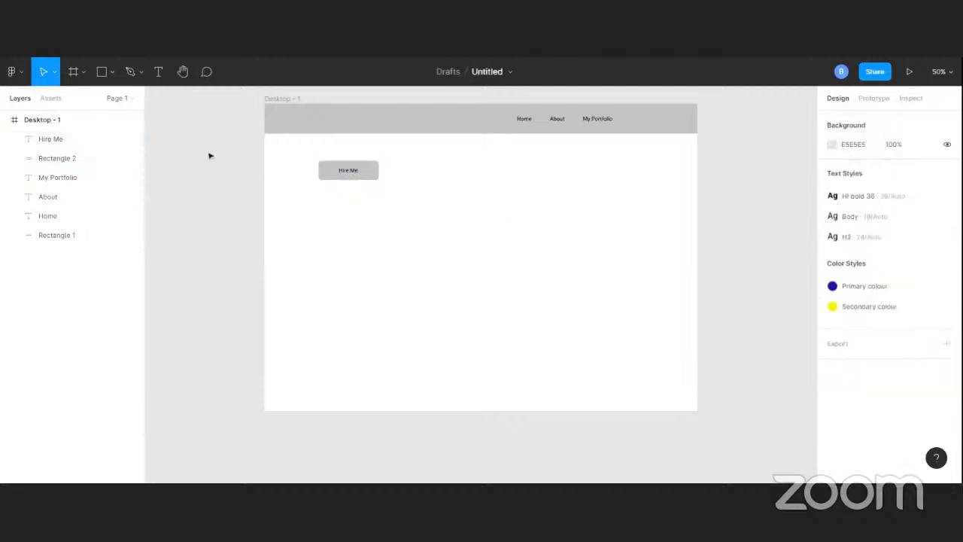
pyautogui.click(352, 173)
pyautogui.keyDown('shift'); pyautogui.click(379, 173); pyautogui.keyUp('shift')
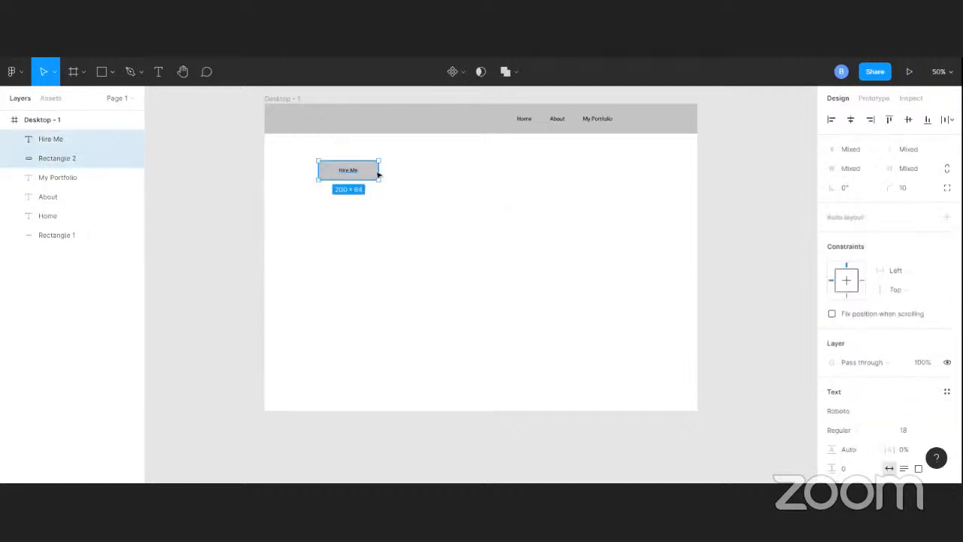
pyautogui.moveTo(378, 175); pyautogui.dragTo(666, 121)
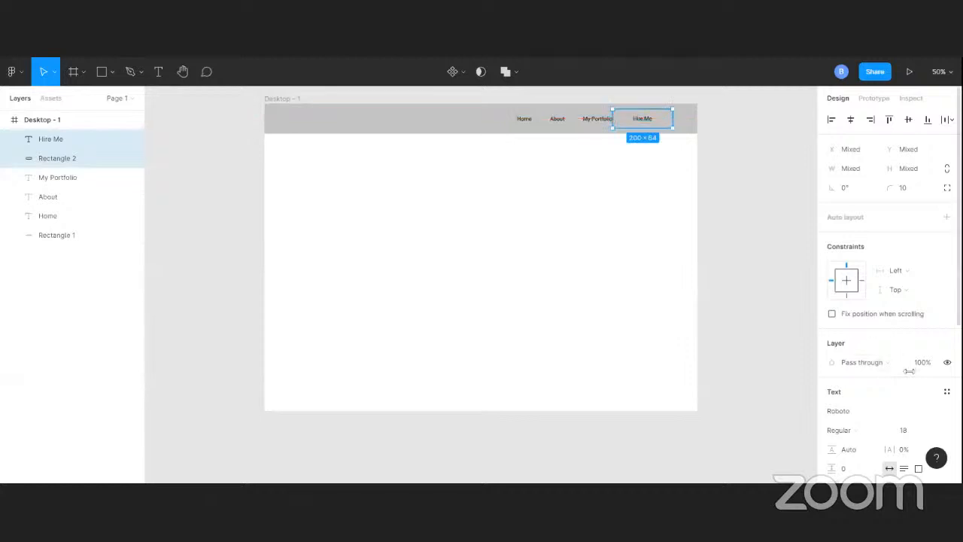
# Apply the Primary colour style to the fill of the rectangle behind the Hire Me text
pyautogui.scroll(-5, 903, 376)
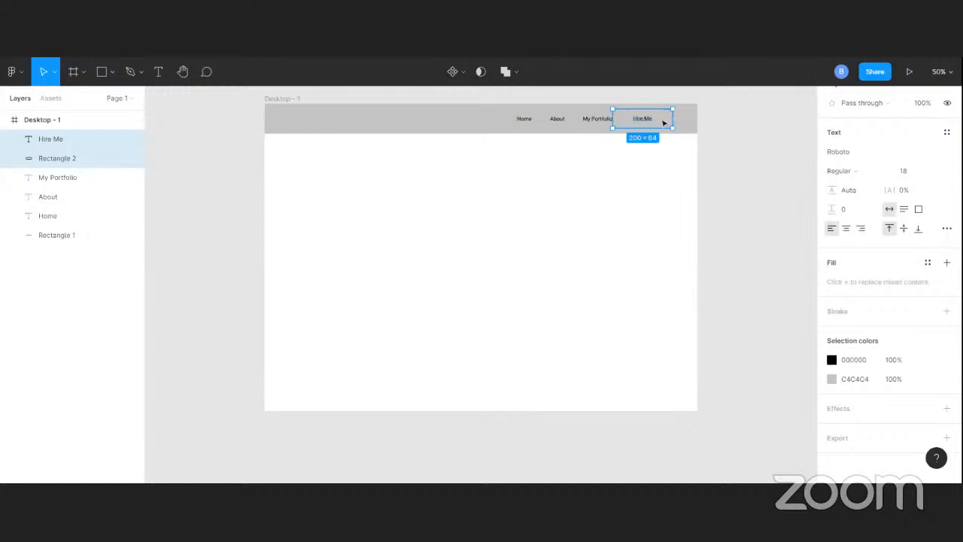
pyautogui.click(664, 122)
pyautogui.click(744, 131)
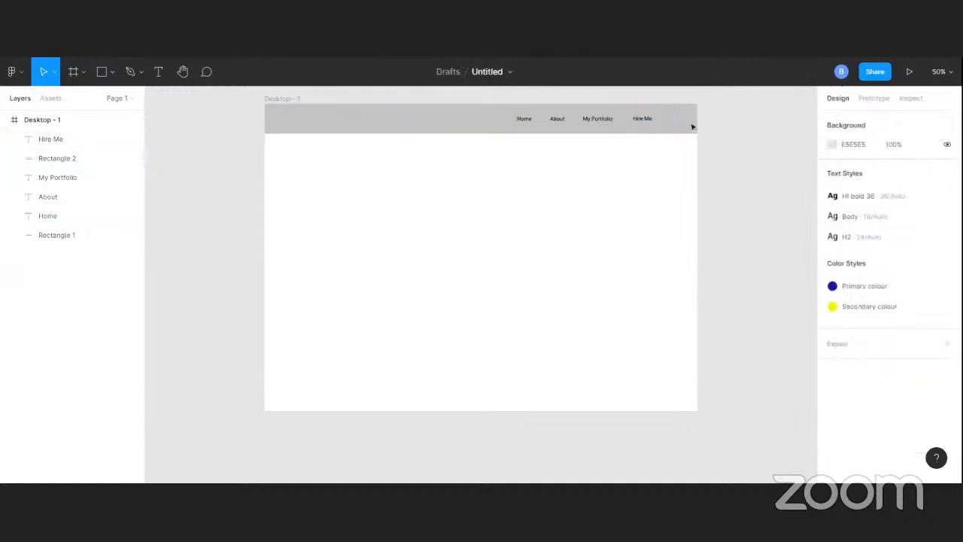
pyautogui.click(667, 122)
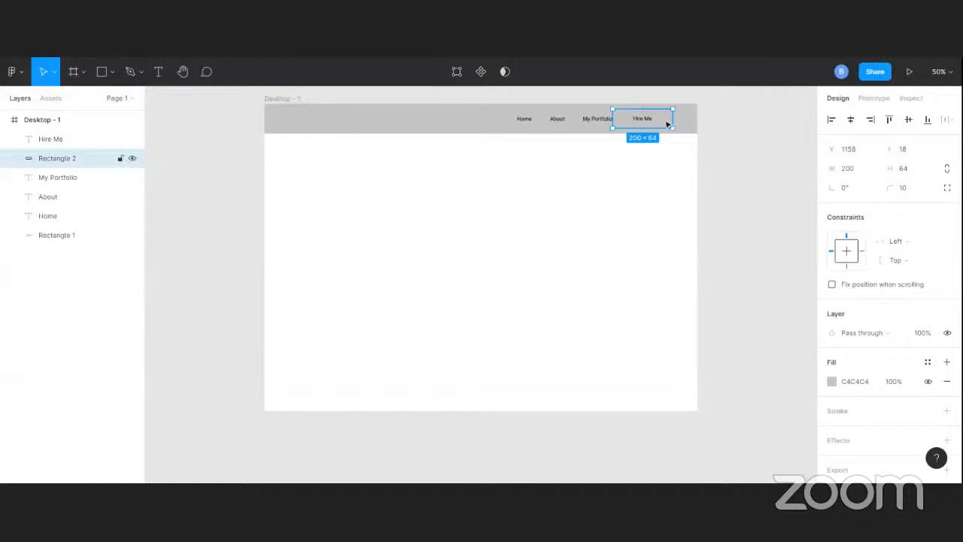
pyautogui.scroll(-1, 926, 355)
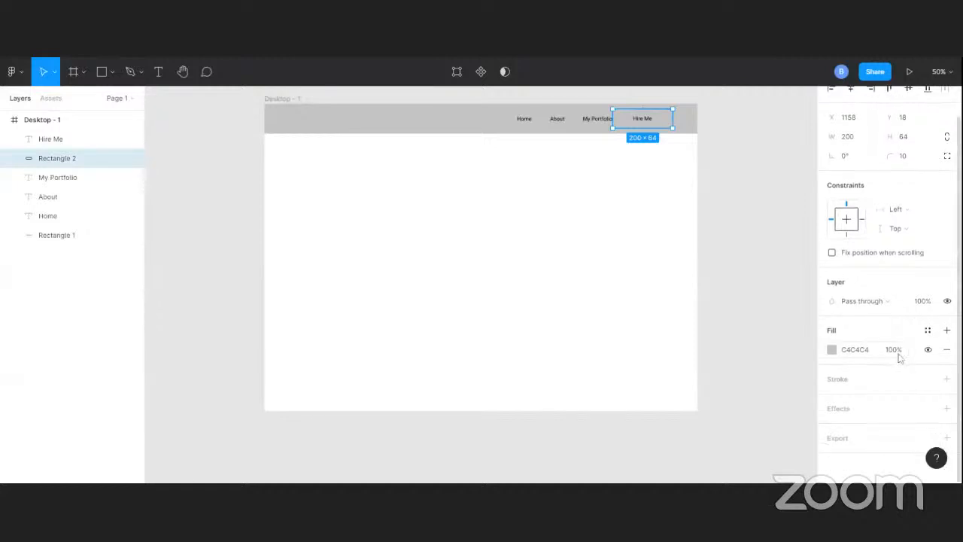
pyautogui.scroll(1, 899, 351)
pyautogui.scroll(-1, 901, 355)
pyautogui.click(832, 350)
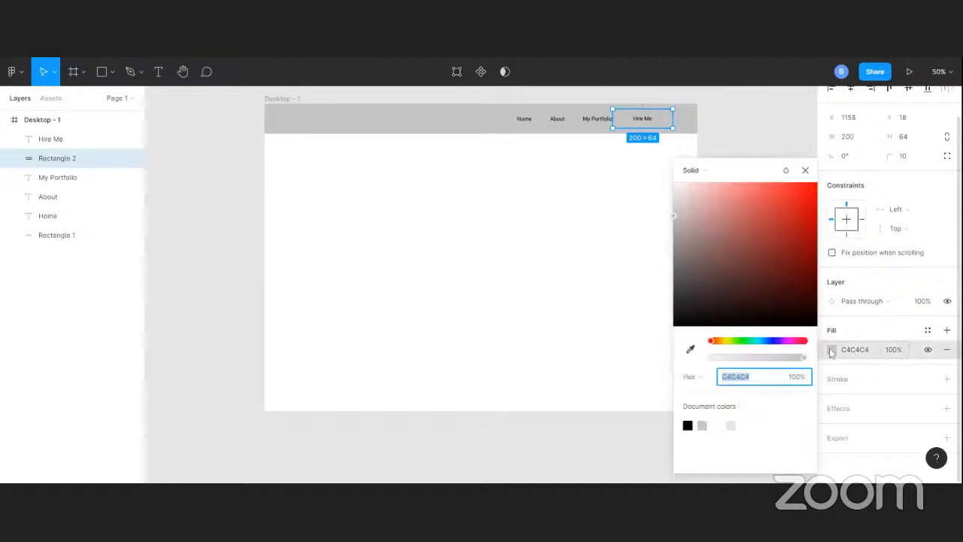
pyautogui.click(929, 330)
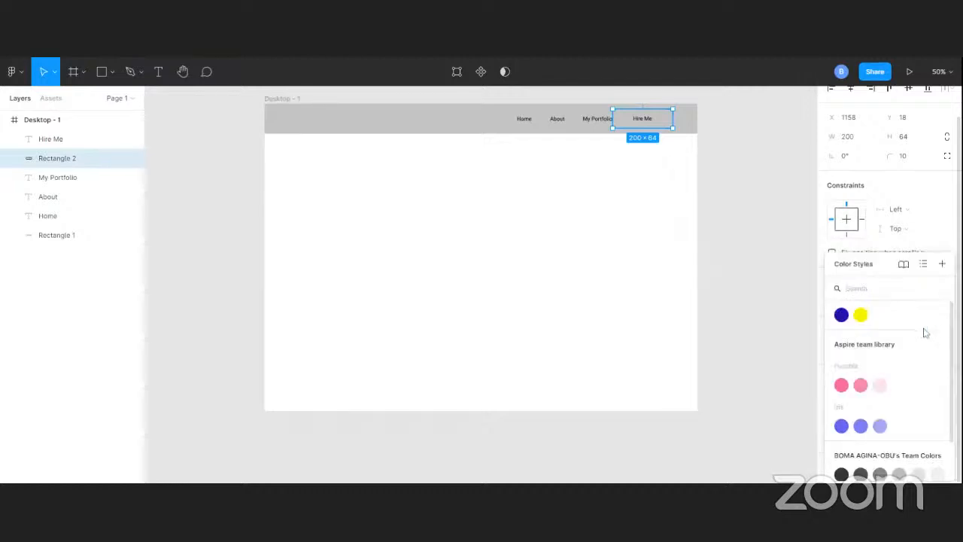
pyautogui.click(841, 316)
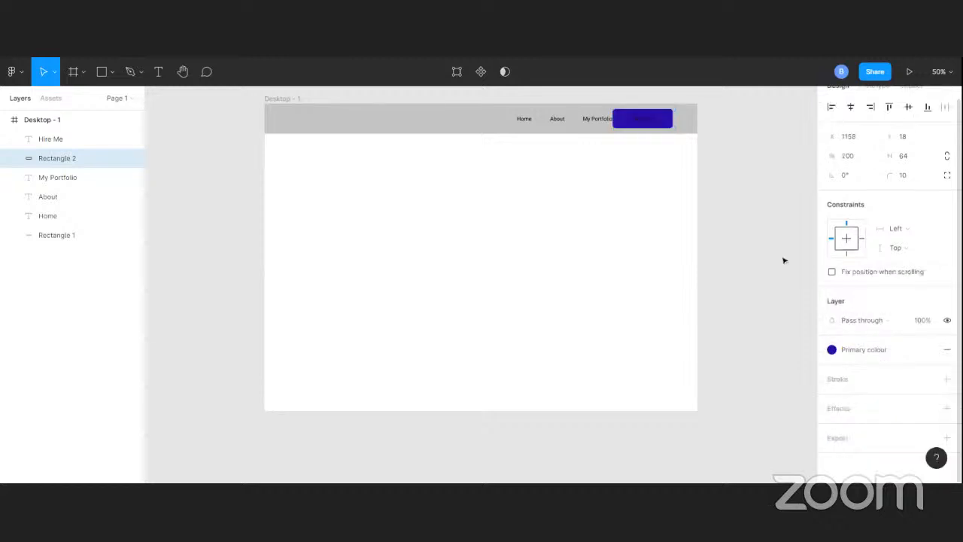
# Change the Hire Me text's fill to white, FFFFFF
pyautogui.click(656, 123)
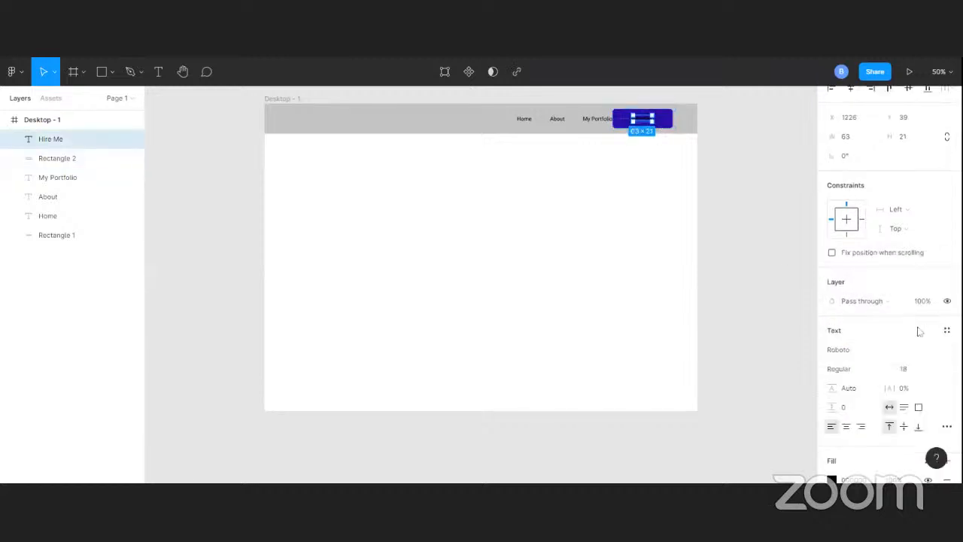
pyautogui.scroll(-4, 888, 376)
pyautogui.click(832, 350)
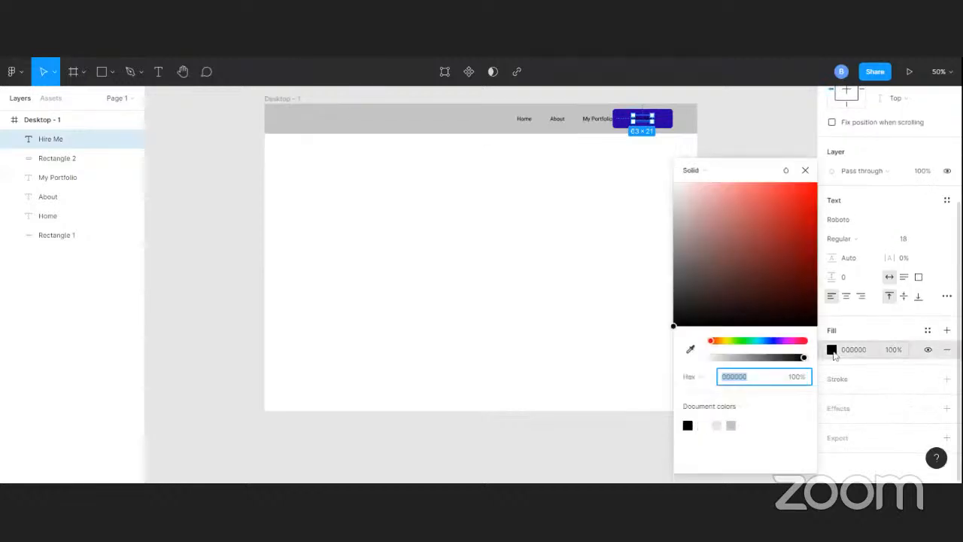
pyautogui.click(707, 425)
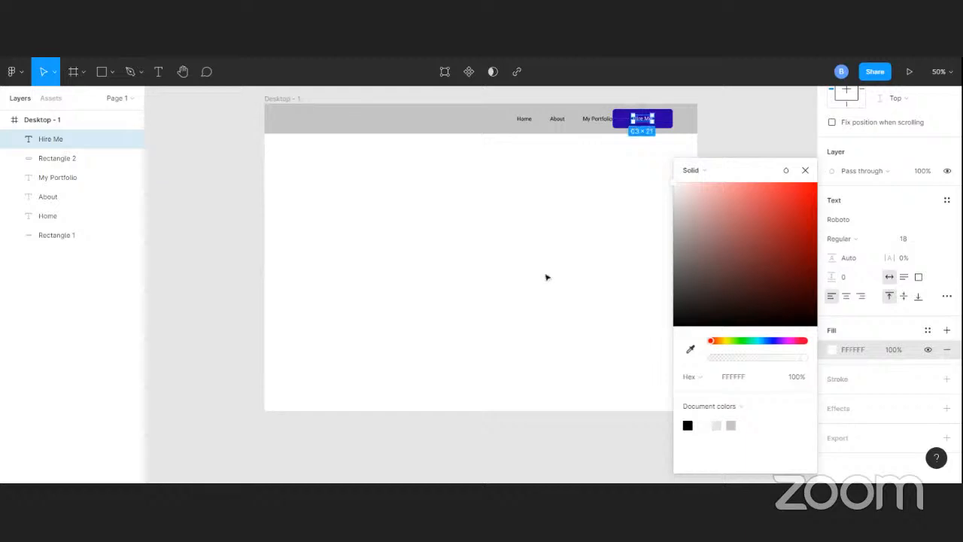
pyautogui.click(659, 150)
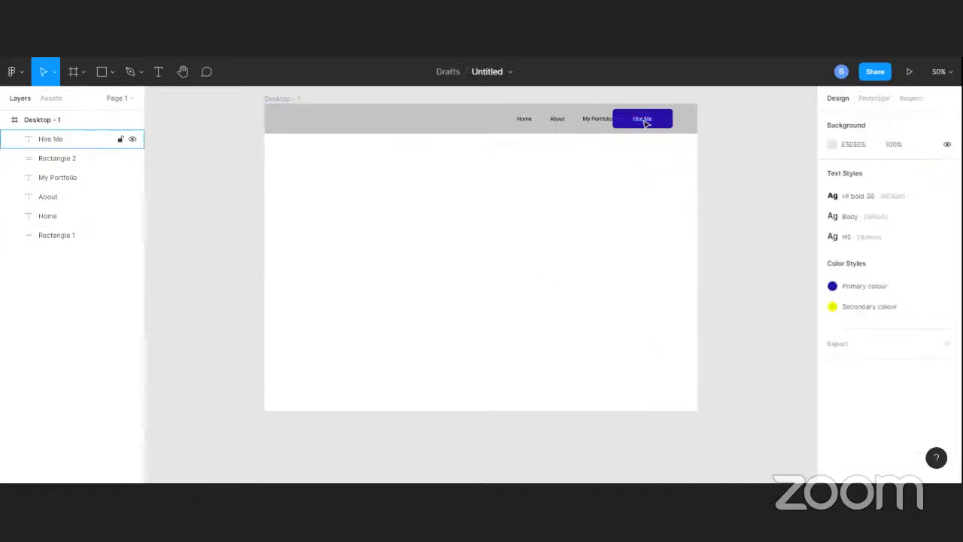
# Group the Hire Me text with its rectangle and move the group within the header to X 1200, Y 18
pyautogui.click(645, 121)
pyautogui.keyDown('shift'); pyautogui.click(669, 117); pyautogui.keyUp('shift')
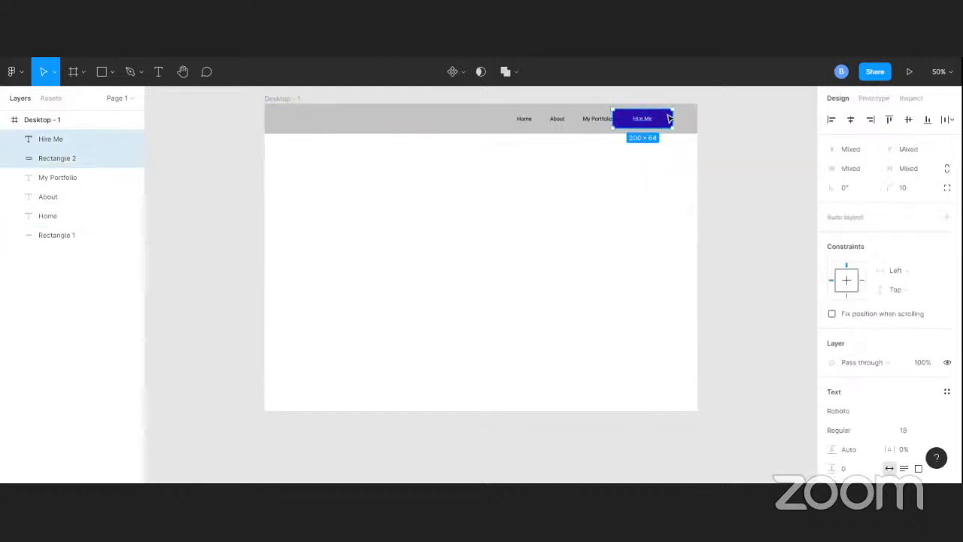
pyautogui.hotkey('ctrl', 'g')
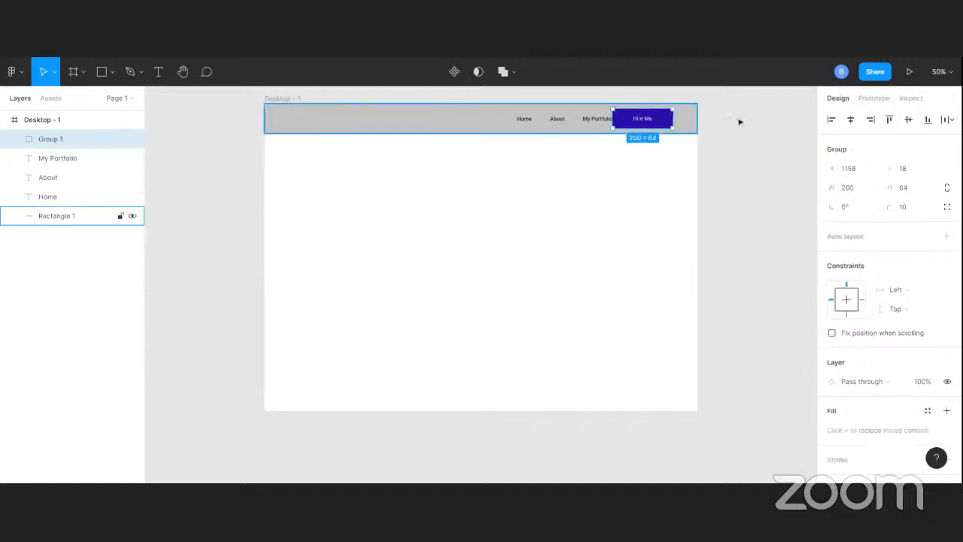
pyautogui.moveTo(666, 123); pyautogui.dragTo(677, 120)
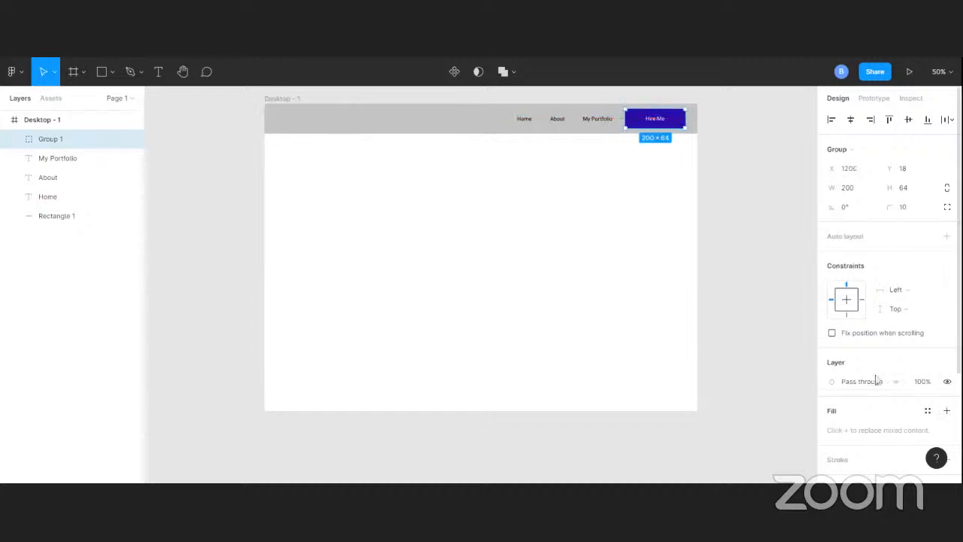
# Show the 12-column layout grid on the Desktop - 1 frame
pyautogui.scroll(-3, 873, 372)
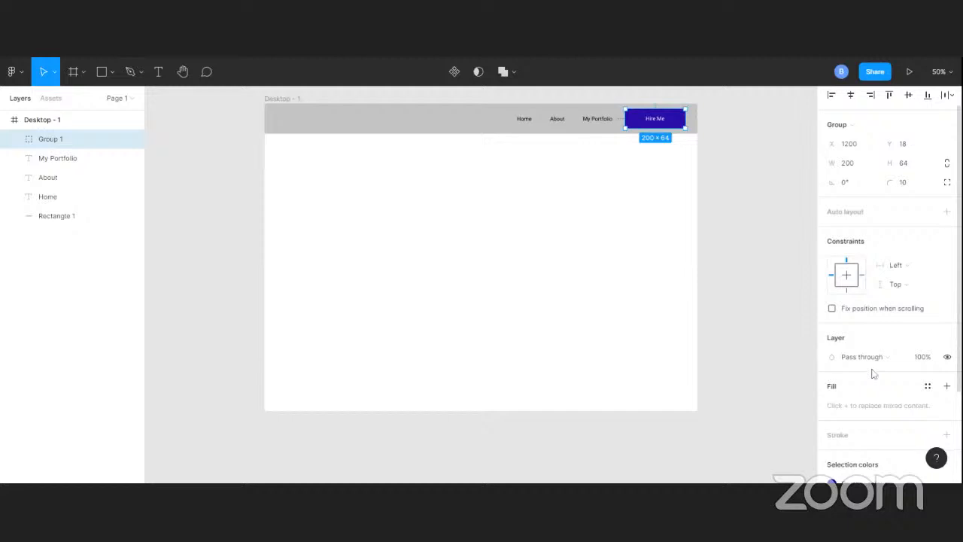
pyautogui.click(282, 102)
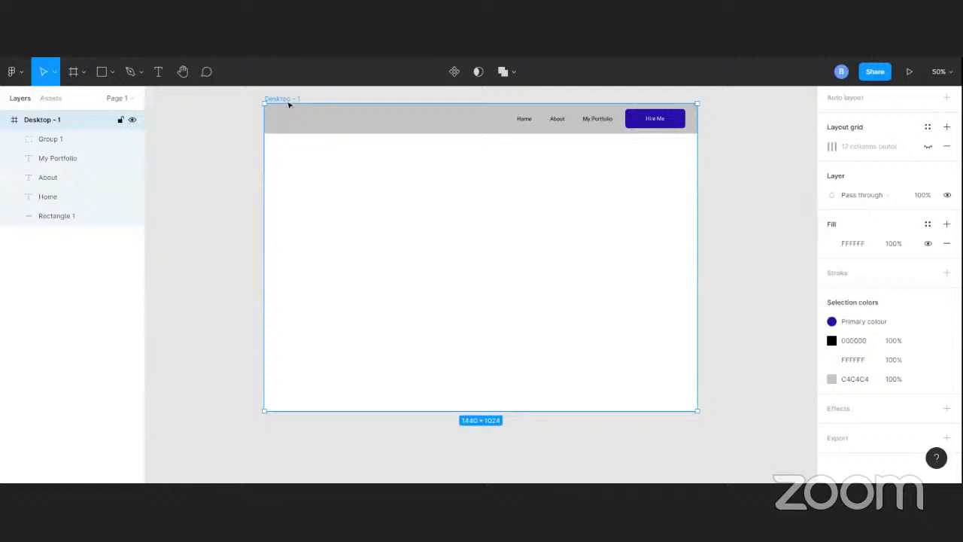
pyautogui.scroll(5, 886, 395)
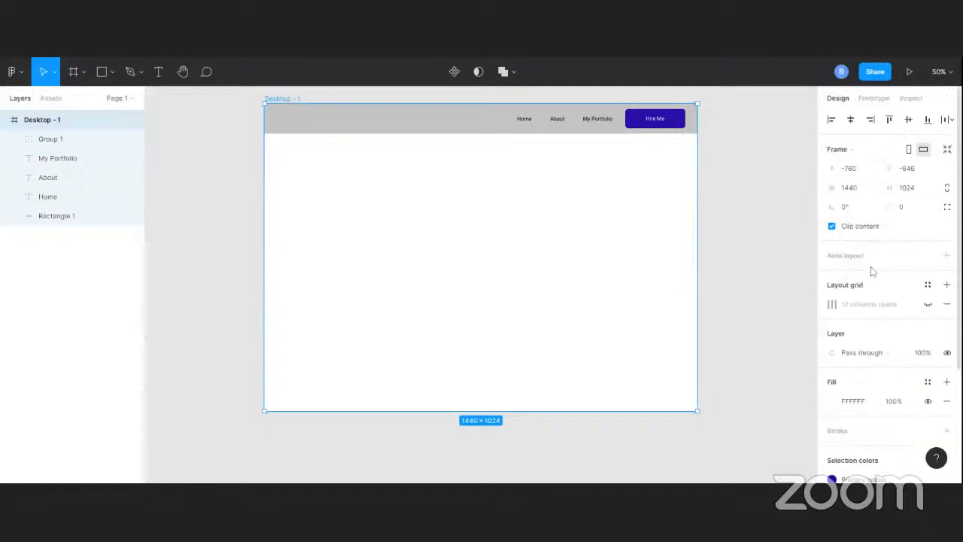
pyautogui.click(929, 304)
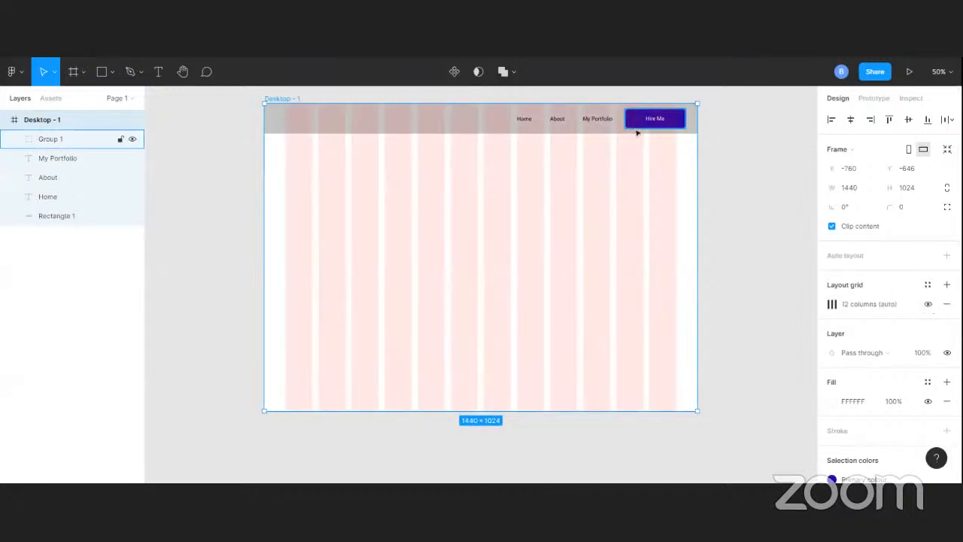
# Nudge the My Portfolio, About and Home links left together until My Portfolio sits at X 960
pyautogui.click(599, 119)
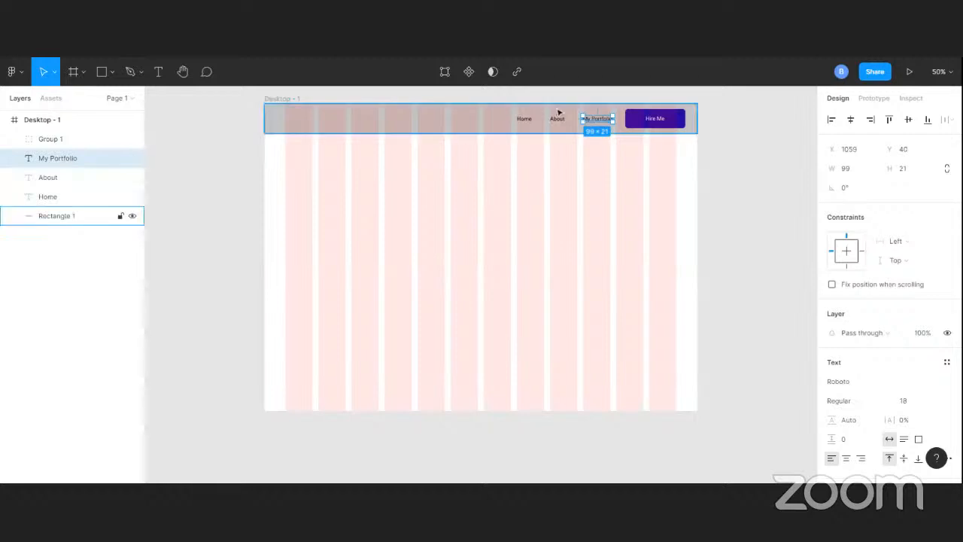
pyautogui.keyDown('shift'); pyautogui.click(557, 120); pyautogui.keyUp('shift')
pyautogui.keyDown('shift'); pyautogui.click(524, 119); pyautogui.keyUp('shift')
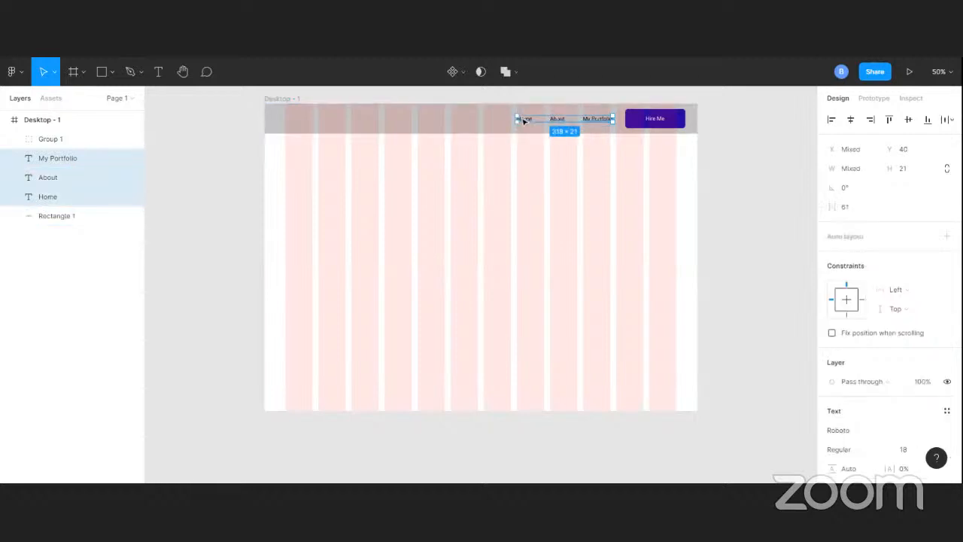
pyautogui.hotkey('shift', 'Left')
pyautogui.hotkey('shift', 'Left')
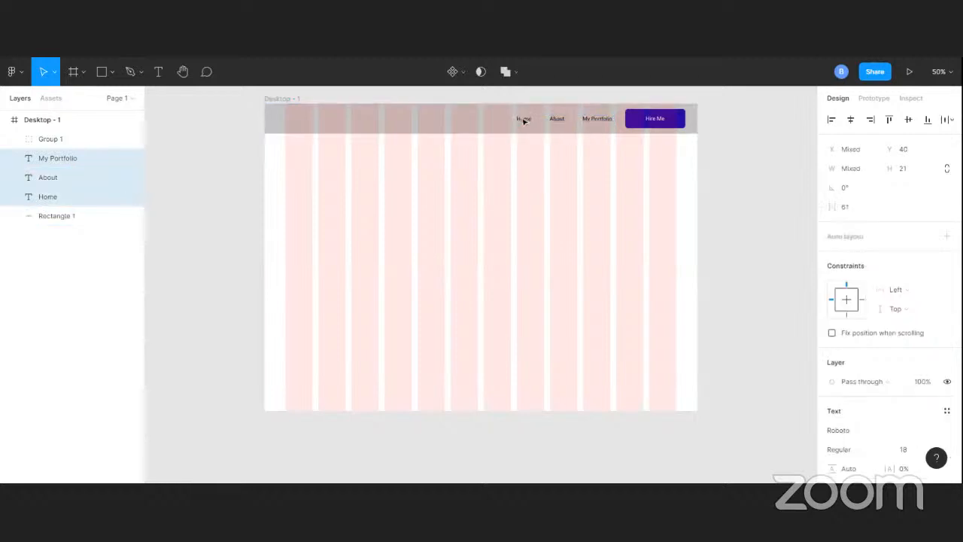
pyautogui.hotkey('shift', 'Left')
pyautogui.hotkey('shift', 'Left')
pyautogui.press('Left')
pyautogui.hotkey('shift', 'Left')
pyautogui.hotkey('shift', 'Left')
pyautogui.press('Left')
pyautogui.press('Left')
pyautogui.press('Left')
pyautogui.press('Left')
pyautogui.press('Left')
pyautogui.press('Left')
pyautogui.press('Left')
pyautogui.press('Left')
pyautogui.press('Left')
pyautogui.press('Left')
pyautogui.press('Left')
pyautogui.press('Left')
pyautogui.press('Left')
pyautogui.press('Left')
pyautogui.press('Left')
pyautogui.press('Left')
pyautogui.press('Left')
pyautogui.click(766, 129)
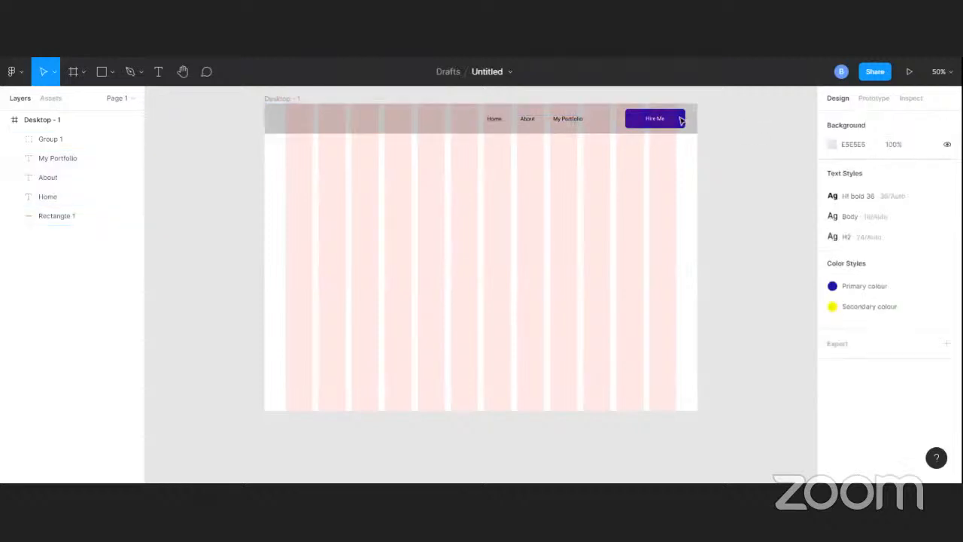
# Move the Hire Me group to X 1170, against the last grid column's right edge, and centre it vertically on the header rectangle
pyautogui.click(673, 121)
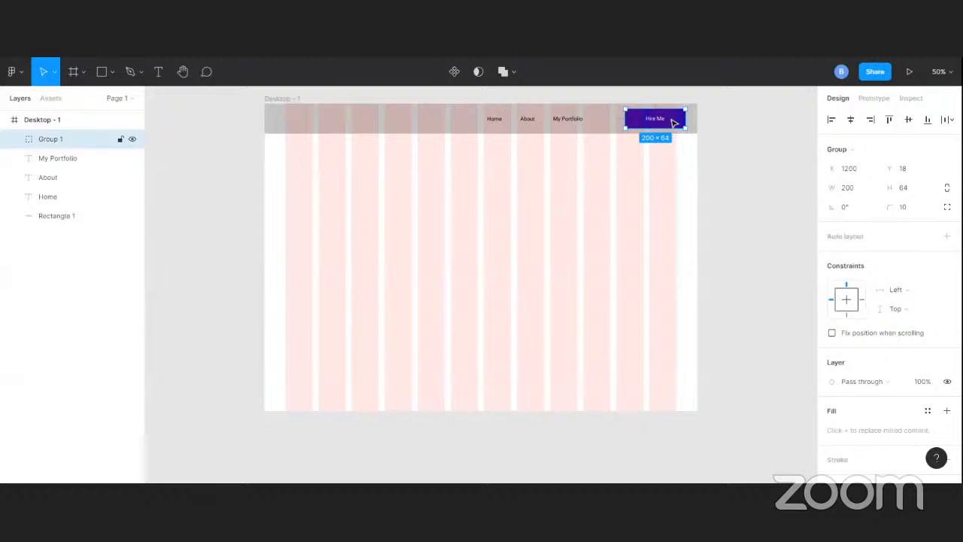
pyautogui.moveTo(674, 123); pyautogui.dragTo(663, 123)
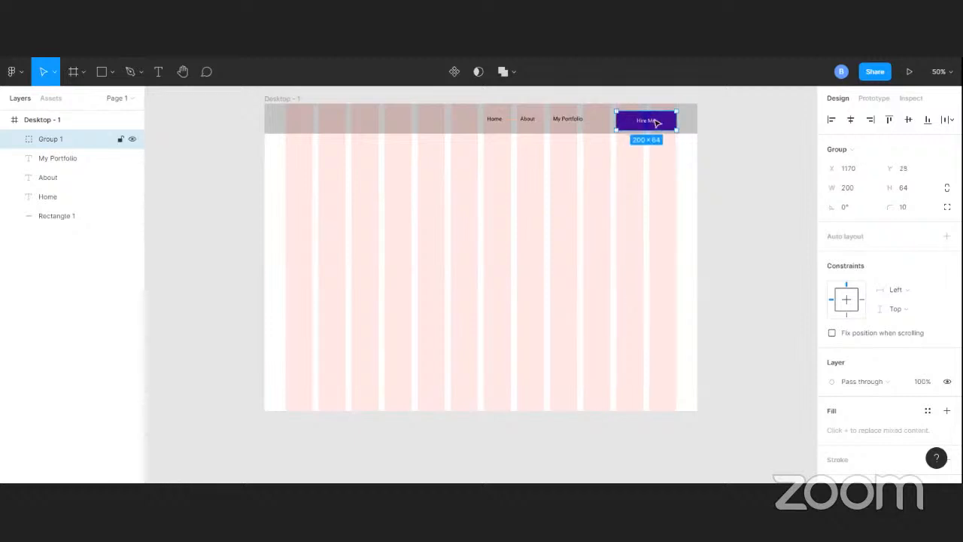
pyautogui.keyDown('shift'); pyautogui.click(599, 118); pyautogui.keyUp('shift')
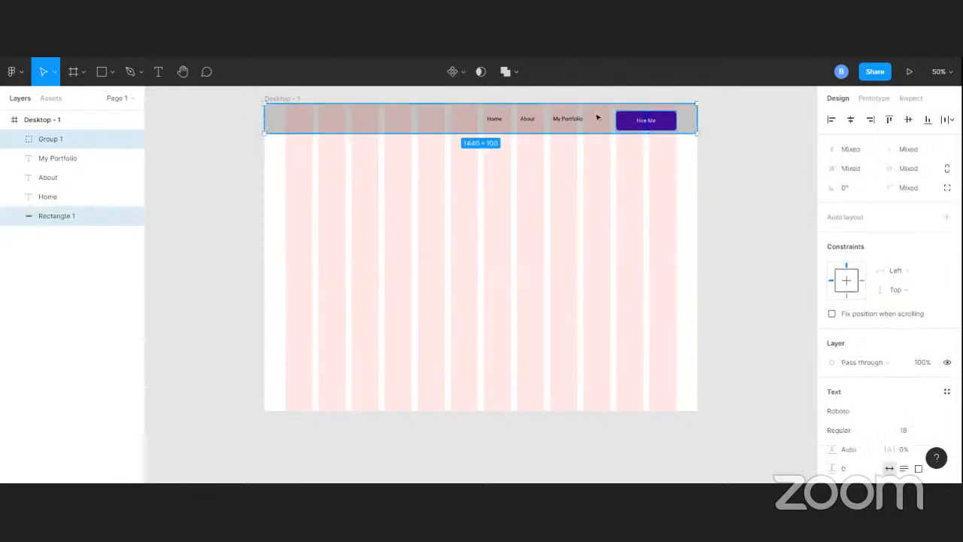
pyautogui.click(909, 121)
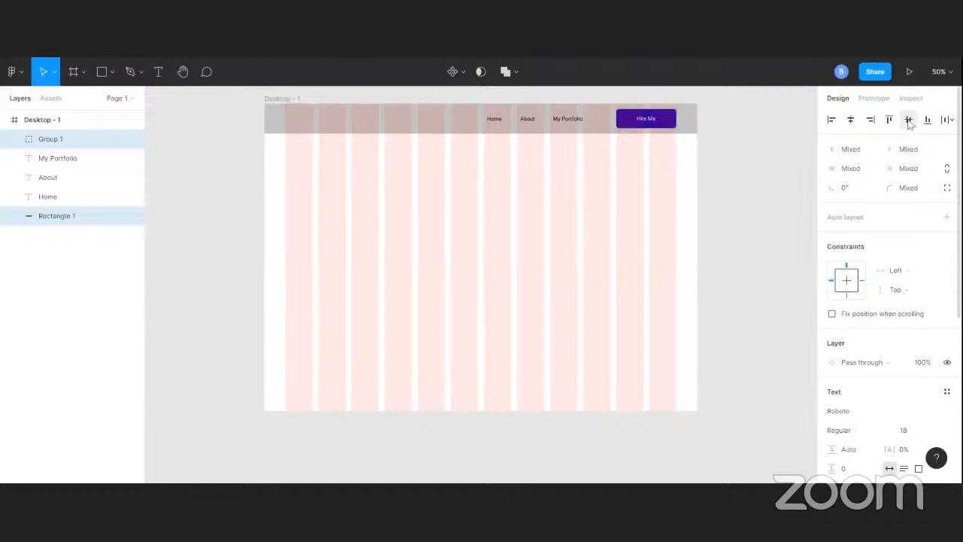
# Align the My Portfolio, About and Home links to the vertical centre of the header rectangle
pyautogui.click(565, 122)
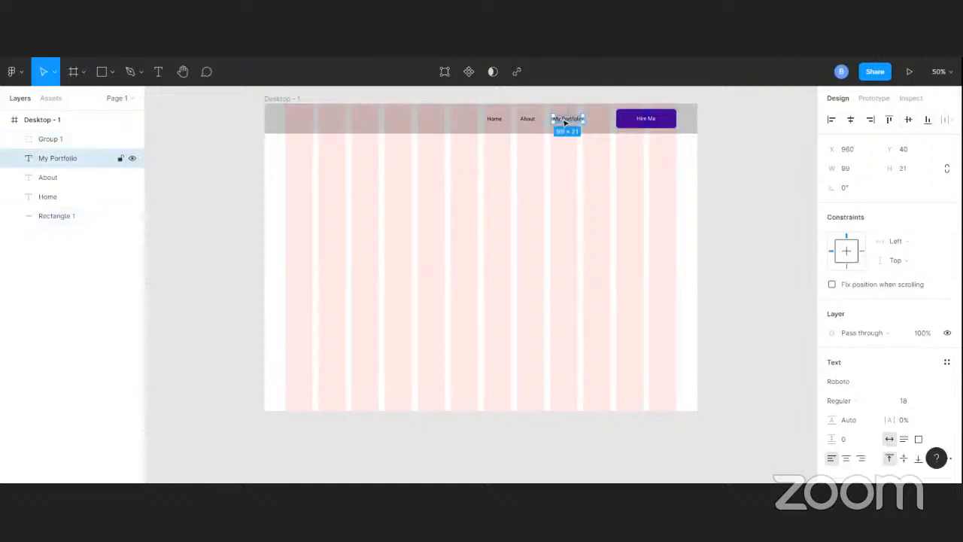
pyautogui.keyDown('shift'); pyautogui.click(48, 177); pyautogui.keyUp('shift')
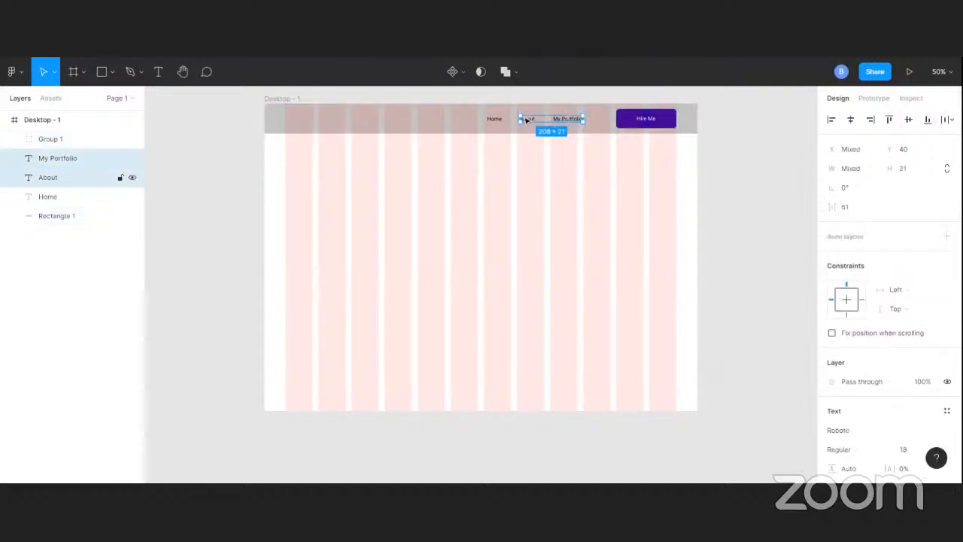
pyautogui.keyDown('shift'); pyautogui.click(47, 196); pyautogui.keyUp('shift')
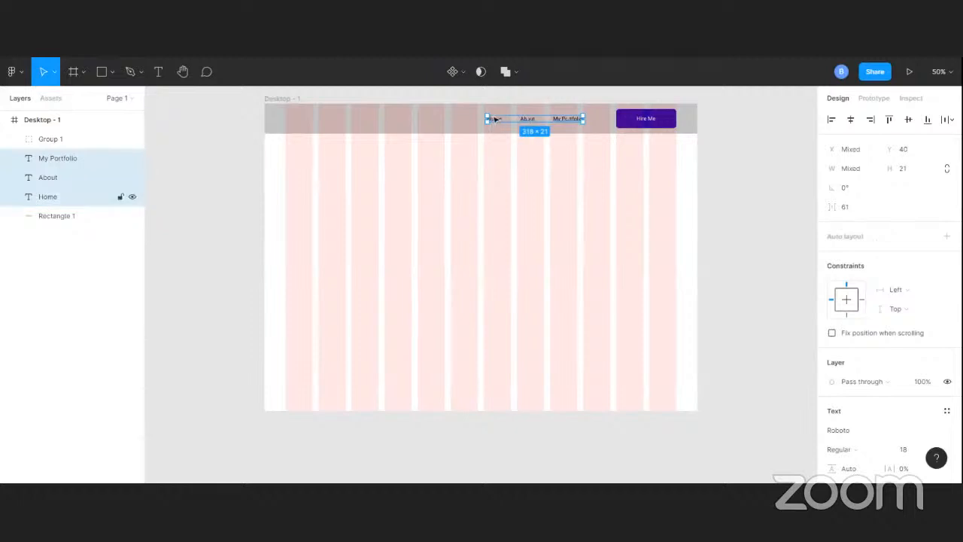
pyautogui.keyDown('shift'); pyautogui.click(607, 125); pyautogui.keyUp('shift')
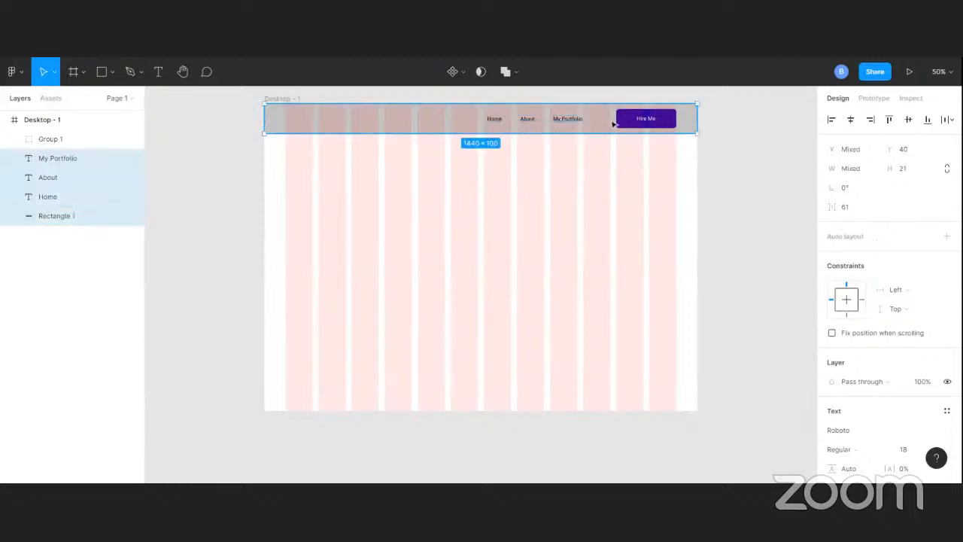
pyautogui.click(909, 122)
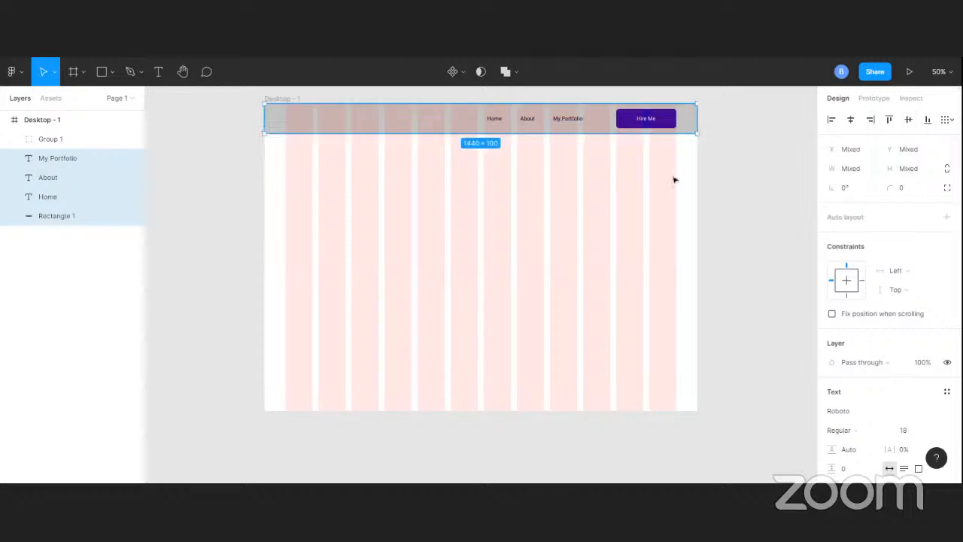
# Nudge the Home, About and My Portfolio links right together, closer to the Hire Me button
pyautogui.click(578, 122)
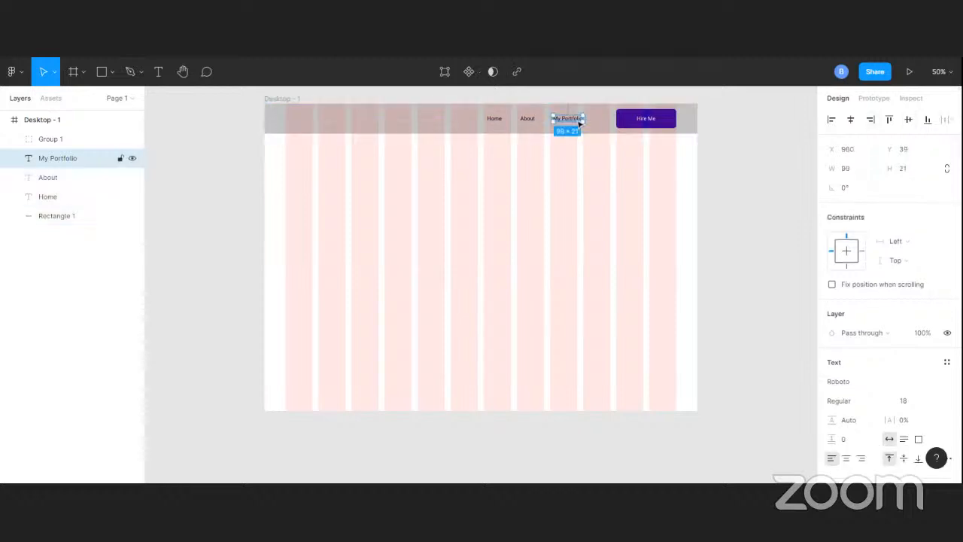
pyautogui.keyDown('shift'); pyautogui.click(527, 119); pyautogui.keyUp('shift')
pyautogui.keyDown('shift'); pyautogui.click(493, 119); pyautogui.keyUp('shift')
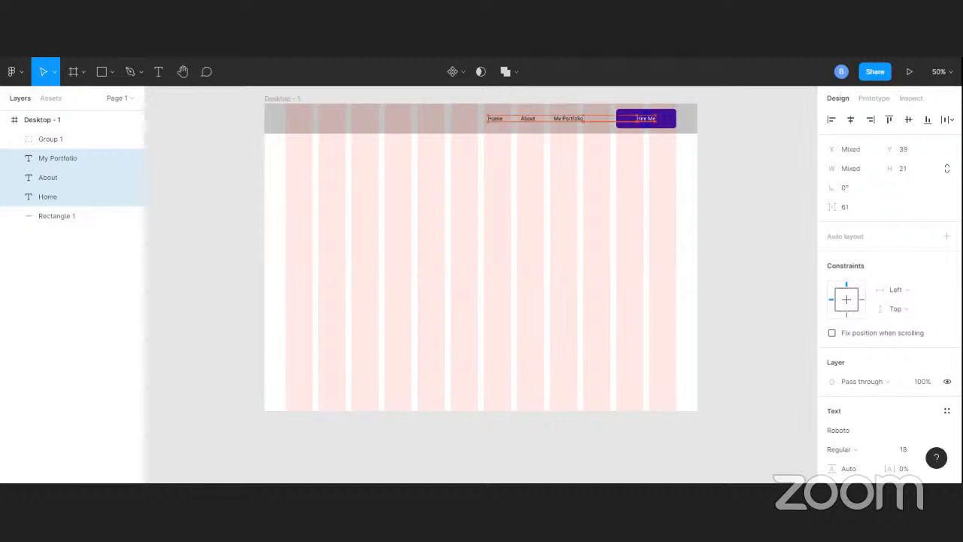
pyautogui.press('Right')
pyautogui.press('Right')
pyautogui.press('Right')
pyautogui.press('Right')
pyautogui.press('Right')
pyautogui.press('Right')
pyautogui.press('Right')
pyautogui.press('Right')
pyautogui.press('Right')
pyautogui.press('Right')
pyautogui.press('Right')
pyautogui.press('Right')
pyautogui.press('Right')
pyautogui.press('Right')
pyautogui.press('Right')
pyautogui.press('Right')
pyautogui.press('Right')
pyautogui.press('Right')
pyautogui.press('Right')
pyautogui.press('Right')
pyautogui.press('Right')
pyautogui.press('Right')
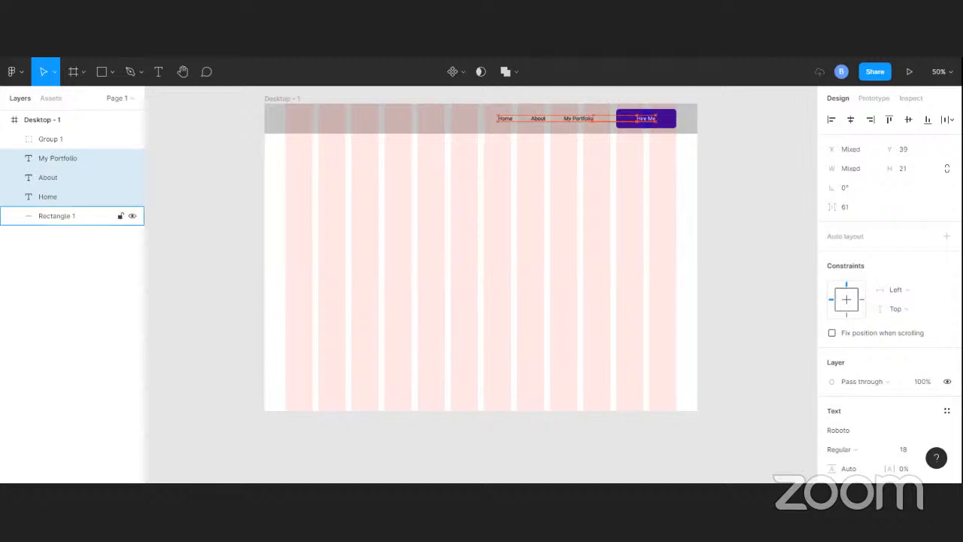
pyautogui.press('Right')
pyautogui.press('Right')
pyautogui.press('Right')
pyautogui.press('Right')
pyautogui.press('Right')
pyautogui.press('Right')
pyautogui.press('Right')
pyautogui.press('Right')
pyautogui.press('Right')
pyautogui.press('Right')
pyautogui.press('Right')
pyautogui.press('Right')
pyautogui.press('Right')
pyautogui.press('Right')
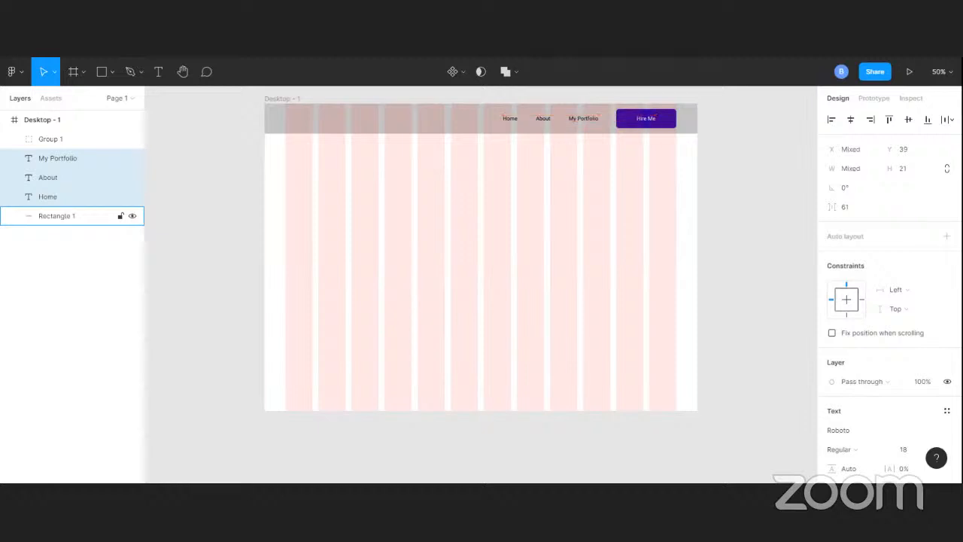
pyautogui.press('Right')
pyautogui.press('Right')
pyautogui.press('Right')
pyautogui.click(719, 115)
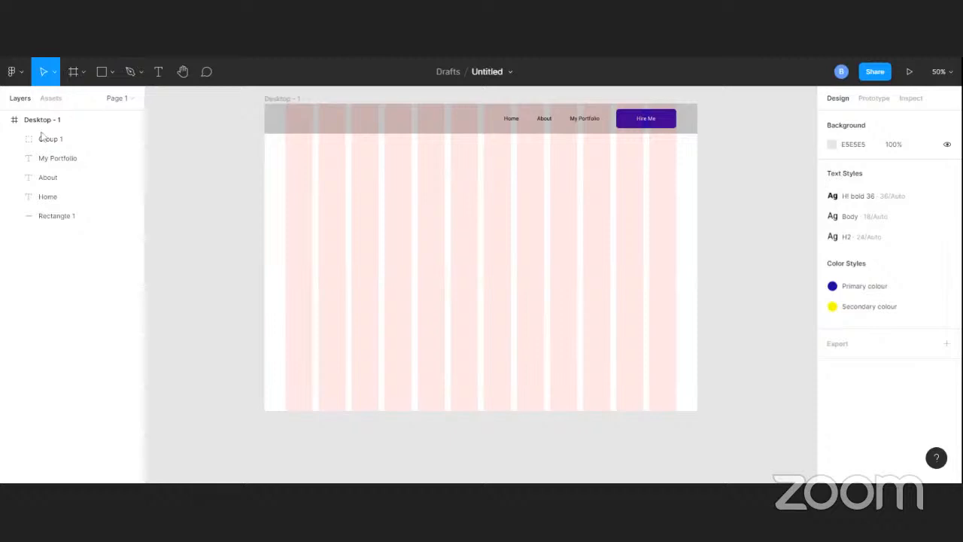
# Add the text UXFOLIO below the header in the first grid column, at about X 104, Y 188
pyautogui.click(161, 73)
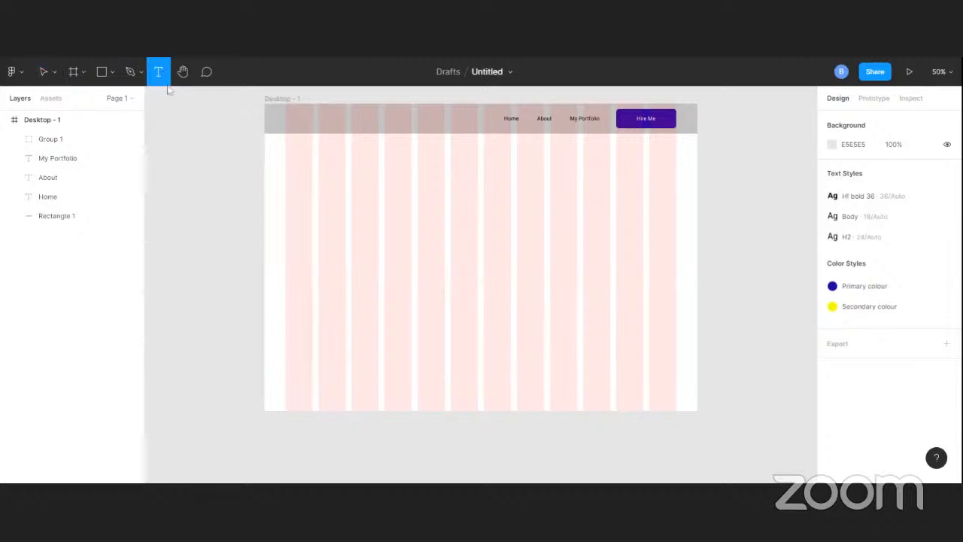
pyautogui.click(296, 160)
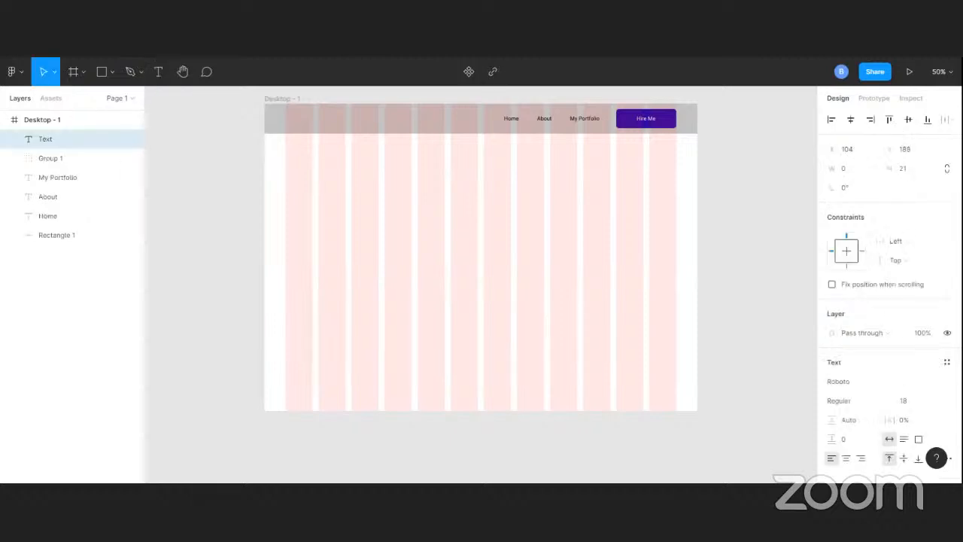
pyautogui.write('Portfolio')
pyautogui.press('BackSpace')
pyautogui.press('BackSpace')
pyautogui.press('BackSpace')
pyautogui.press('BackSpace')
pyautogui.press('BackSpace')
pyautogui.press('BackSpace')
pyautogui.press('BackSpace')
pyautogui.press('BackSpace')
pyautogui.press('BackSpace')
pyautogui.write('UXFOLIO')
pyautogui.scroll(-2, 865, 424)
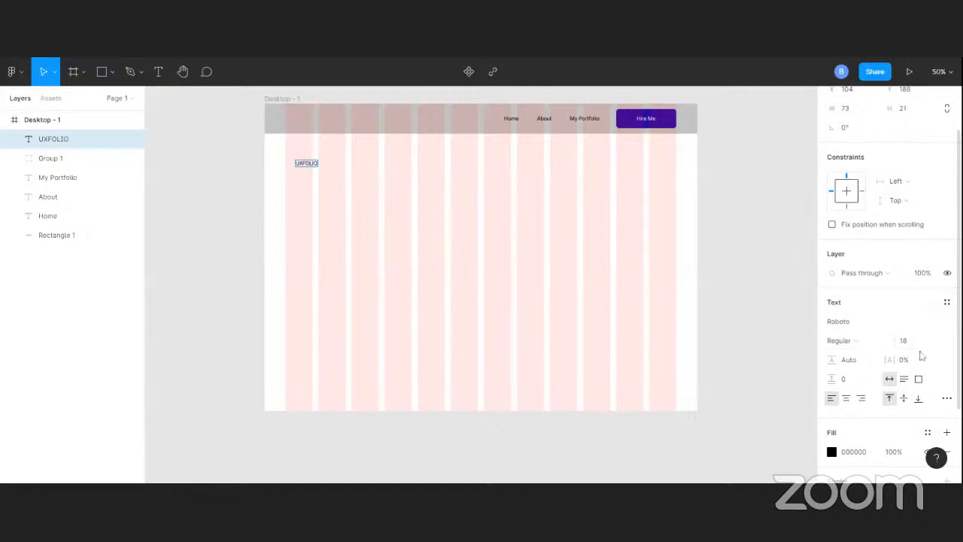
pyautogui.click(935, 343)
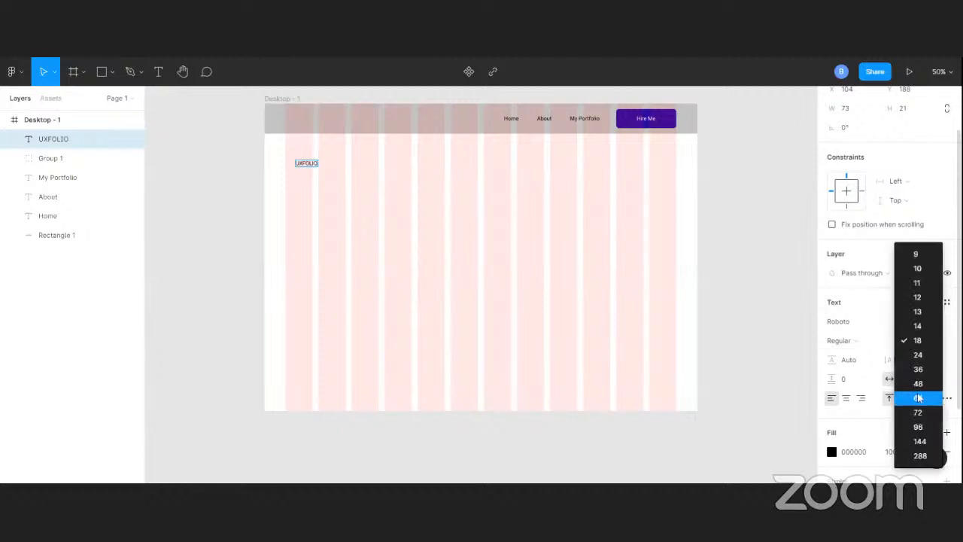
pyautogui.press('Escape')
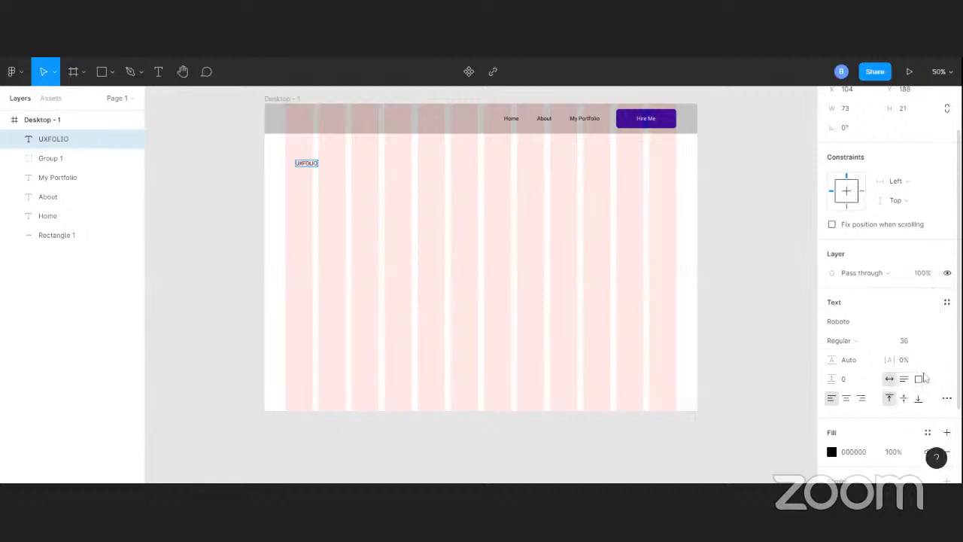
pyautogui.press('Escape')
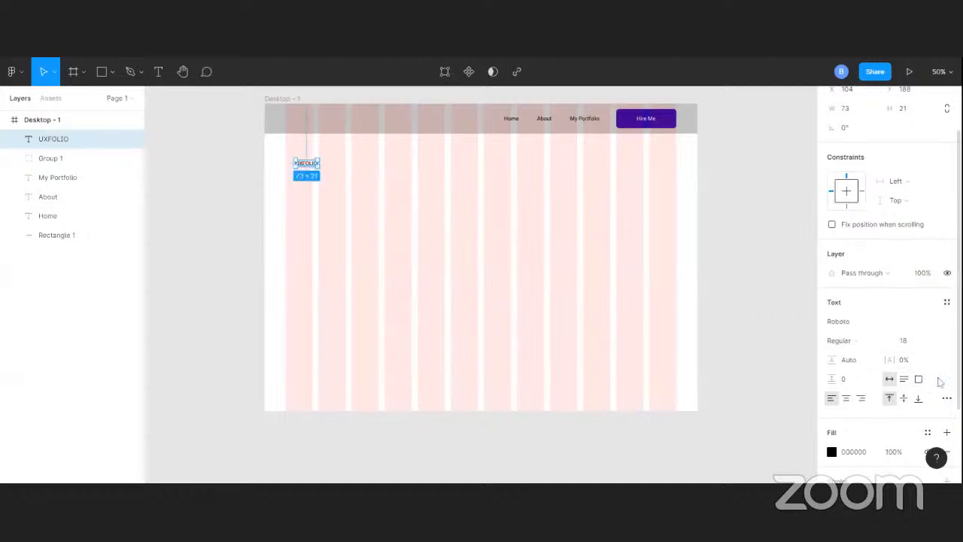
# Set the UXFOLIO text's font size to 36 and move it into the header at X 70, Y 35, against the first grid column's left edge
pyautogui.scroll(-3, 939, 384)
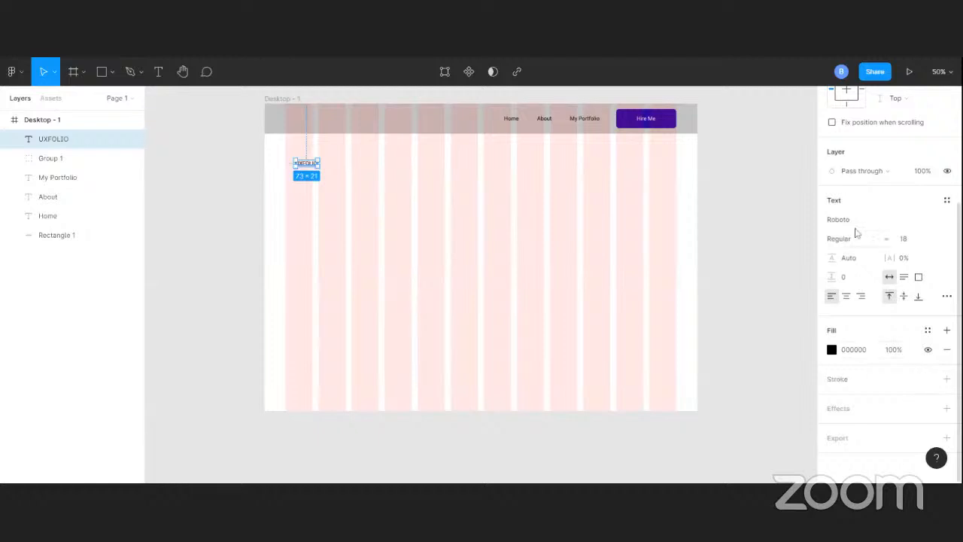
pyautogui.scroll(2, 859, 230)
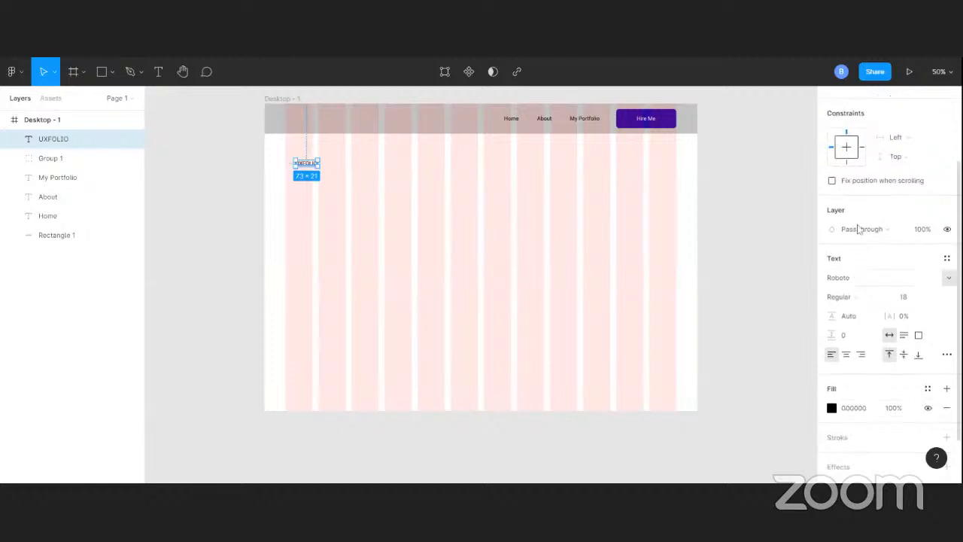
pyautogui.click(937, 299)
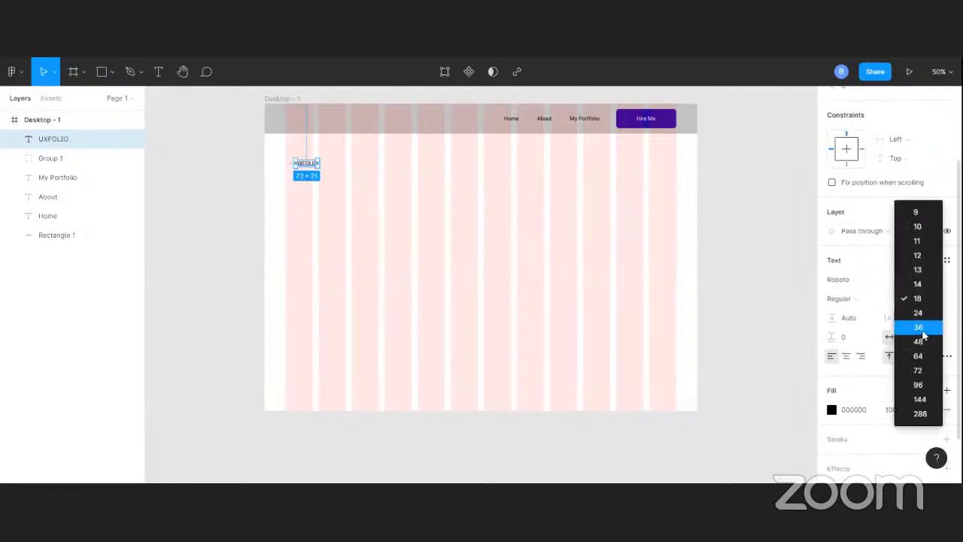
pyautogui.click(919, 328)
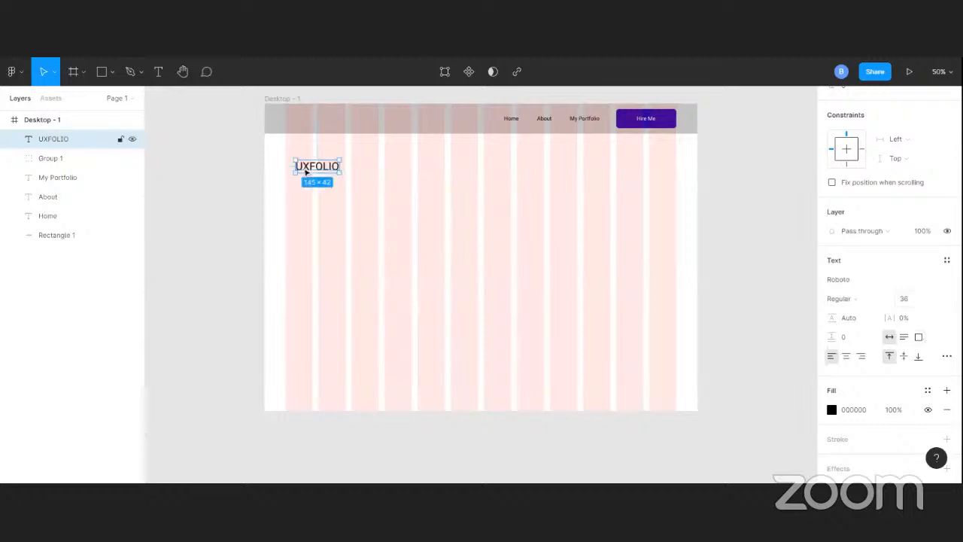
pyautogui.moveTo(303, 167); pyautogui.dragTo(294, 125)
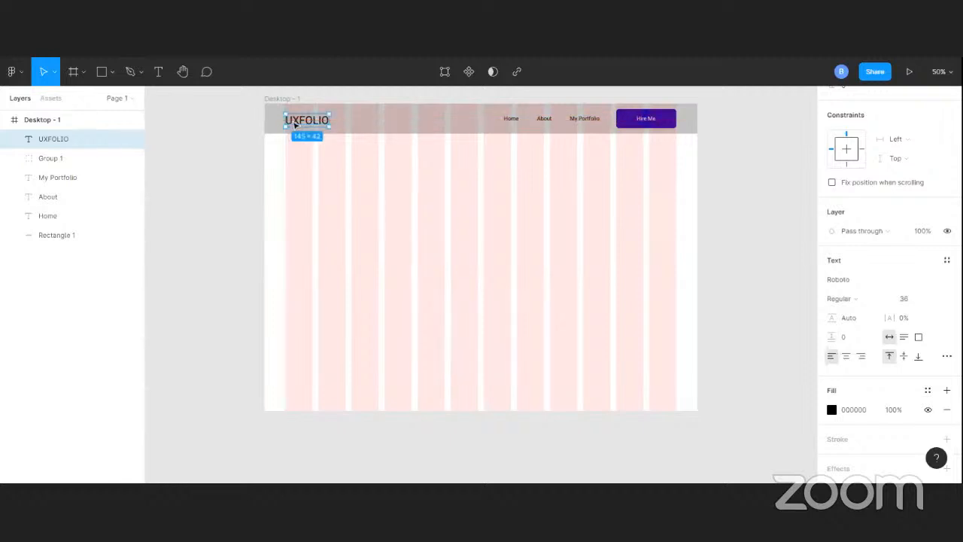
# Apply the Primary colour style to the letters UX in the UXFOLIO logo text
pyautogui.doubleClick(294, 125)
pyautogui.click(299, 121)
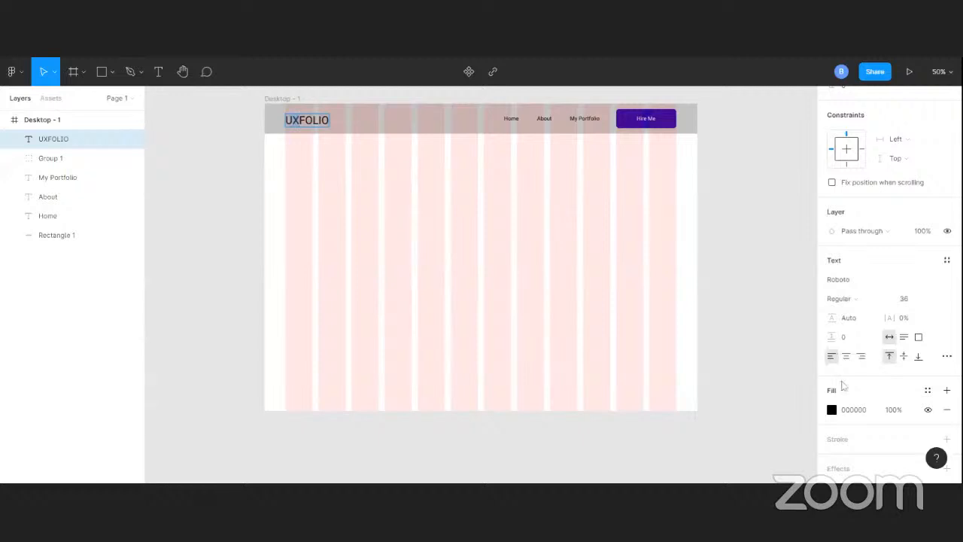
pyautogui.scroll(-2, 926, 391)
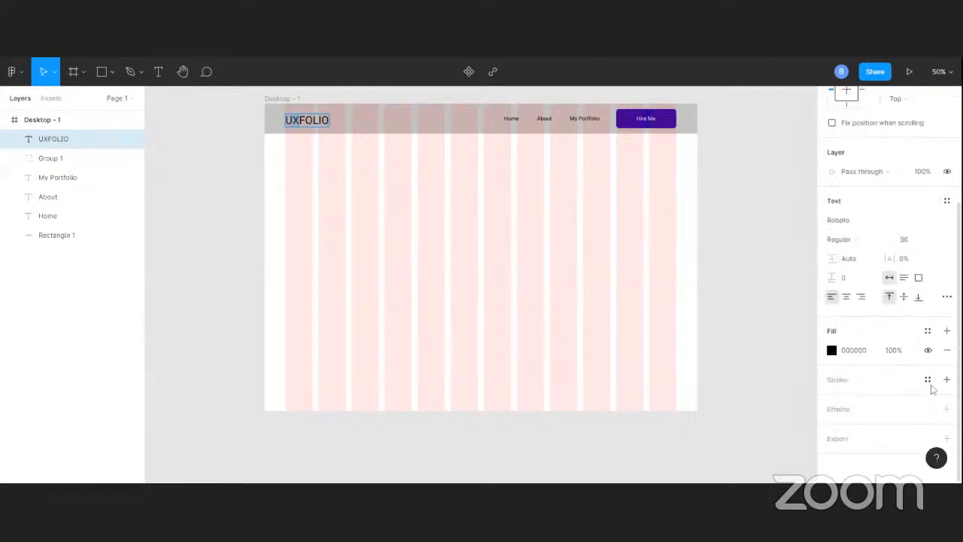
pyautogui.click(928, 330)
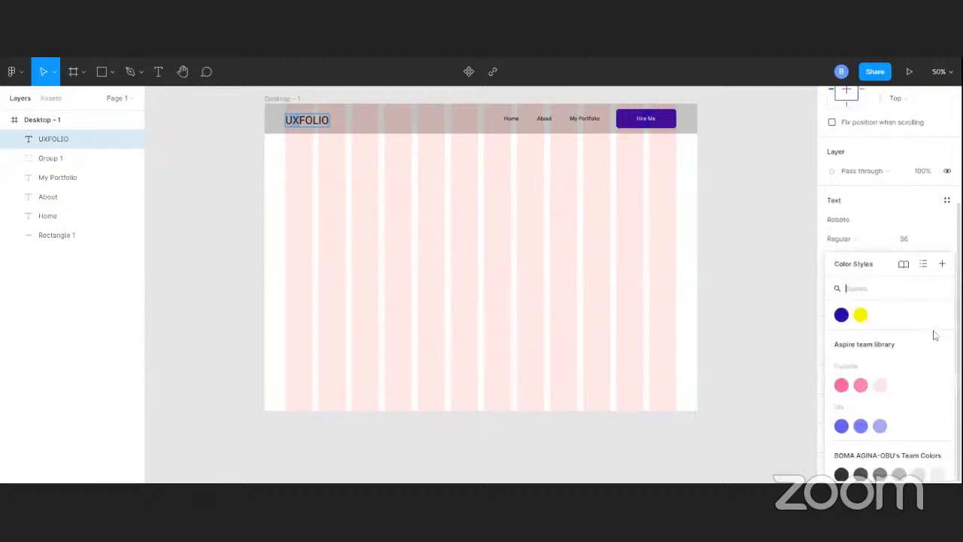
pyautogui.click(842, 314)
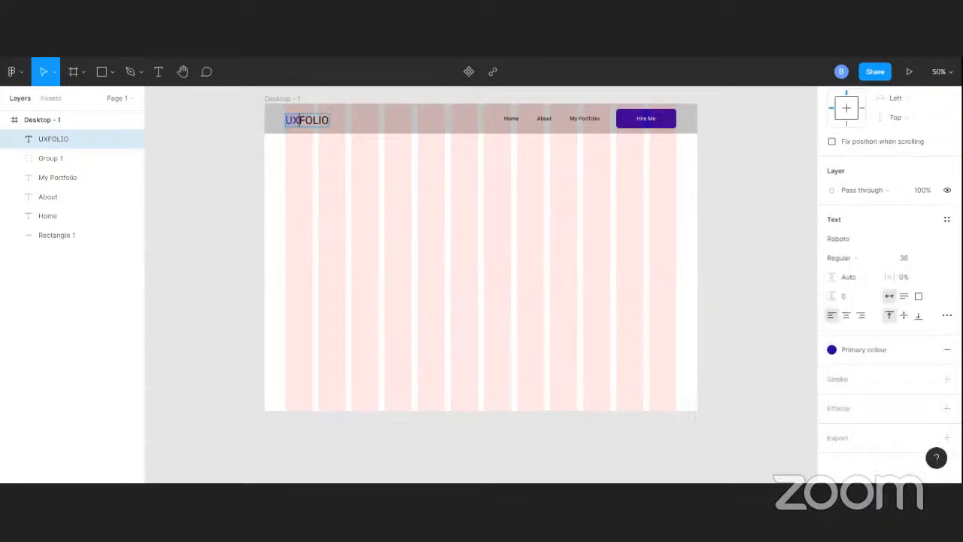
# Apply the Secondary colour style to the letters FOLIO in the logo text and finish editing it
pyautogui.doubleClick(299, 120)
pyautogui.click(300, 121)
pyautogui.moveTo(300, 120); pyautogui.dragTo(329, 120)
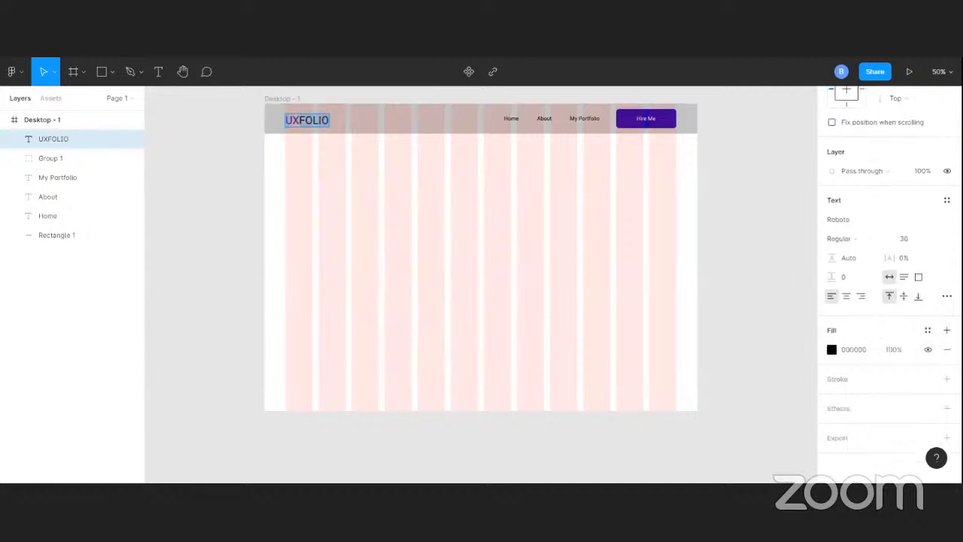
pyautogui.click(928, 330)
pyautogui.click(860, 315)
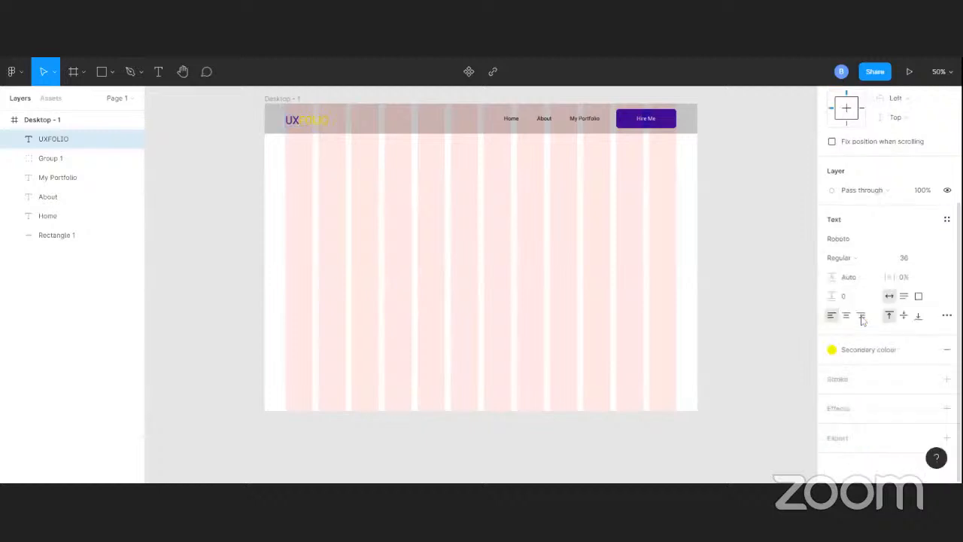
pyautogui.press('Escape')
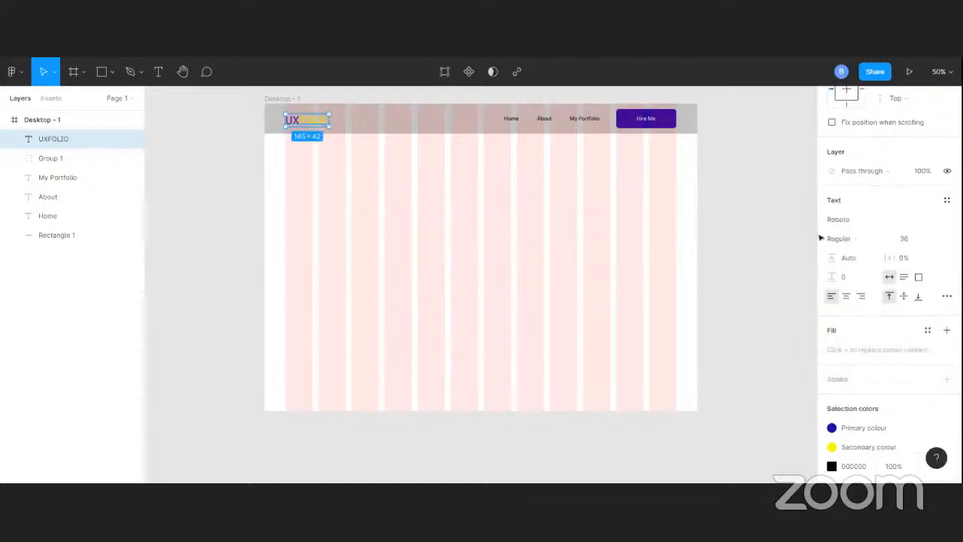
# Change the font weight of the whole UXFOLIO logo text to Bold
pyautogui.click(861, 238)
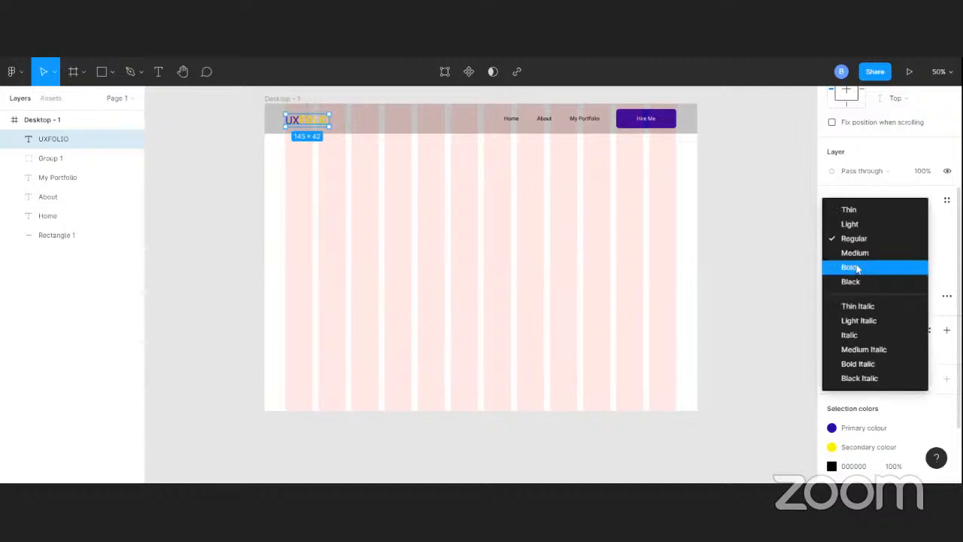
pyautogui.click(856, 268)
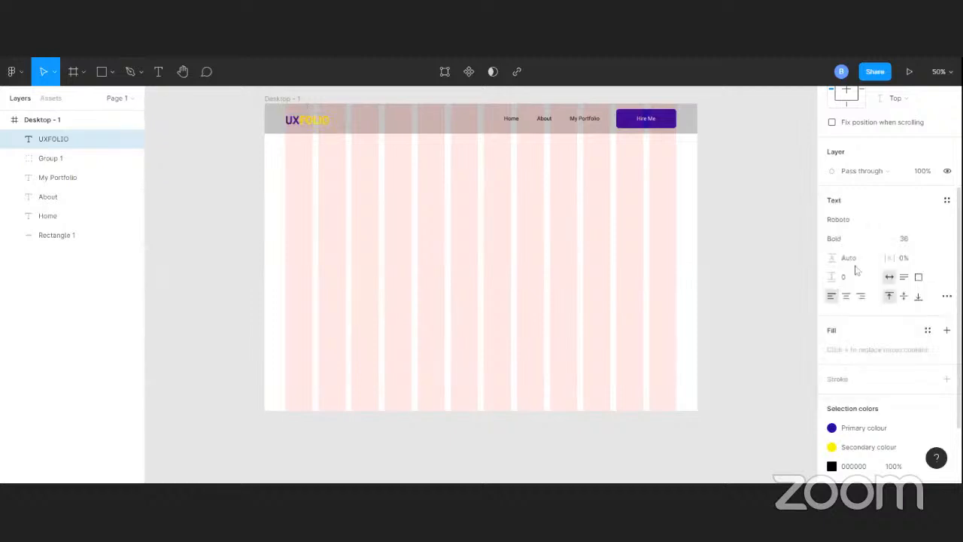
pyautogui.scroll(4, 873, 297)
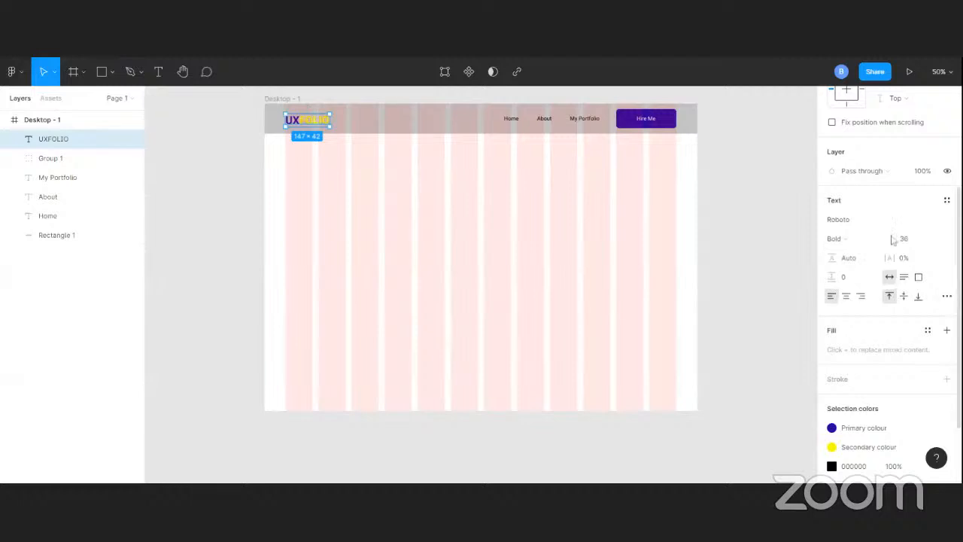
pyautogui.scroll(-4, 896, 271)
pyautogui.scroll(-2, 913, 331)
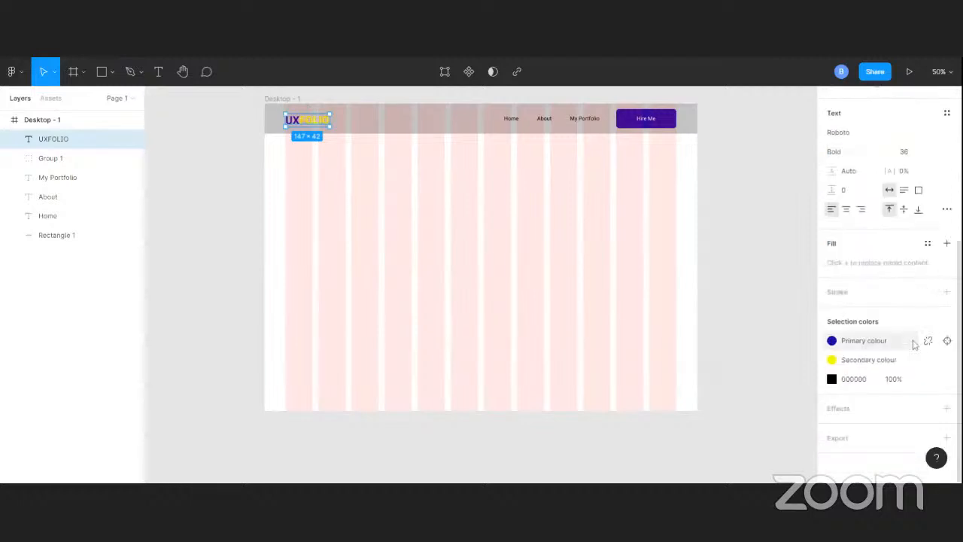
pyautogui.scroll(4, 904, 316)
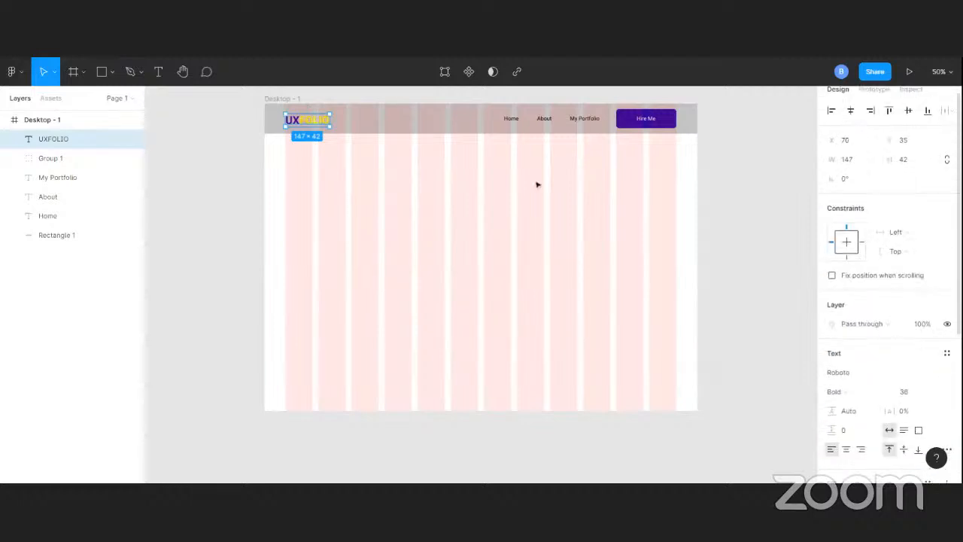
# Hide the 12-column layout grid of the Desktop - 1 frame
pyautogui.click(287, 98)
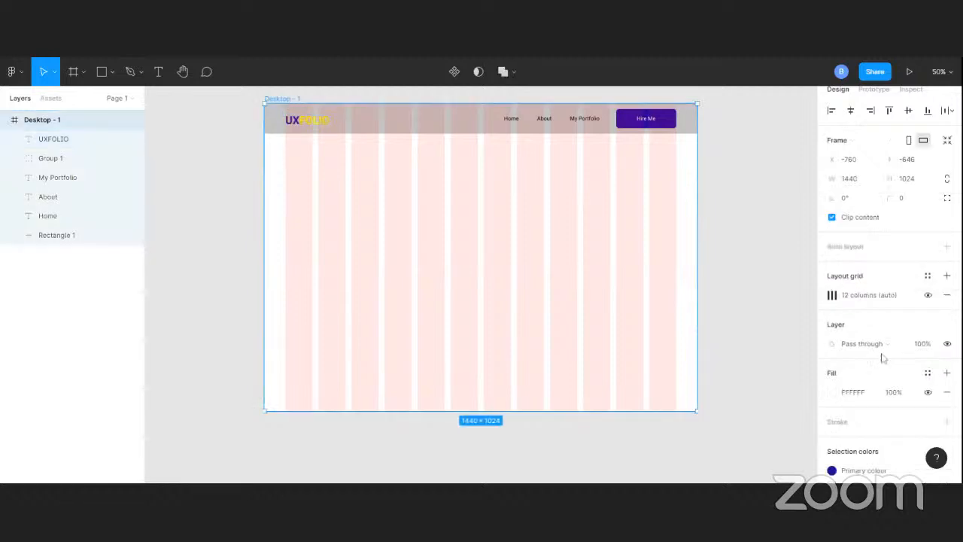
pyautogui.click(928, 295)
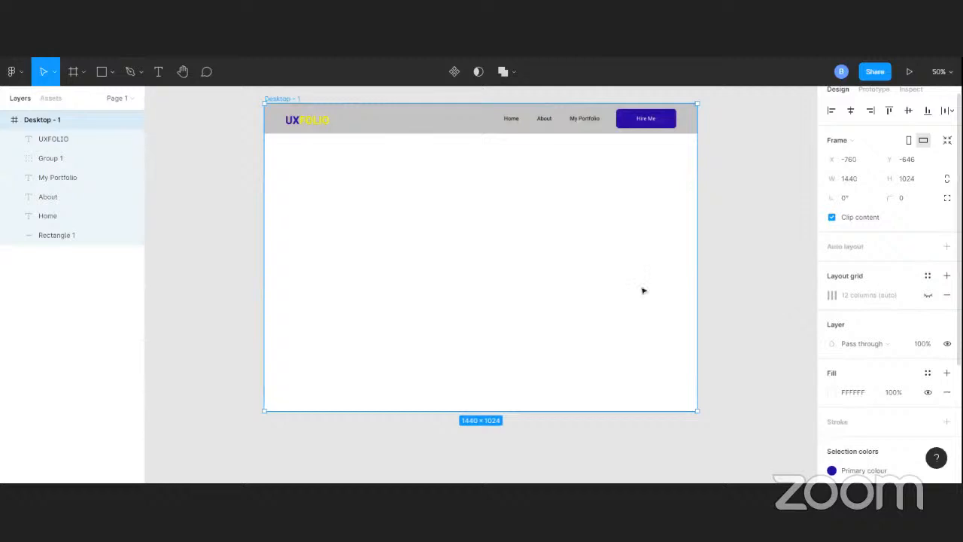
pyautogui.click(726, 188)
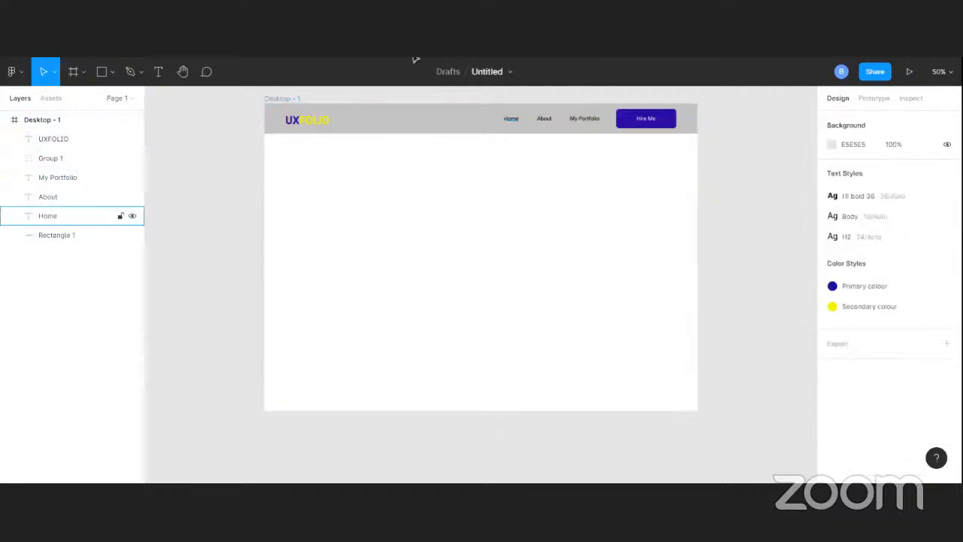
# Change the header rectangle's fill to white, FFFFFF, using the document colors
pyautogui.click(417, 124)
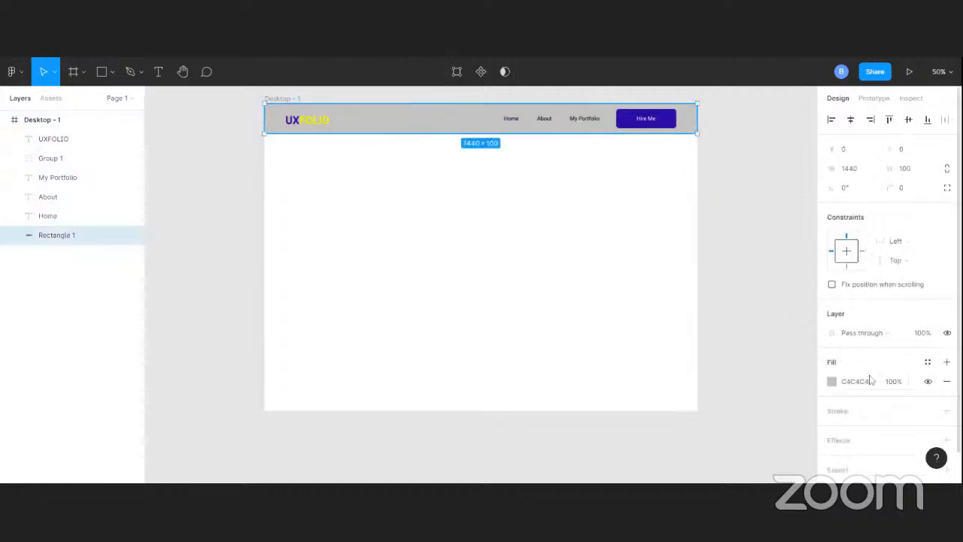
pyautogui.click(832, 382)
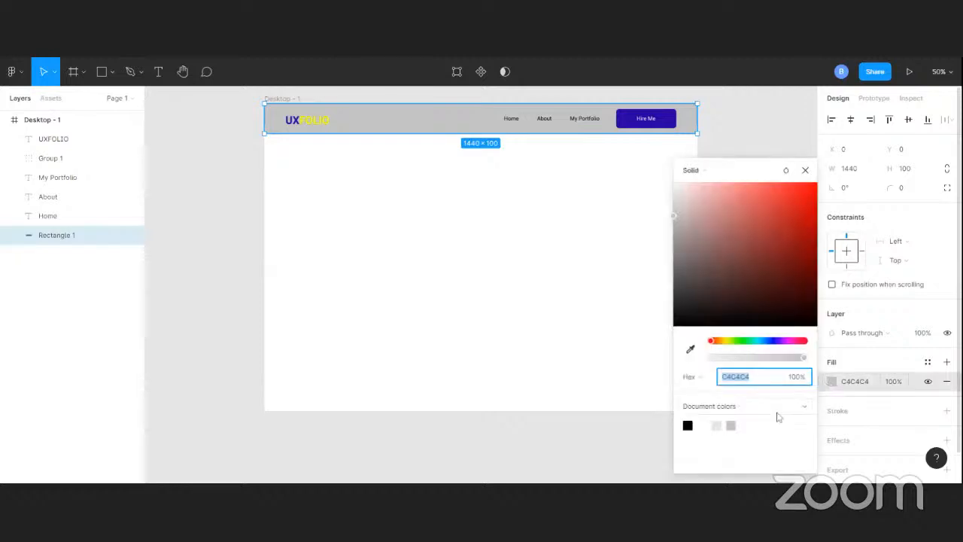
pyautogui.click(706, 425)
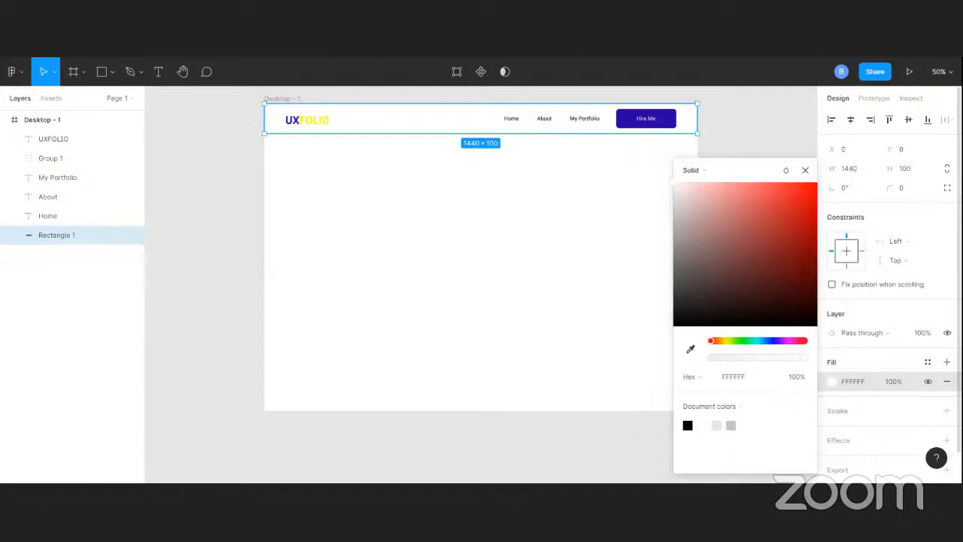
pyautogui.click(736, 103)
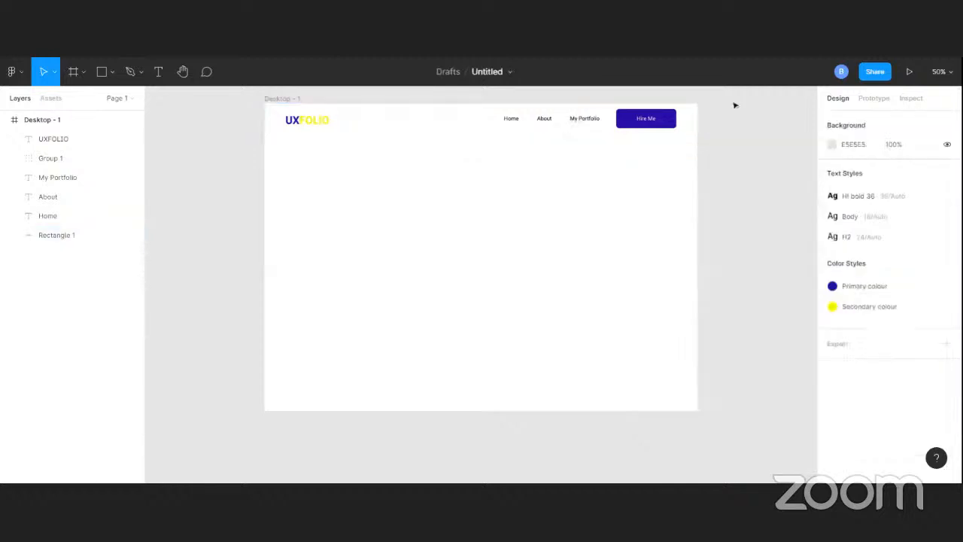
# Apply the Primary colour style to the My Portfolio, About and Home links together
pyautogui.click(584, 120)
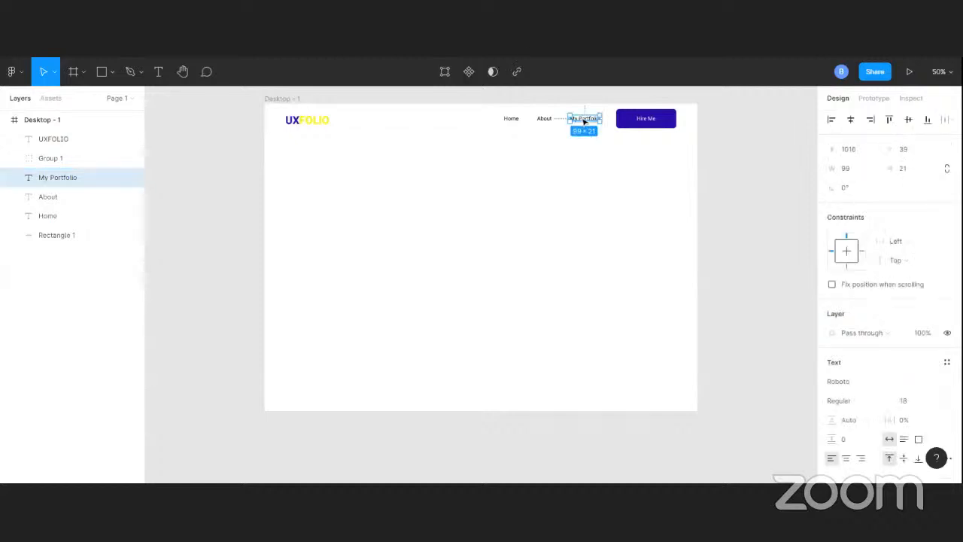
pyautogui.keyDown('shift'); pyautogui.click(547, 120); pyautogui.keyUp('shift')
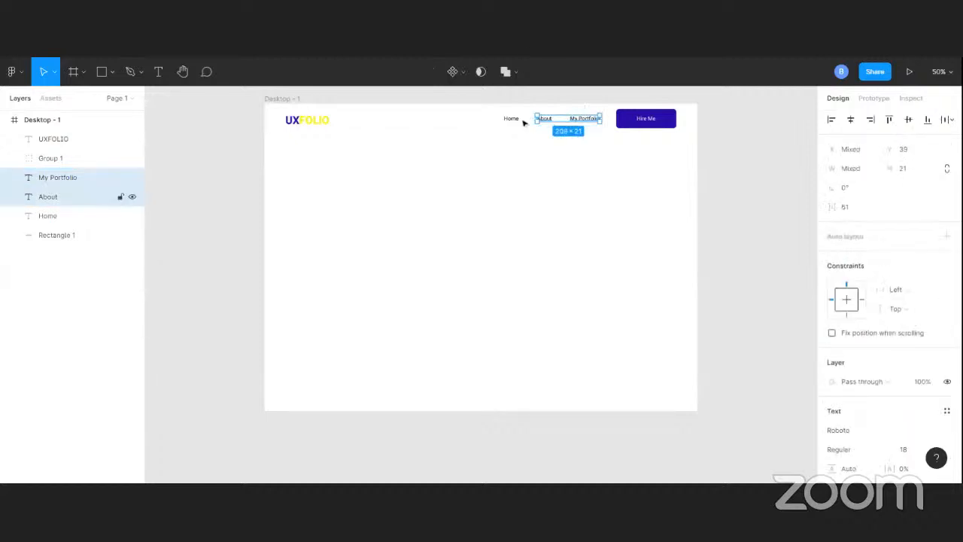
pyautogui.keyDown('shift'); pyautogui.click(516, 121); pyautogui.keyUp('shift')
pyautogui.scroll(-5, 882, 237)
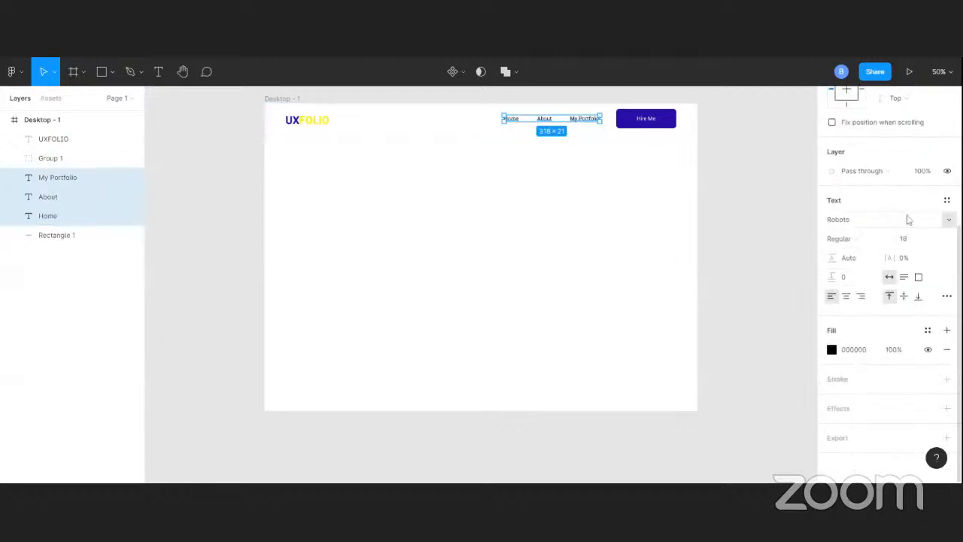
pyautogui.click(928, 332)
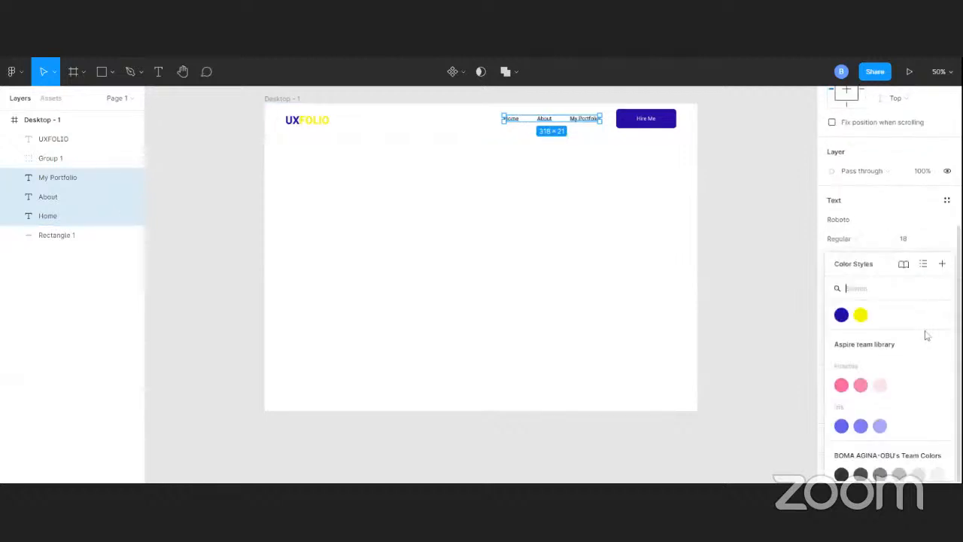
pyautogui.click(842, 314)
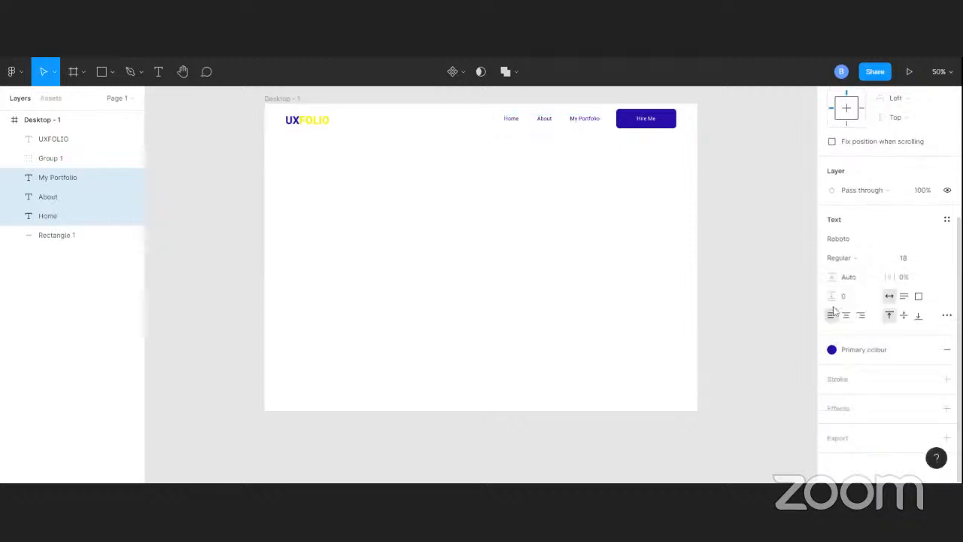
pyautogui.click(769, 172)
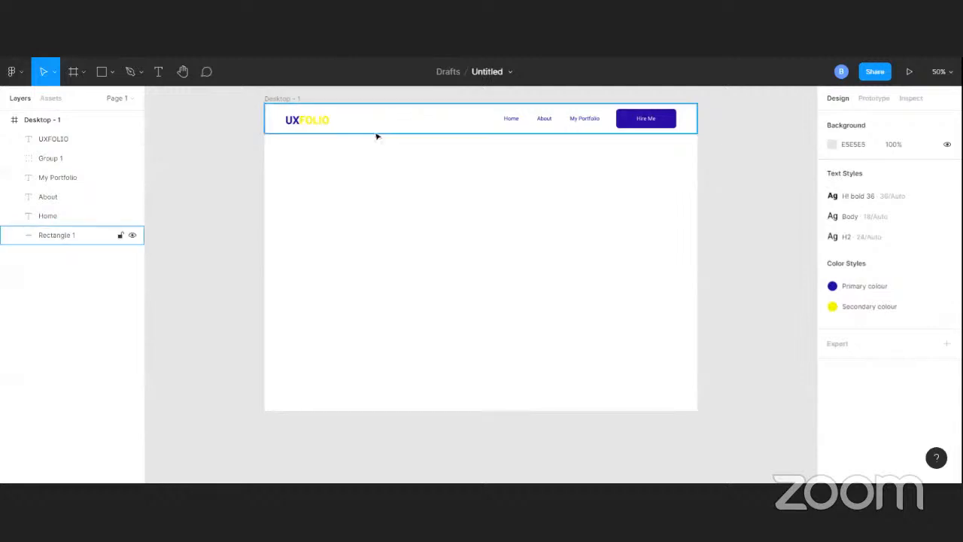
# Add the text HI DEAR below the logo, at about X 86, Y 140
pyautogui.click(158, 72)
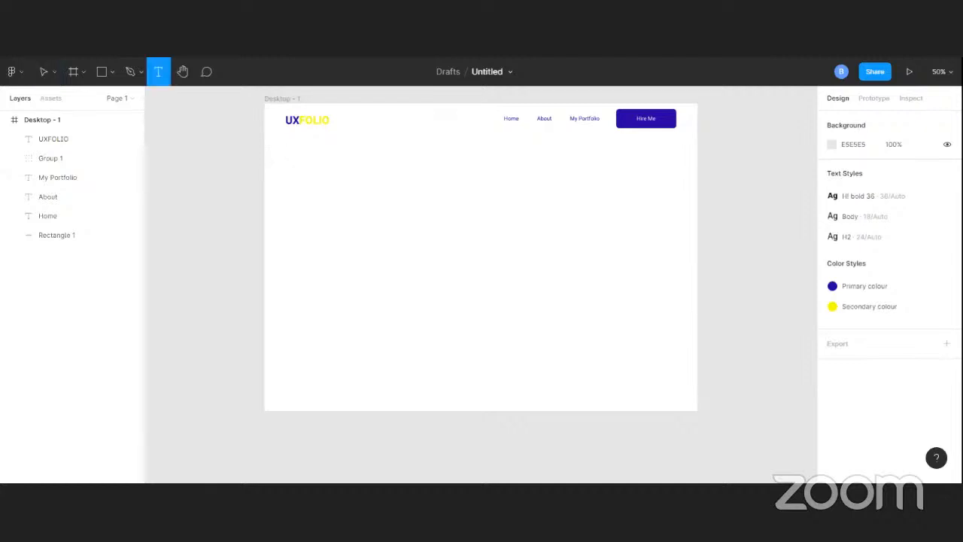
pyautogui.click(290, 146)
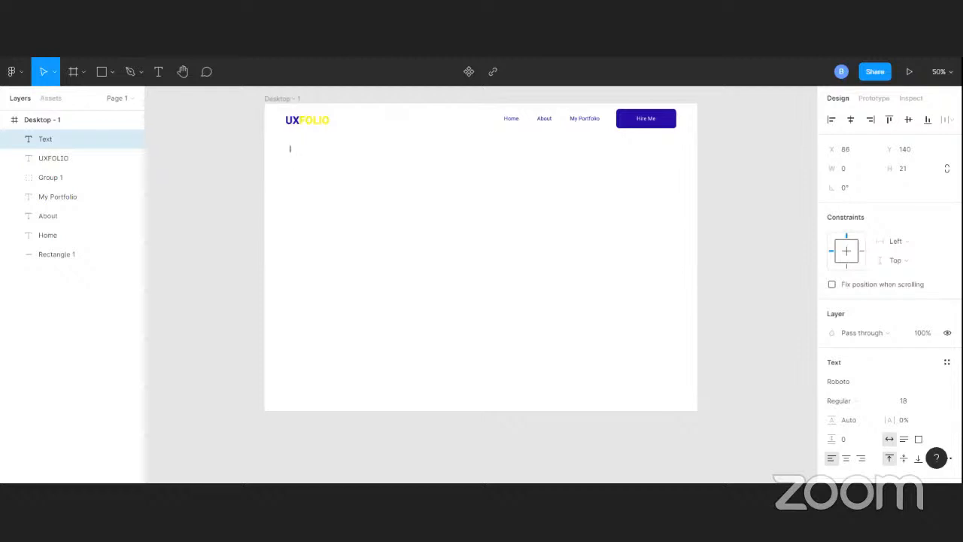
pyautogui.write('H1')
pyautogui.write(' deal')
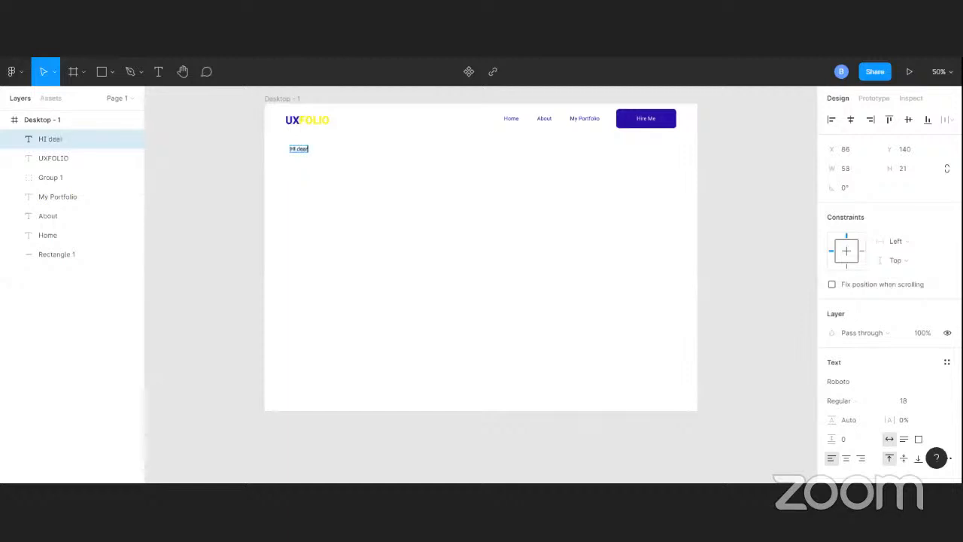
pyautogui.press('BackSpace')
pyautogui.press('BackSpace')
pyautogui.press('BackSpace')
pyautogui.press('BackSpace')
pyautogui.press('BackSpace')
pyautogui.write('DEAR')
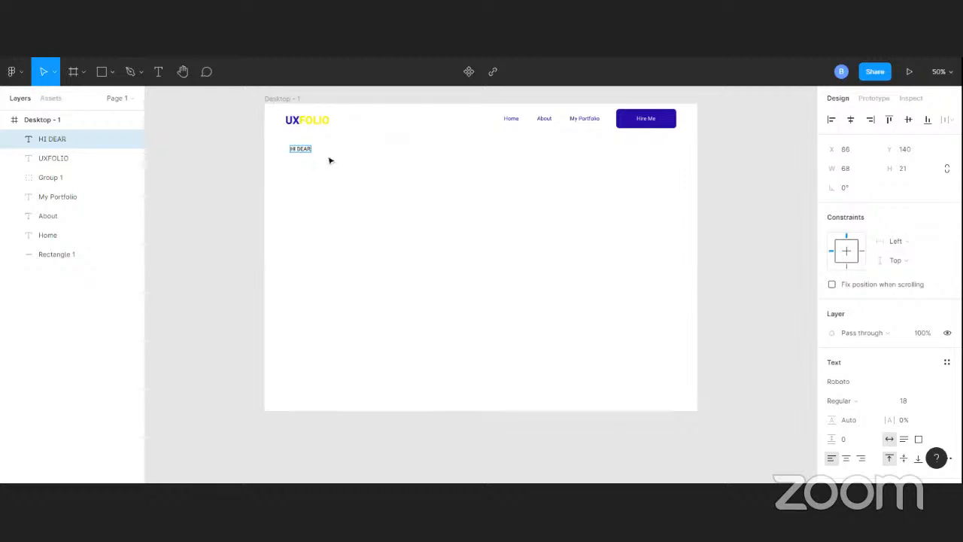
# Duplicate the HI DEAR text below itself at about Y 186 and change the copy to I AM A UI/UX DESIGNER
pyautogui.press('Escape')
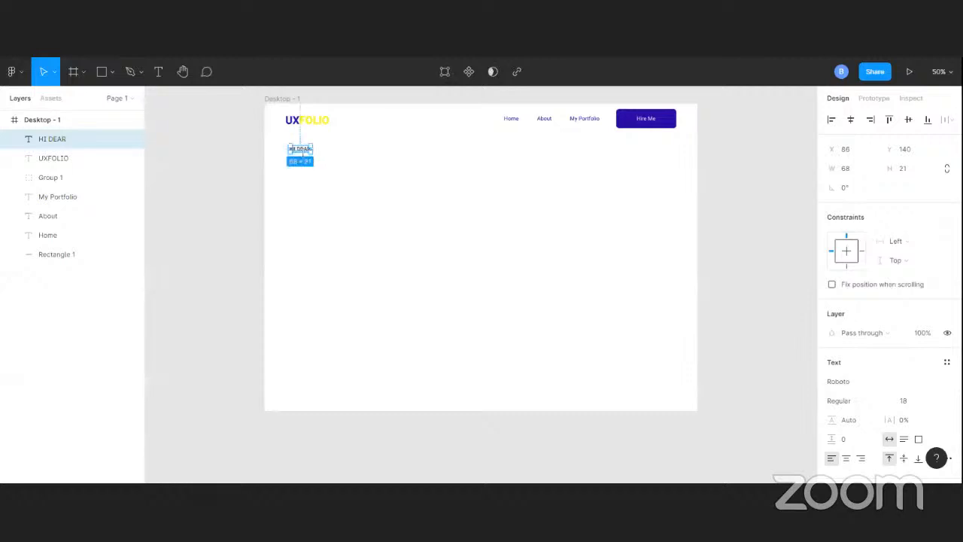
pyautogui.moveTo(304, 150); pyautogui.dragTo(303, 166)
pyautogui.doubleClick(303, 165)
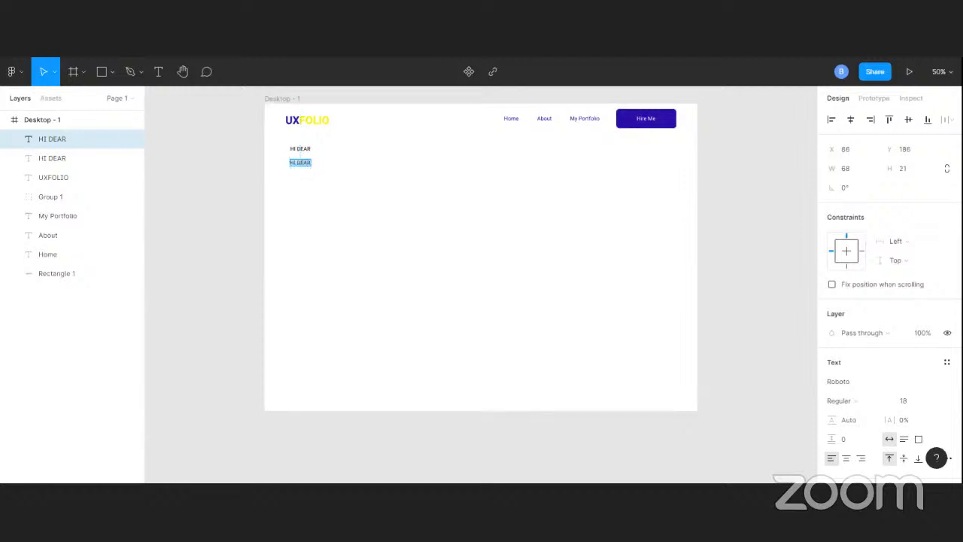
pyautogui.write('I')
pyautogui.write('i')
pyautogui.write(' am')
pyautogui.press('BackSpace')
pyautogui.press('BackSpace')
pyautogui.press('BackSpace')
pyautogui.press('BackSpace')
pyautogui.press('BackSpace')
pyautogui.write('I AM A UI/UX DESIGNER')
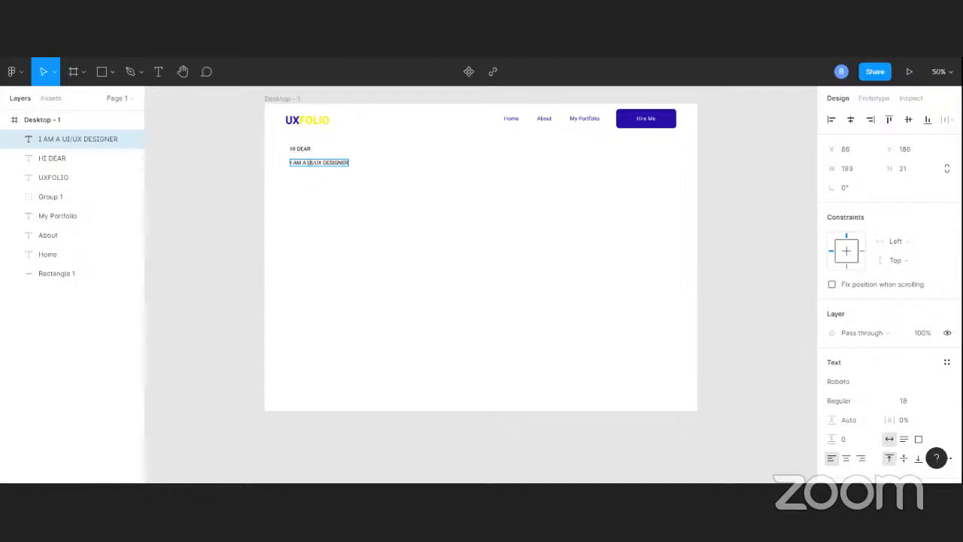
# Rewrite the line below HI DEAR in mixed case as I am a UI/UX Designer
pyautogui.hotkey('ctrl', 'a')
pyautogui.write('I A')
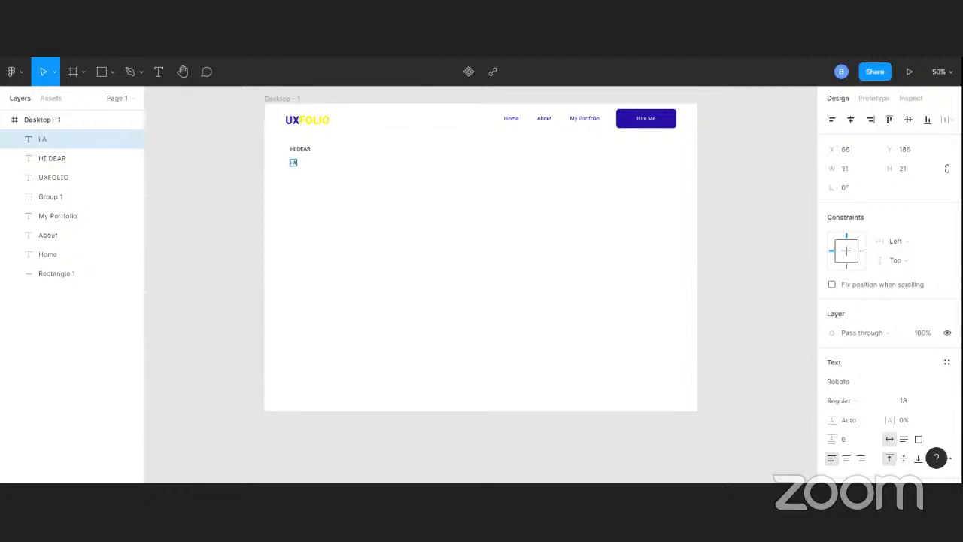
pyautogui.press('BackSpace')
pyautogui.press('BackSpace')
pyautogui.press('BackSpace')
pyautogui.write('I')
pyautogui.hotkey('ctrl', 'a')
pyautogui.write('am a UI/UX Designer')
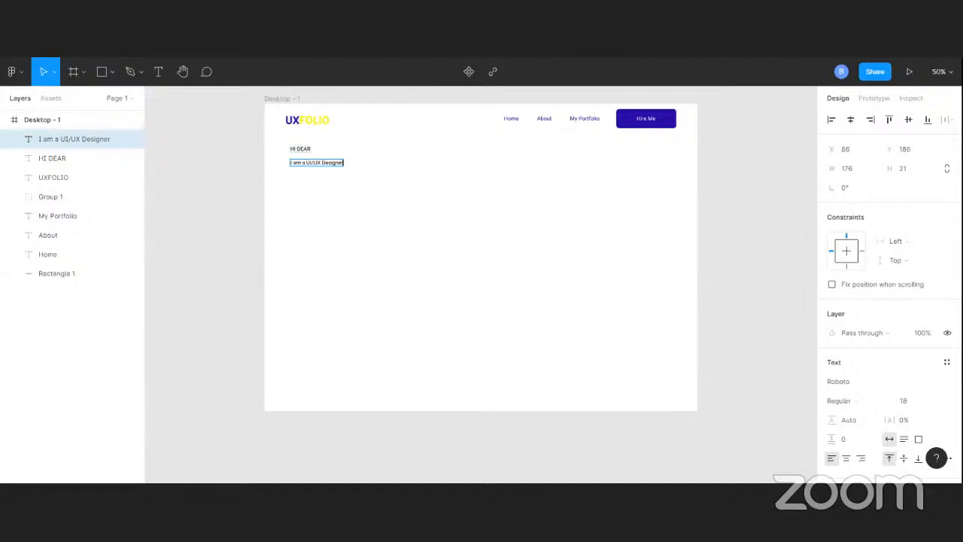
# Apply the H! bold 36 text style to the HI DEAR text
pyautogui.click(301, 148)
pyautogui.scroll(-3, 876, 303)
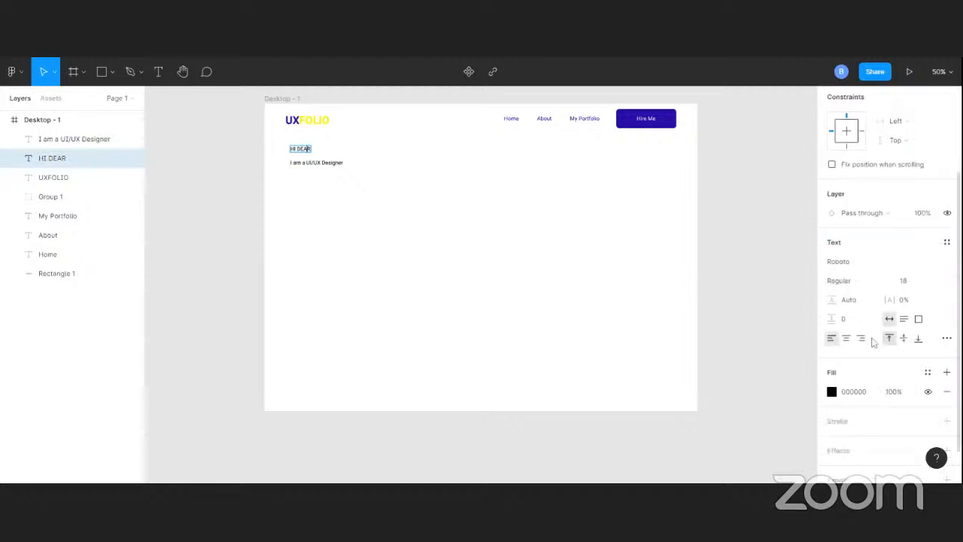
pyautogui.click(946, 243)
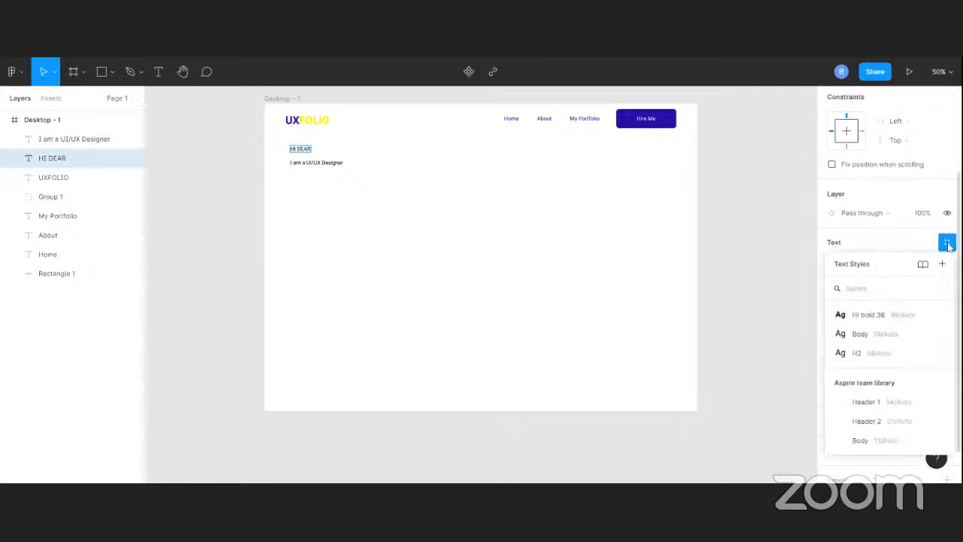
pyautogui.click(891, 321)
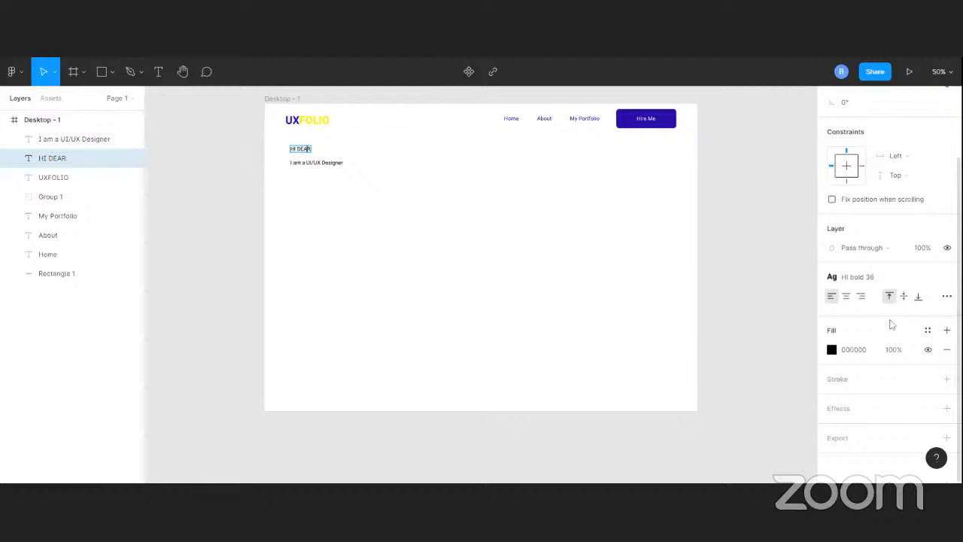
pyautogui.press('Escape')
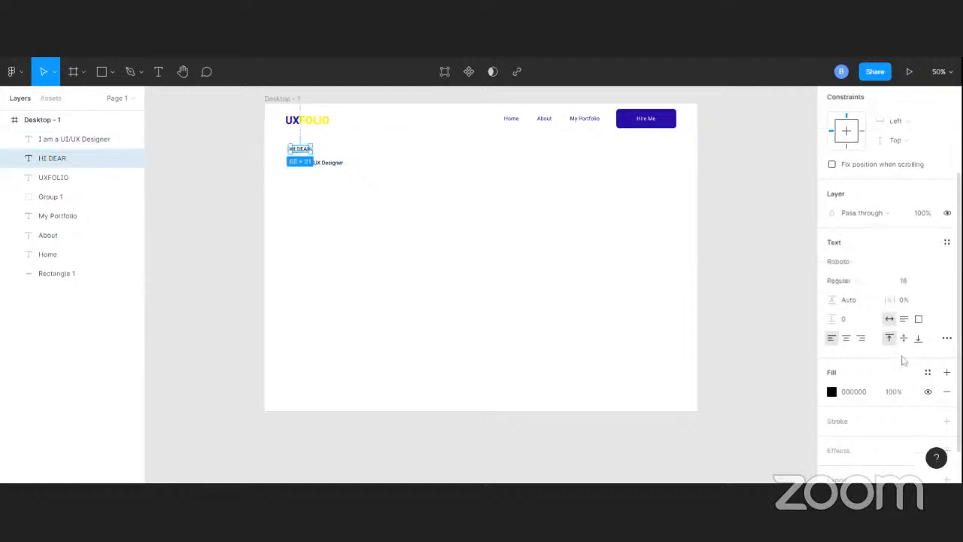
pyautogui.click(952, 244)
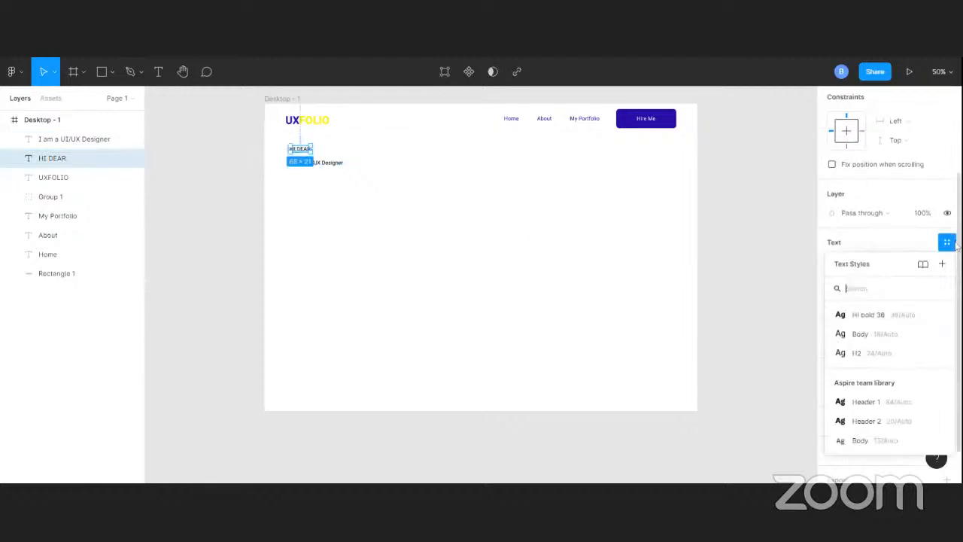
pyautogui.click(866, 317)
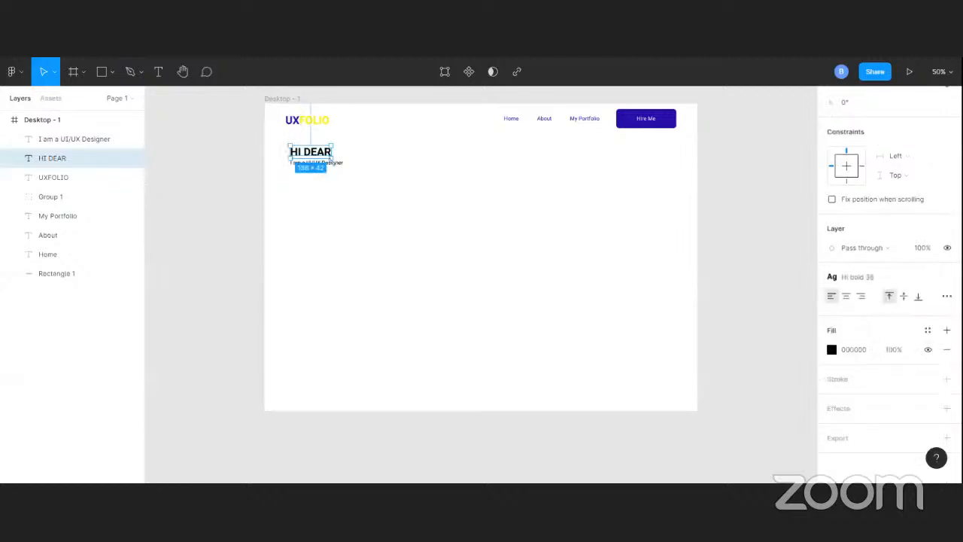
# Apply the H2 text style to the I am a UI/UX Designer line
pyautogui.click(361, 168)
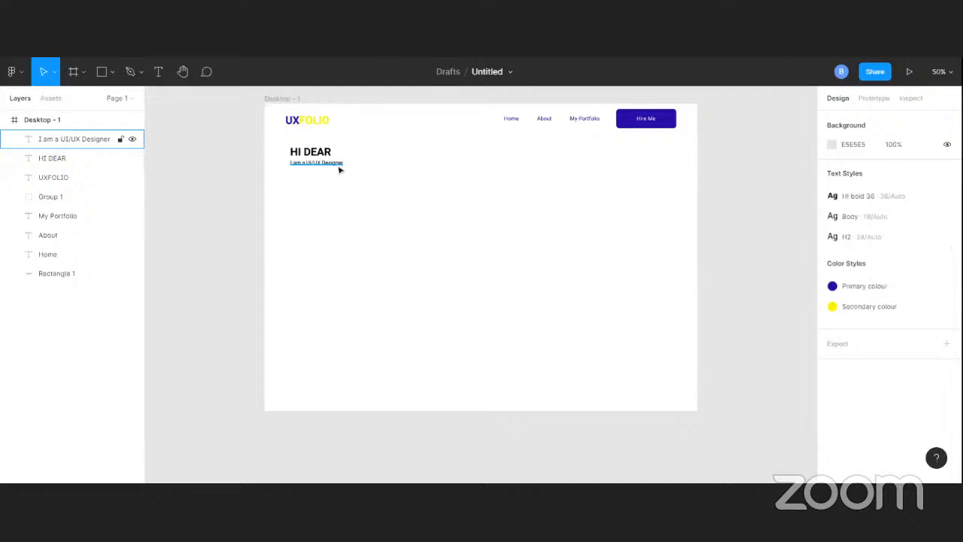
pyautogui.click(338, 168)
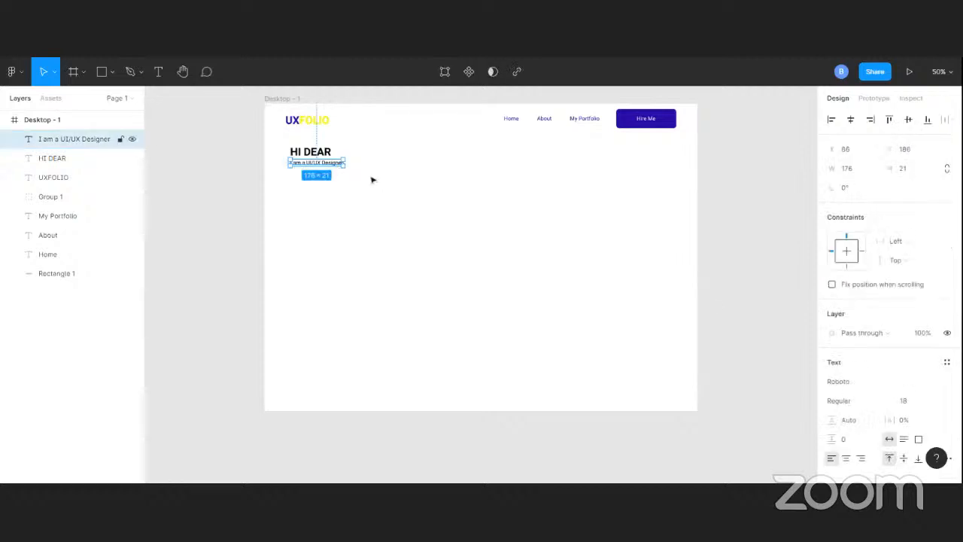
pyautogui.click(947, 362)
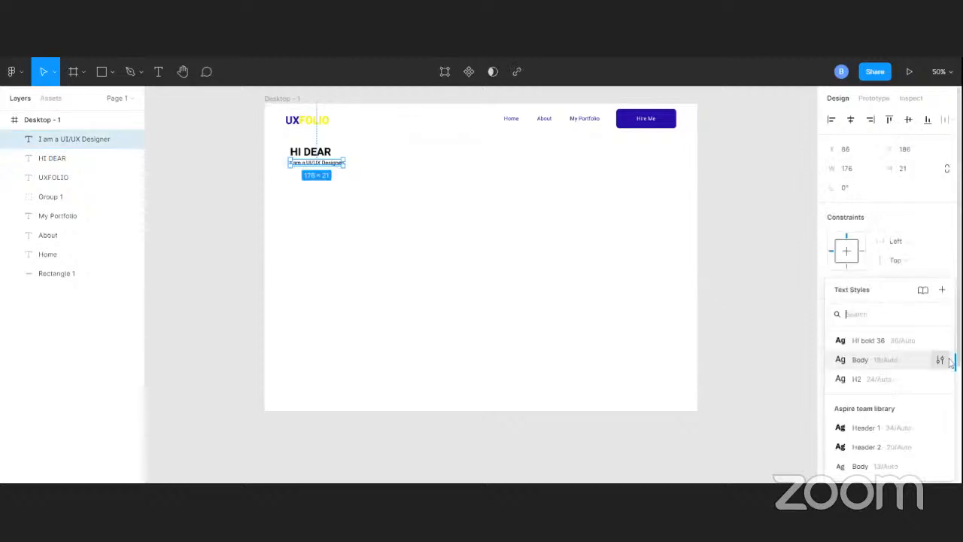
pyautogui.click(860, 381)
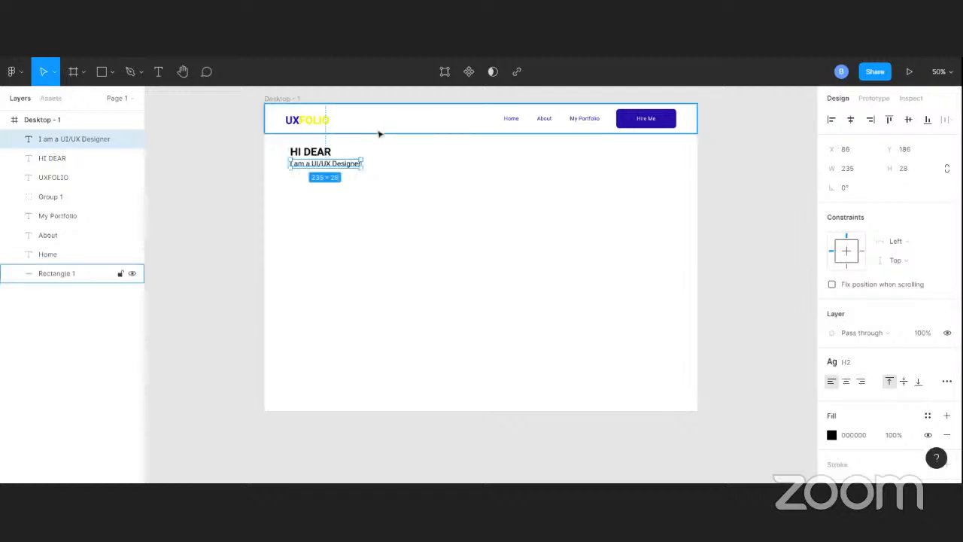
# Move HI DEAR to about Y 154 and the designer line to about Y 210, and apply the Primary colour style to HI DEAR
pyautogui.moveTo(344, 167); pyautogui.dragTo(327, 157)
pyautogui.click(326, 153)
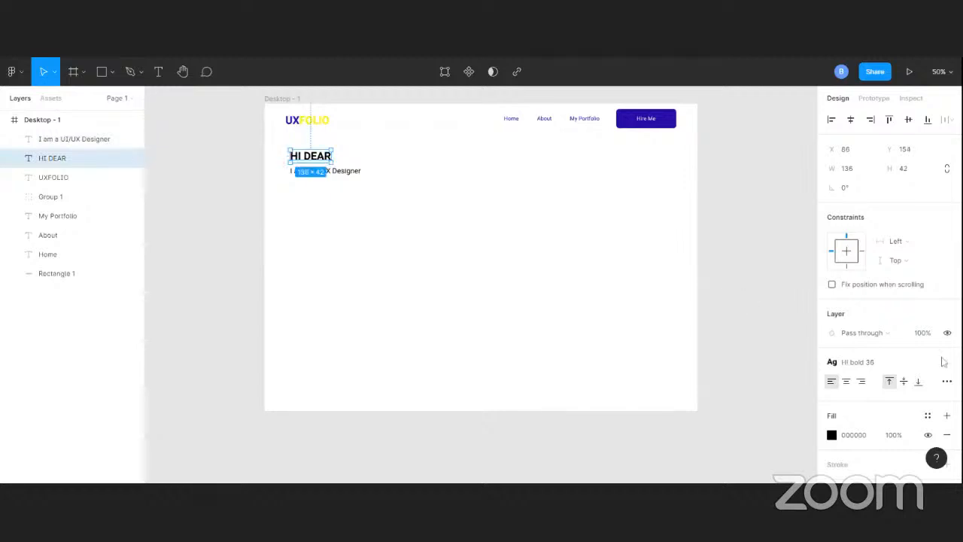
pyautogui.click(928, 415)
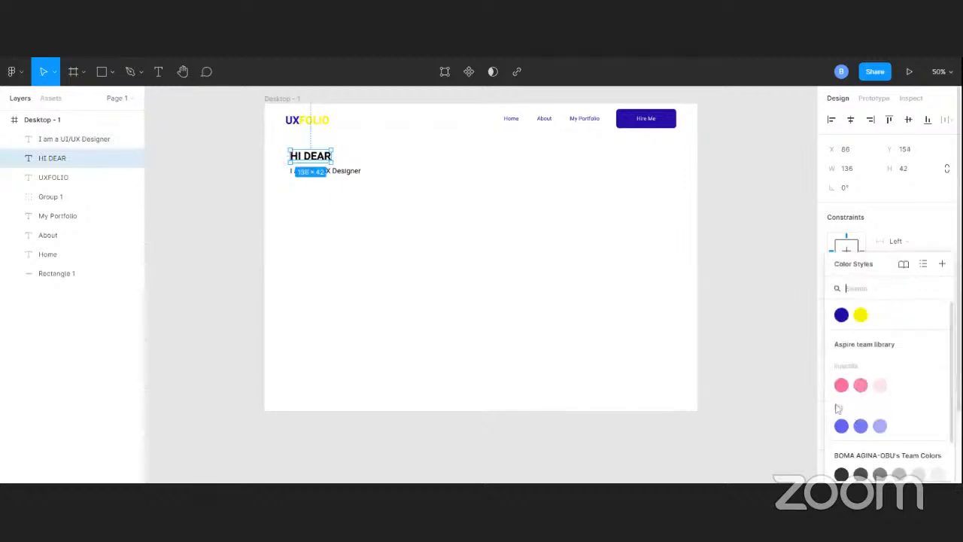
pyautogui.click(842, 314)
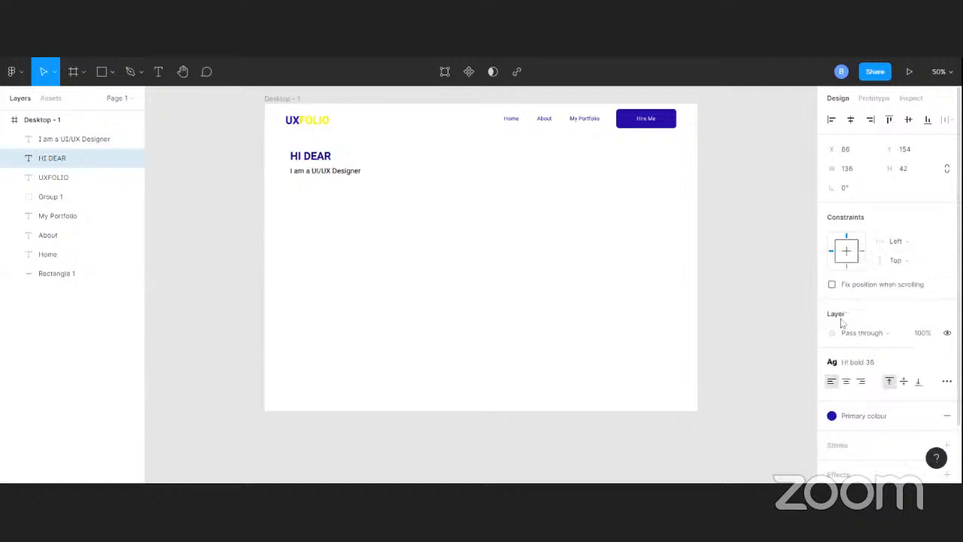
# Duplicate the I am a UI/UX Designer line to about Y 268 and replace the copy's text with the copied career coach paragraph
pyautogui.click(345, 174)
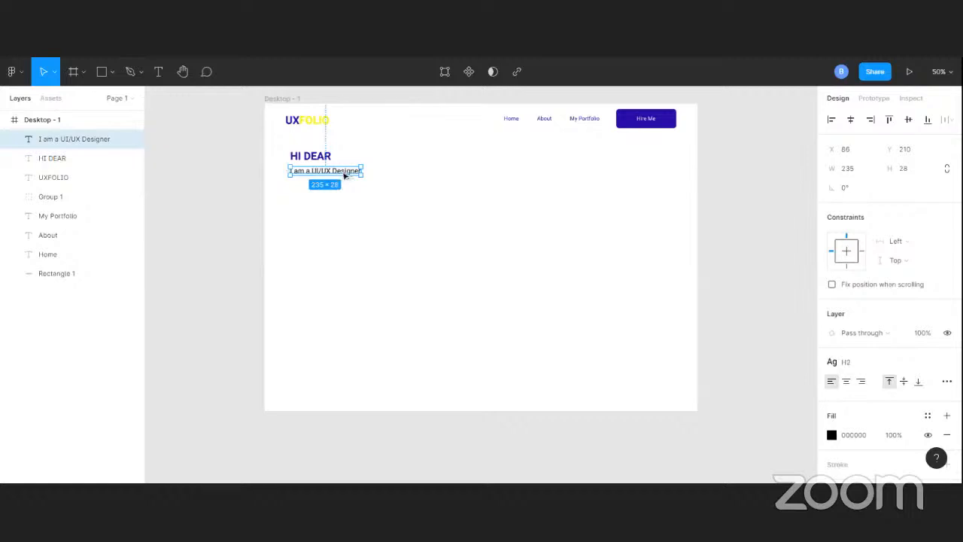
pyautogui.moveTo(345, 173); pyautogui.dragTo(345, 193)
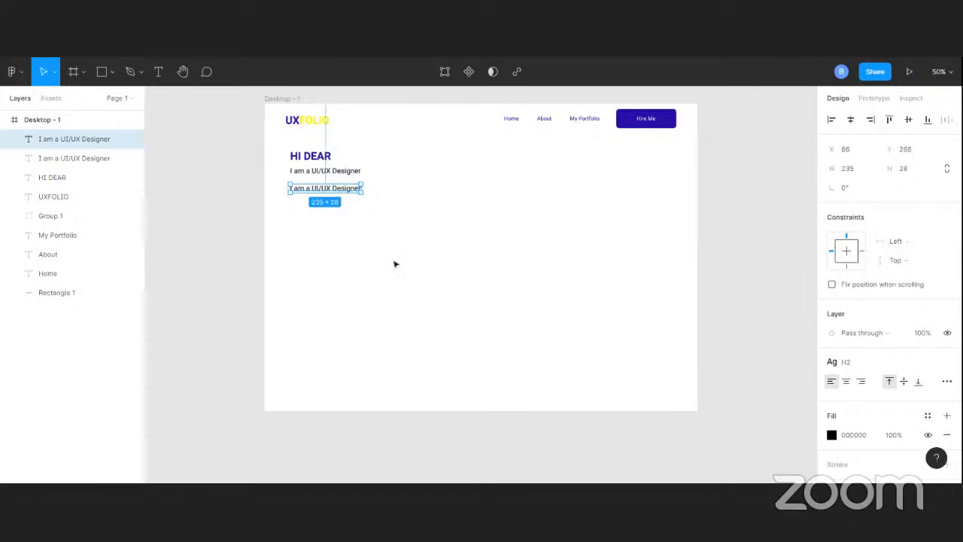
pyautogui.doubleClick(324, 192)
pyautogui.rightClick(317, 186)
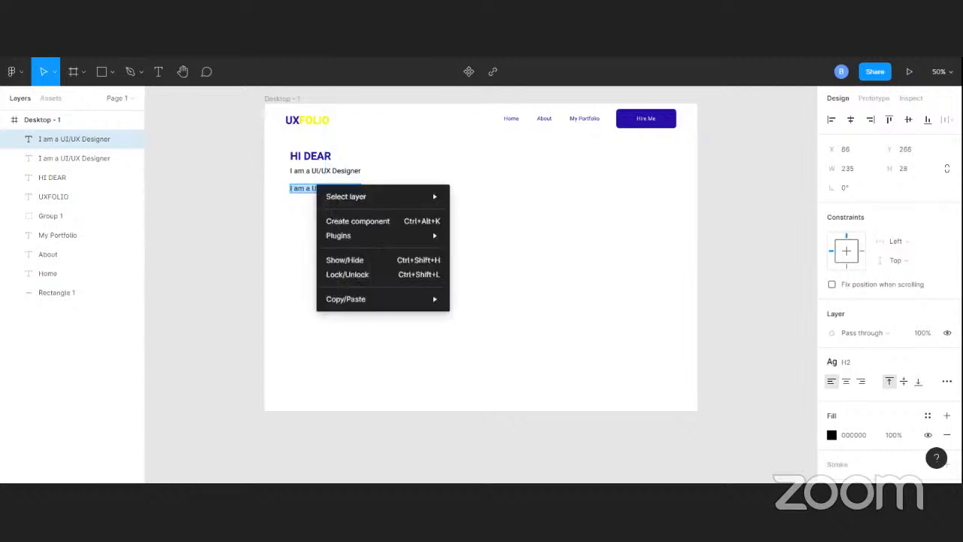
pyautogui.press('Escape')
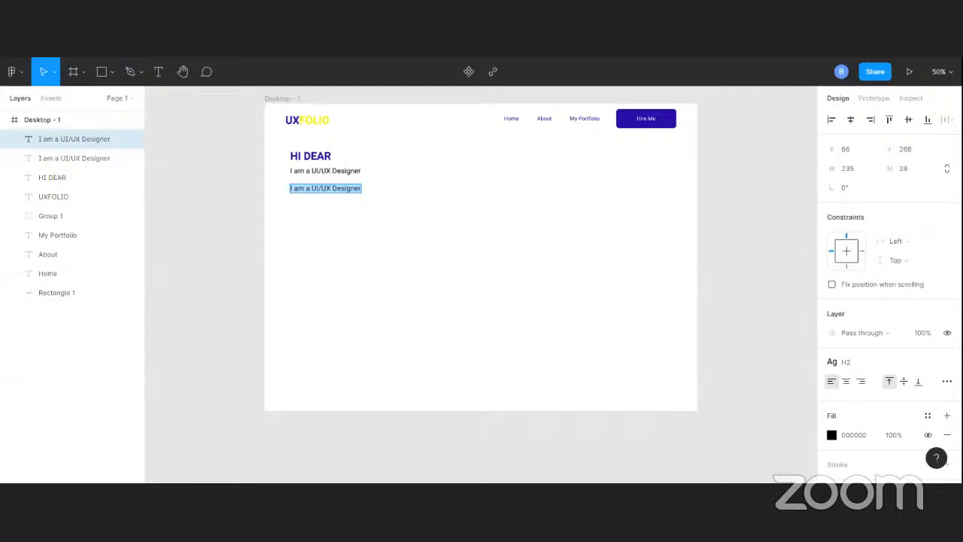
pyautogui.click(305, 188)
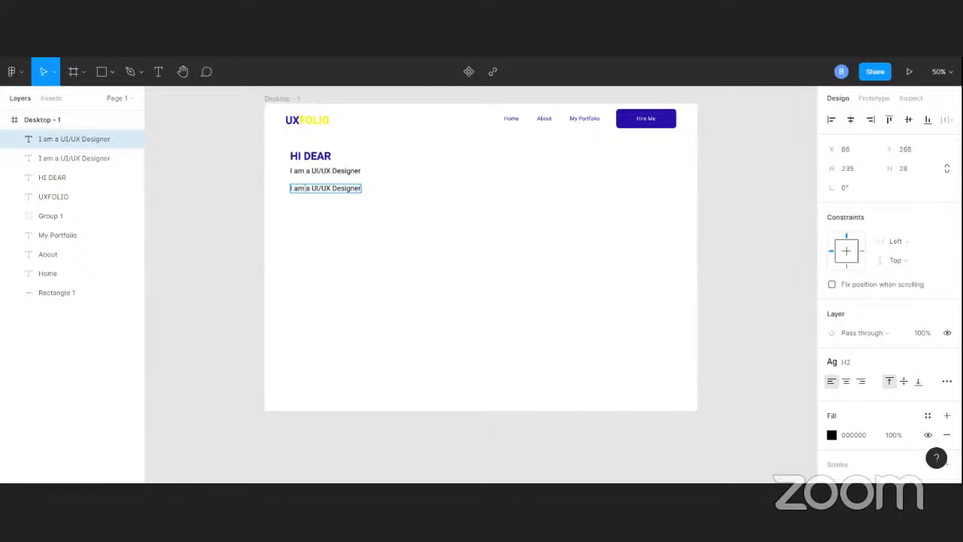
pyautogui.hotkey('ctrl', 'a')
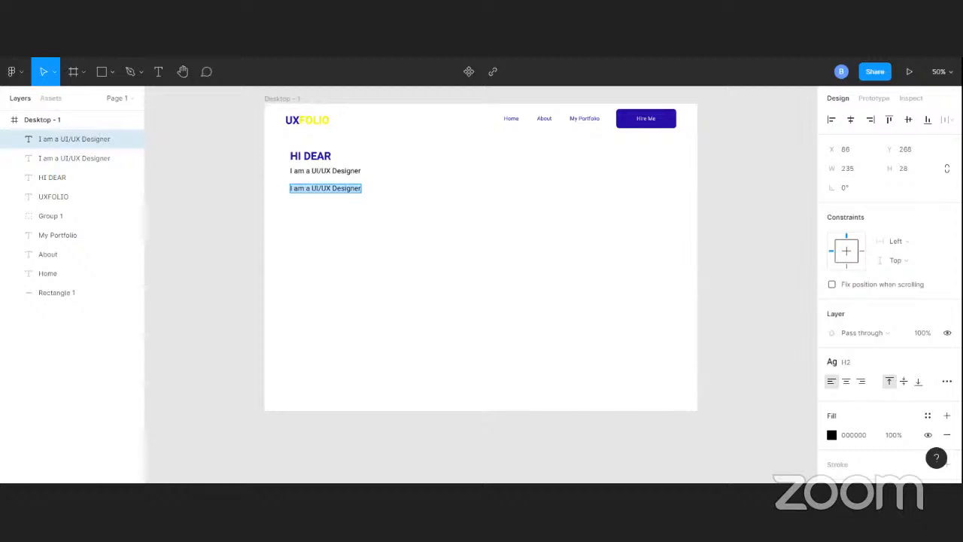
pyautogui.write('When Muse career coach Theresa Merrill does mock interviews with her clients, she always leads with, "Tell me about yourself."')
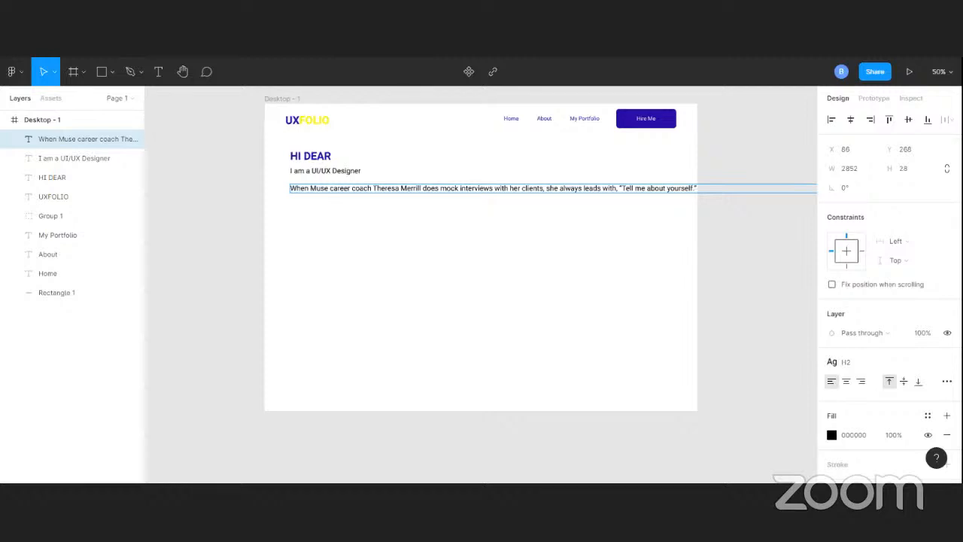
# Break the pasted paragraph into new lines before "with her clients" and "It's good practice"
pyautogui.click(495, 188)
pyautogui.press('Return')
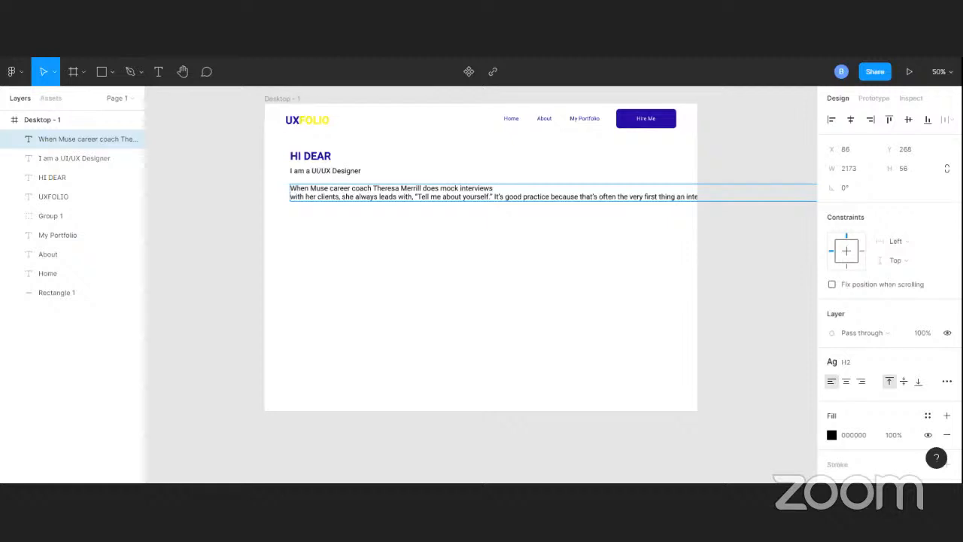
pyautogui.press('Return')
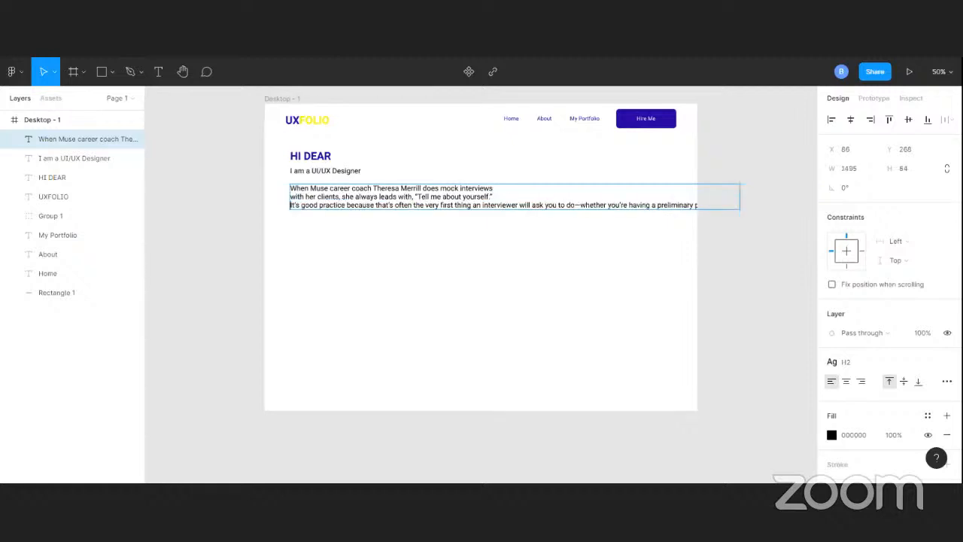
# Shorten the paragraph so it ends at "phone screen," and break it into three lines before "will ask you" and "a preliminary"
pyautogui.moveTo(400, 189); pyautogui.dragTo(463, 205)
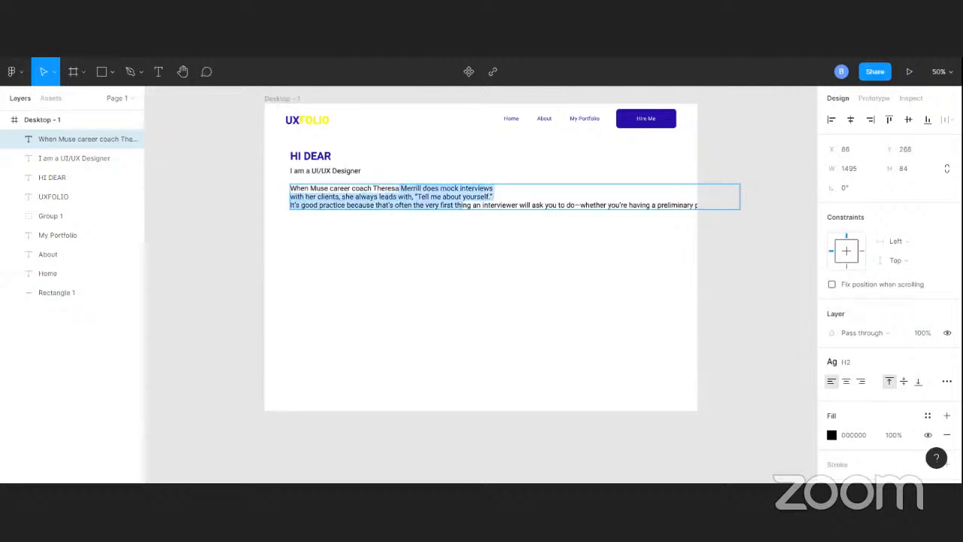
pyautogui.press('BackSpace')
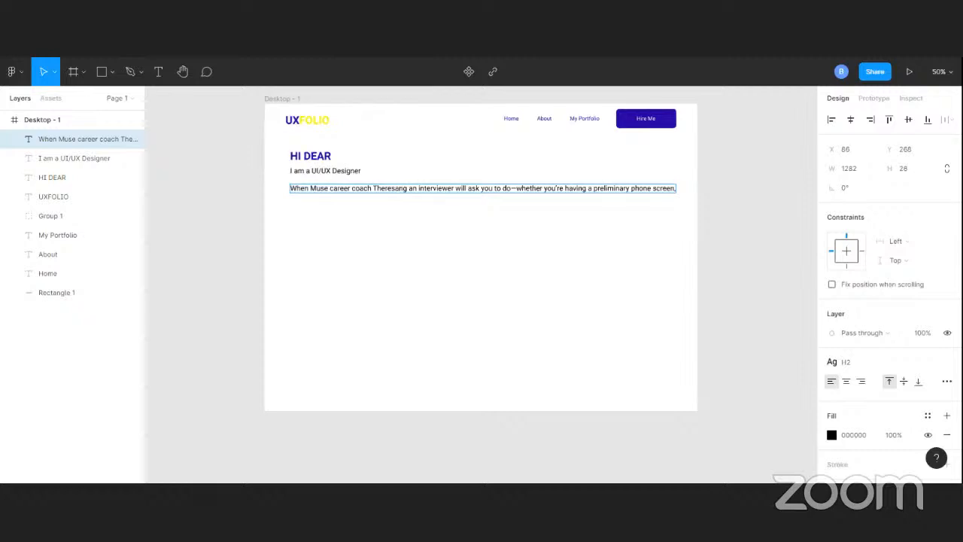
pyautogui.press('Return')
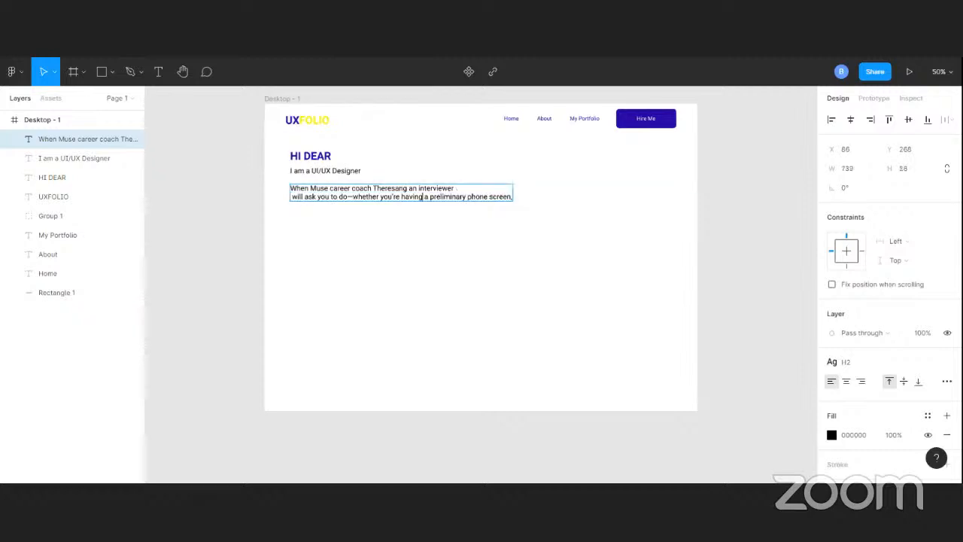
pyautogui.press('Return')
pyautogui.press('Escape')
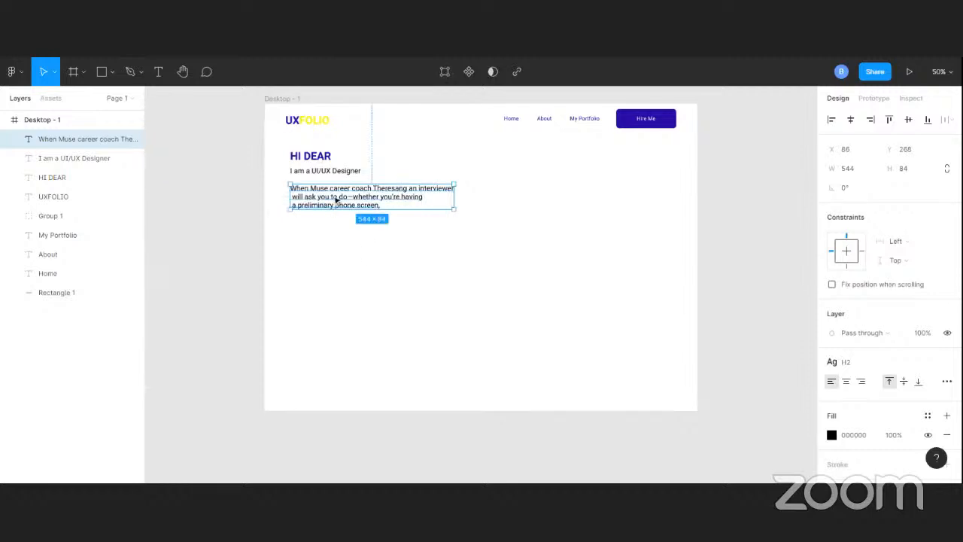
# Even out the spacing under HI DEAR by moving the designer line down slightly and the paragraph to about Y 272
pyautogui.moveTo(336, 200); pyautogui.dragTo(306, 198)
pyautogui.click(320, 173)
pyautogui.click(307, 198)
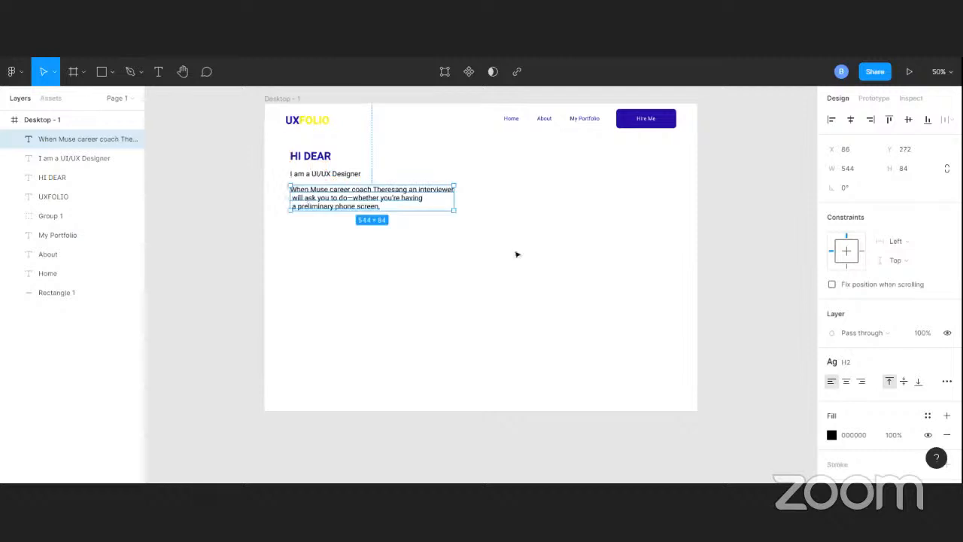
pyautogui.click(382, 100)
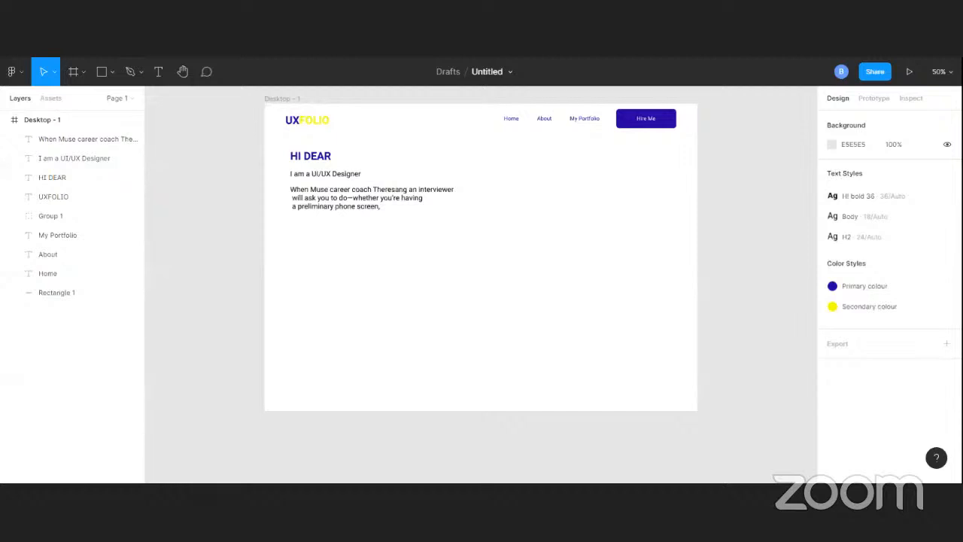
# Delete the paragraph's third line, "a preliminary phone screen," so that the text ends at "whether you're having"
pyautogui.click(332, 205)
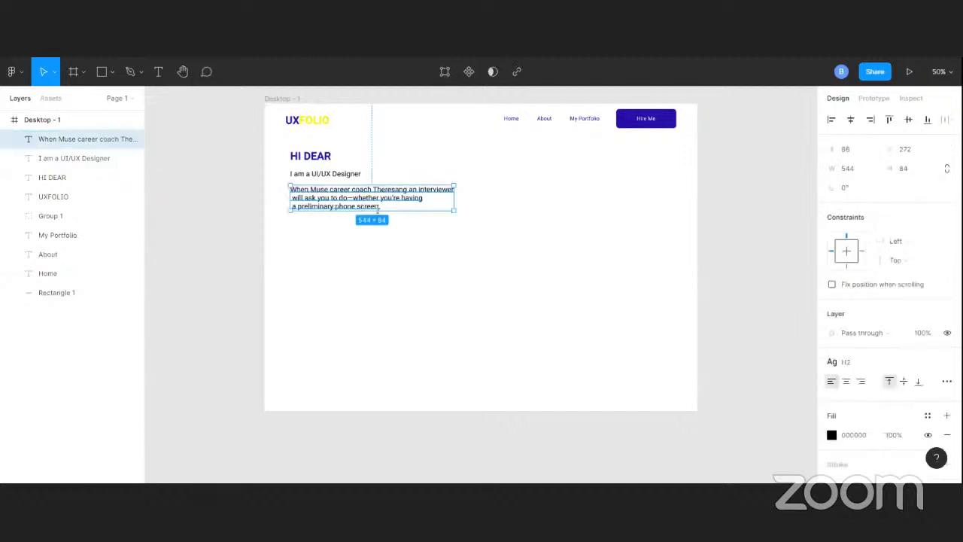
pyautogui.doubleClick(380, 207)
pyautogui.click(380, 207)
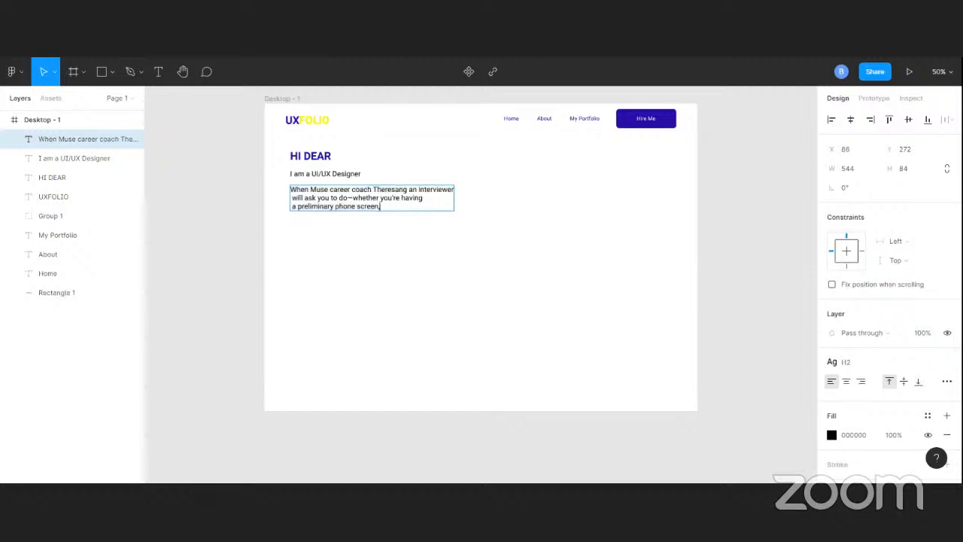
pyautogui.press('BackSpace')
pyautogui.press('BackSpace')
pyautogui.press('BackSpace')
pyautogui.press('BackSpace')
pyautogui.press('BackSpace')
pyautogui.press('BackSpace')
pyautogui.press('BackSpace')
pyautogui.press('BackSpace')
pyautogui.press('BackSpace')
pyautogui.press('BackSpace')
pyautogui.press('BackSpace')
pyautogui.press('BackSpace')
pyautogui.press('BackSpace')
pyautogui.press('BackSpace')
pyautogui.press('BackSpace')
pyautogui.press('BackSpace')
pyautogui.press('BackSpace')
pyautogui.press('BackSpace')
pyautogui.press('BackSpace')
pyautogui.press('BackSpace')
pyautogui.press('BackSpace')
pyautogui.press('BackSpace')
pyautogui.press('BackSpace')
pyautogui.press('BackSpace')
pyautogui.press('BackSpace')
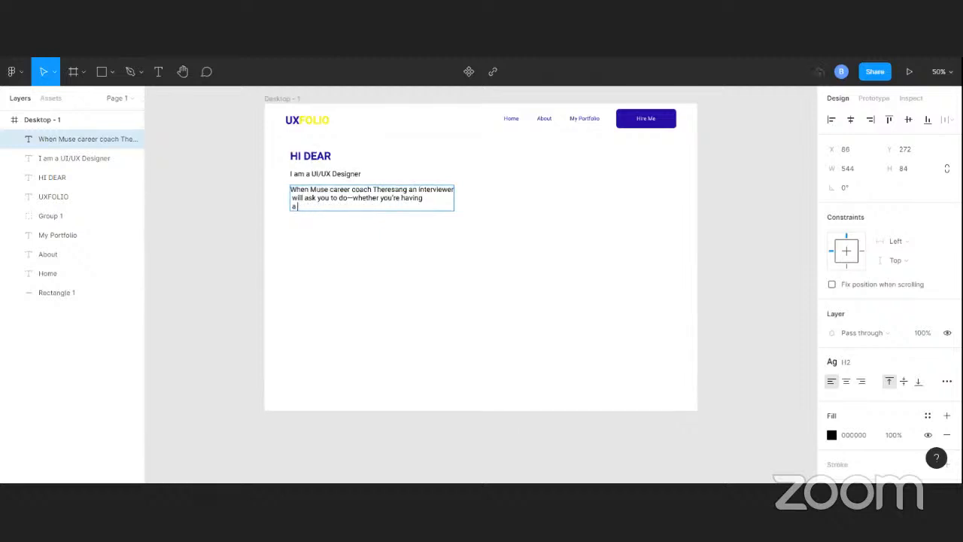
pyautogui.press('BackSpace')
pyautogui.press('BackSpace')
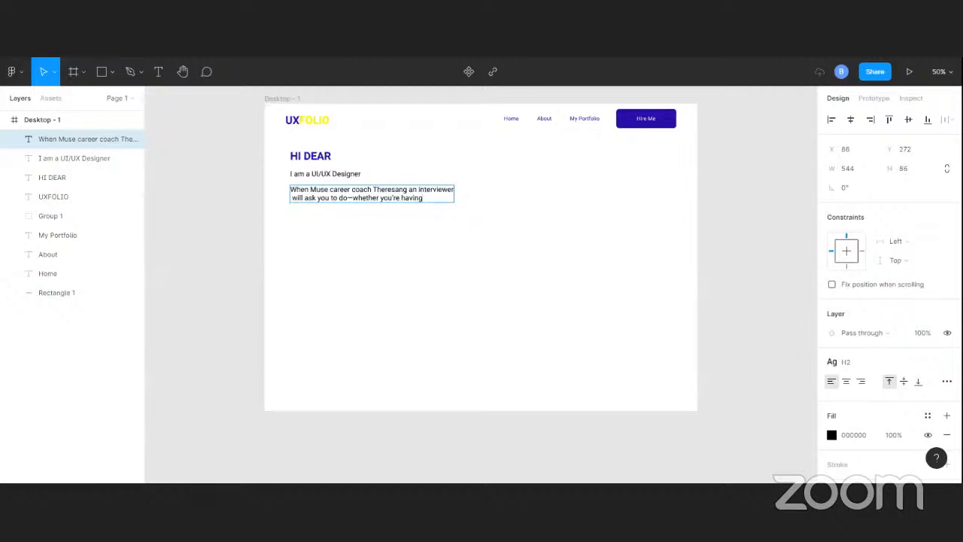
pyautogui.press('Escape')
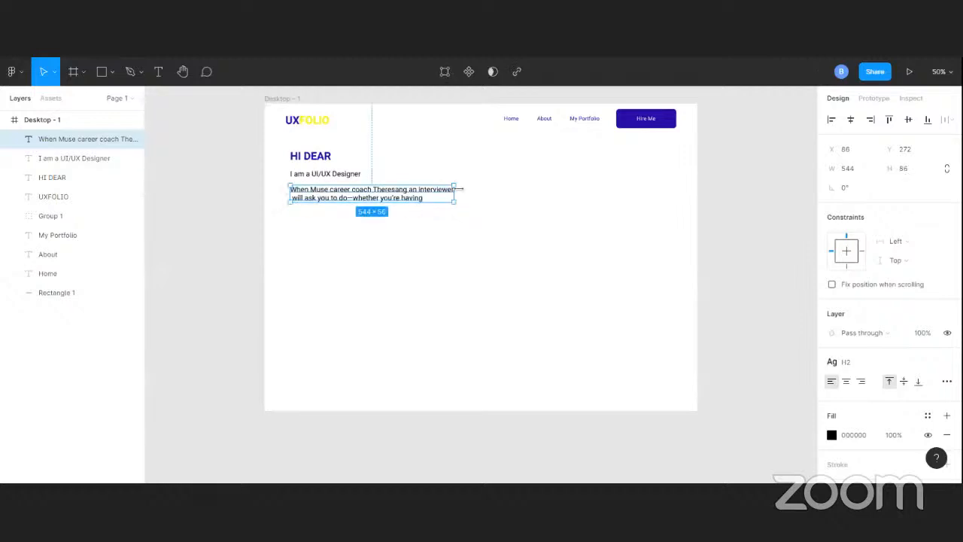
# Apply the Body text style to the two-line career coach paragraph
pyautogui.scroll(-2, 908, 395)
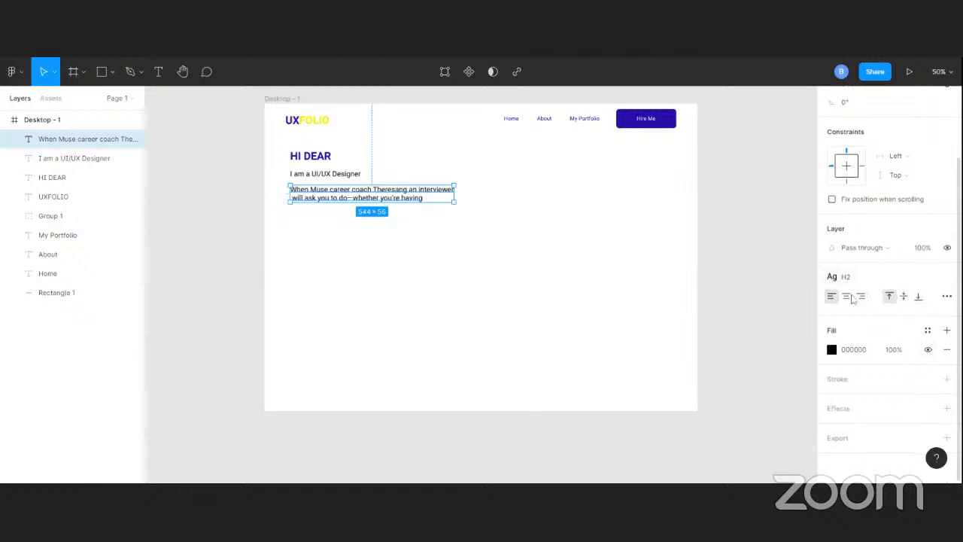
pyautogui.click(456, 208)
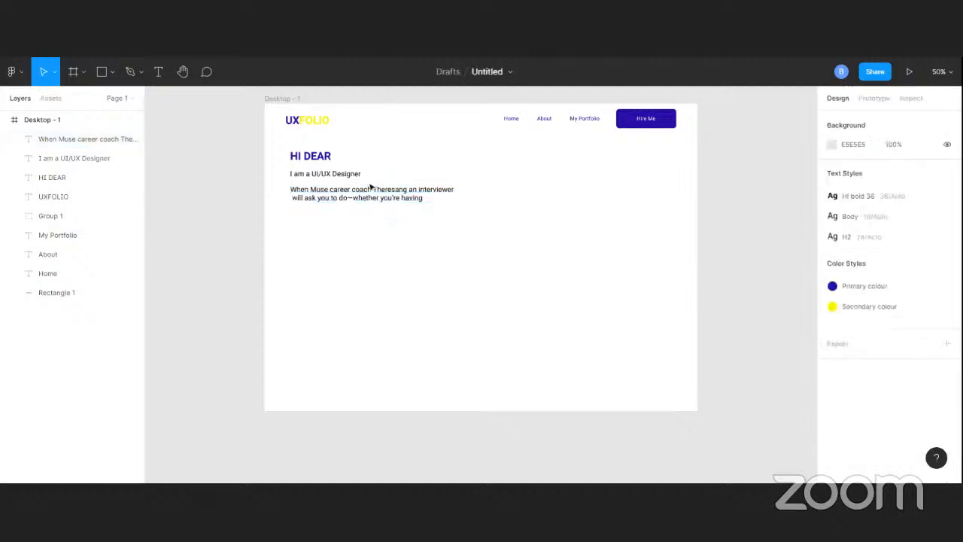
pyautogui.click(318, 195)
pyautogui.scroll(-2, 918, 299)
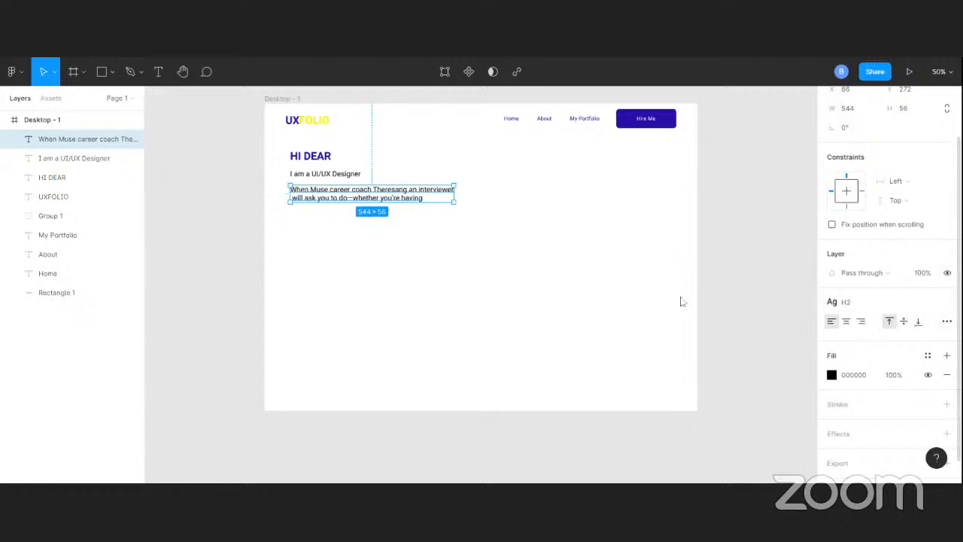
pyautogui.click(423, 245)
pyautogui.click(397, 197)
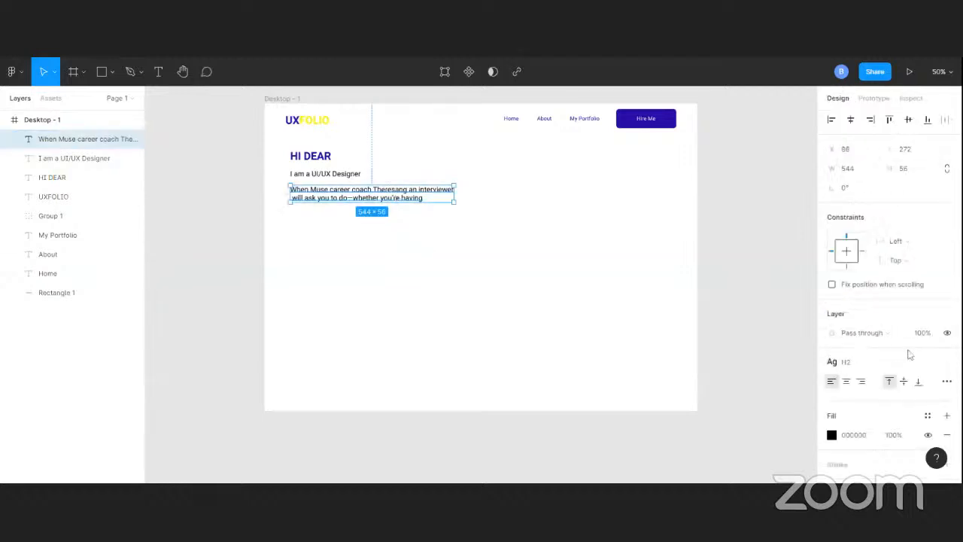
pyautogui.scroll(-3, 917, 365)
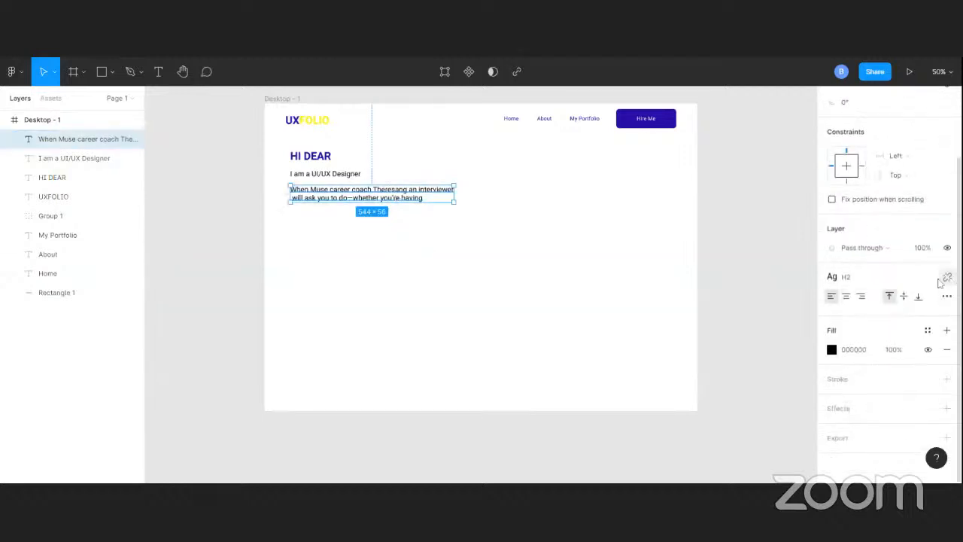
pyautogui.click(924, 279)
pyautogui.click(860, 360)
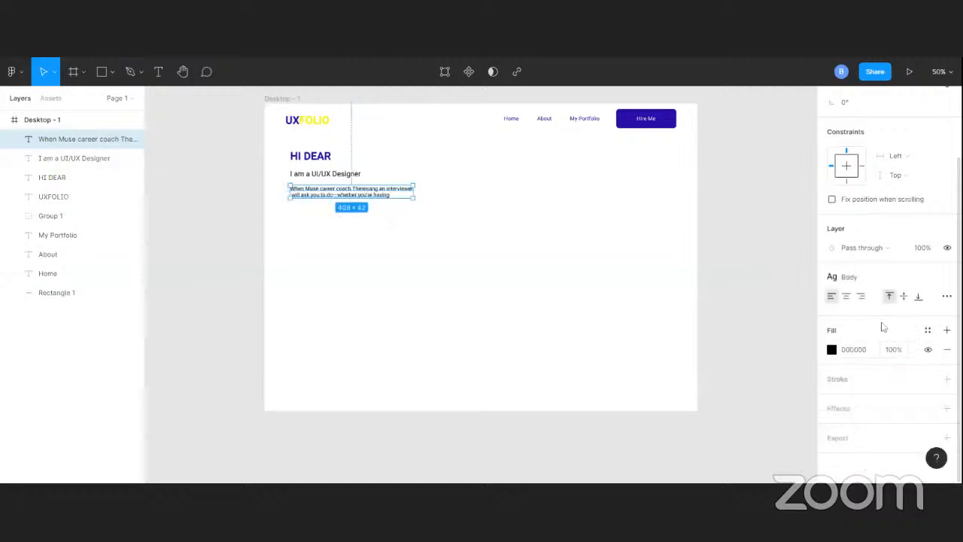
pyautogui.click(947, 298)
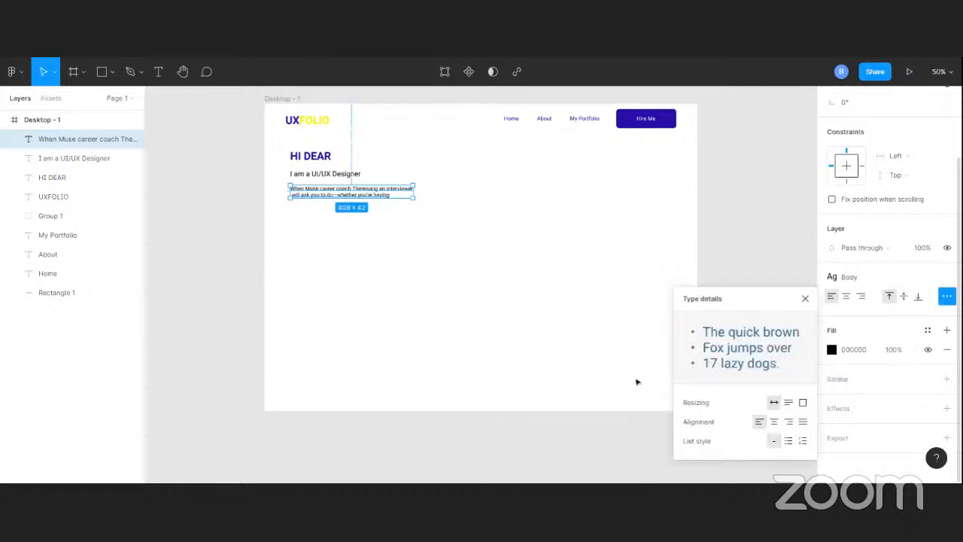
pyautogui.click(537, 318)
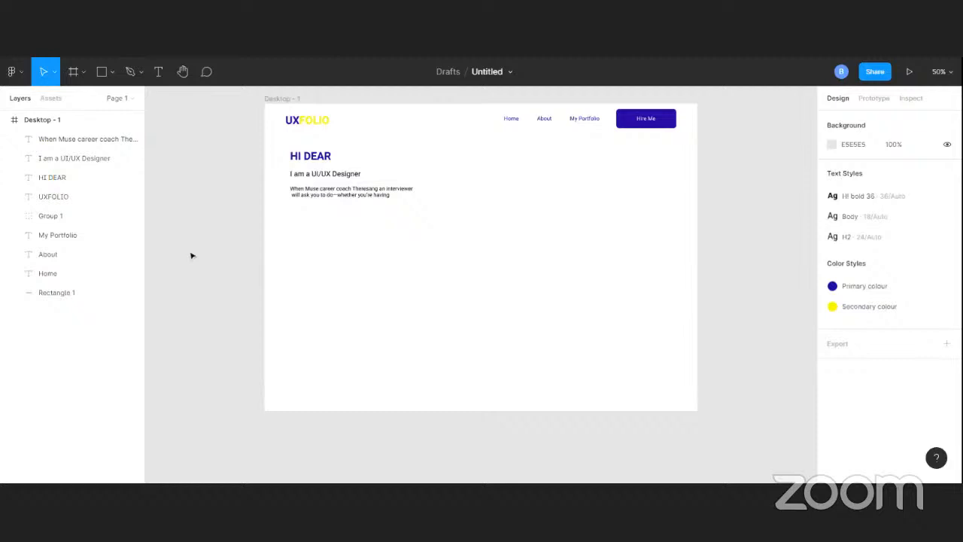
pyautogui.click(307, 195)
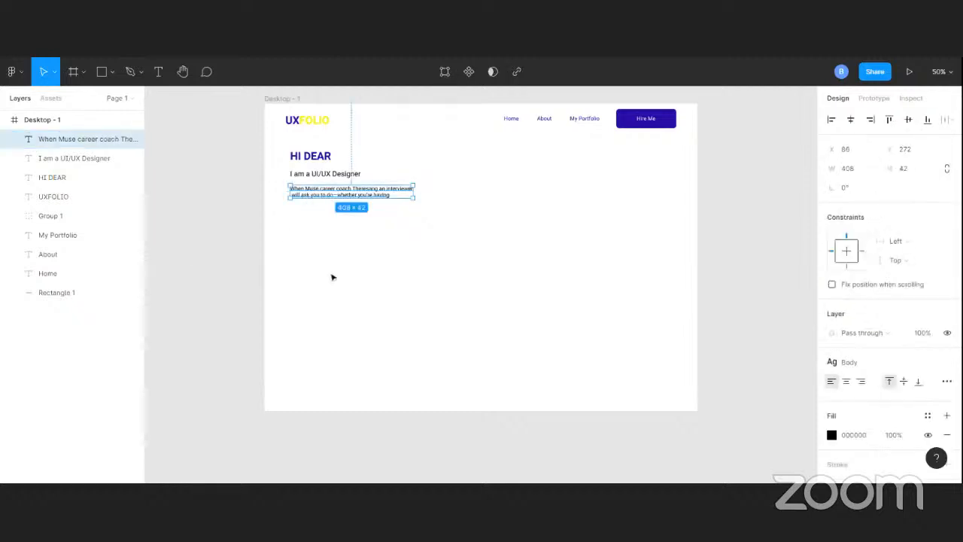
pyautogui.click(330, 277)
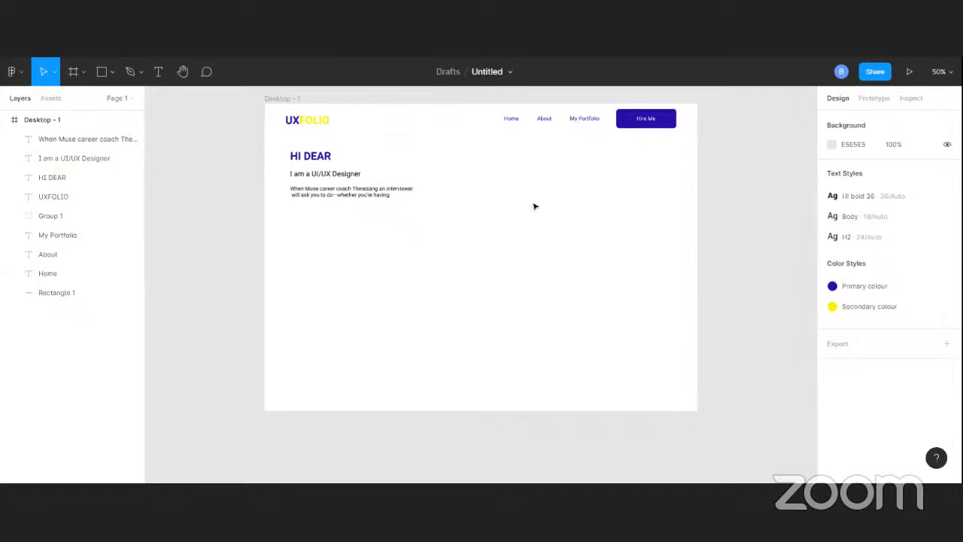
pyautogui.hotkey('ctrl', 'v')
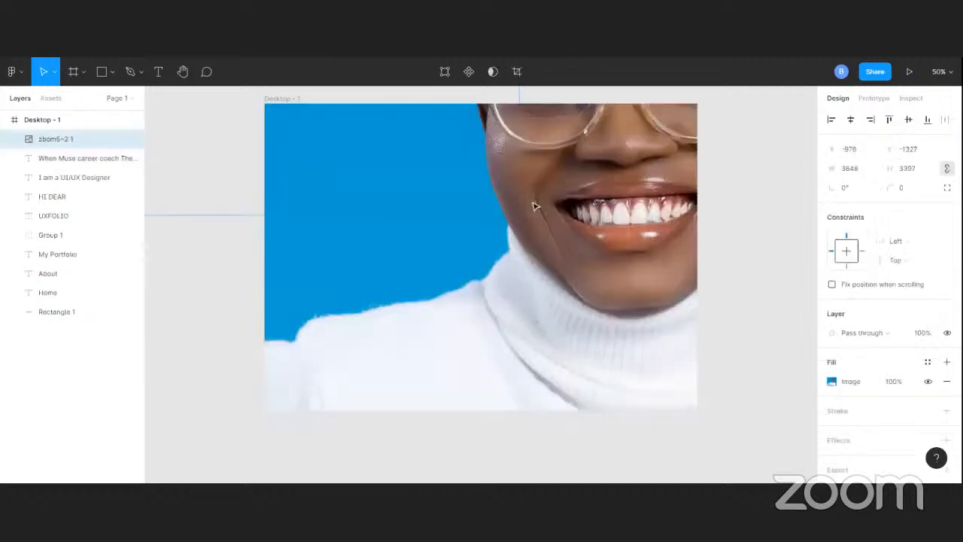
pyautogui.moveTo(535, 206); pyautogui.dragTo(475, 278)
pyautogui.press('Delete')
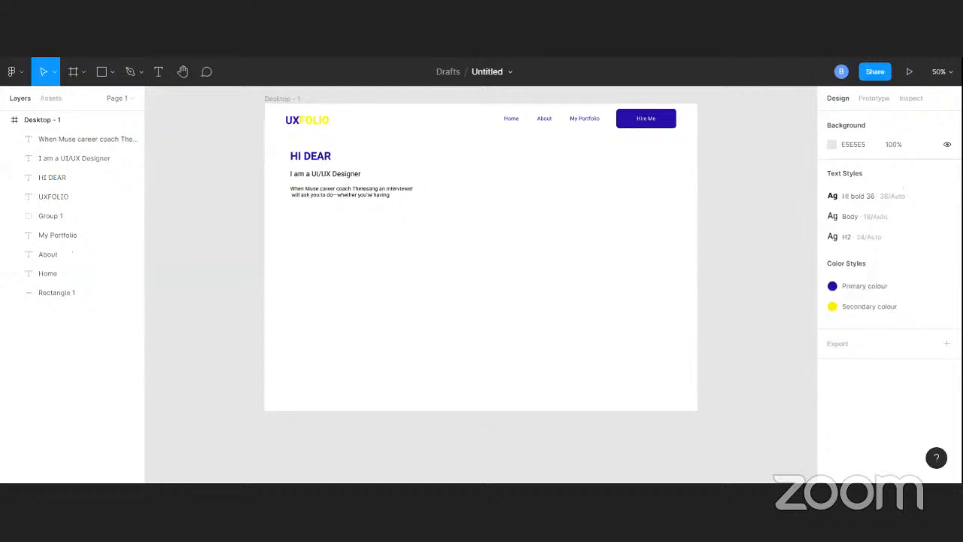
# Paste the copied portrait photo onto the canvas outside the frame and scale it down proportionally to about 740 × 689
pyautogui.hotkey('ctrl', 'v')
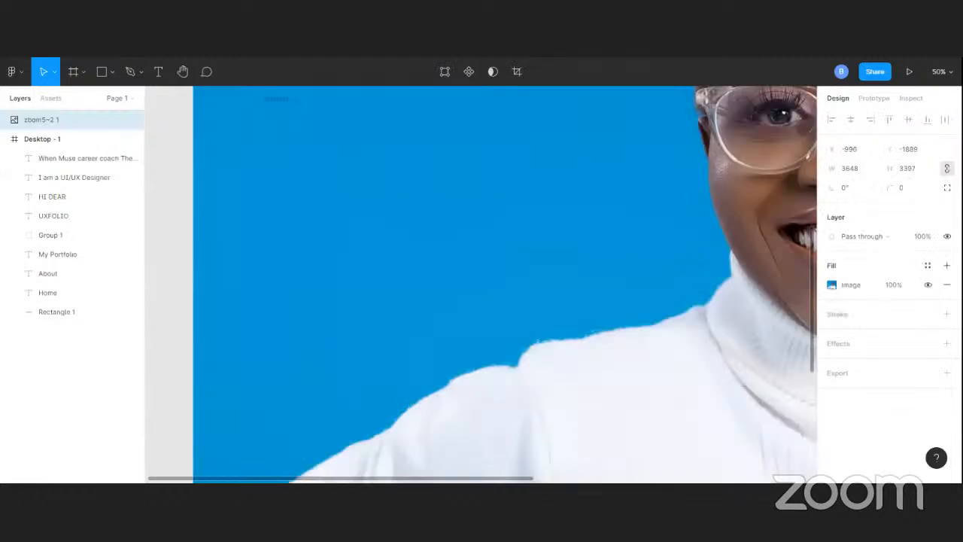
pyautogui.hotkey('shift', '1')
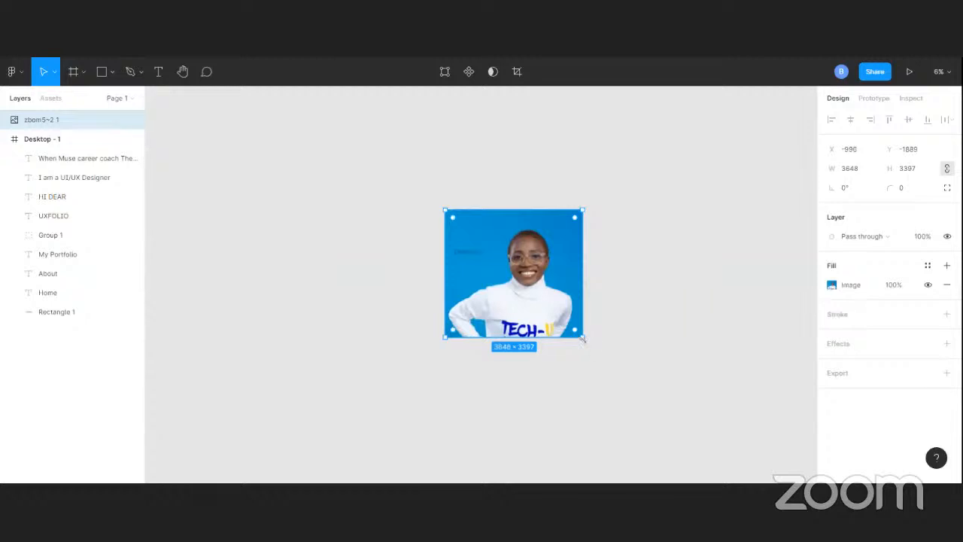
pyautogui.moveTo(583, 338); pyautogui.dragTo(509, 268)
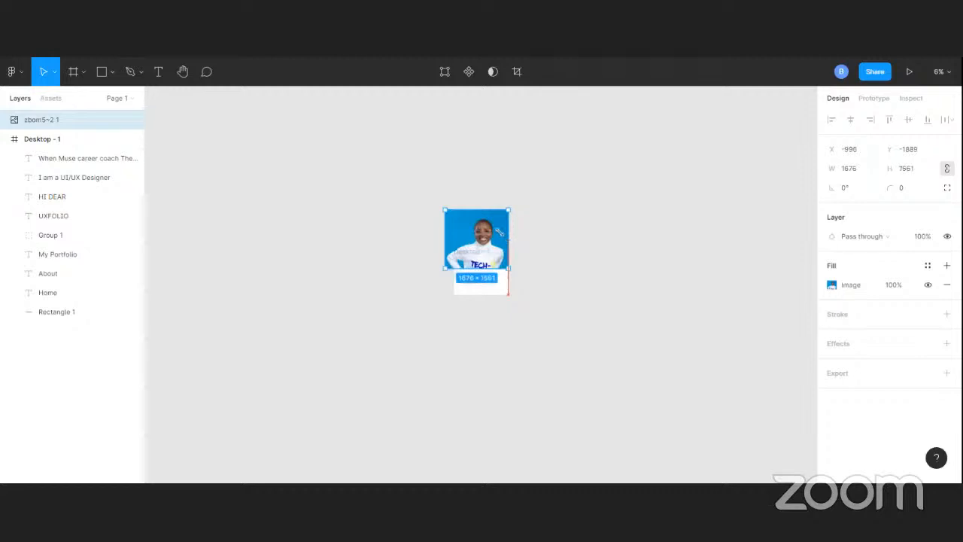
pyautogui.moveTo(500, 232); pyautogui.dragTo(473, 219)
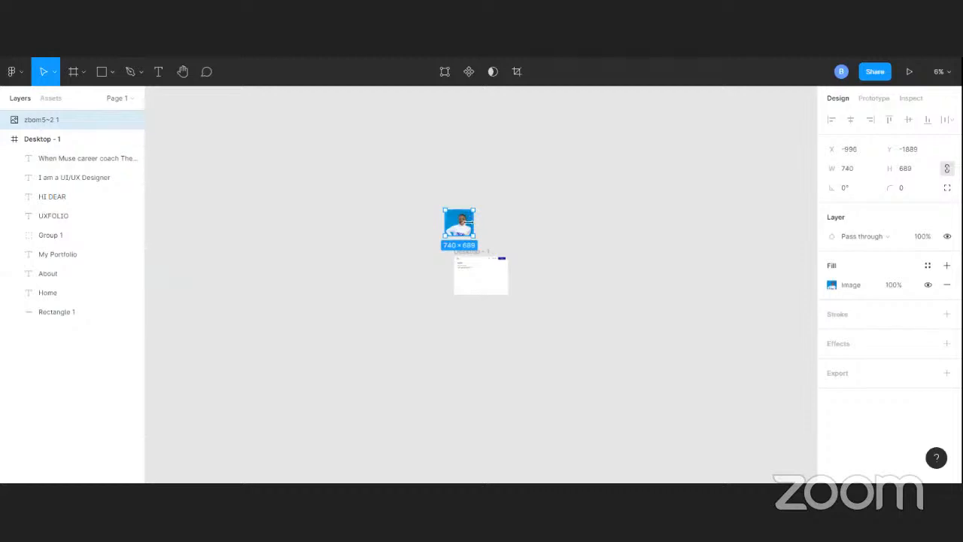
# Move the portrait photo into the Desktop - 1 frame beside the intro text, at about X 646, Y 154
pyautogui.hotkey('ctrl', '+')
pyautogui.hotkey('ctrl', '+')
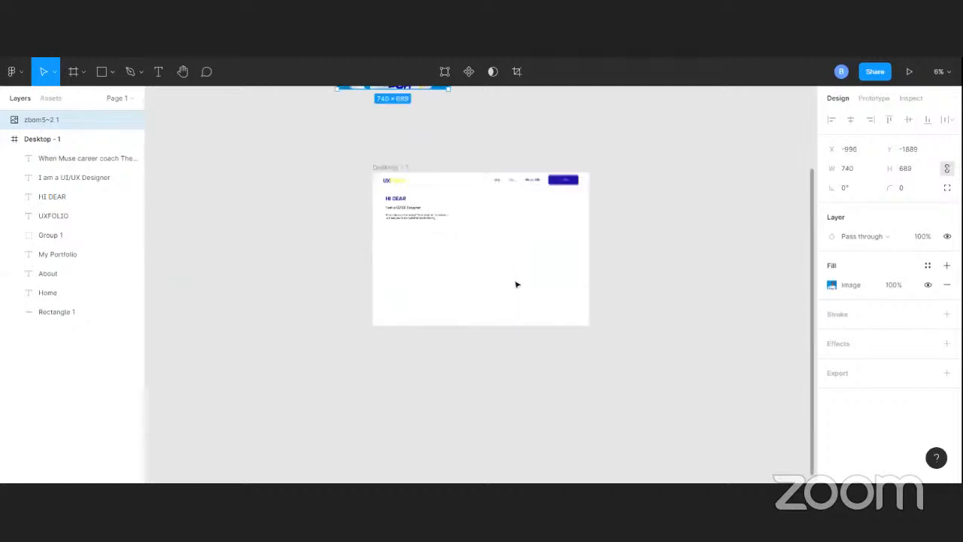
pyautogui.hotkey('ctrl', '+')
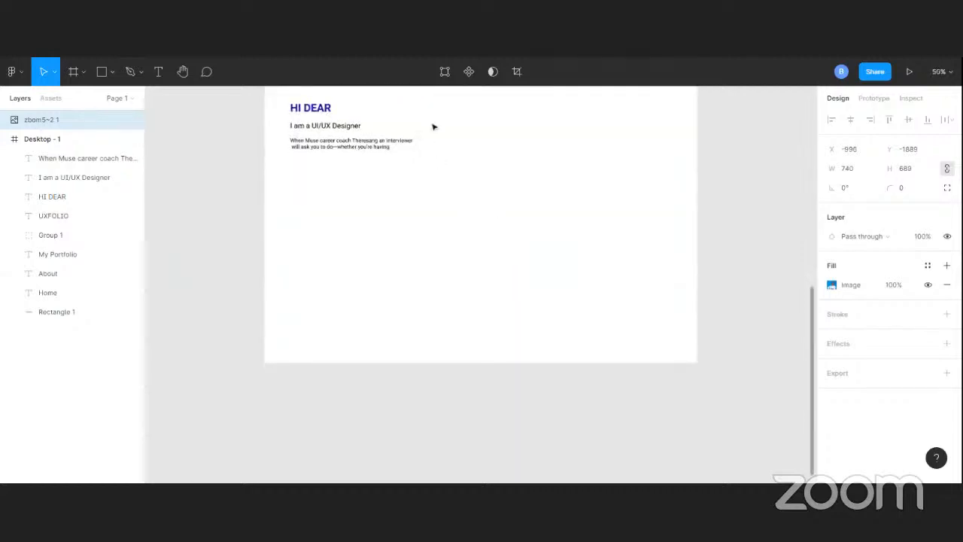
pyautogui.scroll(-1, 432, 126)
pyautogui.hotkey('ctrl', '-')
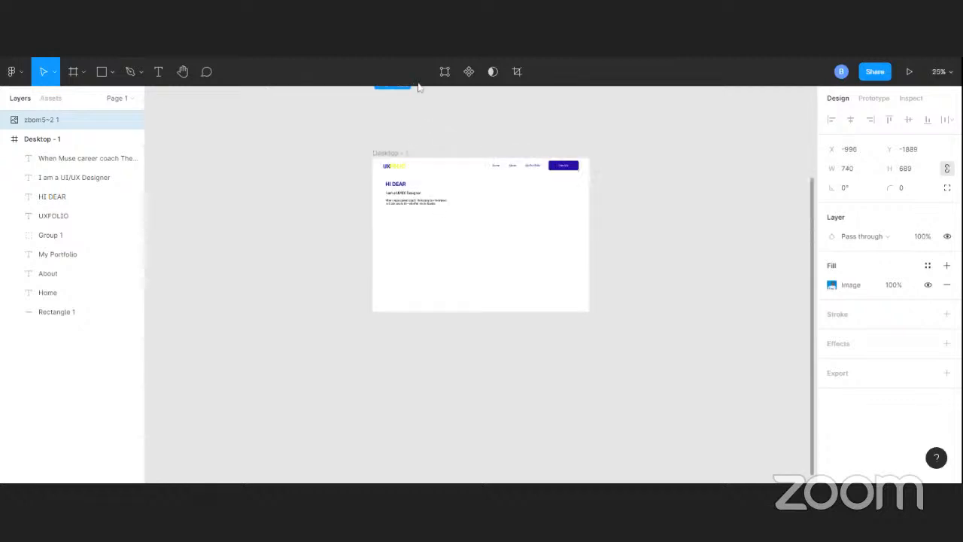
pyautogui.scroll(1, 657, 229)
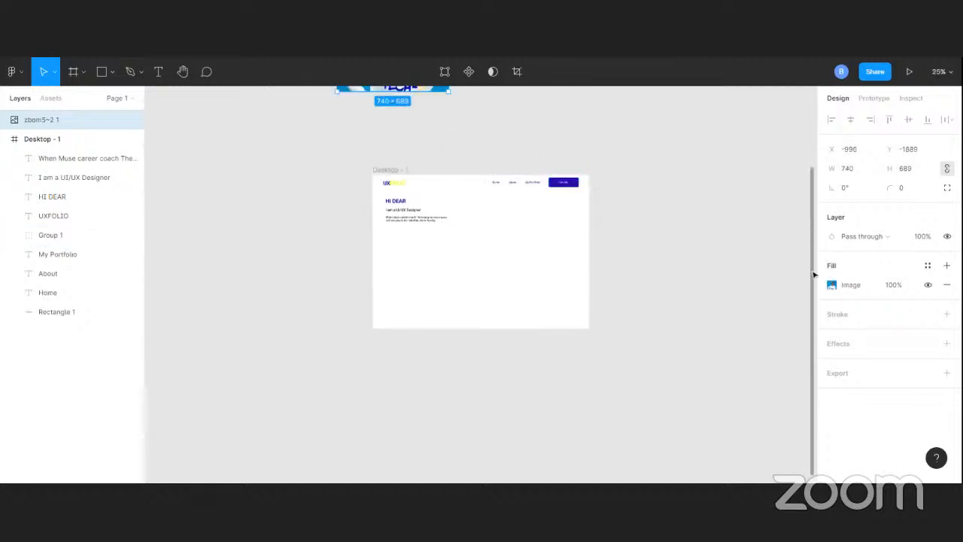
pyautogui.moveTo(813, 273); pyautogui.dragTo(815, 204)
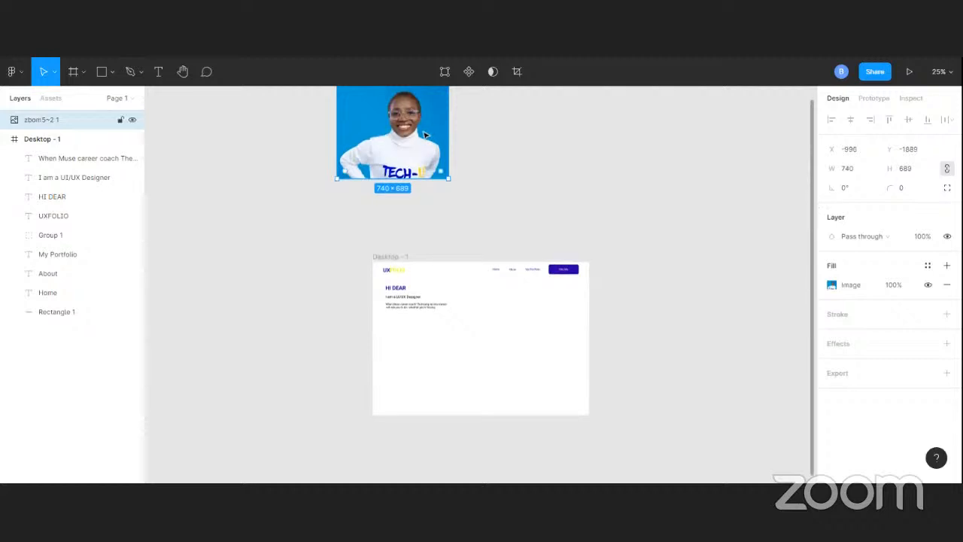
pyautogui.moveTo(425, 135); pyautogui.dragTo(559, 347)
# Try to remove the portrait photo's blue background by running the Remove BG plugin on it twice
pyautogui.rightClick(555, 342)
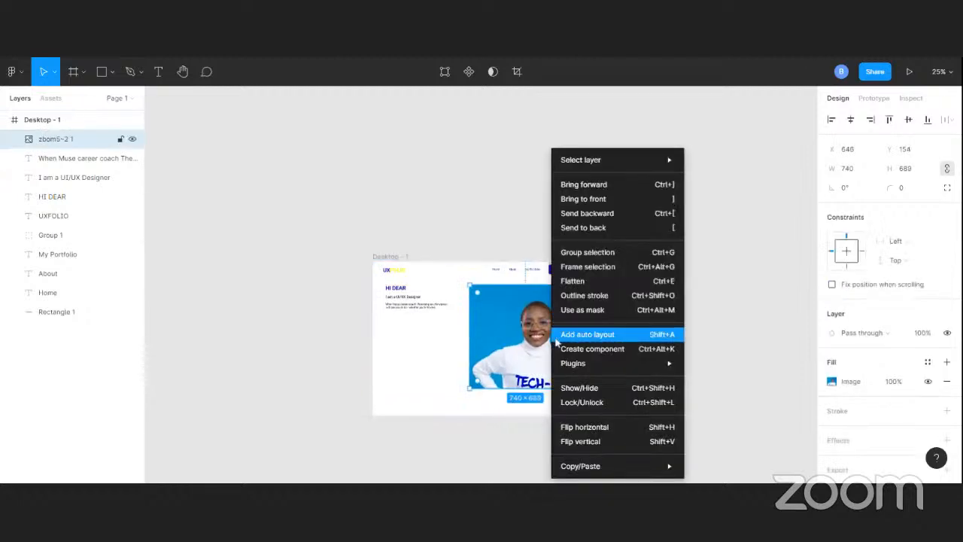
pyautogui.moveTo(669, 364)
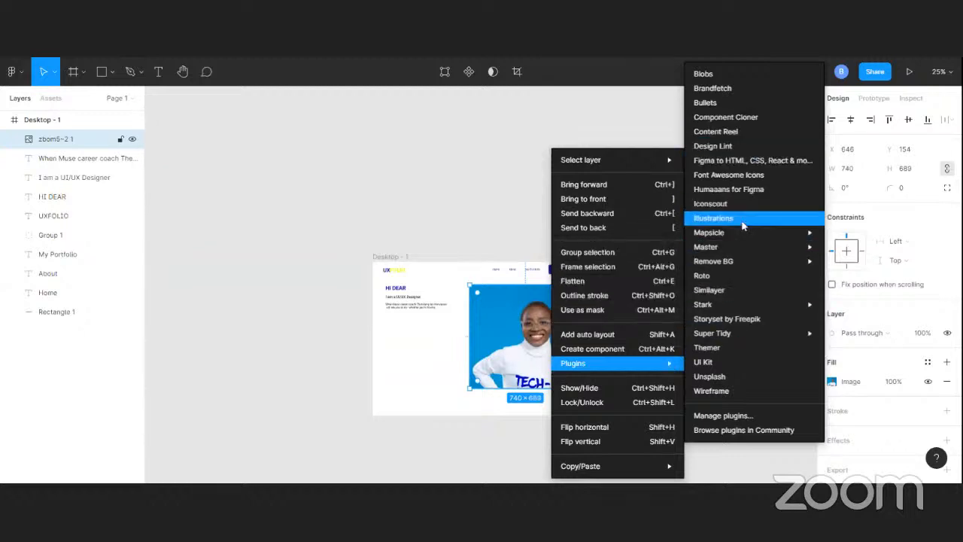
pyautogui.moveTo(730, 268)
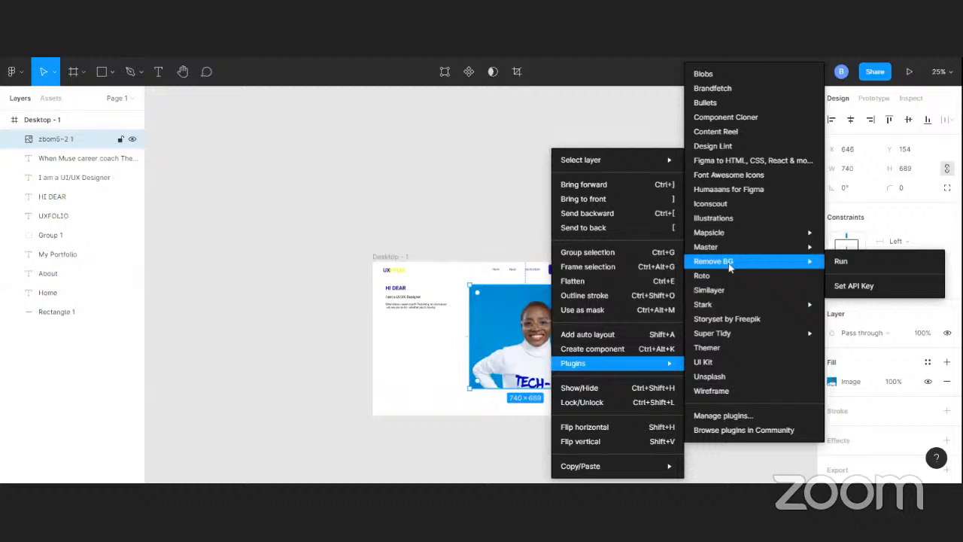
pyautogui.click(844, 264)
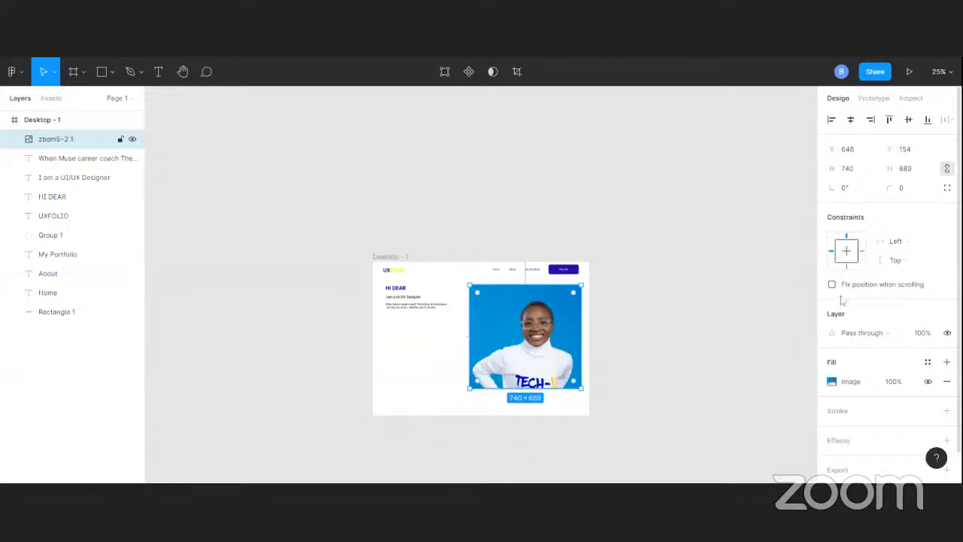
pyautogui.rightClick(550, 349)
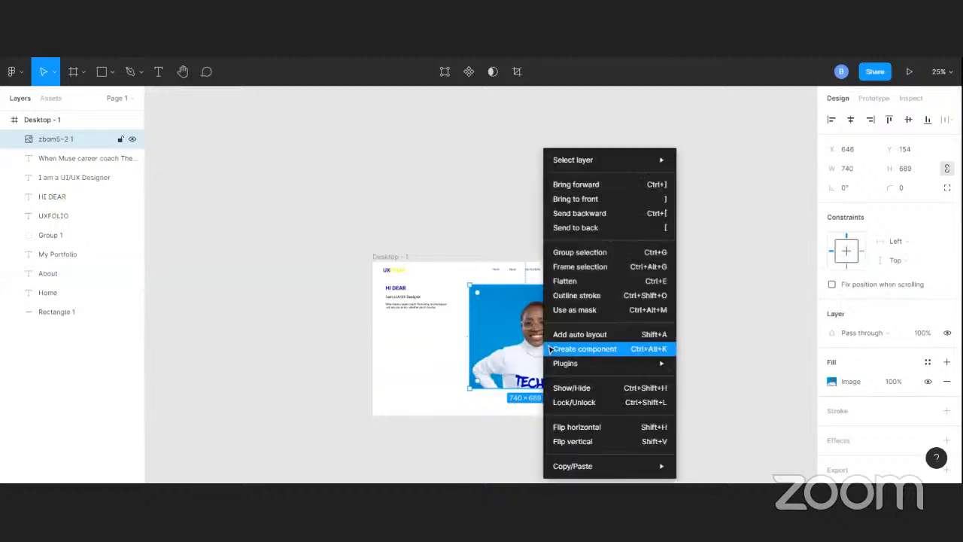
pyautogui.moveTo(630, 364)
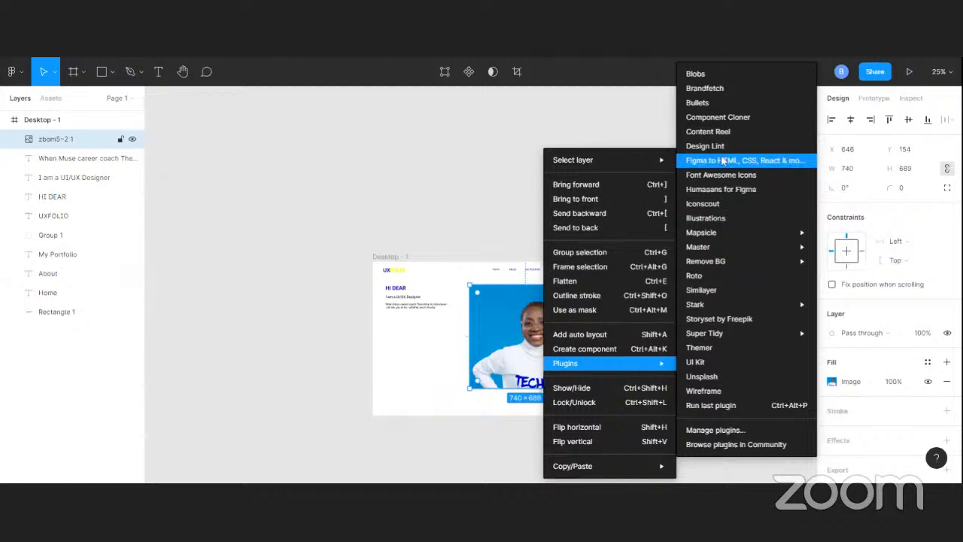
pyautogui.moveTo(726, 263)
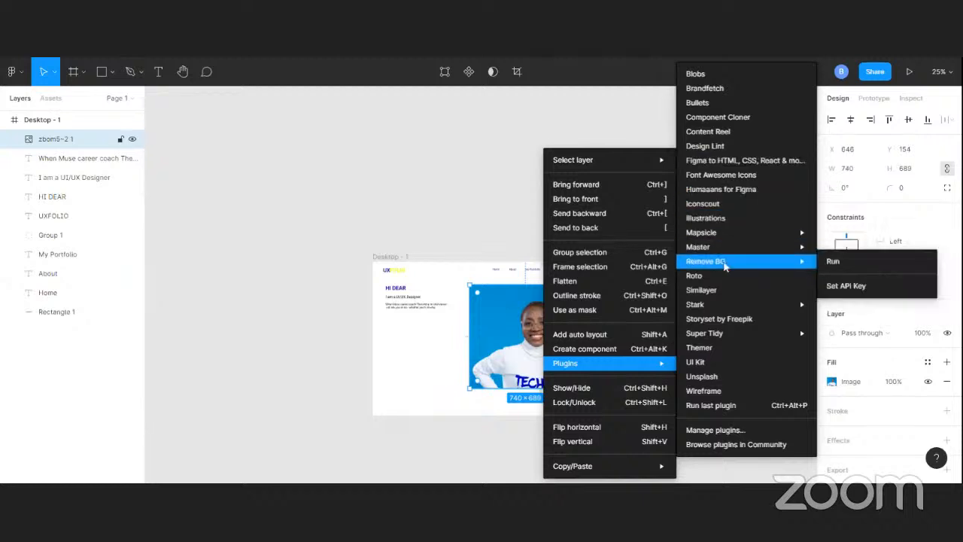
pyautogui.click(892, 267)
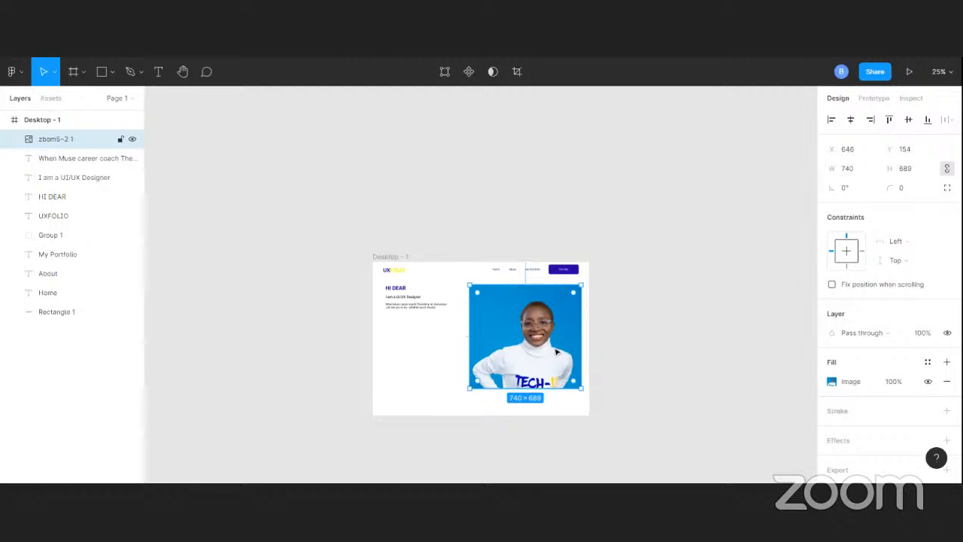
pyautogui.press('Delete')
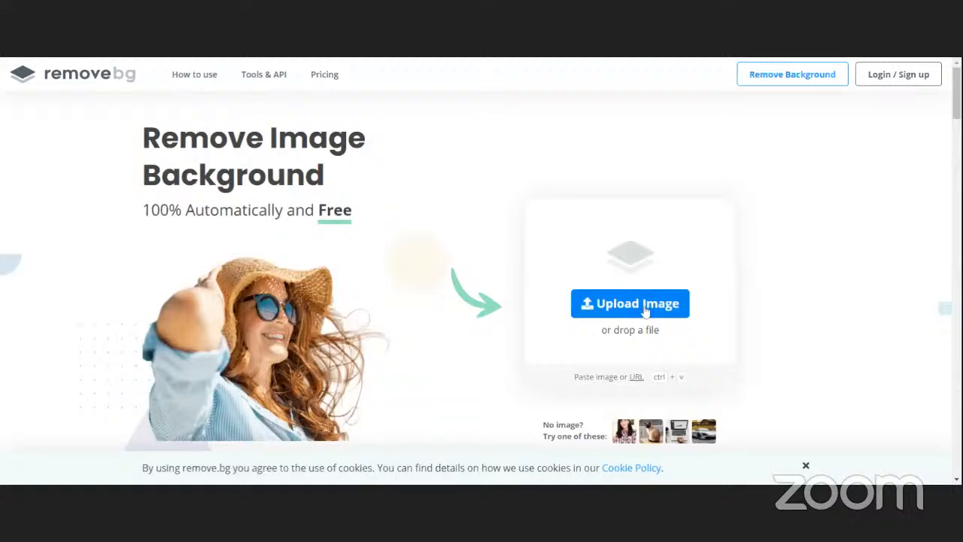
# Paste the background-free portrait into the Desktop - 1 frame beside the intro text and enlarge it proportionally to about 810 × 754
pyautogui.click(649, 308)
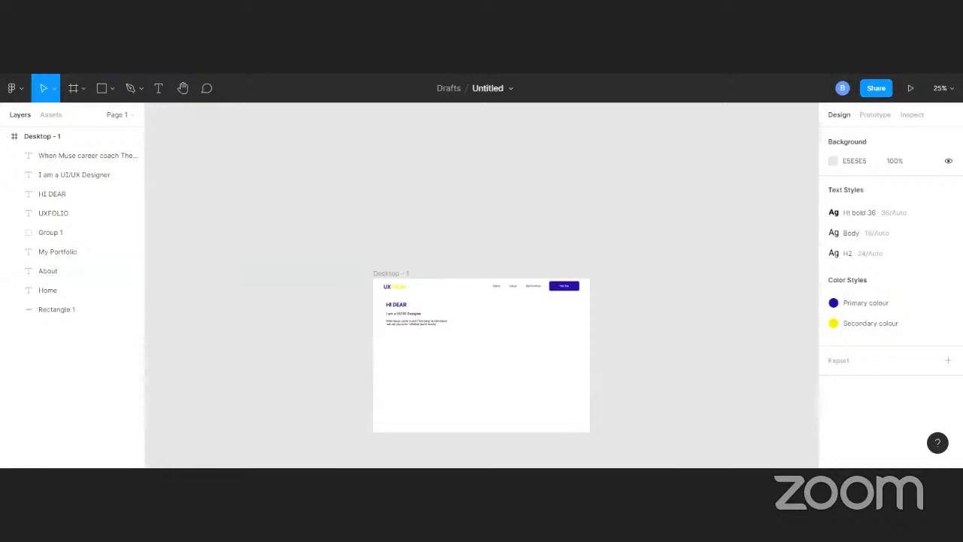
pyautogui.hotkey('ctrl', 'v')
pyautogui.moveTo(566, 322); pyautogui.dragTo(547, 332)
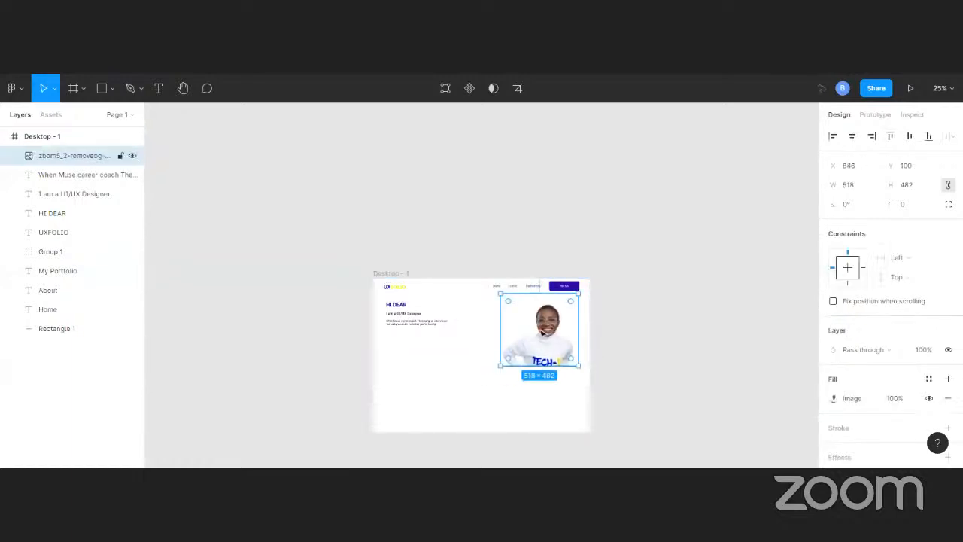
pyautogui.moveTo(500, 370); pyautogui.dragTo(456, 407)
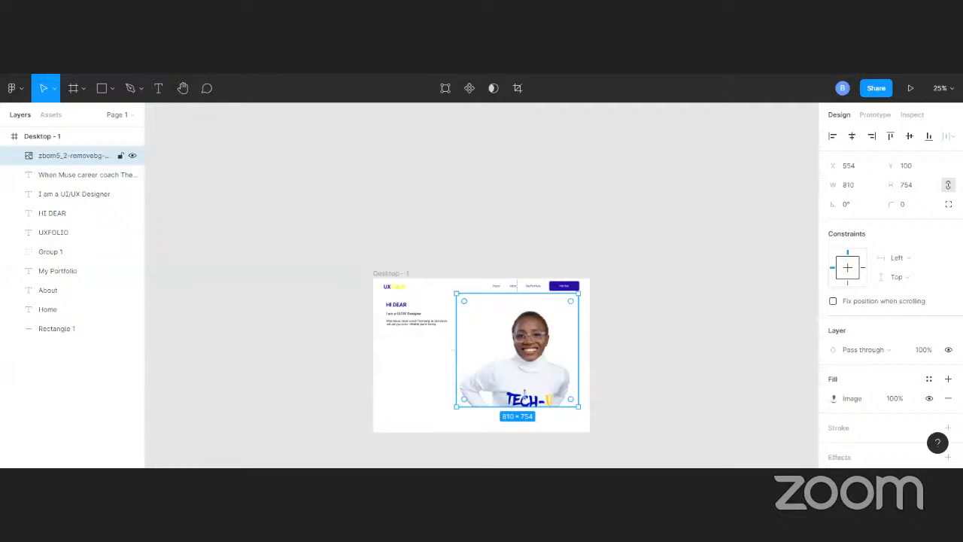
pyautogui.click(636, 356)
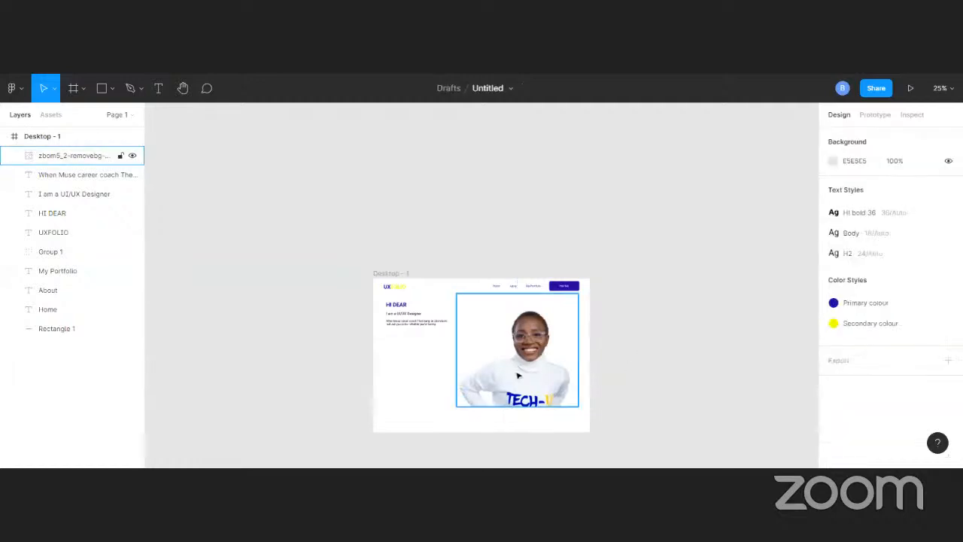
pyautogui.scroll(5, 518, 376)
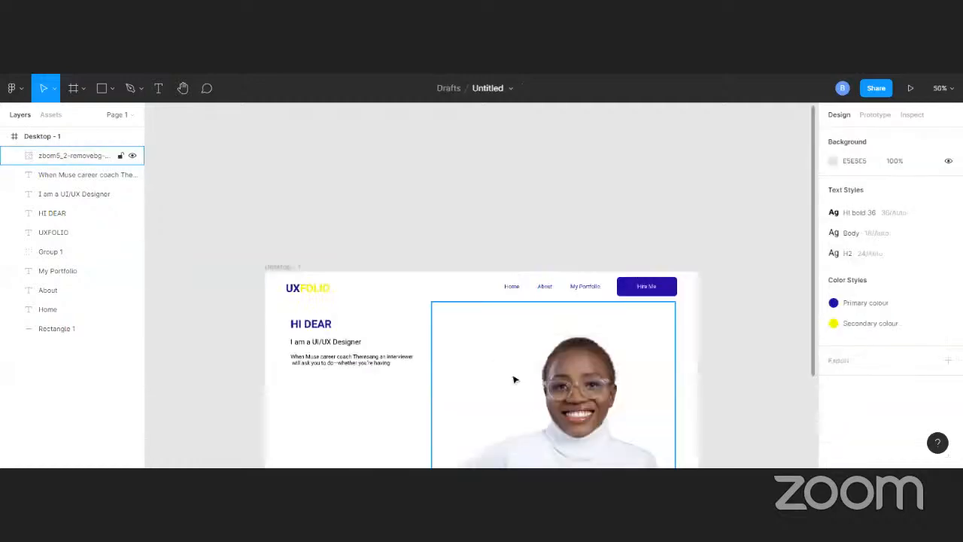
pyautogui.scroll(-1, 631, 314)
pyautogui.scroll(-3, 663, 300)
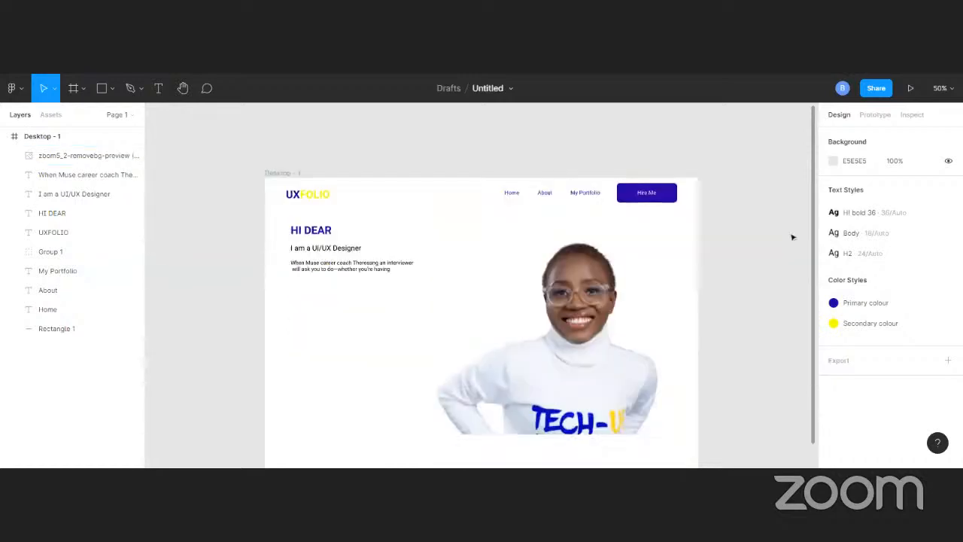
pyautogui.scroll(-1, 451, 242)
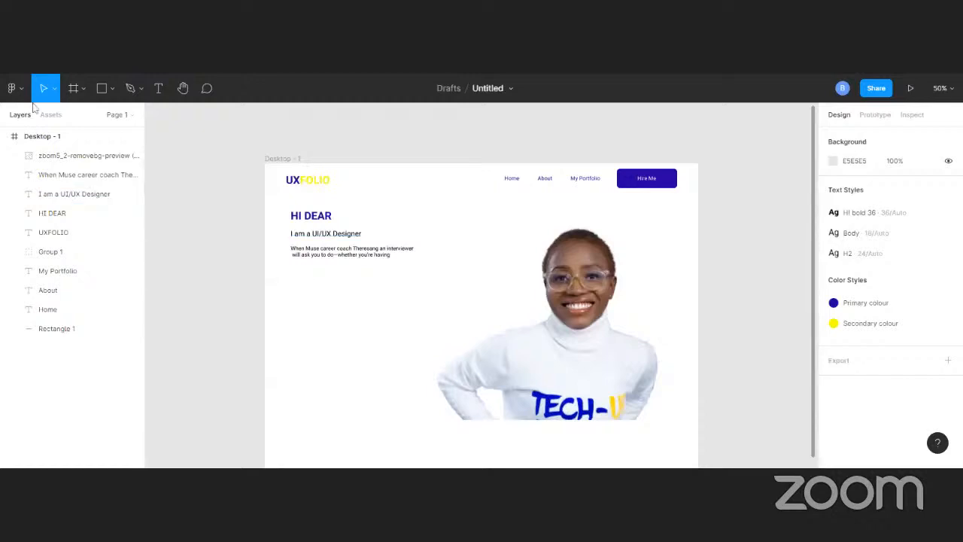
# Draw a full-width rectangle covering the frame below the header, 1440 × 928 at X 0, Y 96
pyautogui.click(98, 88)
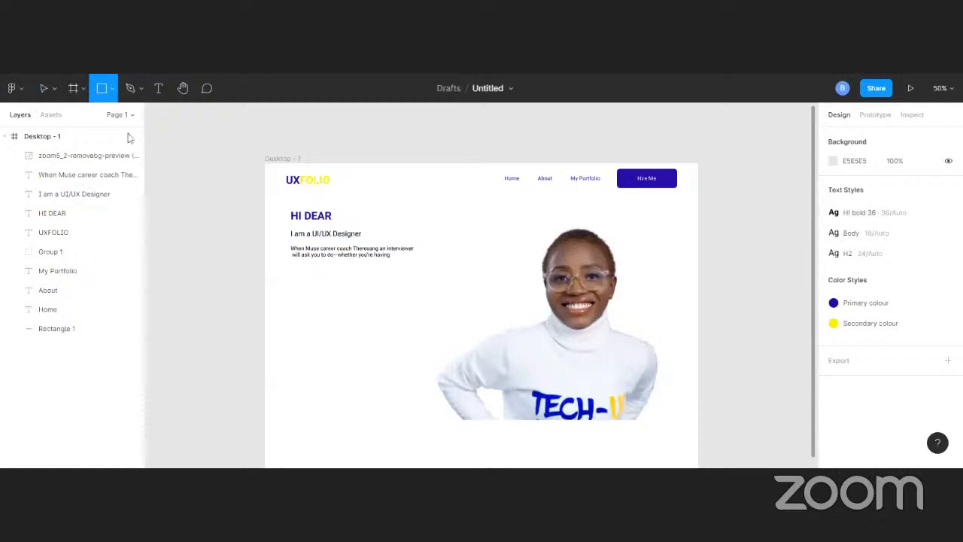
pyautogui.moveTo(265, 192)
pyautogui.mouseDown()
pyautogui.moveTo(293, 264)
pyautogui.moveTo(371, 307)
pyautogui.mouseUp()
pyautogui.moveTo(425, 335)
pyautogui.mouseDown()
pyautogui.moveTo(654, 413)
pyautogui.moveTo(698, 462)
pyautogui.mouseUp()
pyautogui.moveTo(693, 340)
pyautogui.mouseDown()
pyautogui.moveTo(688, 271)
pyautogui.moveTo(694, 248)
pyautogui.moveTo(700, 266)
pyautogui.moveTo(700, 248)
pyautogui.moveTo(685, 241)
pyautogui.mouseUp()
pyautogui.scroll(5, 628, 183)
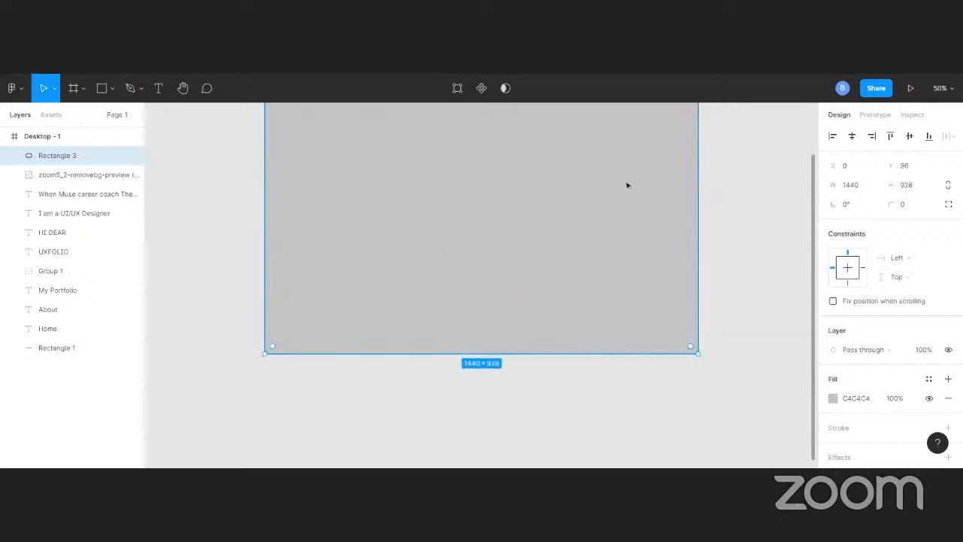
pyautogui.scroll(2, 606, 180)
# Send the large rectangle to the back, behind the portrait and the intro text
pyautogui.rightClick(438, 134)
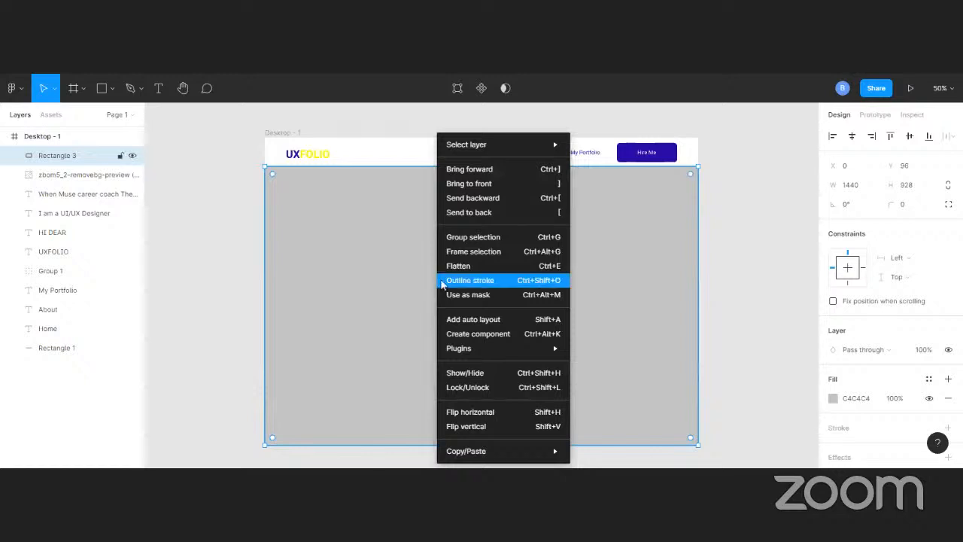
pyautogui.click(480, 199)
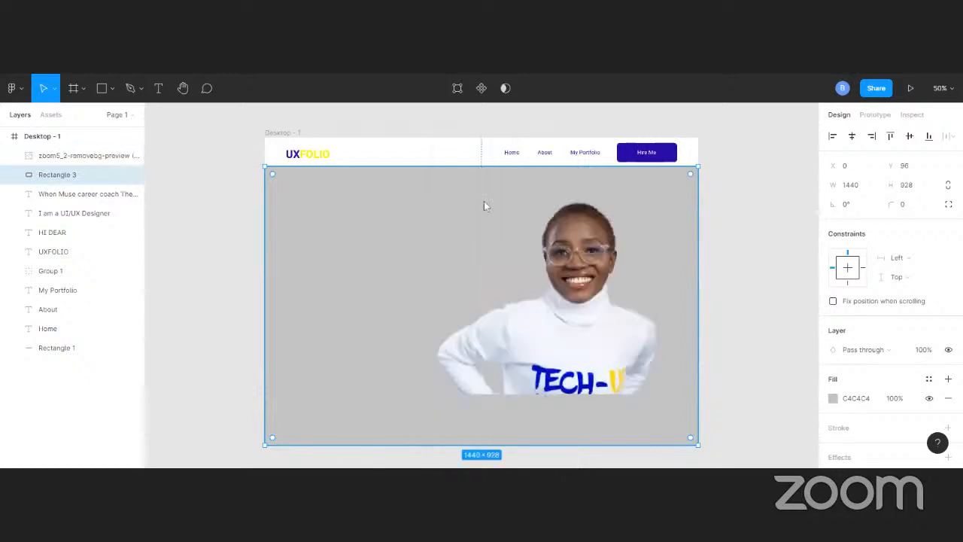
pyautogui.rightClick(369, 250)
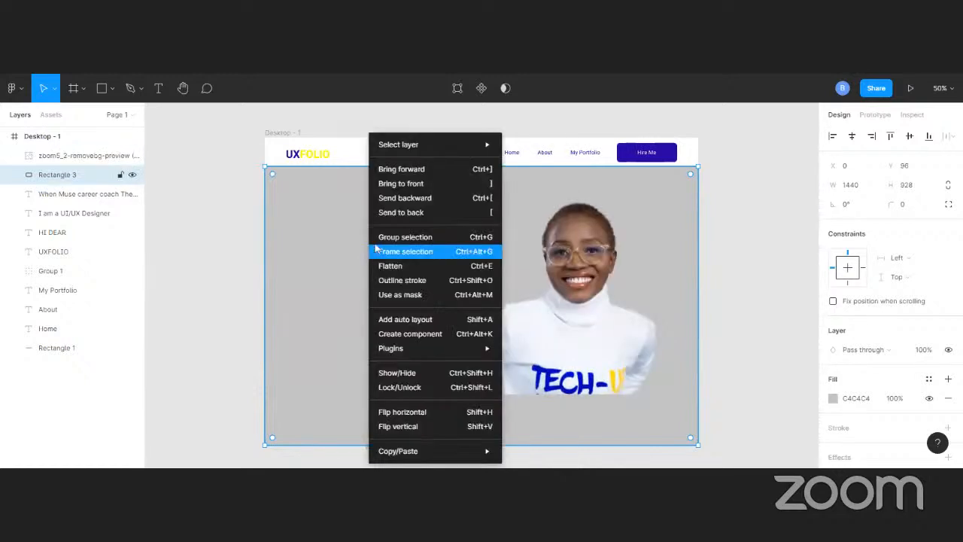
pyautogui.click(398, 214)
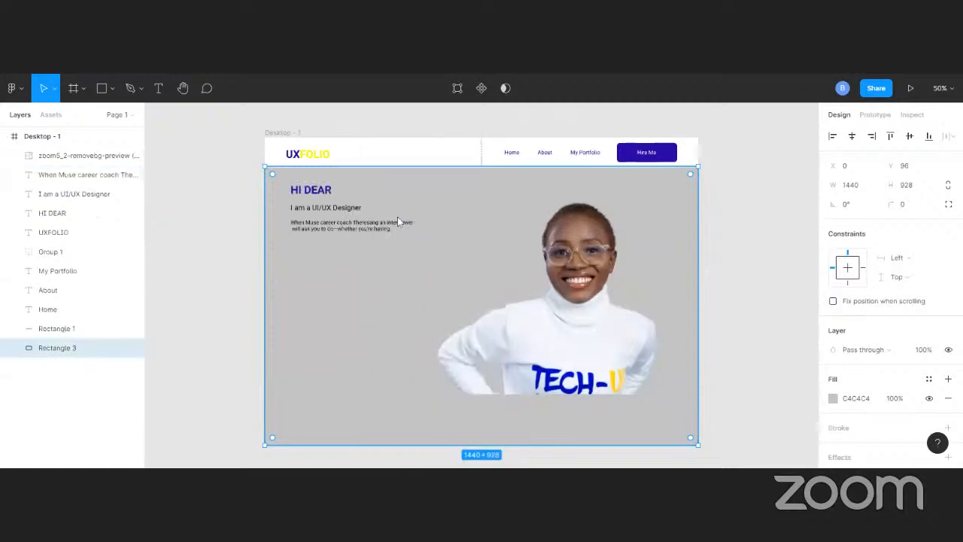
pyautogui.click(742, 229)
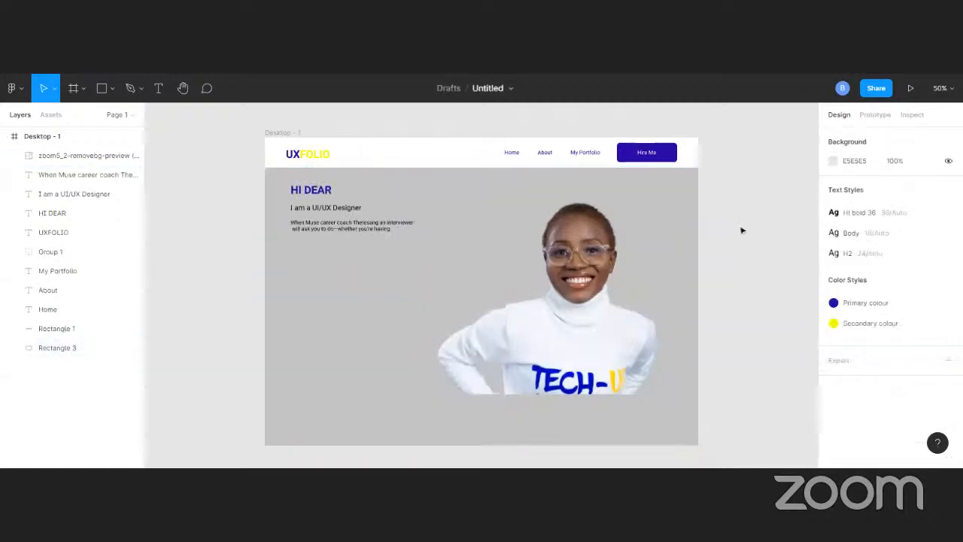
# Apply the yellow Secondary colour style to the large background rectangle
pyautogui.click(335, 363)
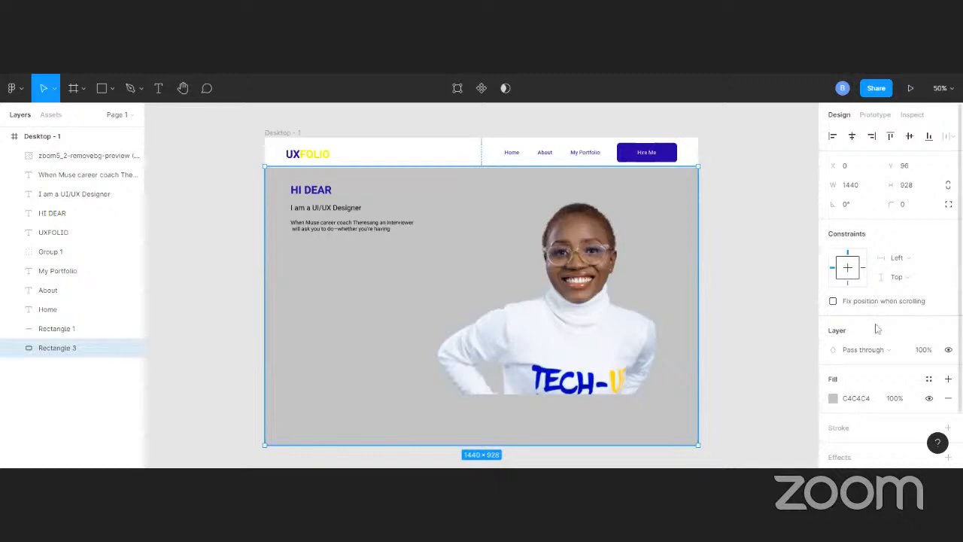
pyautogui.scroll(-2, 877, 330)
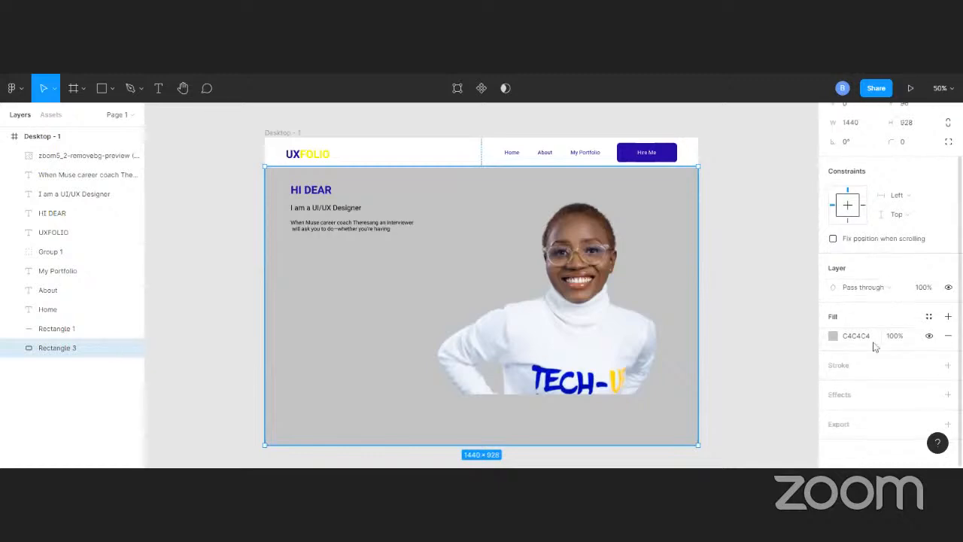
pyautogui.click(929, 315)
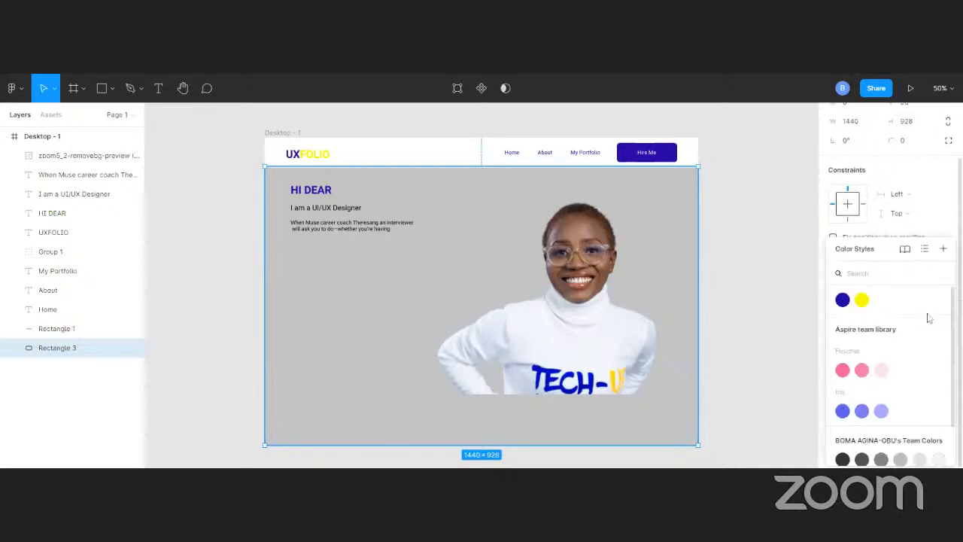
pyautogui.click(864, 303)
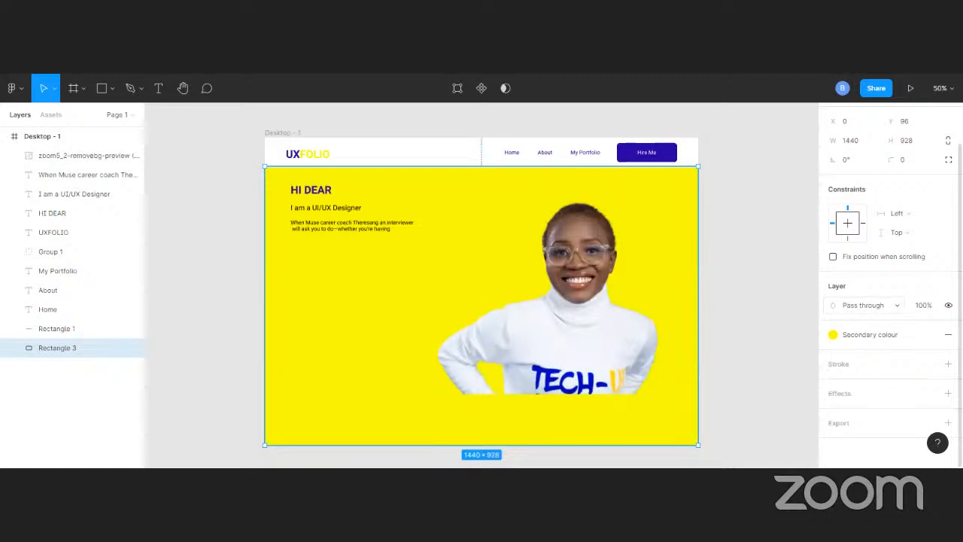
pyautogui.click(739, 257)
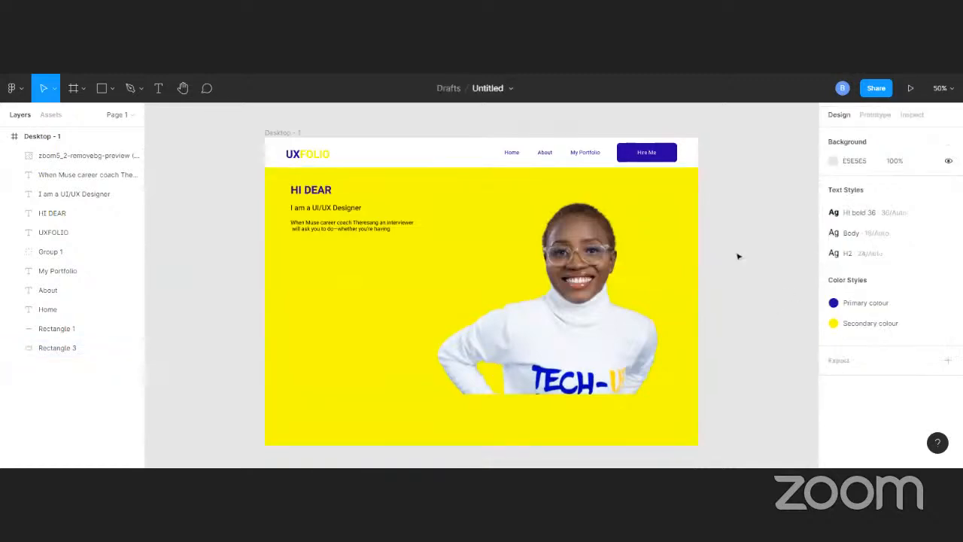
# Switch the background rectangle's fill to the Primary colour style
pyautogui.click(686, 245)
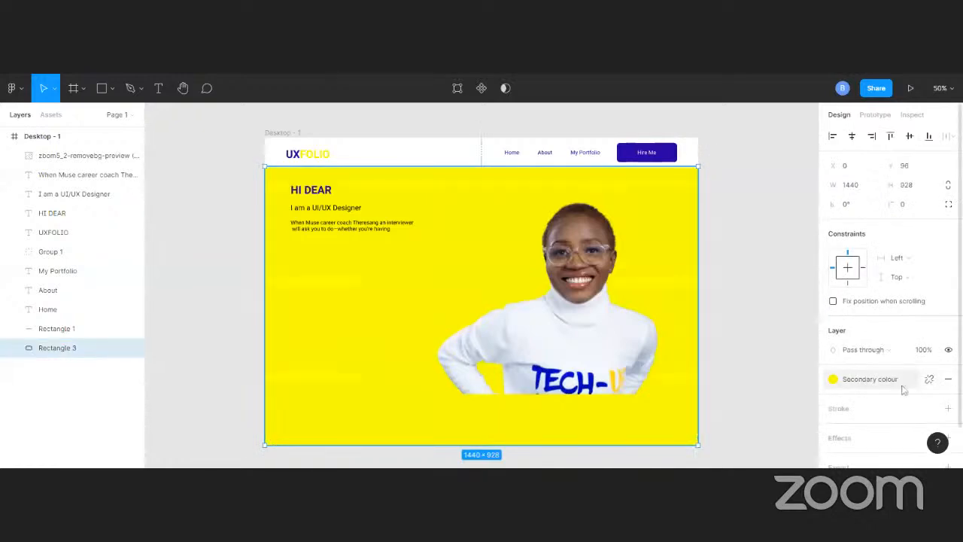
pyautogui.click(894, 383)
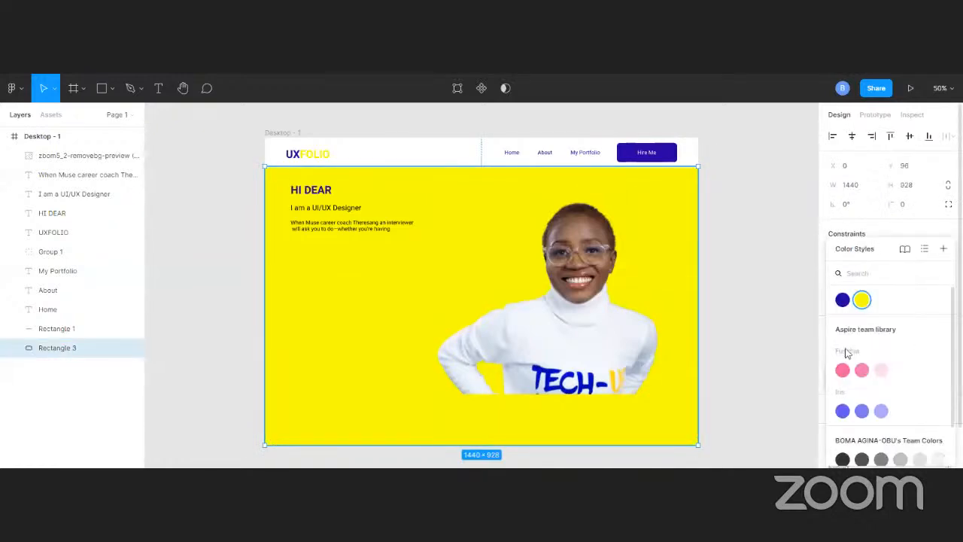
pyautogui.click(843, 300)
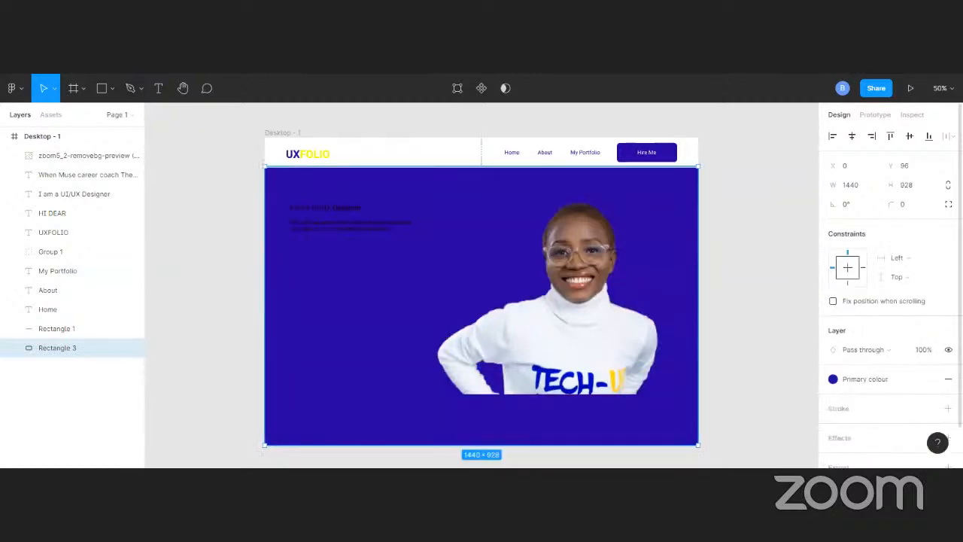
# Replace the mixed fills of the greeting, role line and paragraph with one shared Primary colour fill and detach its style
pyautogui.click(328, 197)
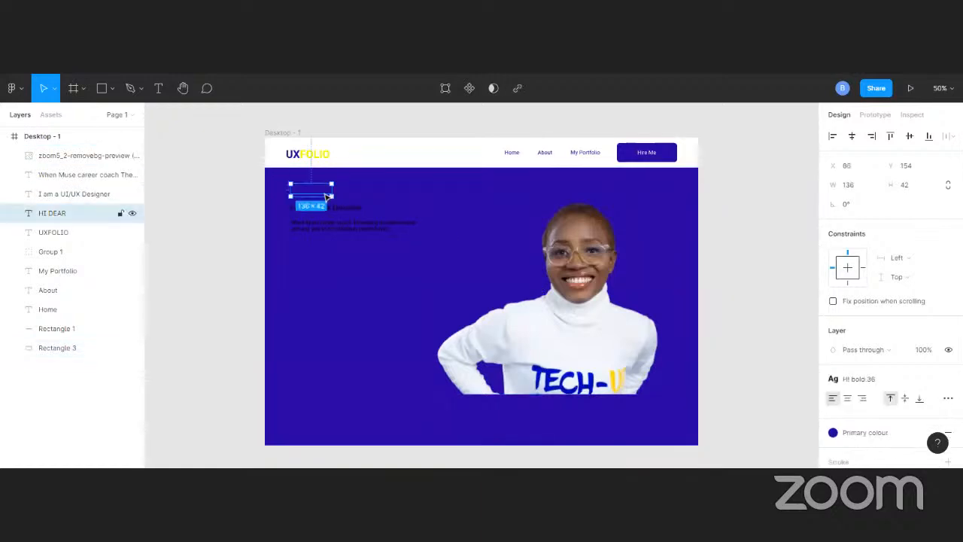
pyautogui.keyDown('shift'); pyautogui.click(339, 208); pyautogui.keyUp('shift')
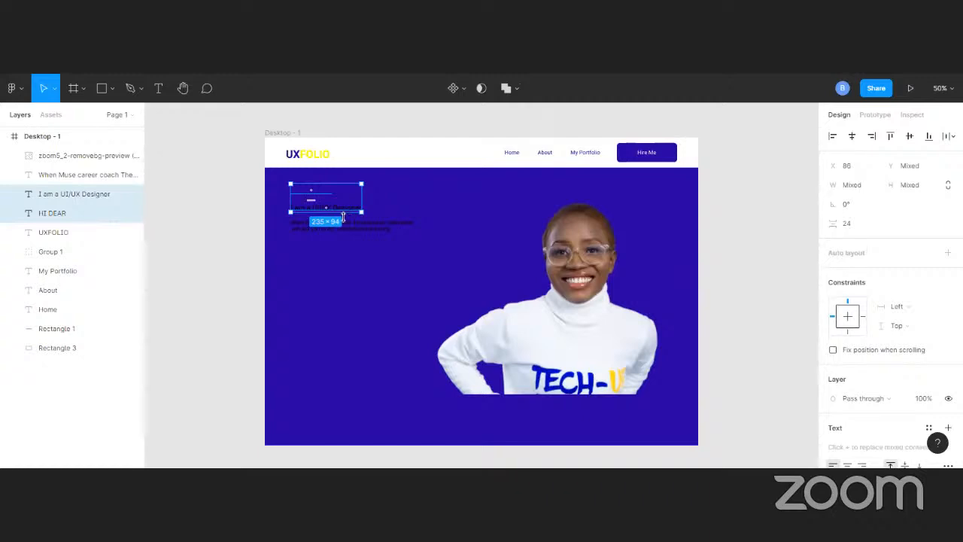
pyautogui.keyDown('shift'); pyautogui.click(343, 222); pyautogui.keyUp('shift')
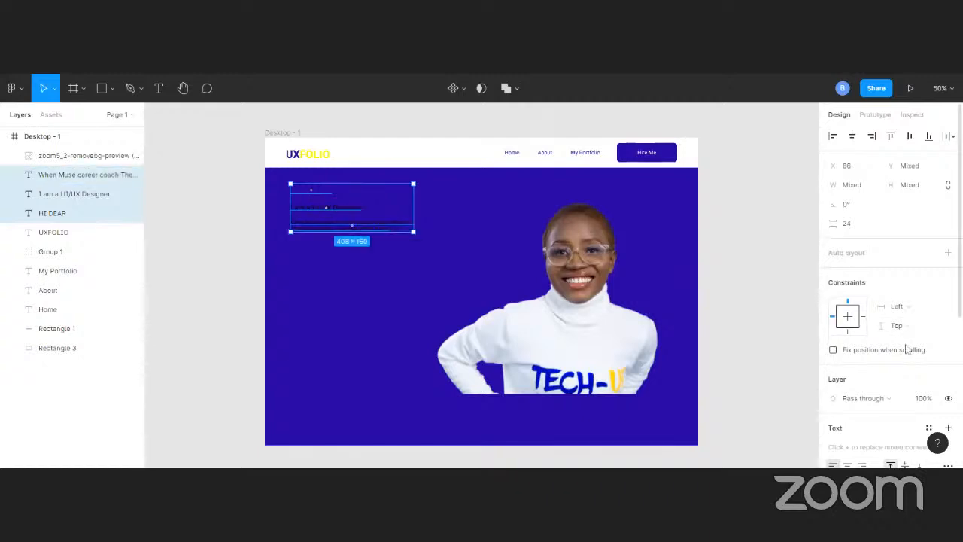
pyautogui.scroll(-4, 907, 350)
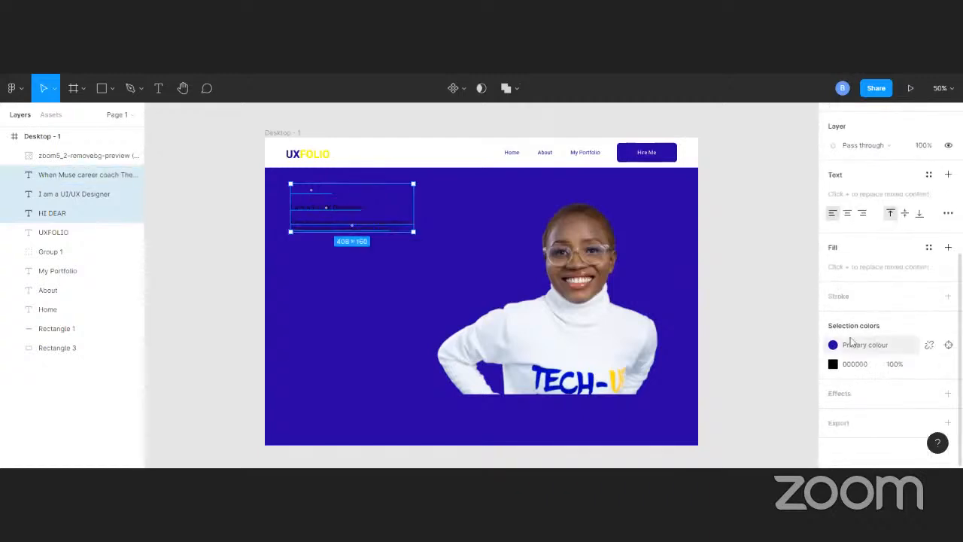
pyautogui.scroll(3, 928, 354)
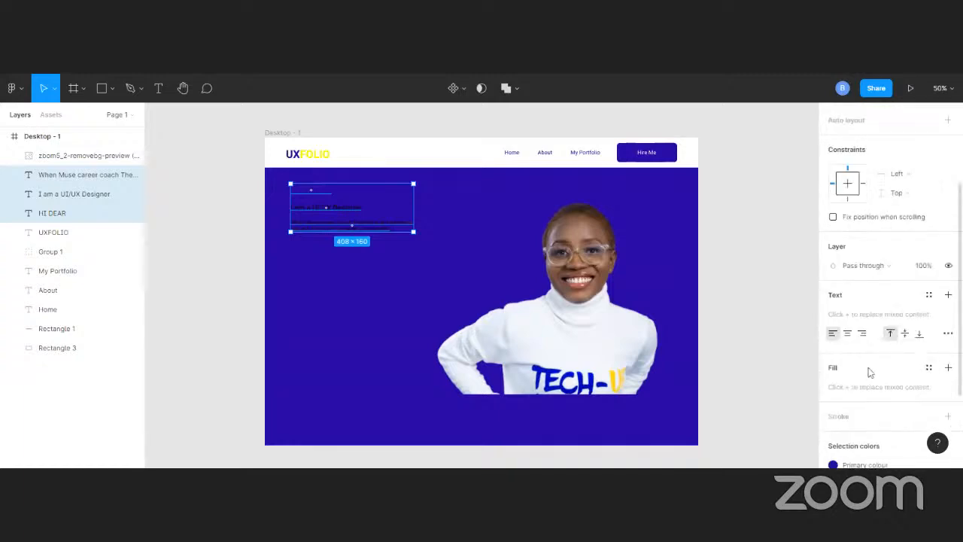
pyautogui.click(947, 367)
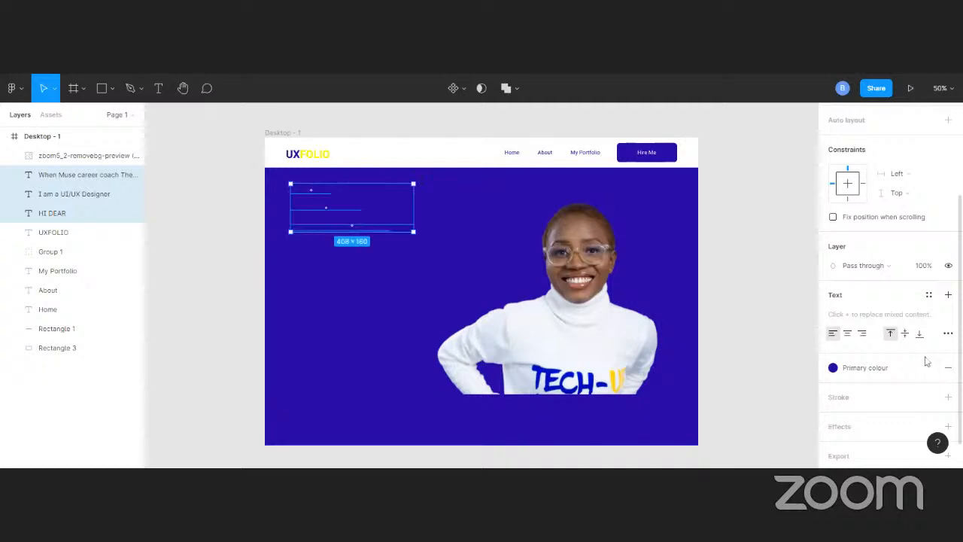
pyautogui.click(929, 368)
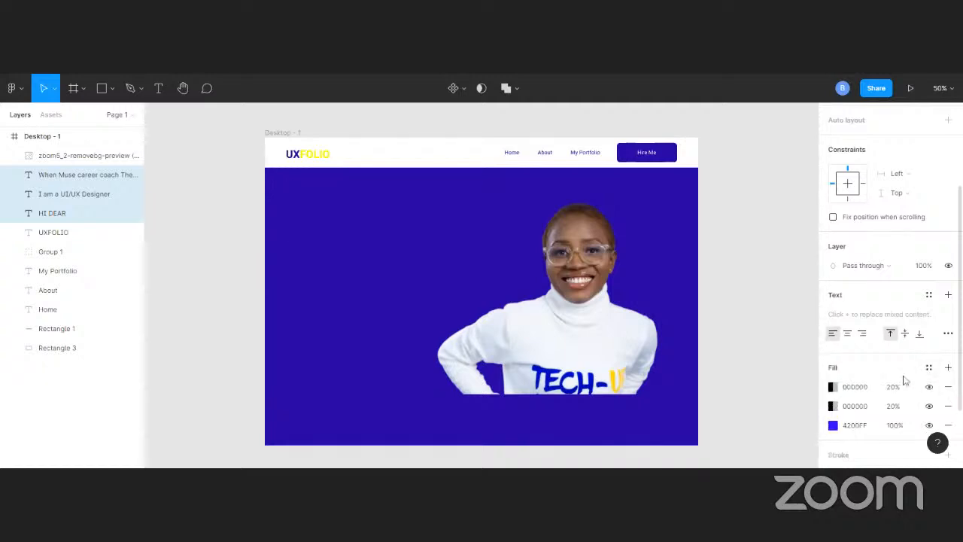
# Set the topmost fill of the three selected text layers to white, FFFFFF at 100%
pyautogui.scroll(-3, 922, 369)
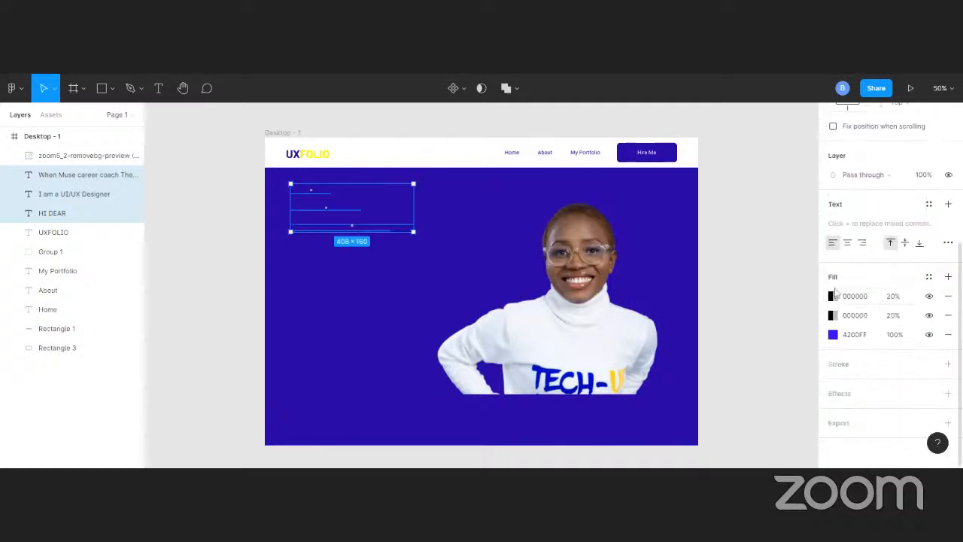
pyautogui.click(833, 297)
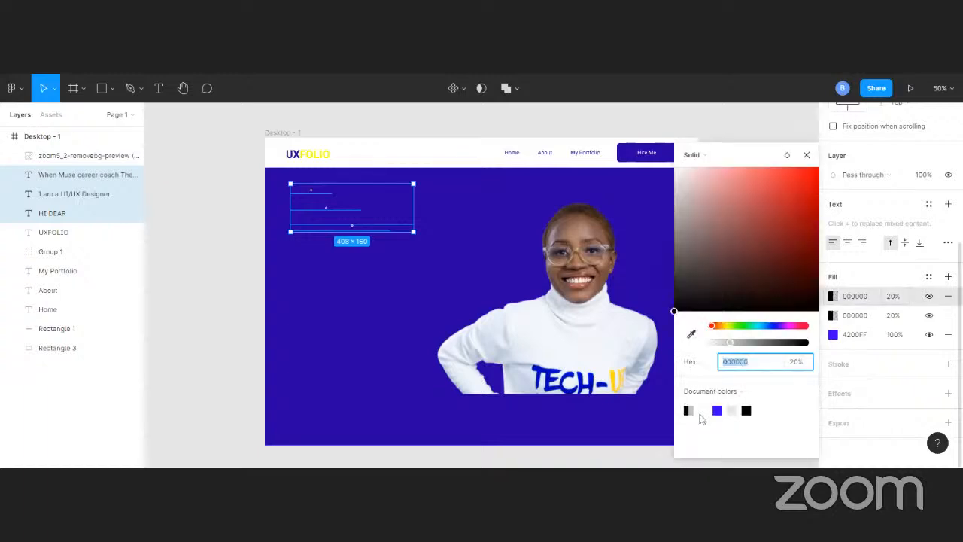
pyautogui.click(702, 411)
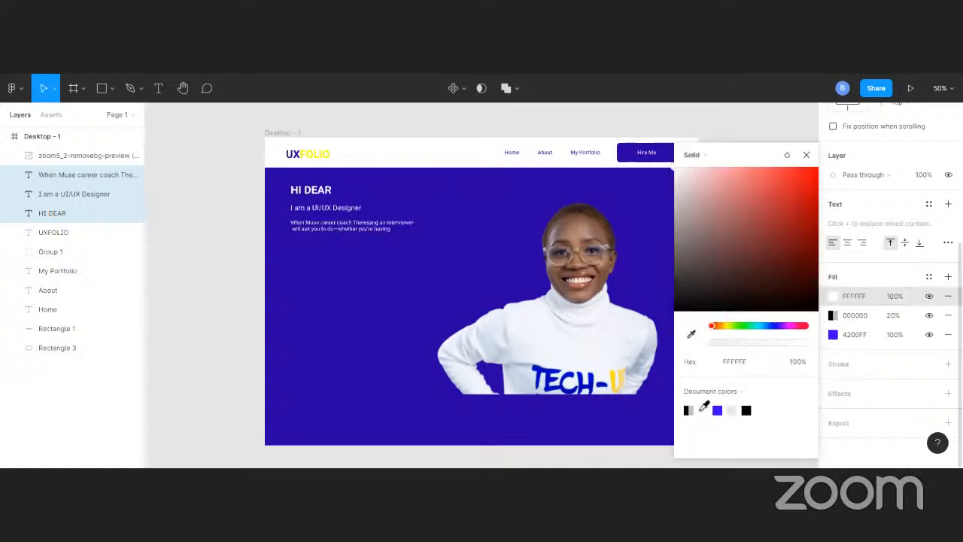
pyautogui.click(219, 245)
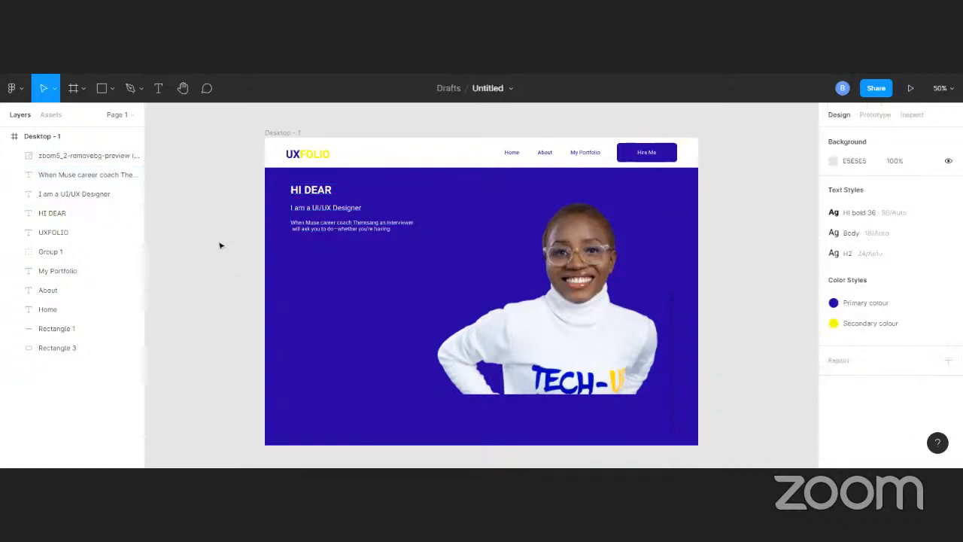
# Detach the HI DEAR heading from its text style and set its font size to 72
pyautogui.click(296, 195)
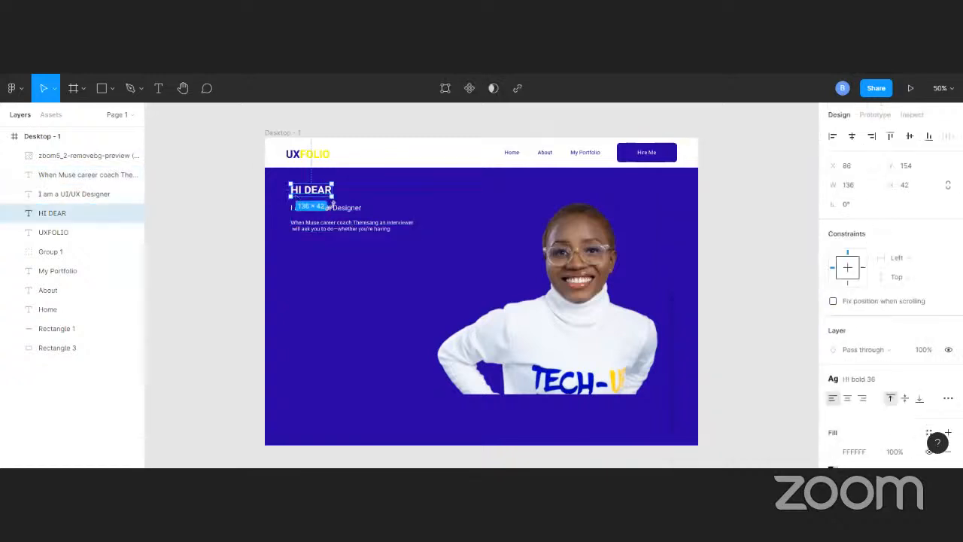
pyautogui.scroll(-2, 888, 356)
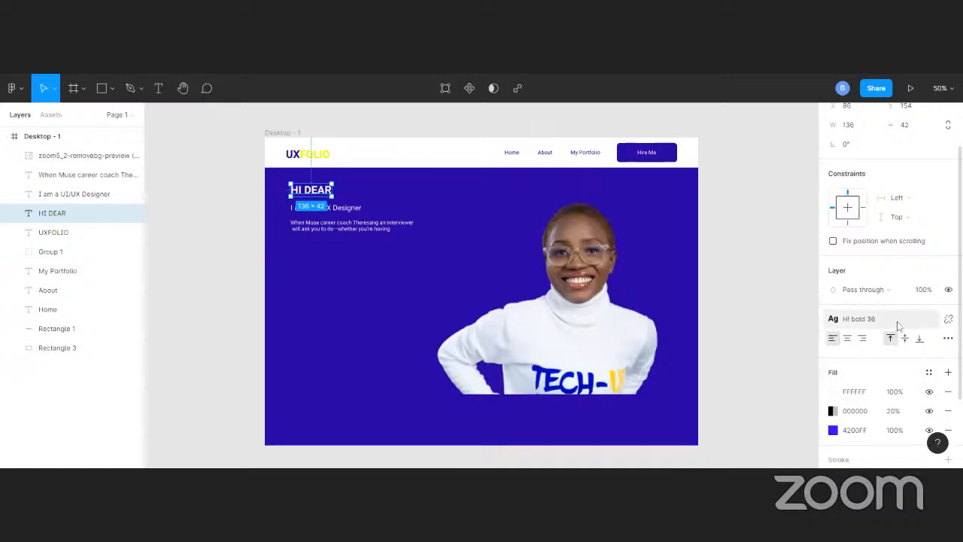
pyautogui.click(948, 319)
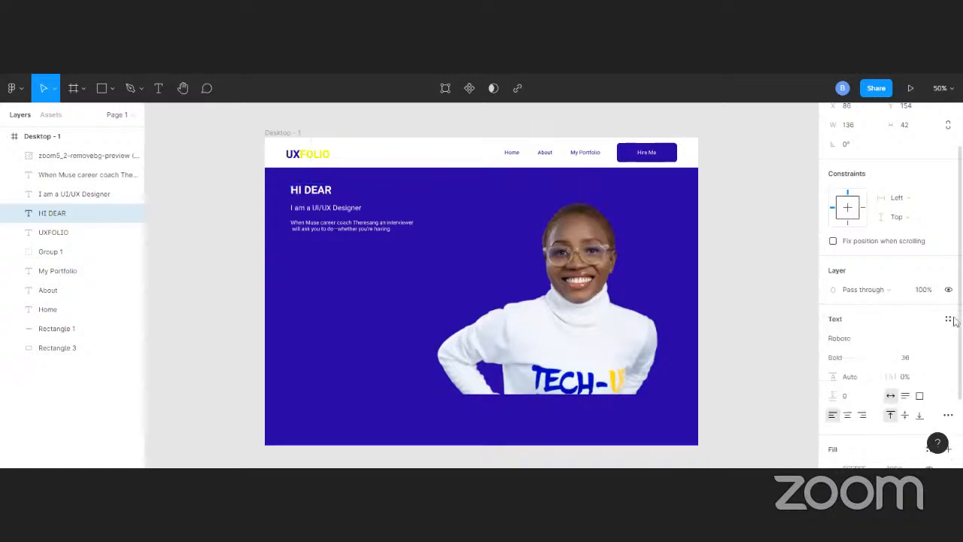
pyautogui.click(908, 363)
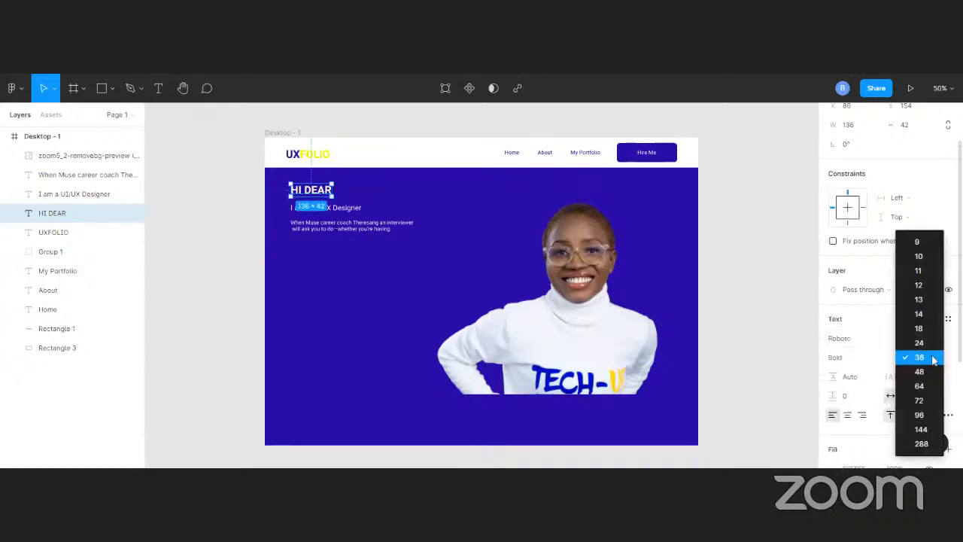
pyautogui.click(924, 402)
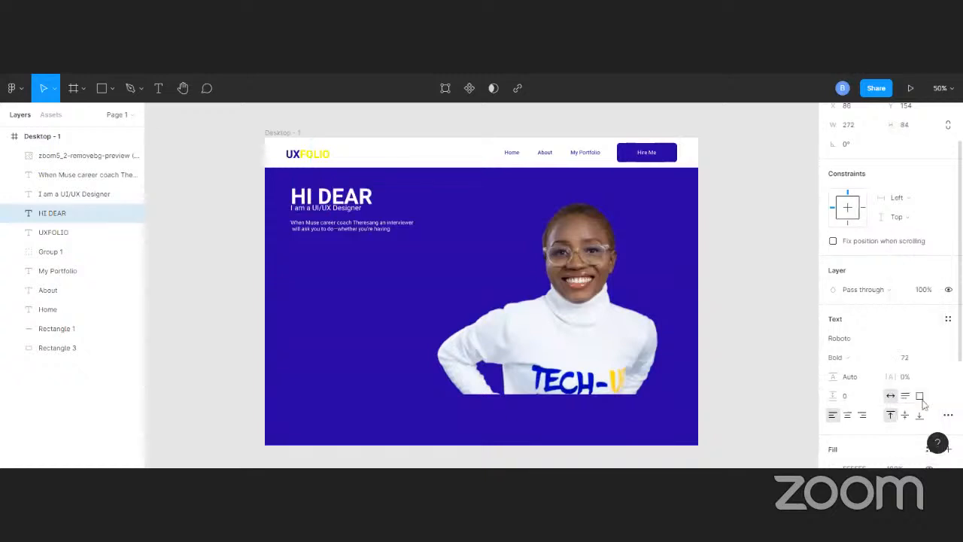
# Move the paragraph down to about Y 470 and the role line down to about Y 384, clear of the HI DEAR heading
pyautogui.click(347, 237)
pyautogui.moveTo(349, 238); pyautogui.dragTo(350, 291)
pyautogui.click(329, 209)
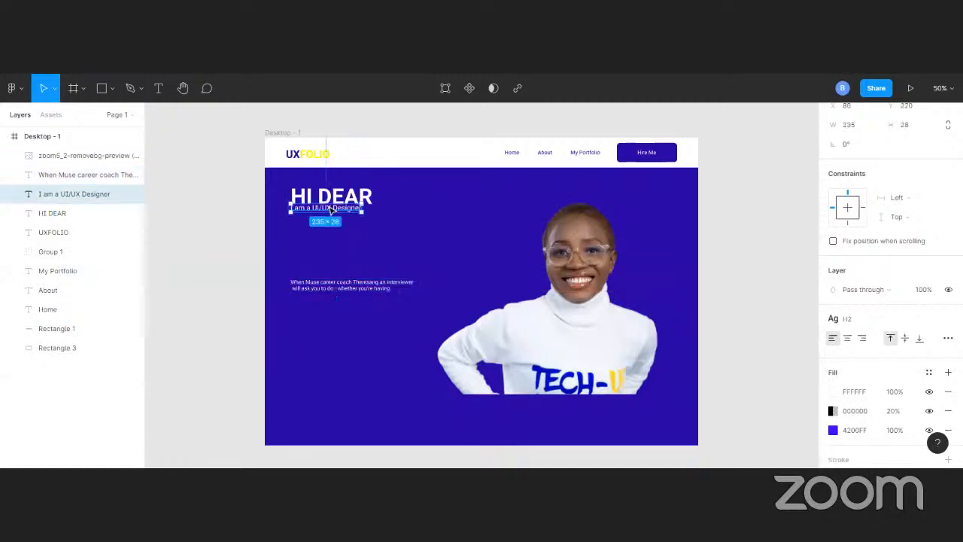
pyautogui.moveTo(329, 211); pyautogui.dragTo(327, 258)
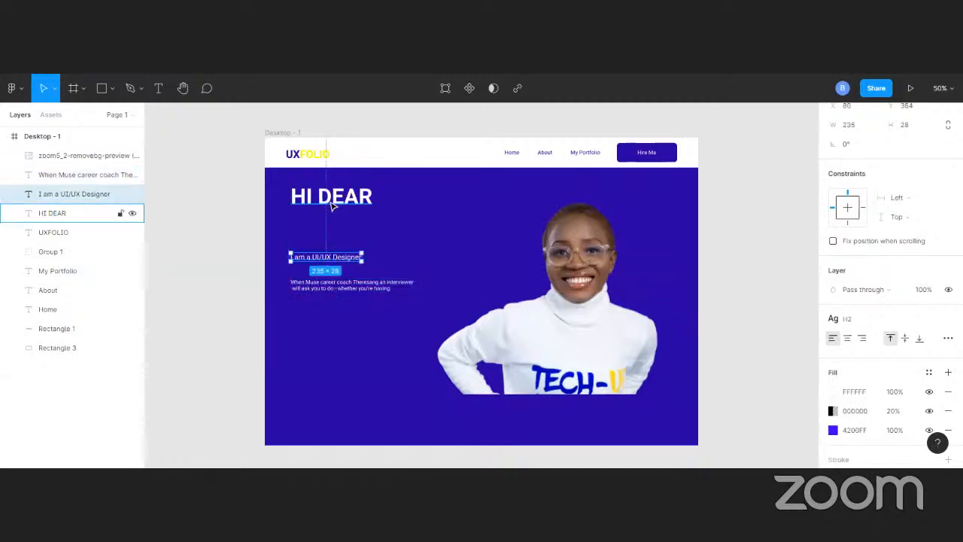
# Lower the HI DEAR heading towards the role line and raise the role line to about Y 354, just beneath it
pyautogui.click(334, 209)
pyautogui.moveTo(334, 209); pyautogui.dragTo(336, 223)
pyautogui.click(331, 257)
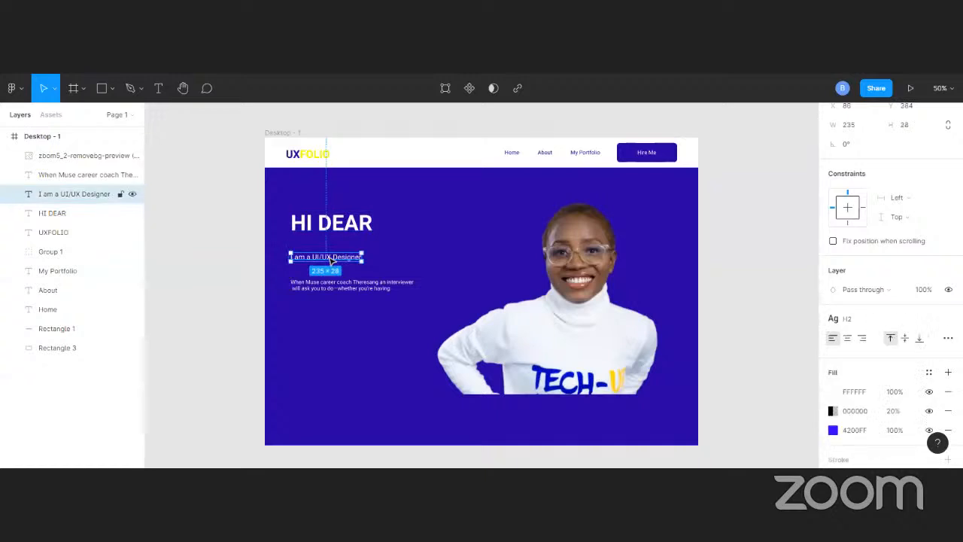
pyautogui.moveTo(332, 260); pyautogui.dragTo(340, 250)
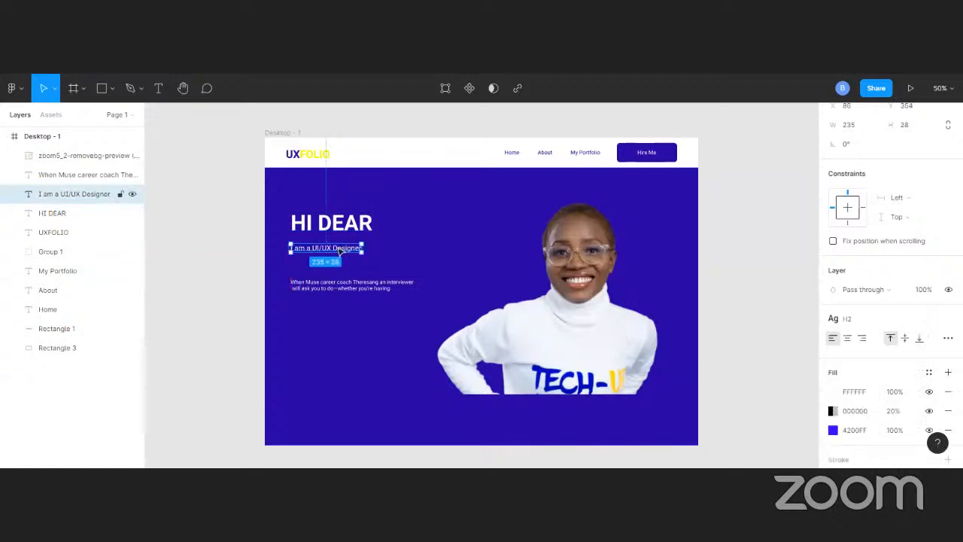
# Detach the H2 text style from the "I am a UI/UX Designer" line and set its font size to 36
pyautogui.click(947, 319)
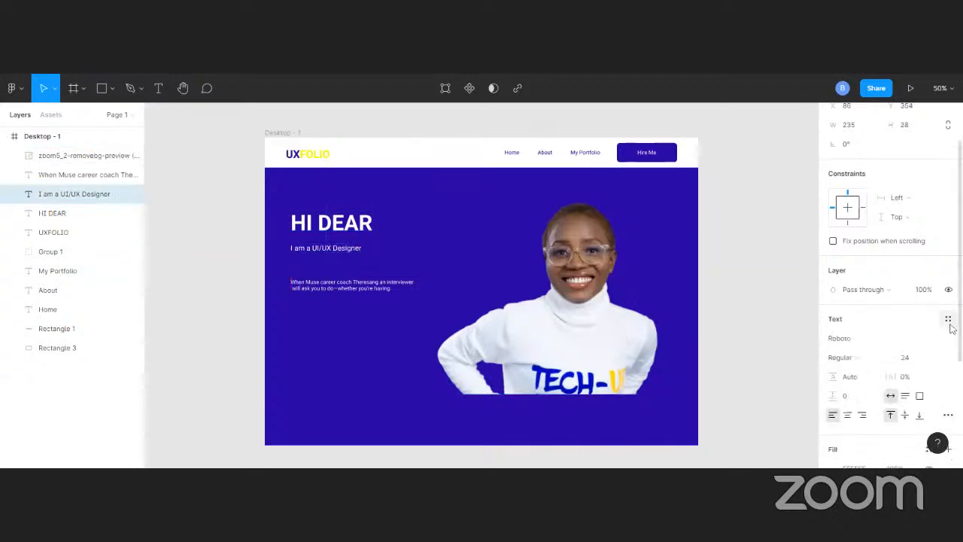
pyautogui.click(935, 361)
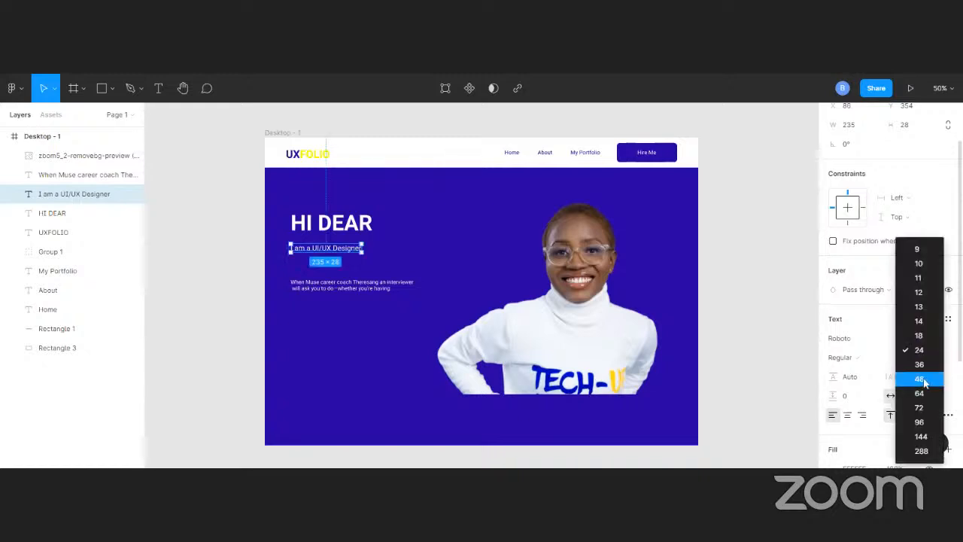
pyautogui.click(920, 364)
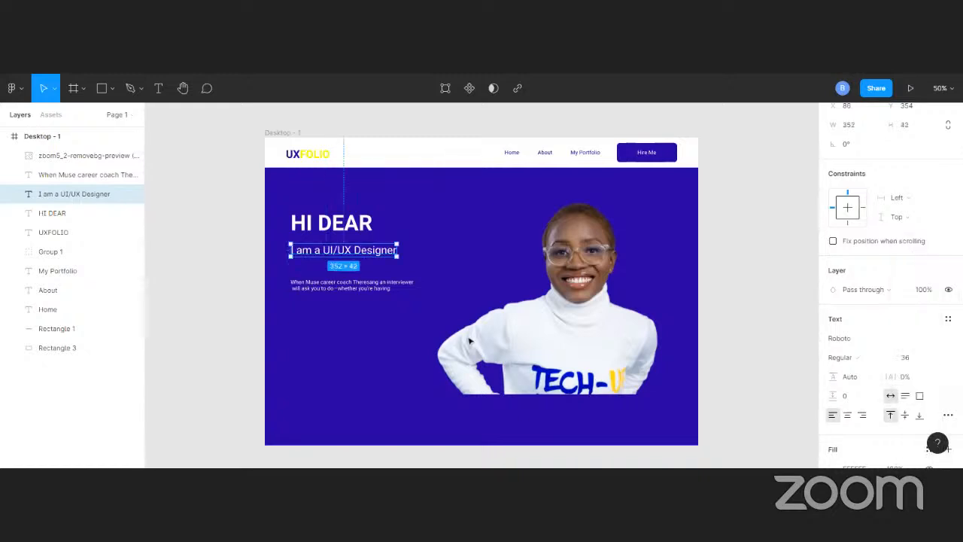
# Move the intro paragraph up to about Y 435, closer beneath the role line
pyautogui.click(354, 289)
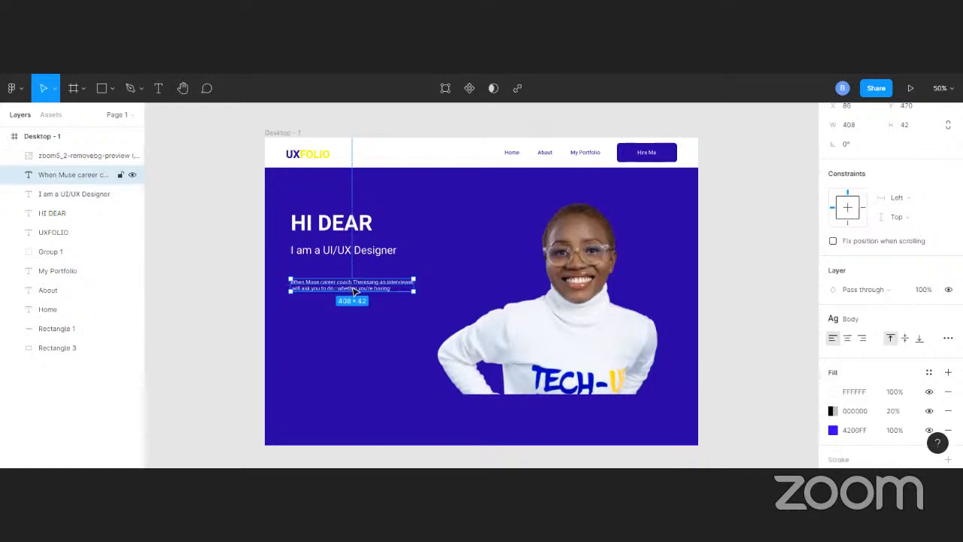
pyautogui.moveTo(352, 289); pyautogui.dragTo(353, 278)
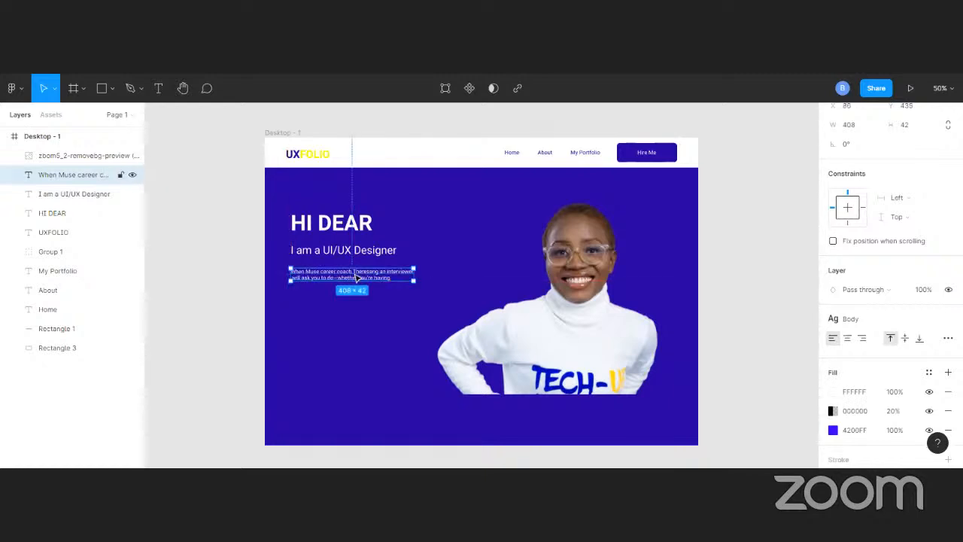
pyautogui.click(757, 153)
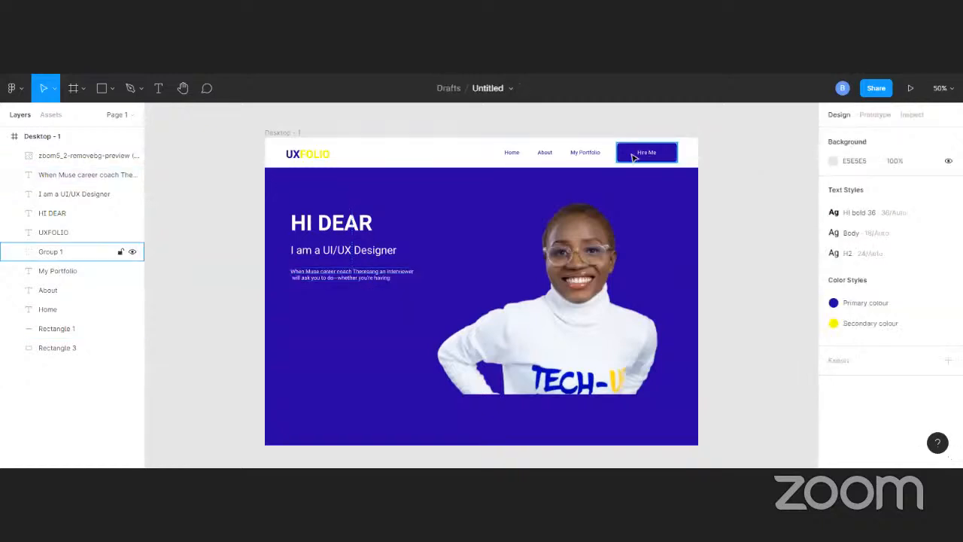
# Duplicate the header's Hire Me button group and place the copy below the intro paragraph at X 70, Y 512
pyautogui.click(636, 157)
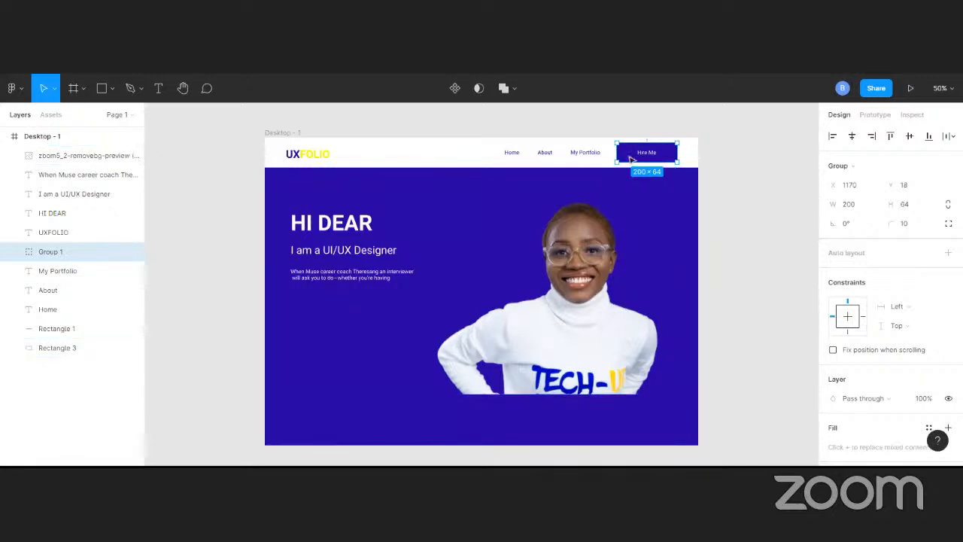
pyautogui.moveTo(631, 159); pyautogui.dragTo(307, 316)
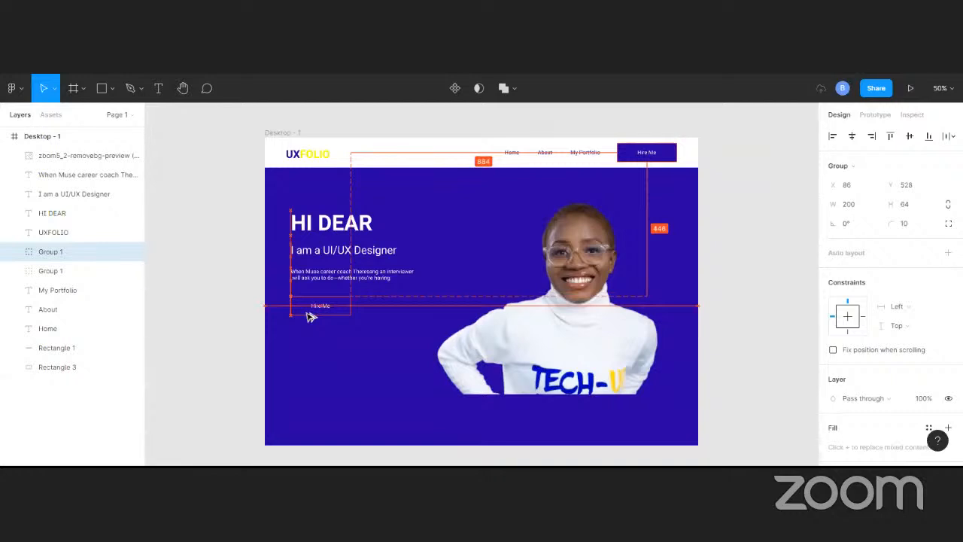
pyautogui.moveTo(311, 316); pyautogui.dragTo(302, 308)
# Shift the heading, role line and paragraph together to X 70, in line with the logo and the duplicated button
pyautogui.click(320, 275)
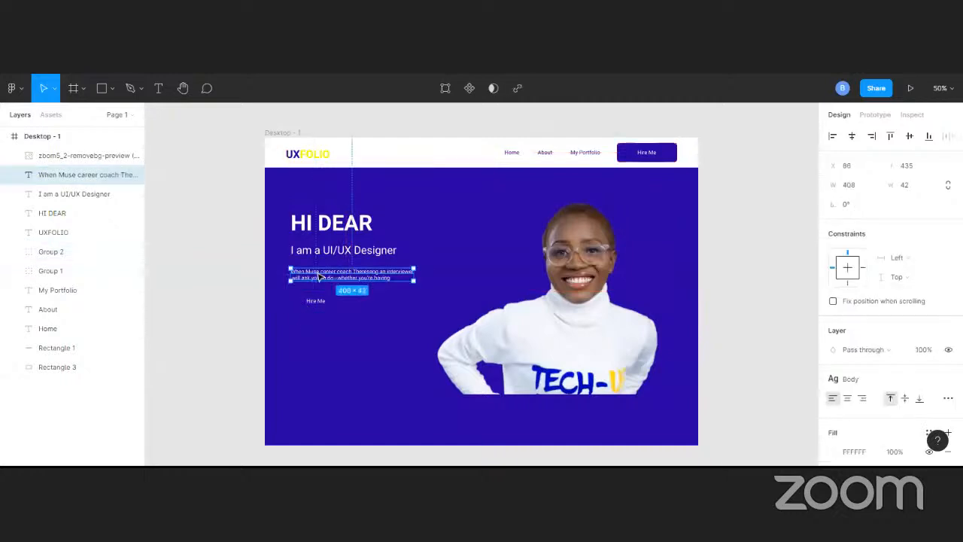
pyautogui.keyDown('shift'); pyautogui.click(329, 253); pyautogui.keyUp('shift')
pyautogui.keyDown('shift'); pyautogui.click(329, 226); pyautogui.keyUp('shift')
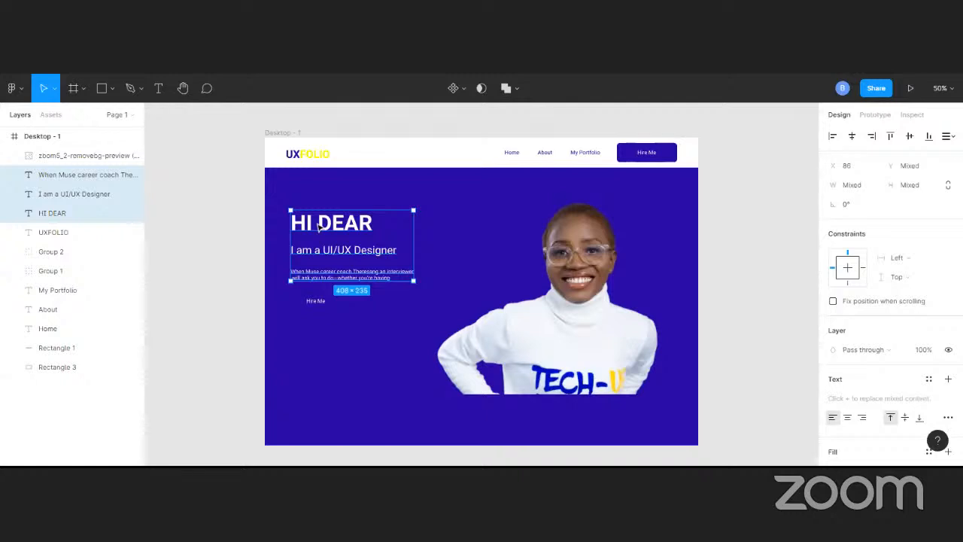
pyautogui.moveTo(329, 226); pyautogui.dragTo(323, 228)
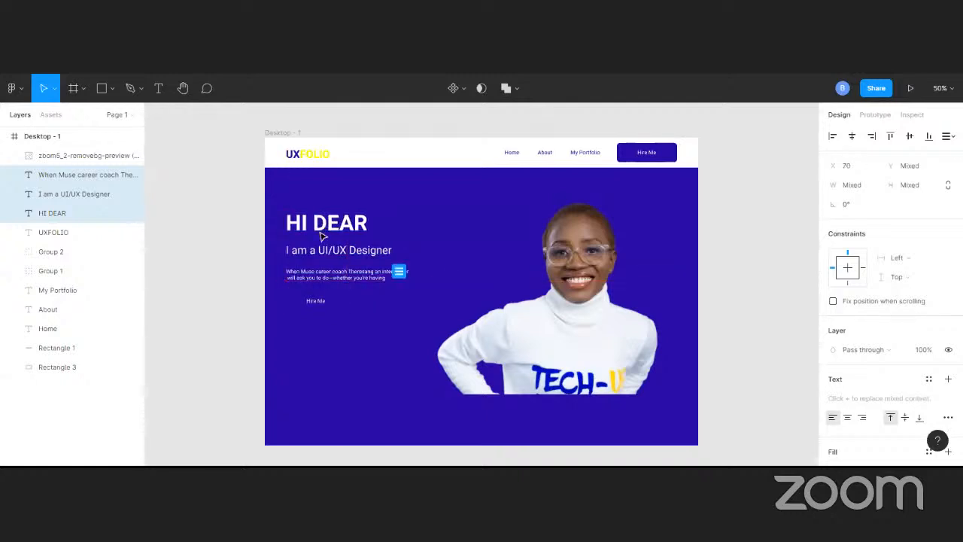
pyautogui.click(316, 305)
pyautogui.scroll(-2, 909, 393)
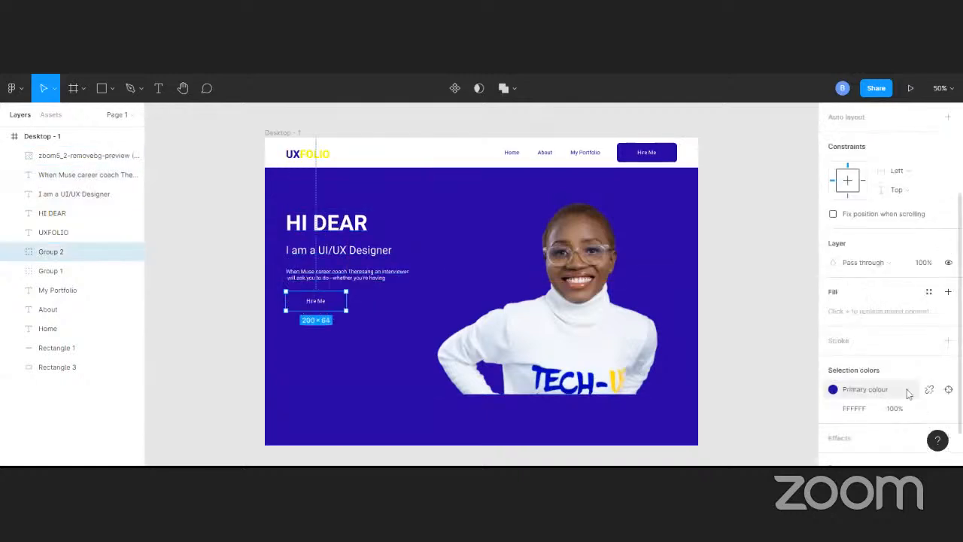
pyautogui.scroll(-1, 908, 393)
pyautogui.click(834, 362)
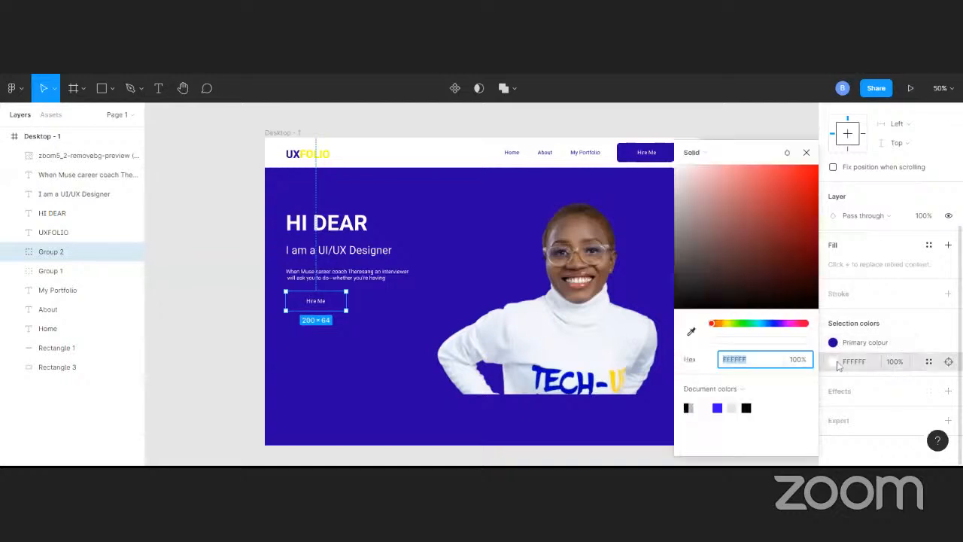
pyautogui.click(687, 408)
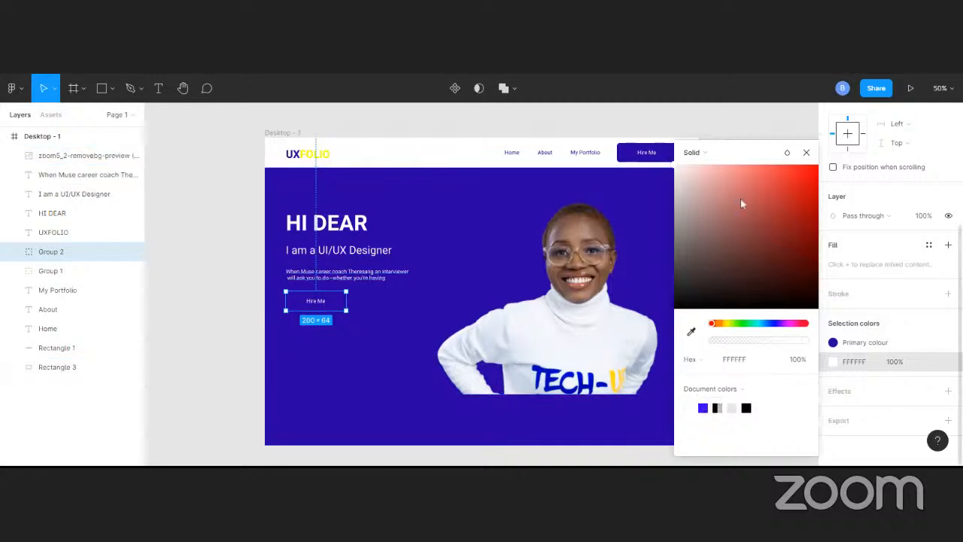
pyautogui.click(806, 152)
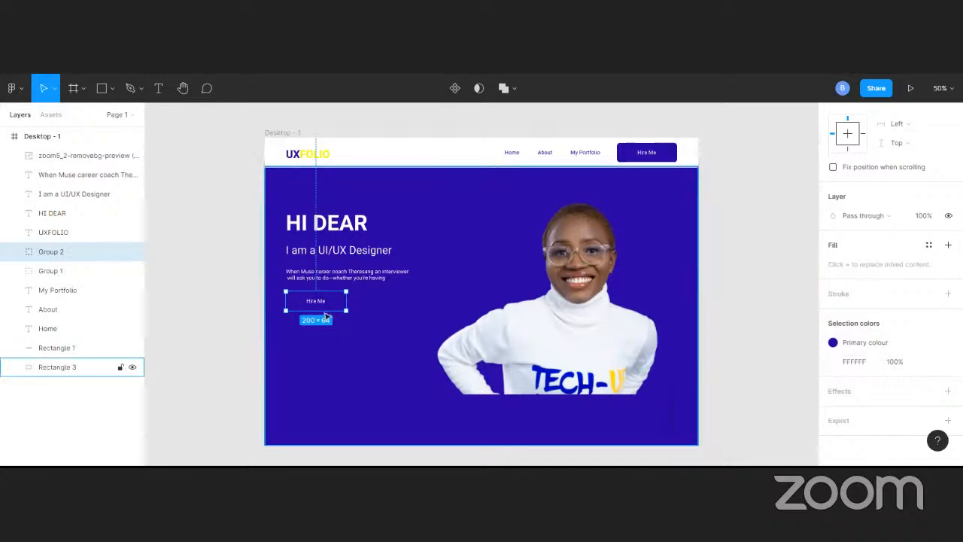
# Ungroup the duplicated Hire Me button below the paragraph into its label and rectangle
pyautogui.rightClick(324, 305)
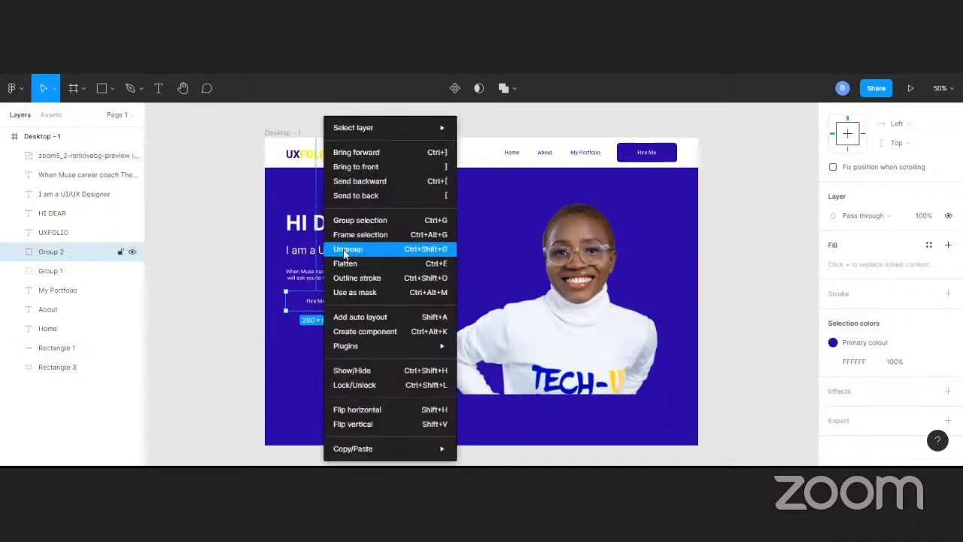
pyautogui.click(346, 250)
pyautogui.click(252, 298)
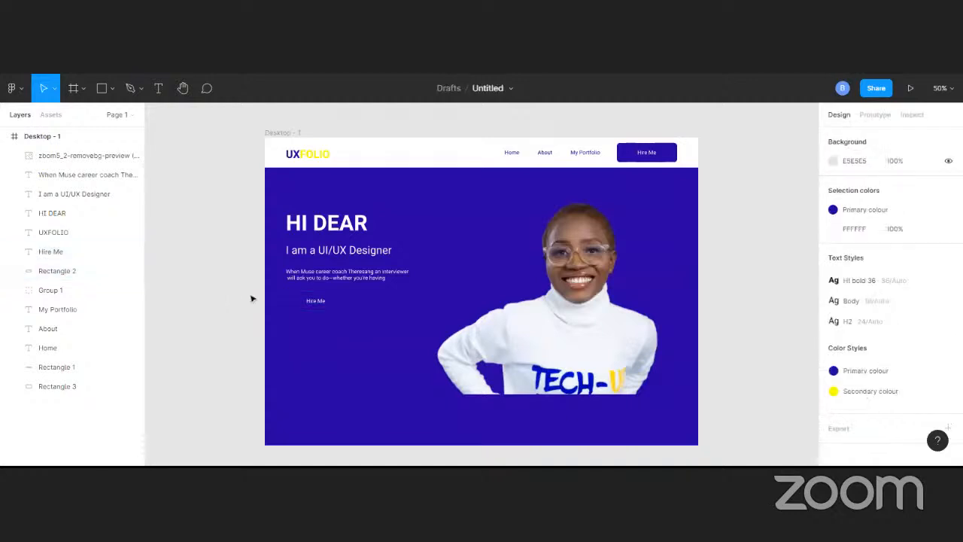
# Detach the Primary colour style from the duplicated button's rectangle and set its middle fill to white, FFFFFF at 100%
pyautogui.click(90, 271)
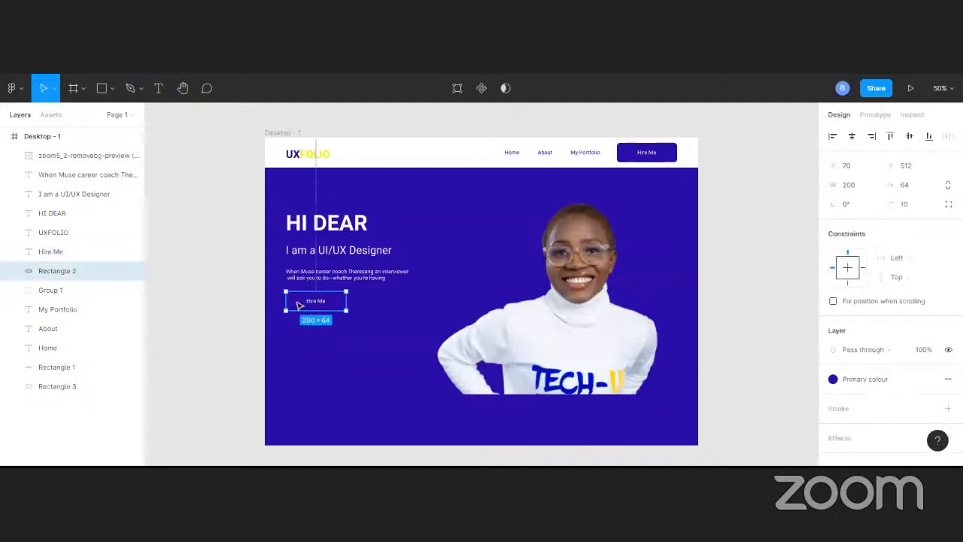
pyautogui.click(933, 379)
pyautogui.scroll(-1, 864, 431)
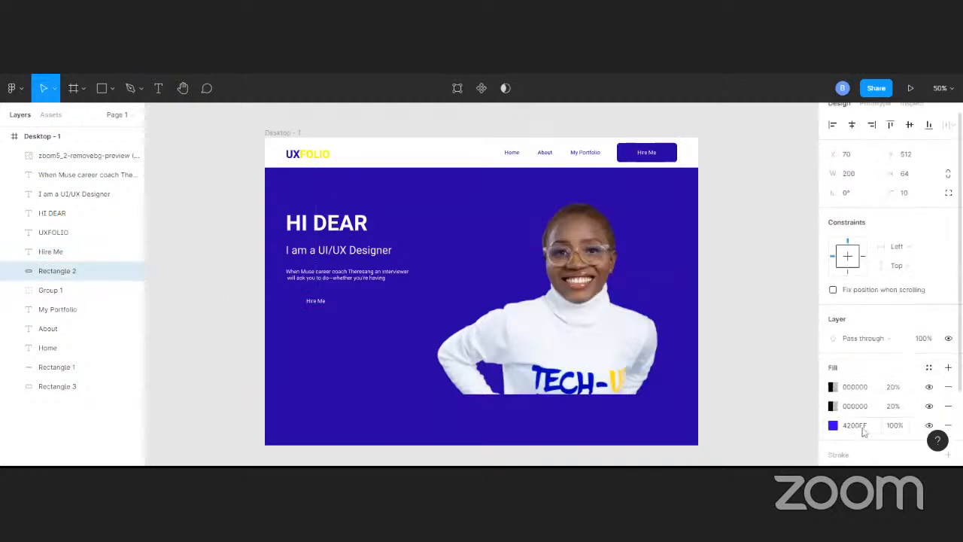
pyautogui.scroll(-3, 864, 431)
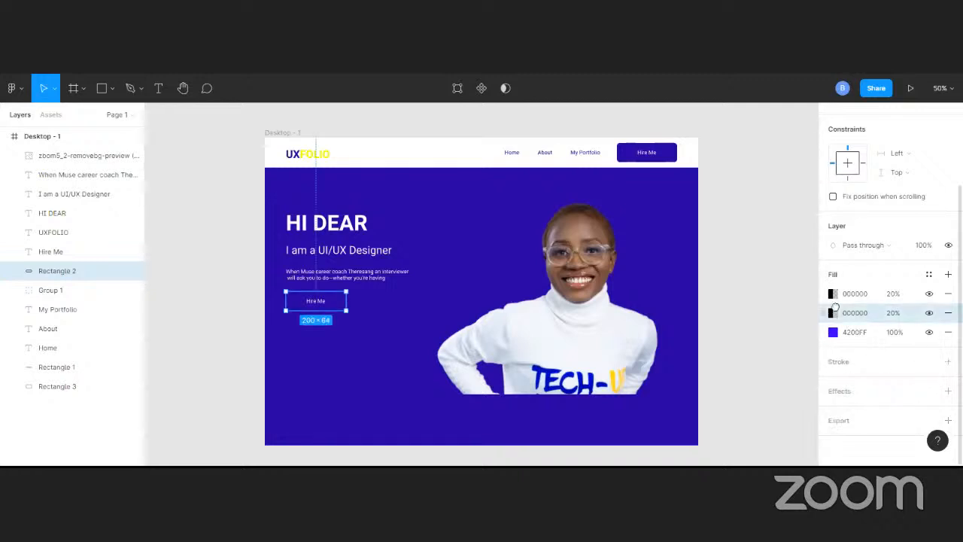
pyautogui.click(833, 313)
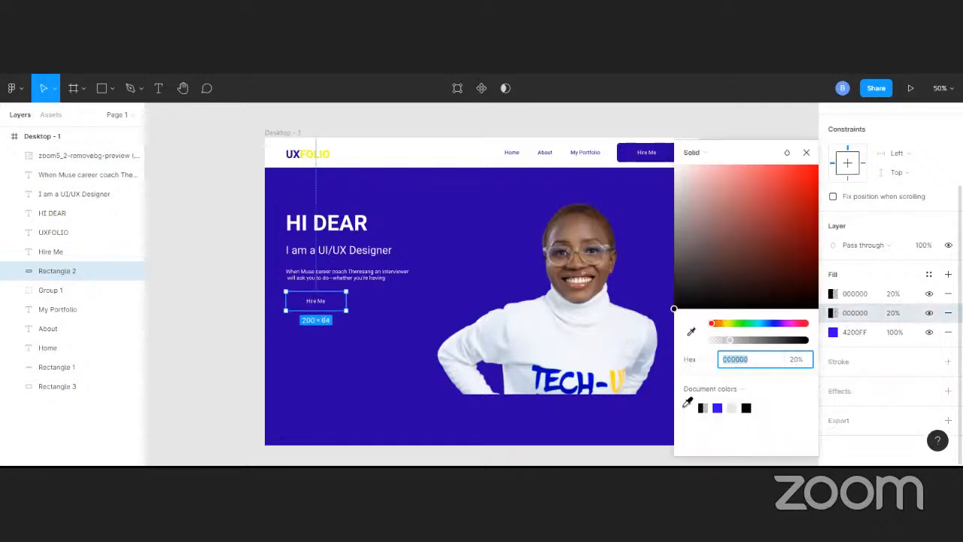
pyautogui.click(691, 406)
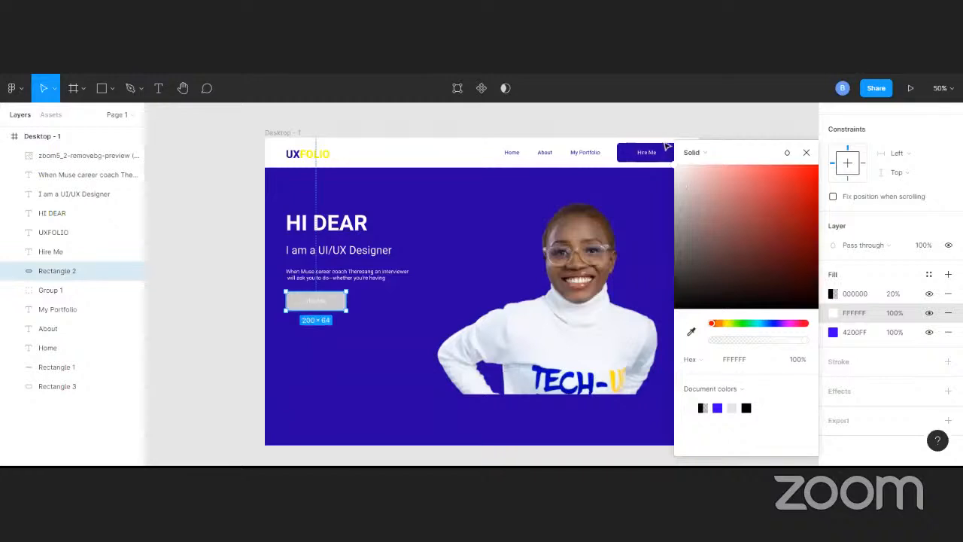
# Add a stroke to the rectangle of the button below the paragraph and colour it white, FFFFFF at 100%
pyautogui.click(322, 303)
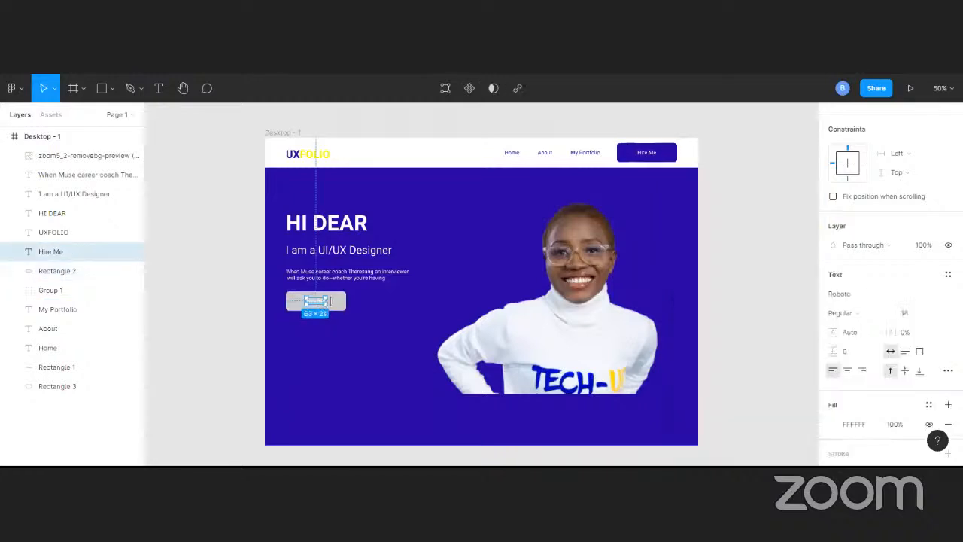
pyautogui.click(343, 302)
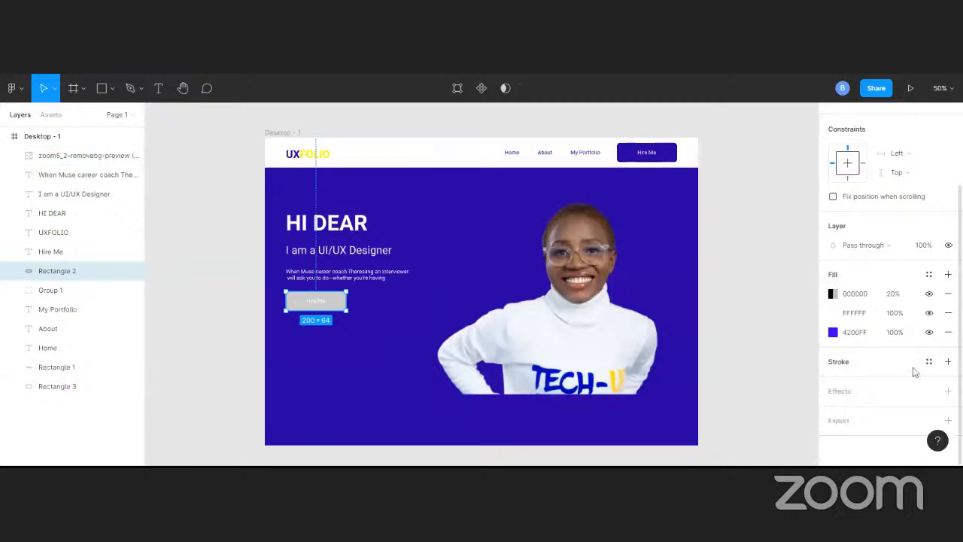
pyautogui.click(948, 362)
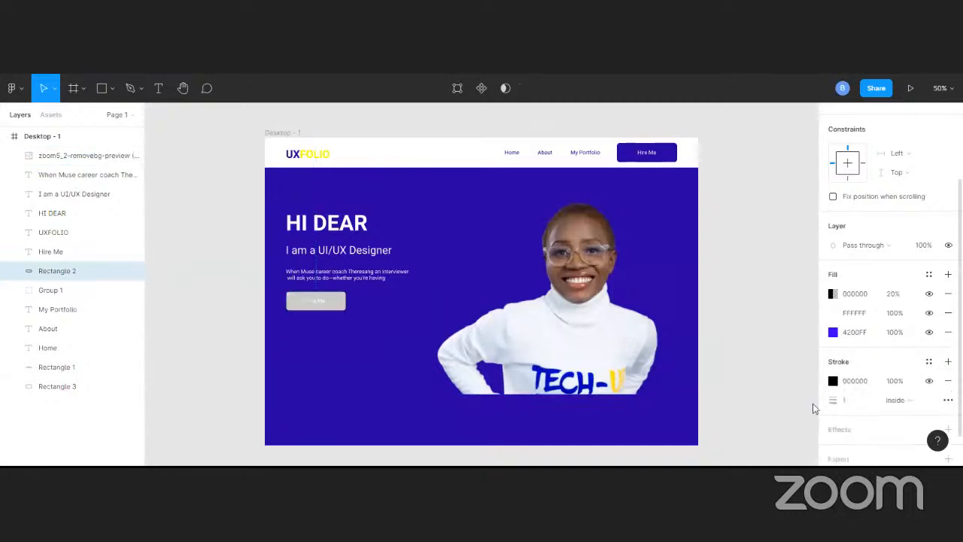
pyautogui.click(833, 381)
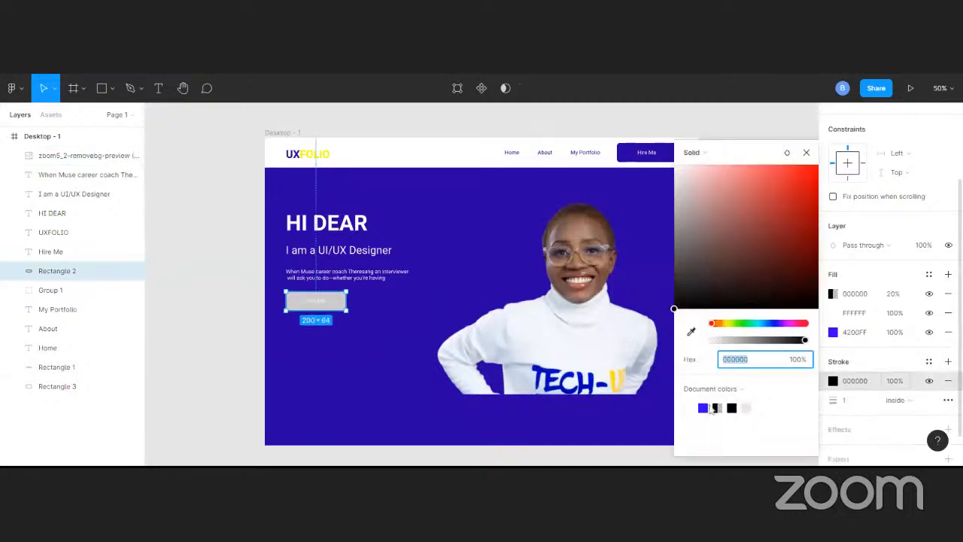
pyautogui.press('i')
pyautogui.click(692, 407)
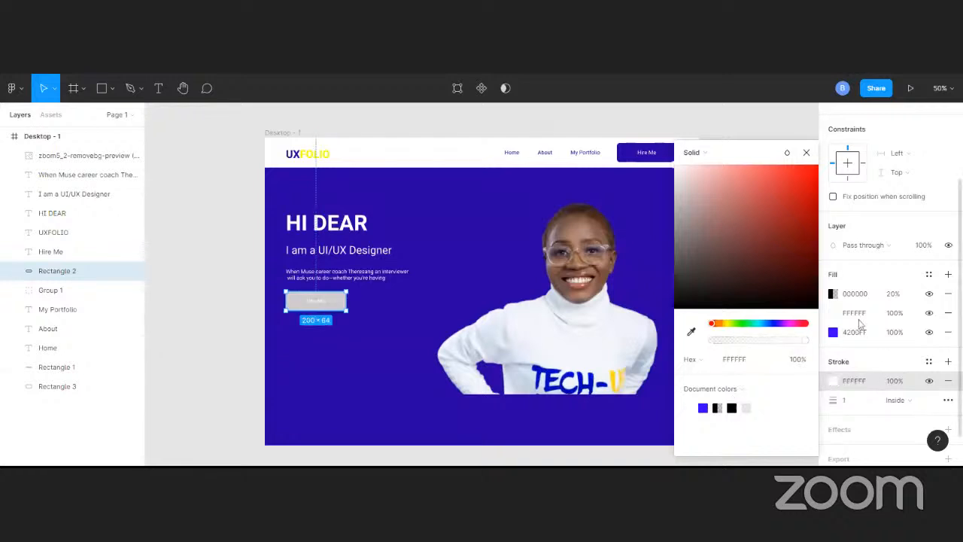
# Set the lowest fill of the button rectangle below the paragraph to white, FFFFFF
pyautogui.click(835, 334)
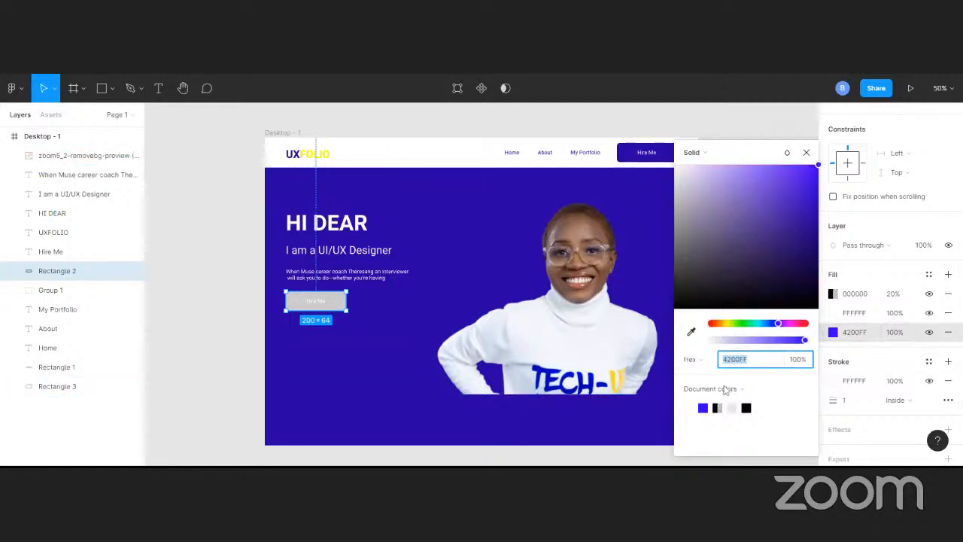
pyautogui.moveTo(688, 194); pyautogui.dragTo(668, 158)
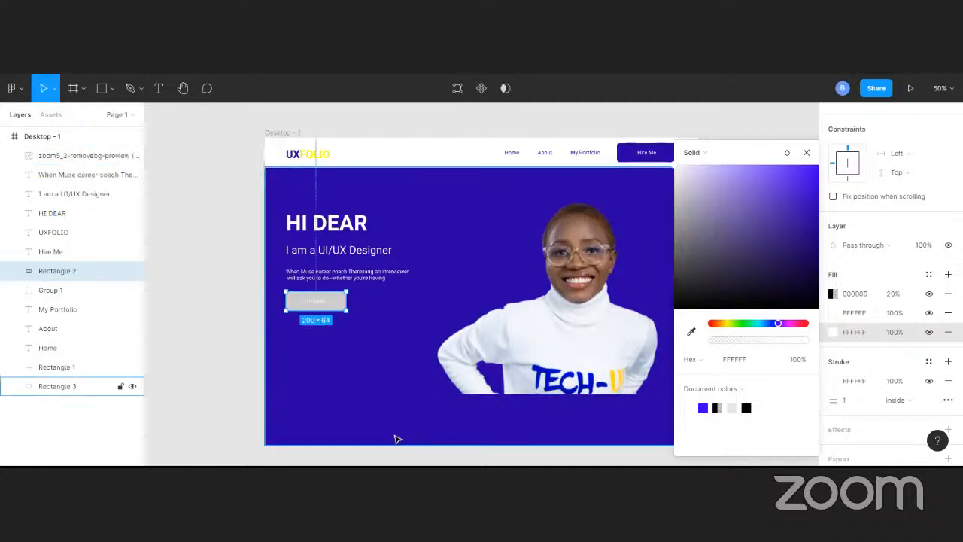
pyautogui.click(376, 393)
# Apply the Primary colour style to the lower button's rectangle fill and set its stroke weight to 2
pyautogui.click(336, 302)
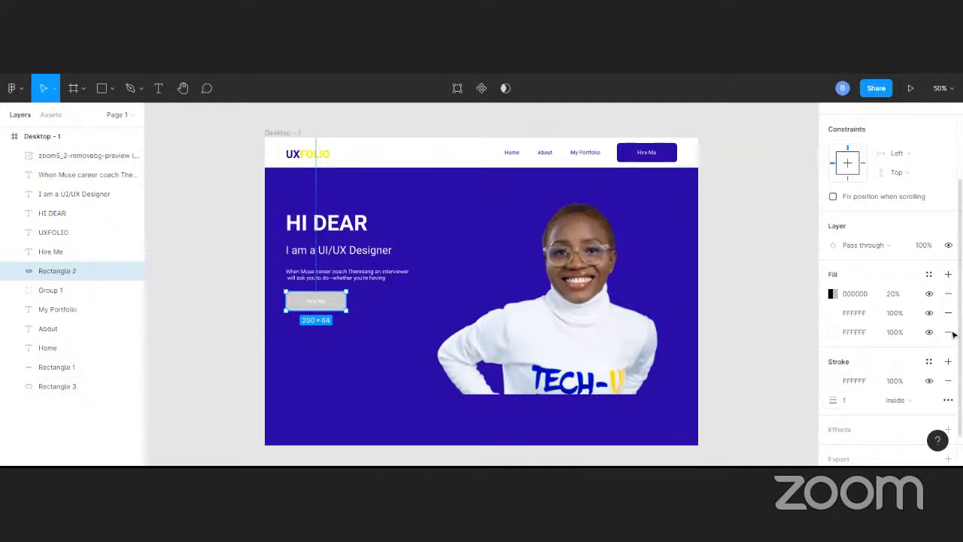
pyautogui.click(930, 275)
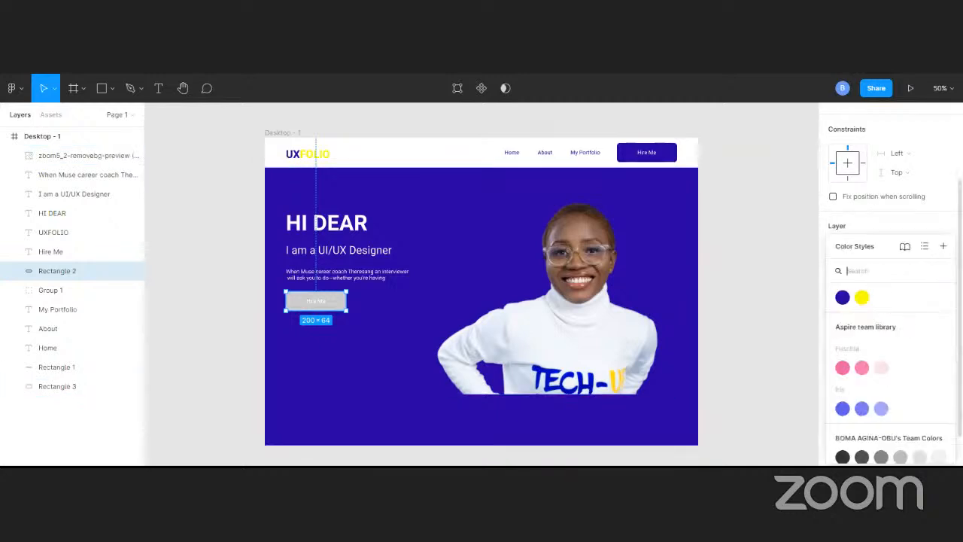
pyautogui.click(843, 298)
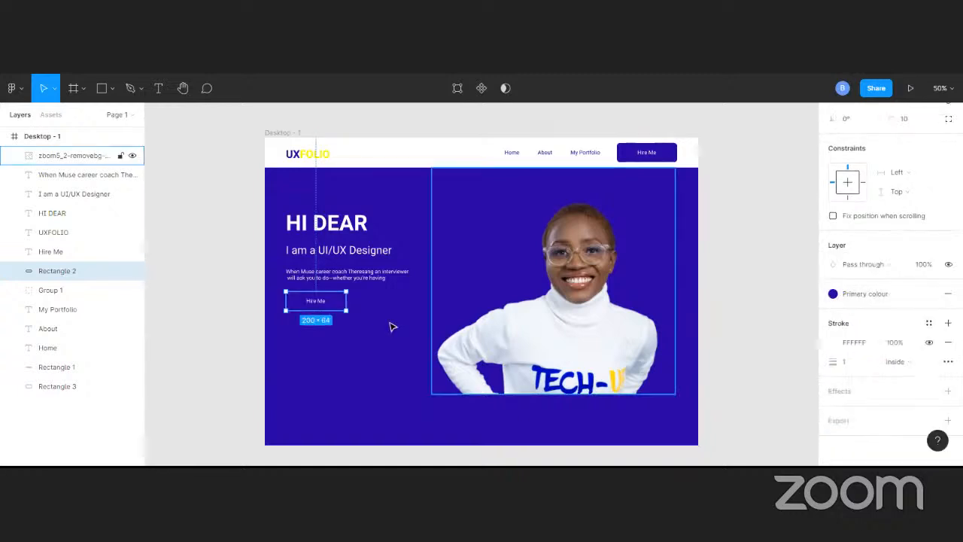
pyautogui.click(853, 363)
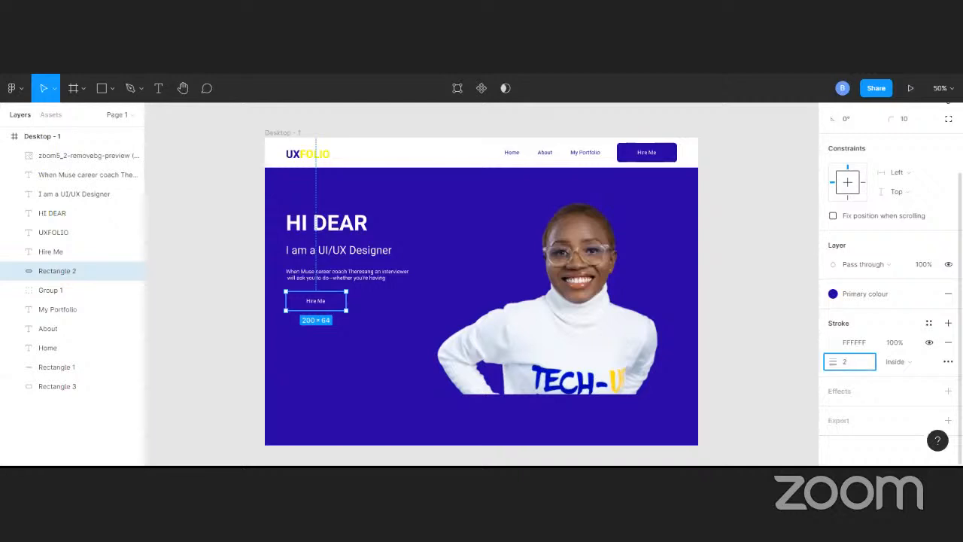
pyautogui.press('Return')
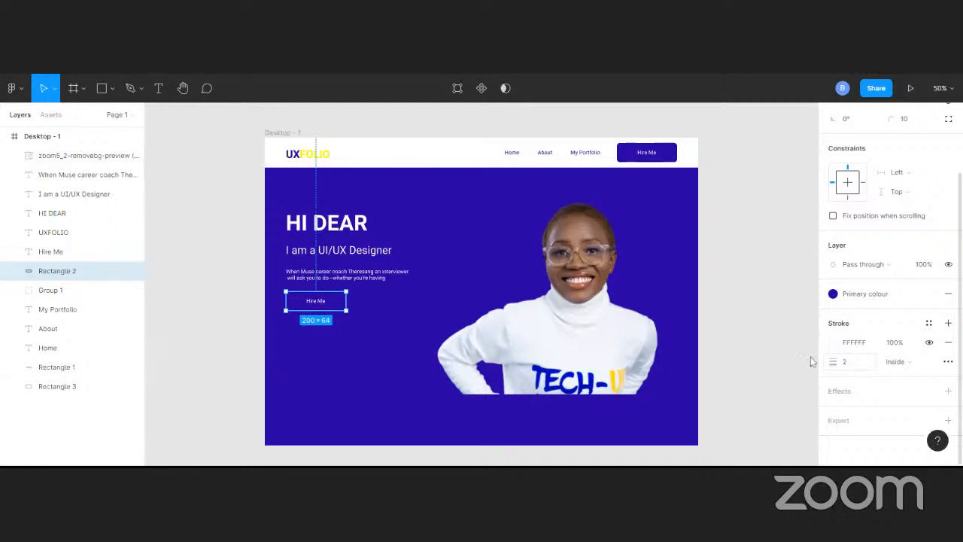
pyautogui.click(236, 208)
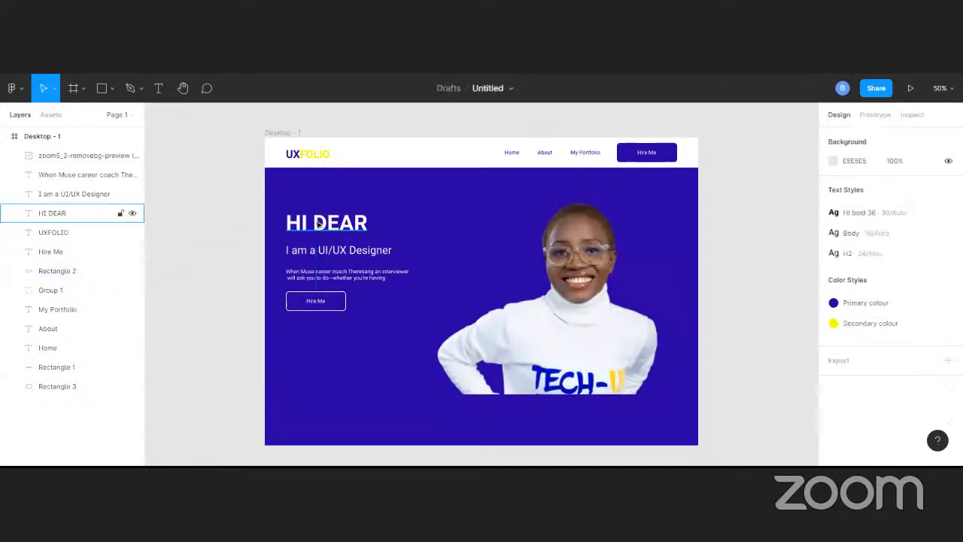
# Move the role line up to 16 px below the HI DEAR heading and the intro paragraph up to Y 415
pyautogui.click(317, 224)
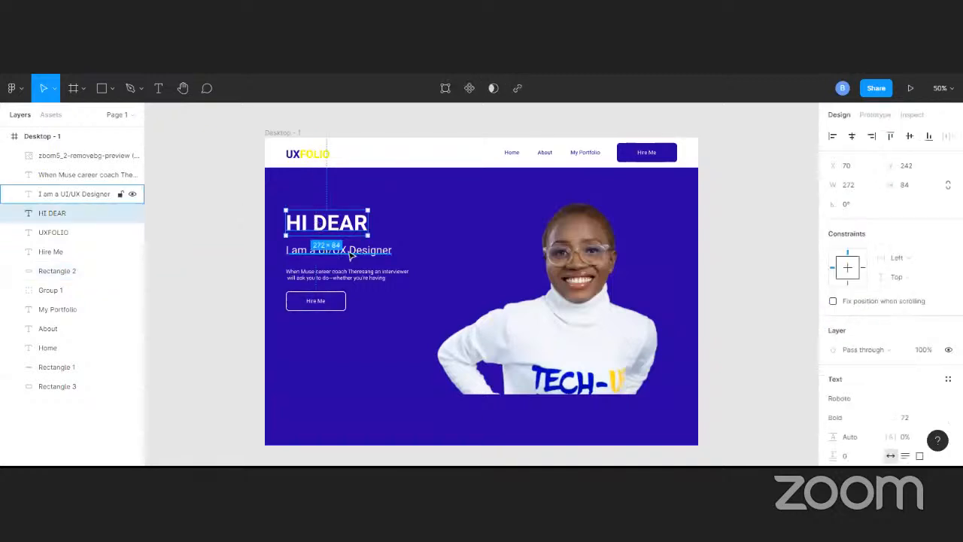
pyautogui.click(305, 256)
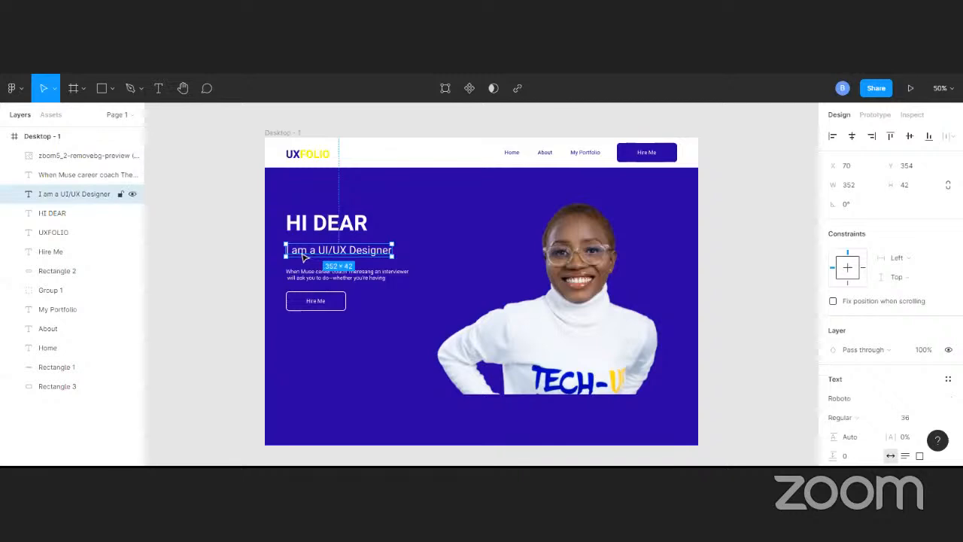
pyautogui.moveTo(303, 256); pyautogui.dragTo(371, 273)
pyautogui.click(370, 280)
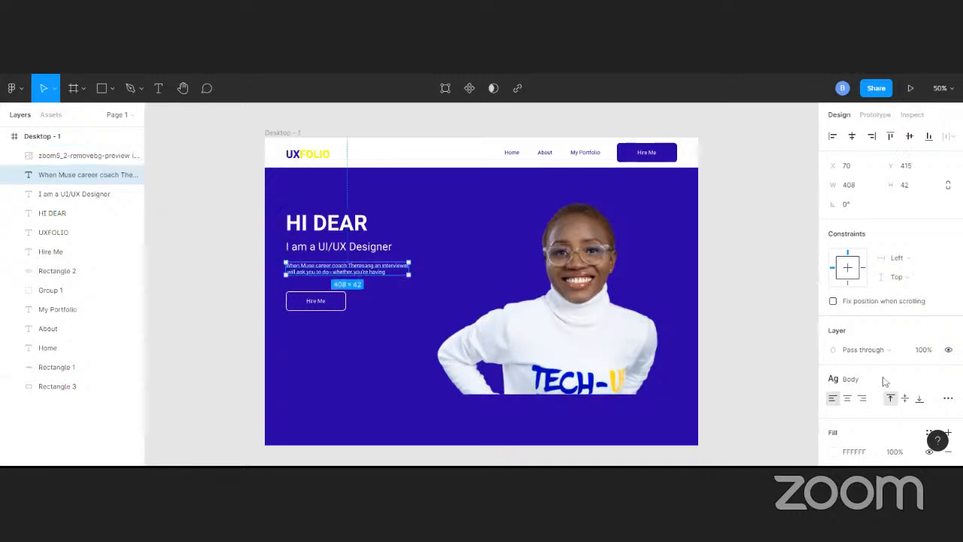
# Examine the intro paragraph's fills and its type details
pyautogui.scroll(-3, 941, 361)
pyautogui.scroll(-1, 947, 395)
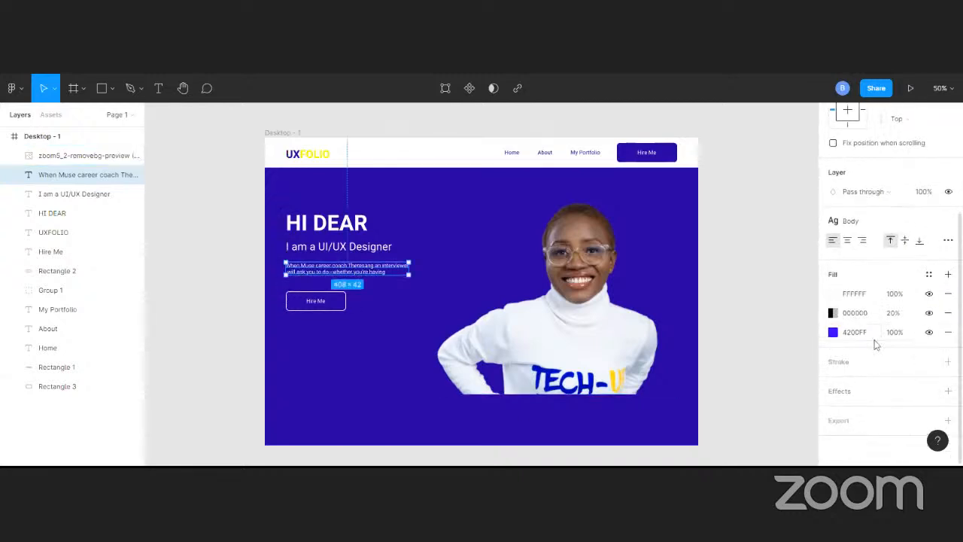
pyautogui.scroll(4, 877, 341)
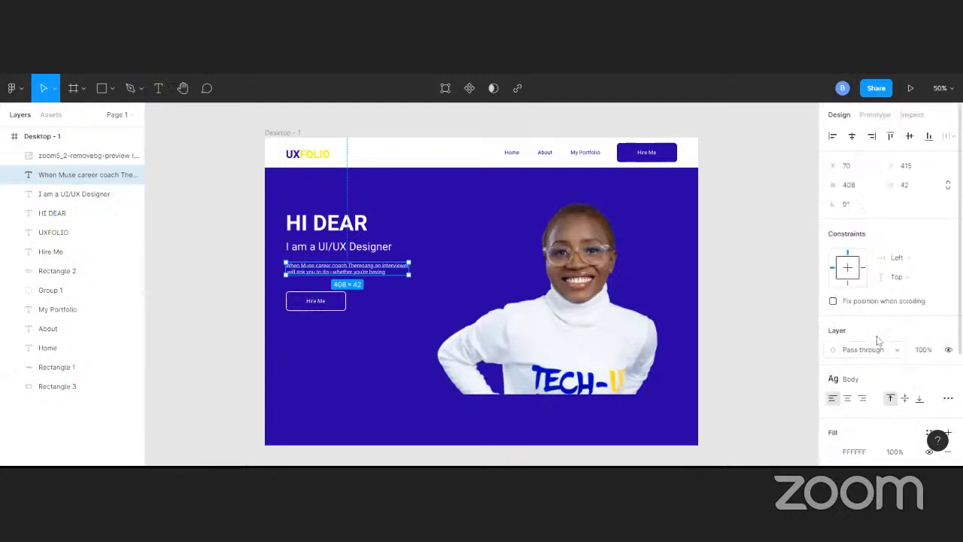
pyautogui.click(949, 399)
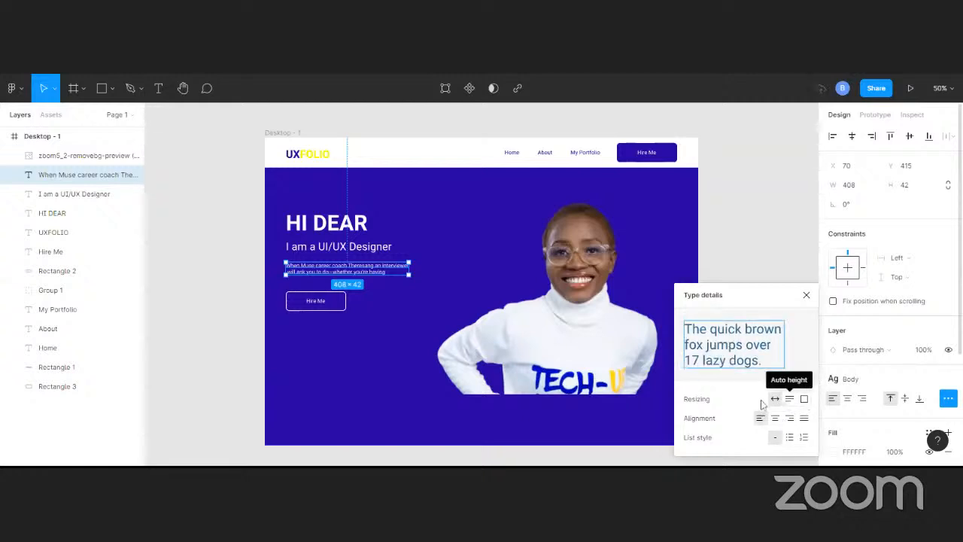
pyautogui.click(920, 323)
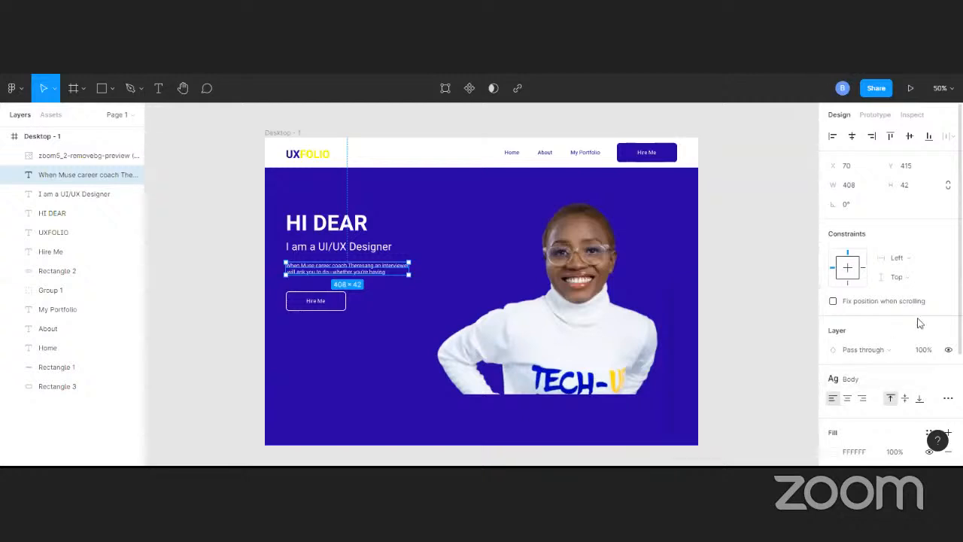
pyautogui.scroll(-3, 888, 391)
pyautogui.scroll(2, 861, 294)
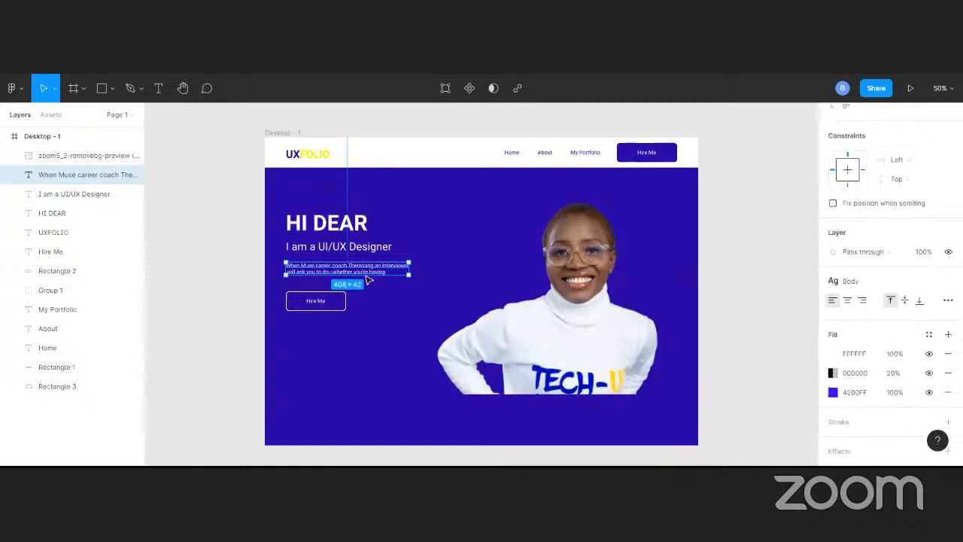
# Nudge the rectangle of the Hire Me button below the paragraph slightly upward
pyautogui.click(341, 305)
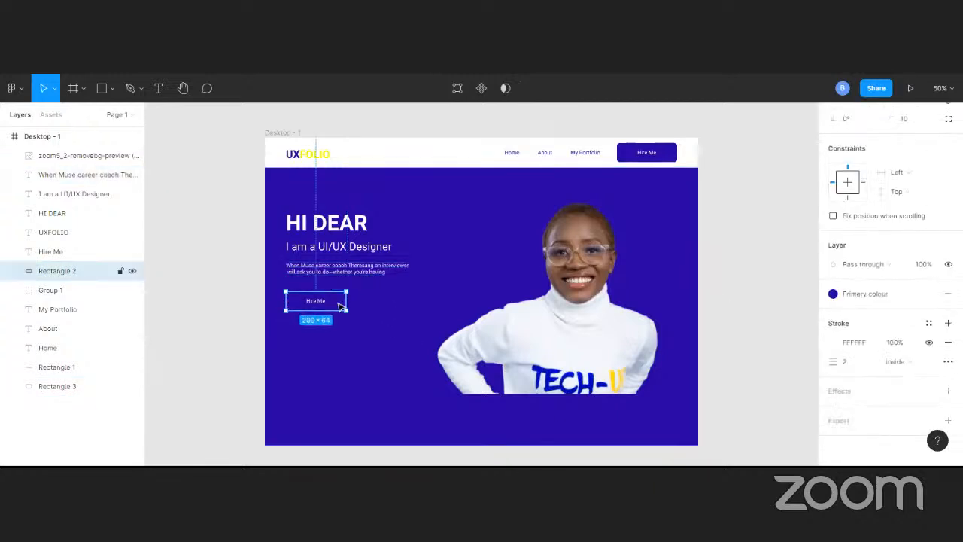
pyautogui.press('Up')
pyautogui.press('Up')
pyautogui.press('Up')
pyautogui.press('Up')
pyautogui.press('Up')
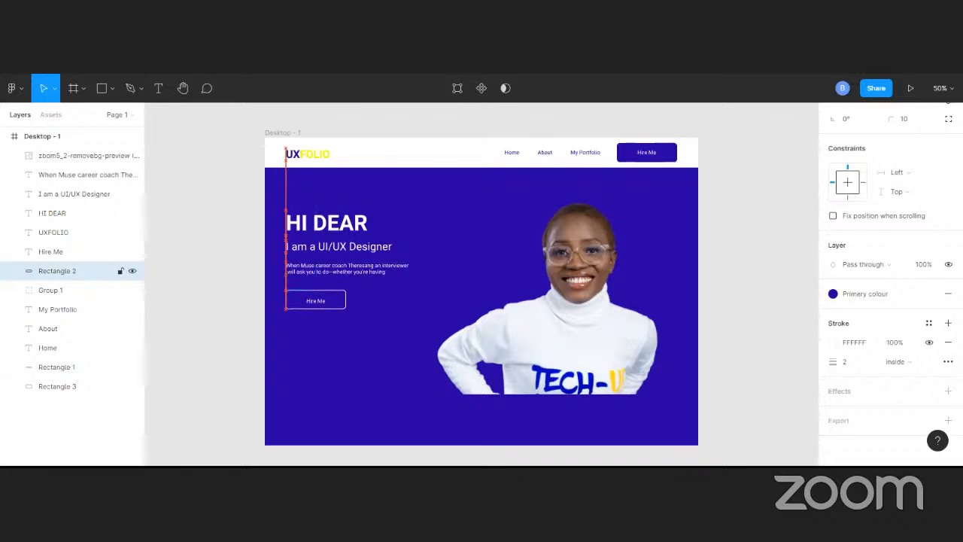
# Align the lower Hire Me label and its rectangle along their vertical centres
pyautogui.click(321, 302)
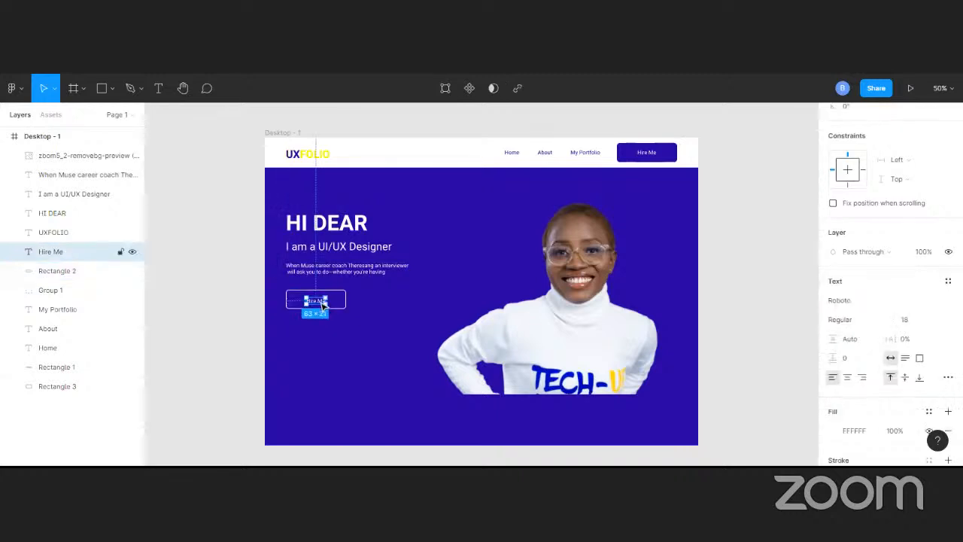
pyautogui.keyDown('shift'); pyautogui.click(340, 303); pyautogui.keyUp('shift')
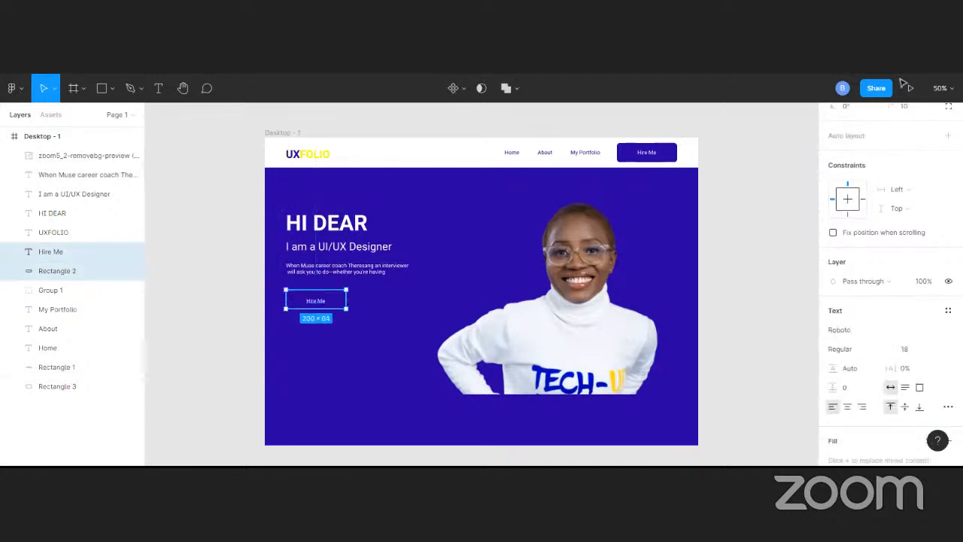
pyautogui.scroll(3, 903, 143)
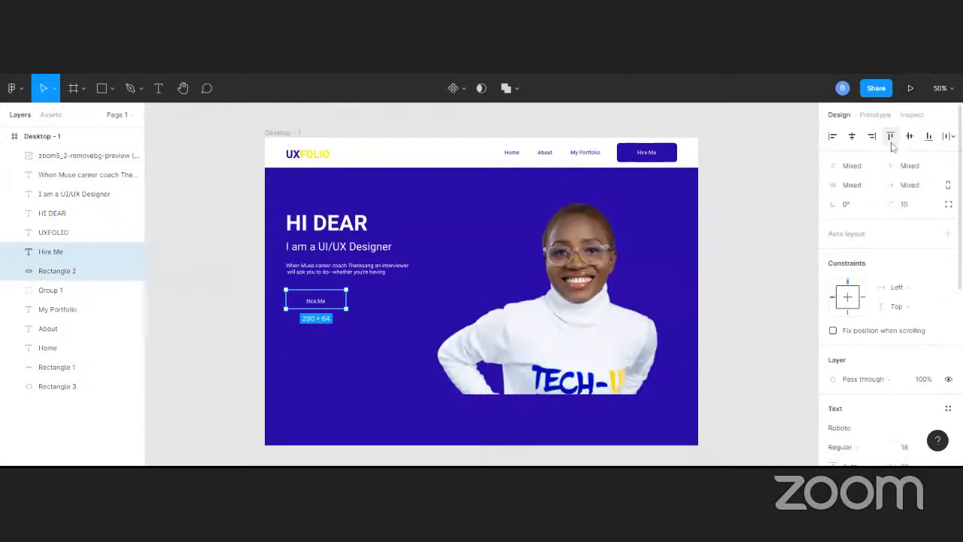
pyautogui.click(910, 140)
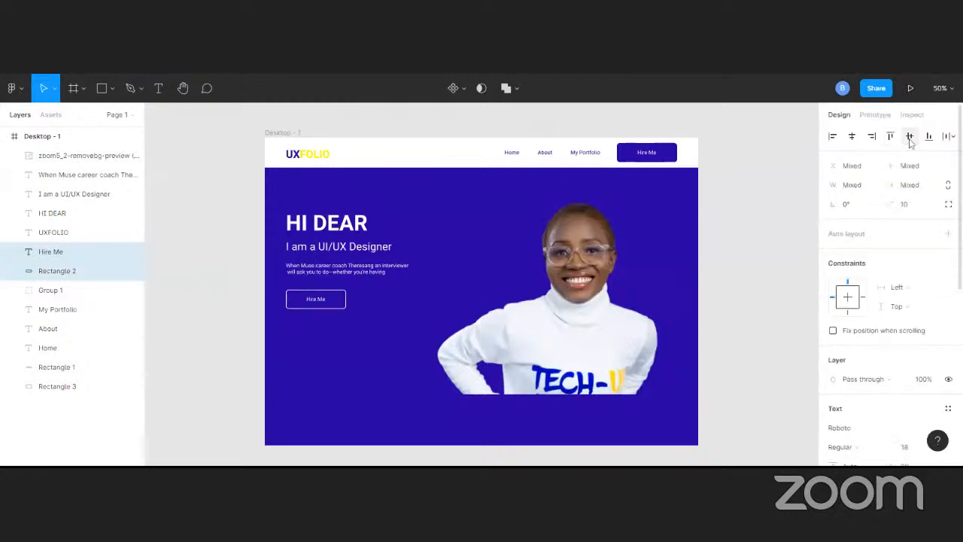
pyautogui.click(231, 218)
# Group the HI DEAR heading, role line, intro paragraph and the lower button's label and rectangle
pyautogui.click(331, 225)
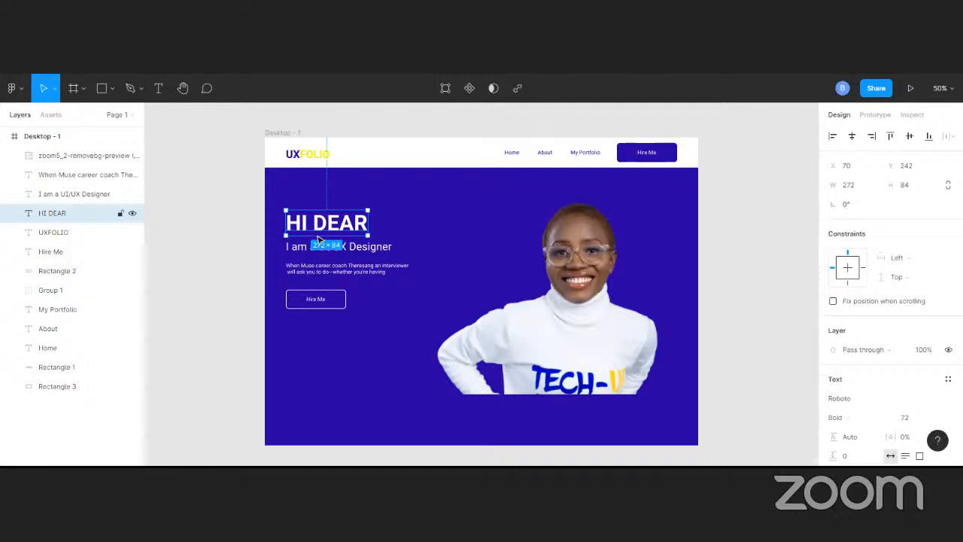
pyautogui.keyDown('shift'); pyautogui.click(361, 249); pyautogui.keyUp('shift')
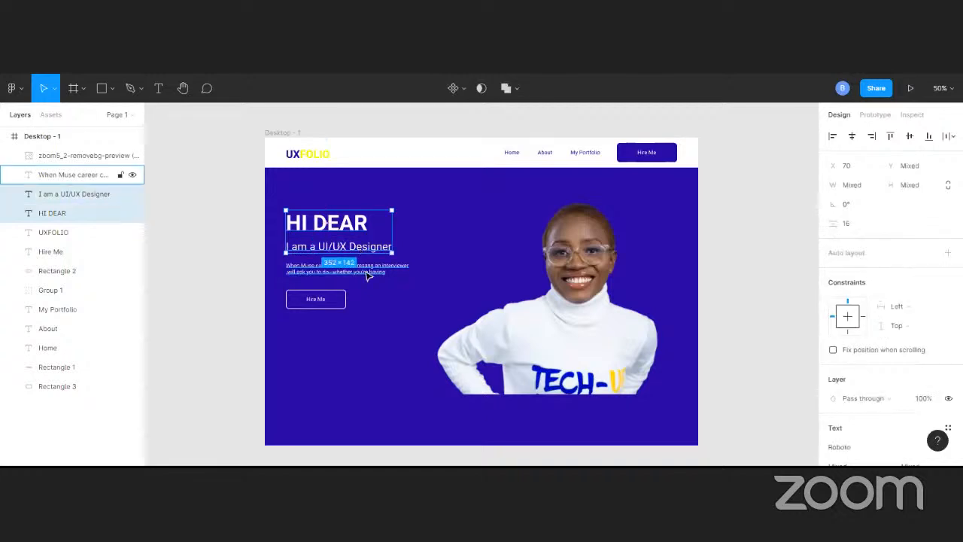
pyautogui.keyDown('shift'); pyautogui.click(367, 269); pyautogui.keyUp('shift')
pyautogui.keyDown('shift'); pyautogui.click(323, 301); pyautogui.keyUp('shift')
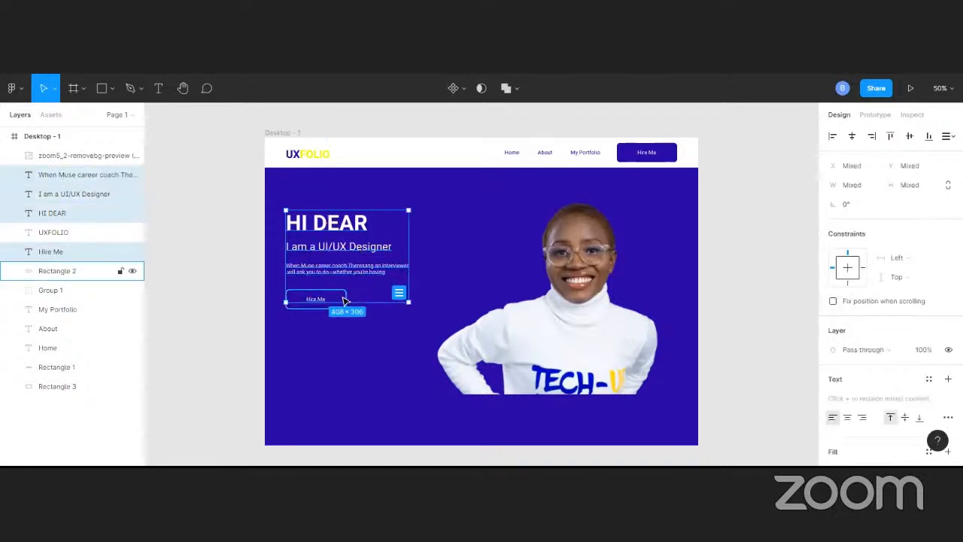
pyautogui.keyDown('shift'); pyautogui.click(343, 301); pyautogui.keyUp('shift')
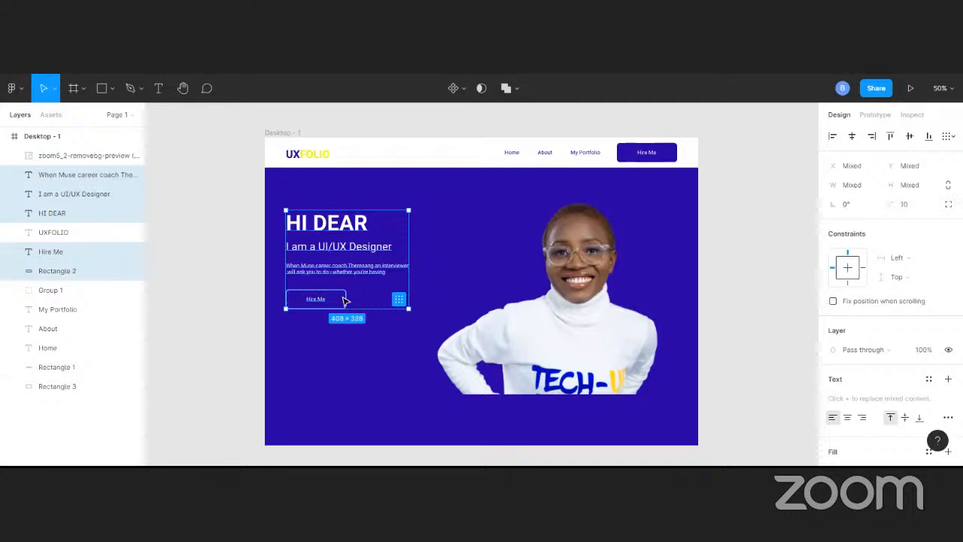
pyautogui.hotkey('ctrl', 'g')
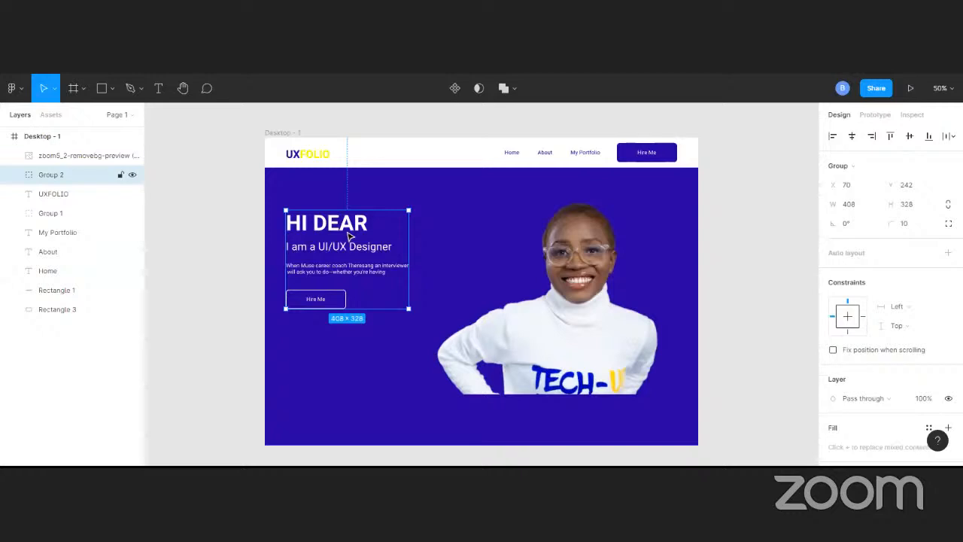
# Align the grouped hero text block with the vertical centre of the blue background rectangle
pyautogui.keyDown('shift'); pyautogui.click(467, 206); pyautogui.keyUp('shift')
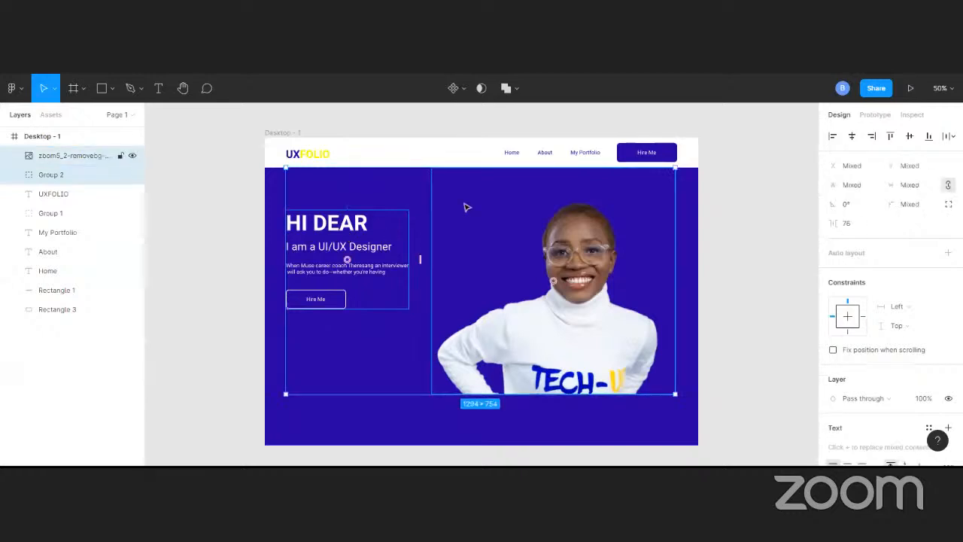
pyautogui.click(208, 211)
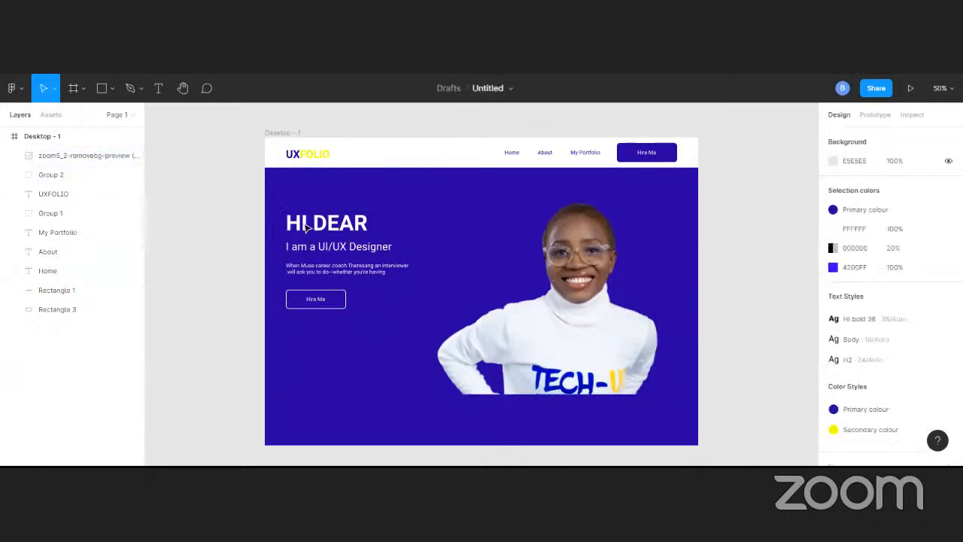
pyautogui.click(90, 175)
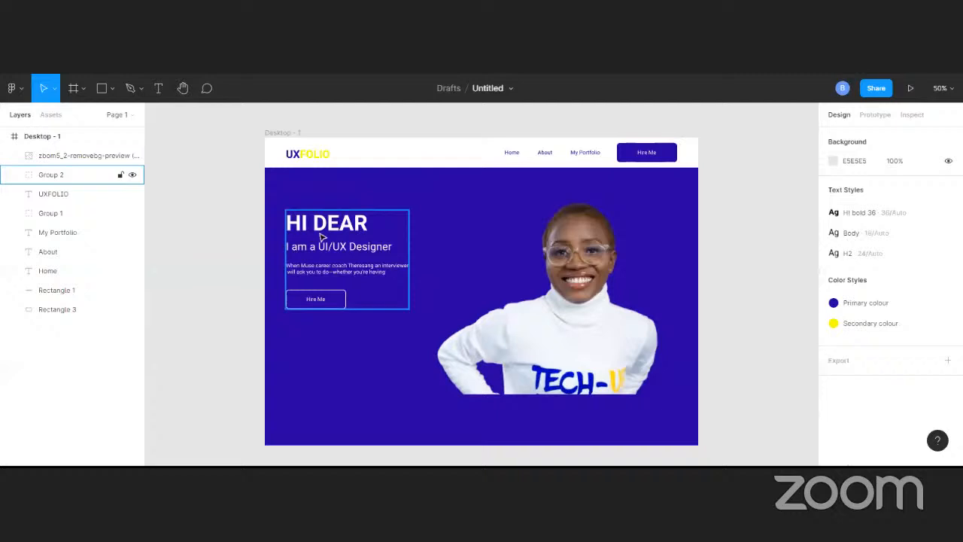
pyautogui.keyDown('shift'); pyautogui.click(317, 190); pyautogui.keyUp('shift')
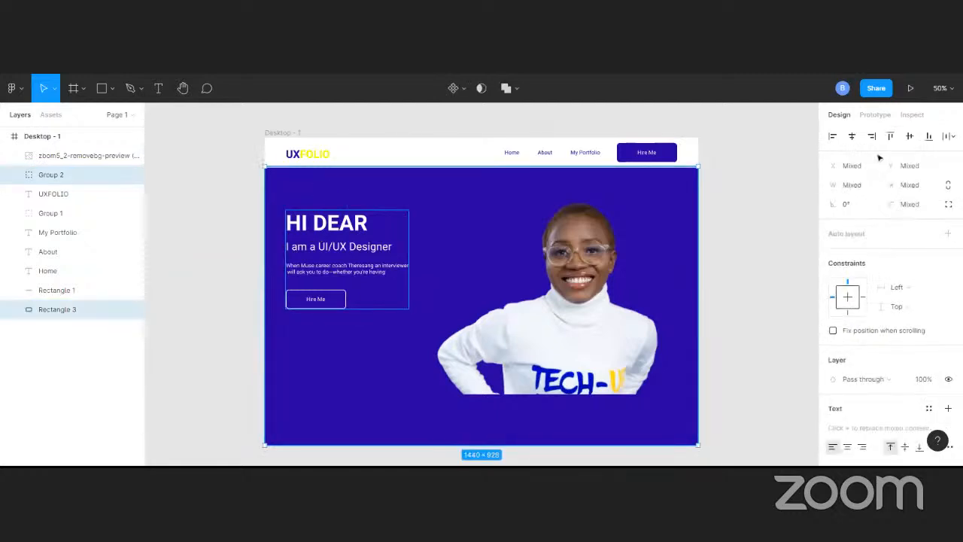
pyautogui.click(909, 137)
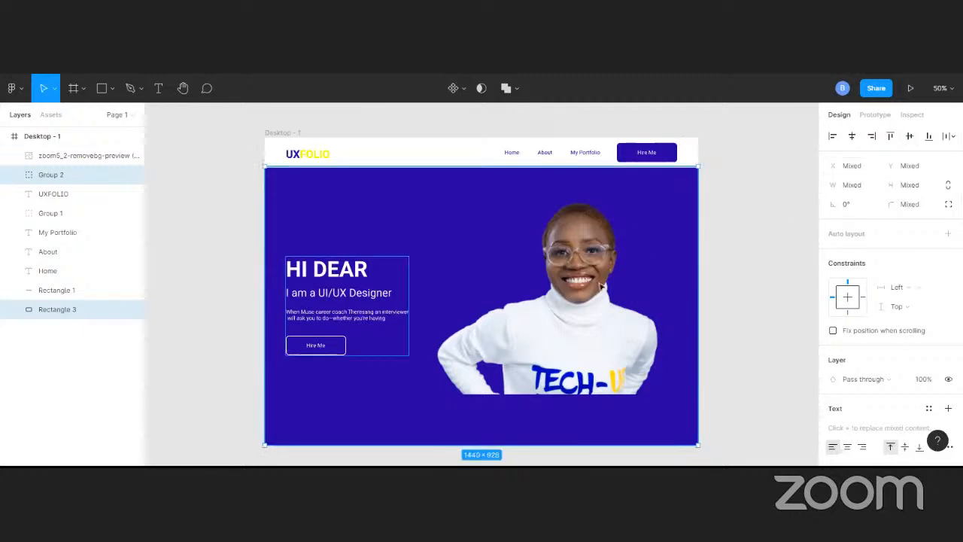
# Enlarge the portrait image slightly within the hero section
pyautogui.click(569, 342)
pyautogui.moveTo(676, 172); pyautogui.dragTo(681, 184)
pyautogui.click(738, 224)
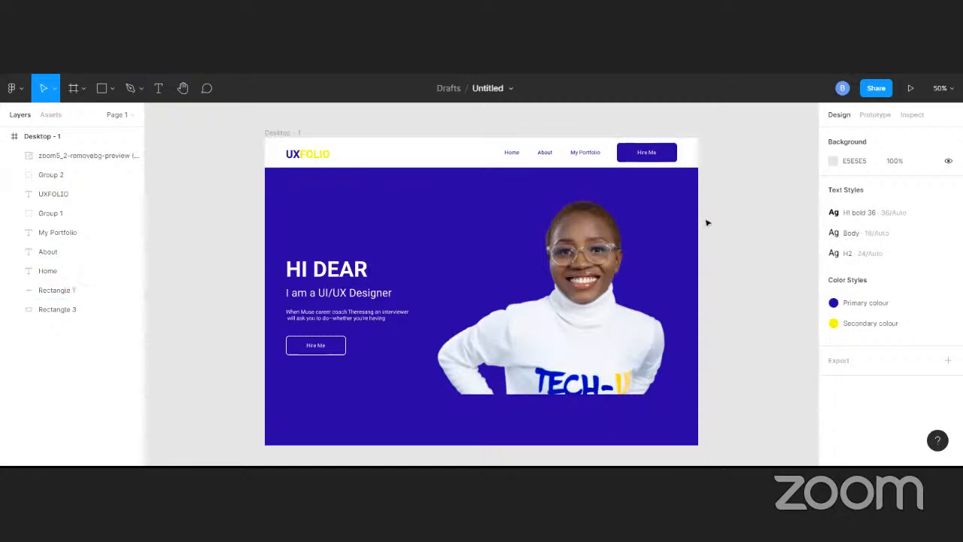
# Detach the colour style from the hero background rectangle and set its uppermost fill to FFFFFF at 20%
pyautogui.click(391, 242)
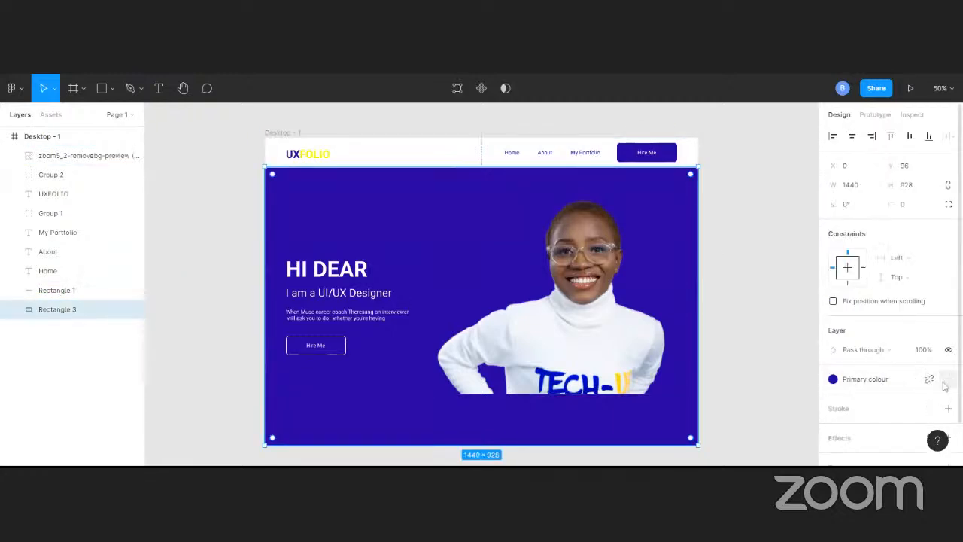
pyautogui.click(929, 379)
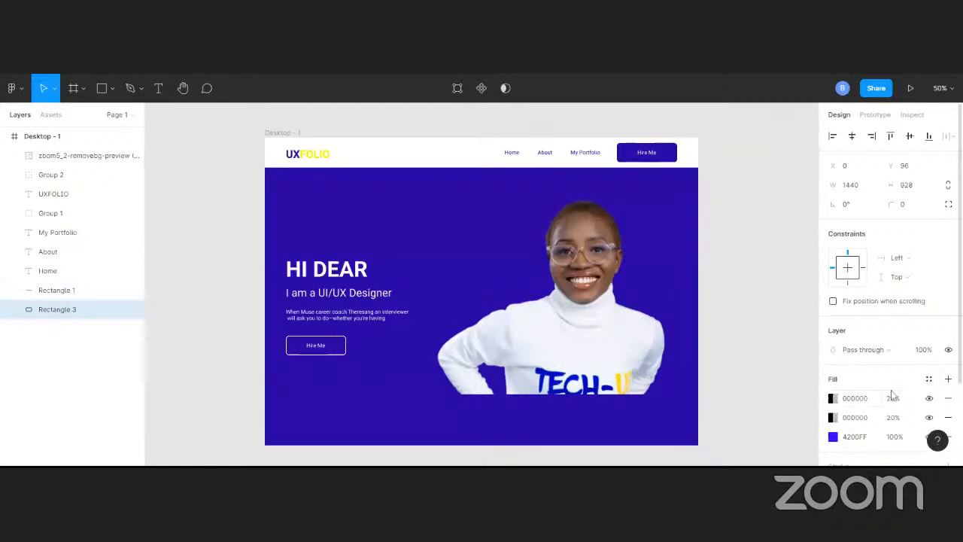
pyautogui.click(832, 399)
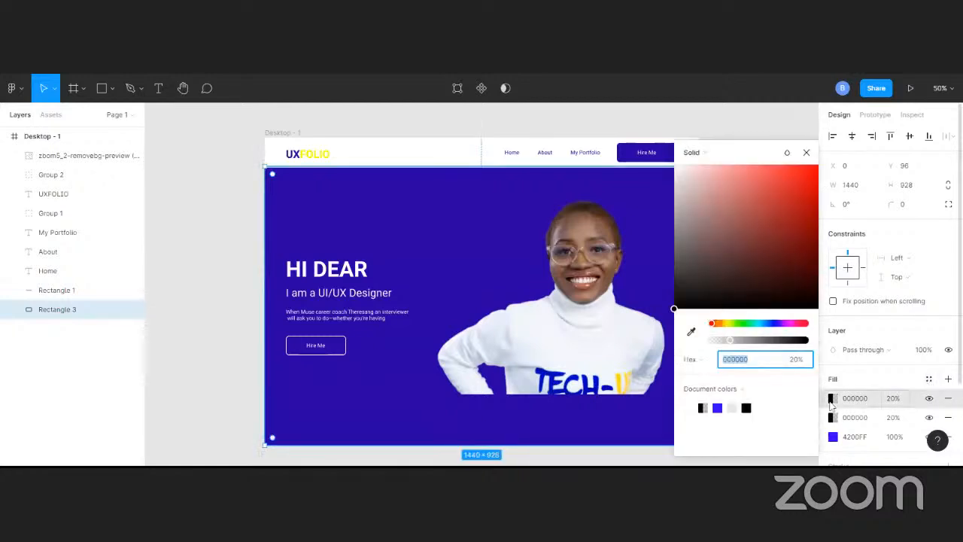
pyautogui.click(682, 175)
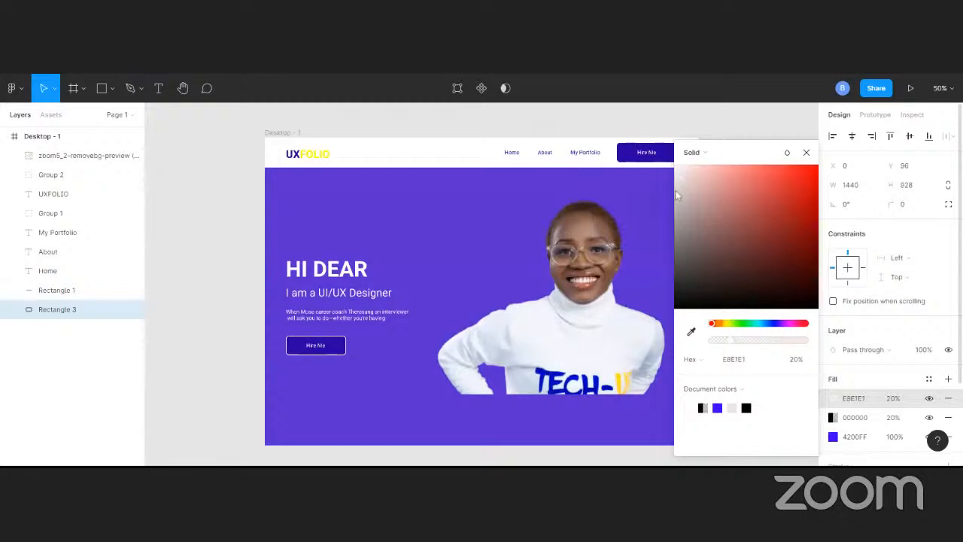
pyautogui.moveTo(682, 177); pyautogui.dragTo(674, 163)
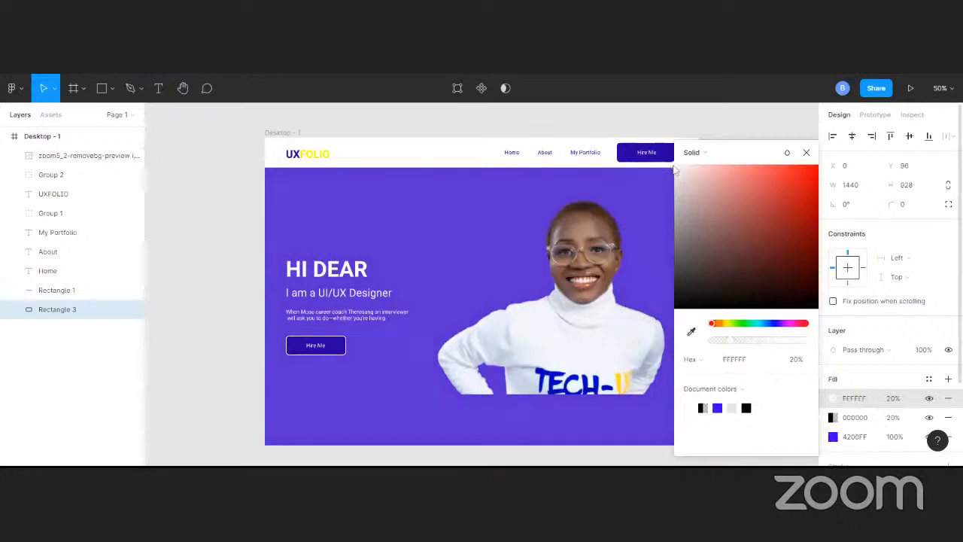
# Sample the canvas grey E5E5E5 as the hero rectangle's uppermost fill at 100%
pyautogui.click(693, 332)
pyautogui.click(211, 159)
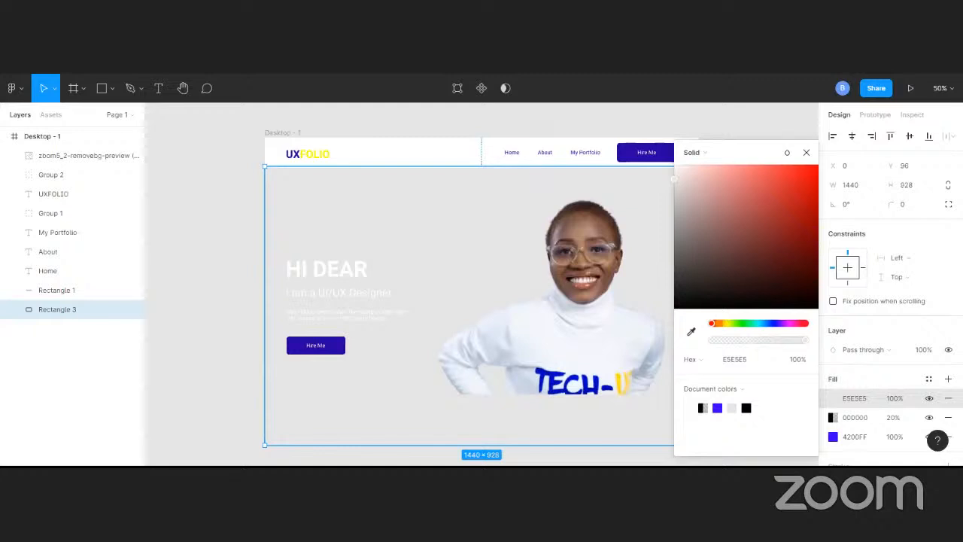
pyautogui.click(213, 221)
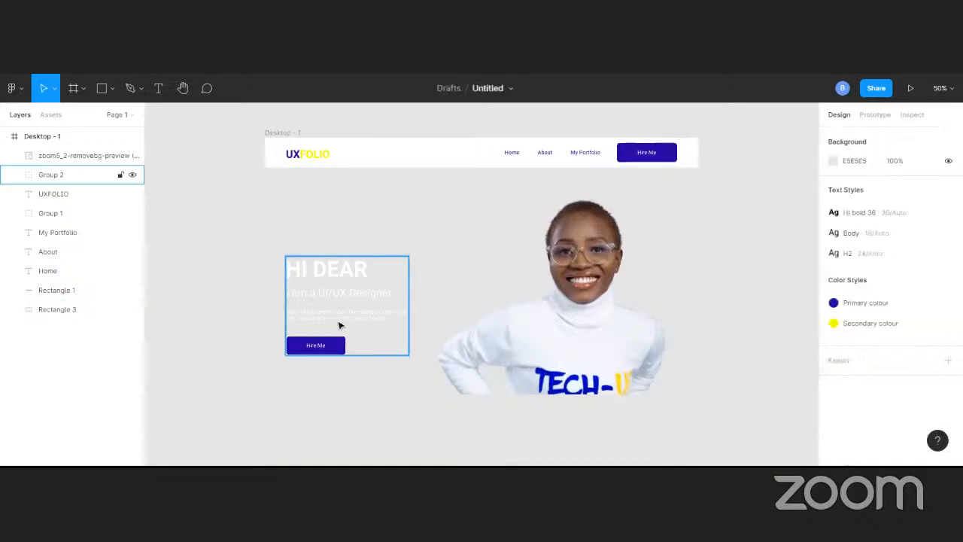
pyautogui.click(339, 350)
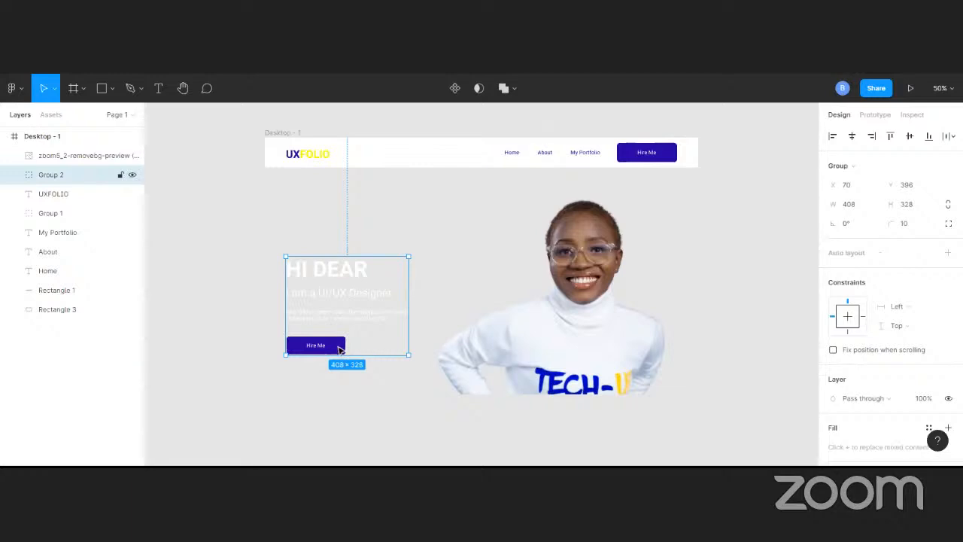
pyautogui.rightClick(339, 350)
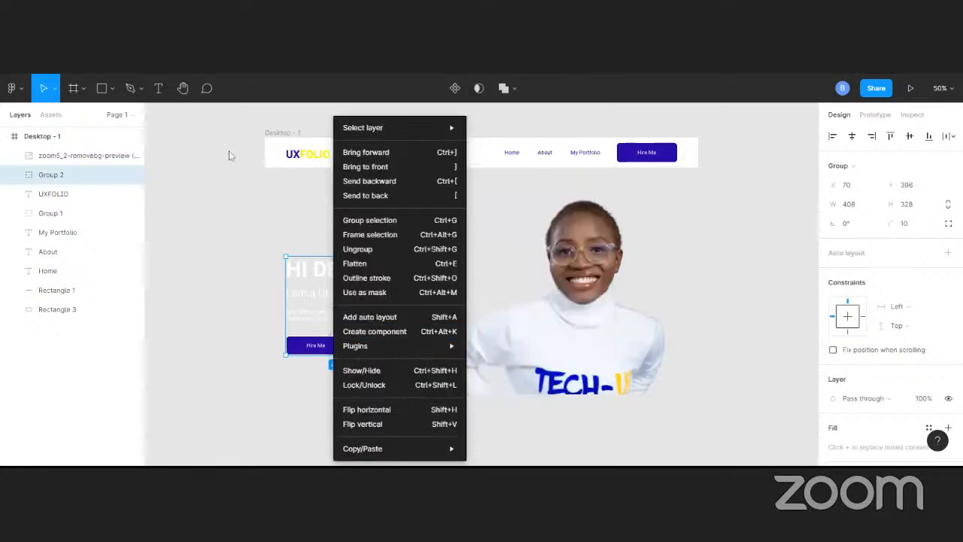
pyautogui.click(228, 156)
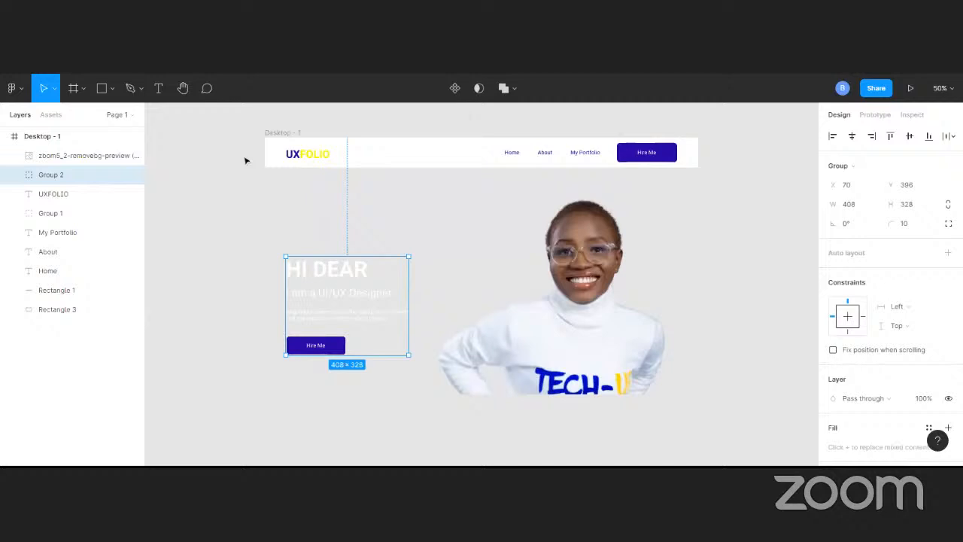
# Apply a light grey style from the team colours to the hero background rectangle
pyautogui.click(282, 179)
pyautogui.scroll(-3, 891, 396)
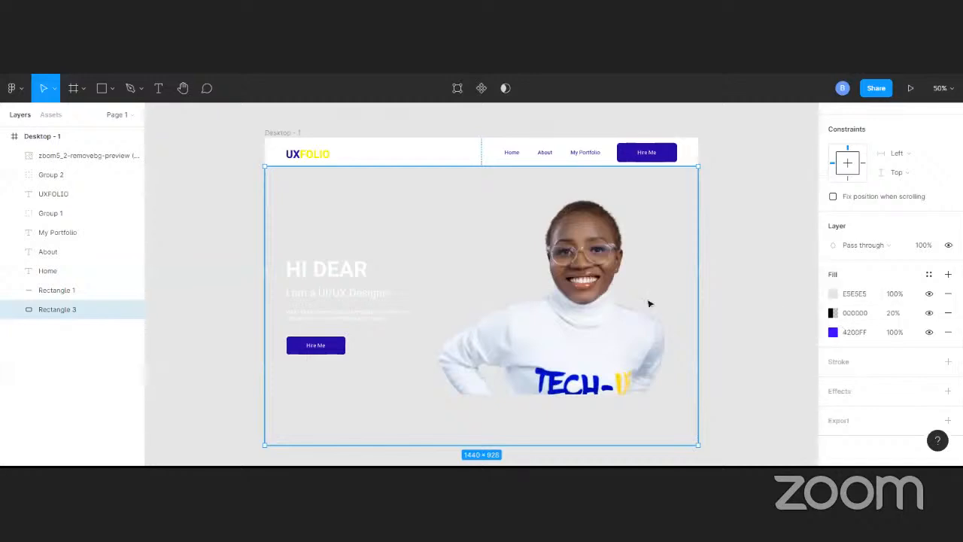
pyautogui.click(929, 274)
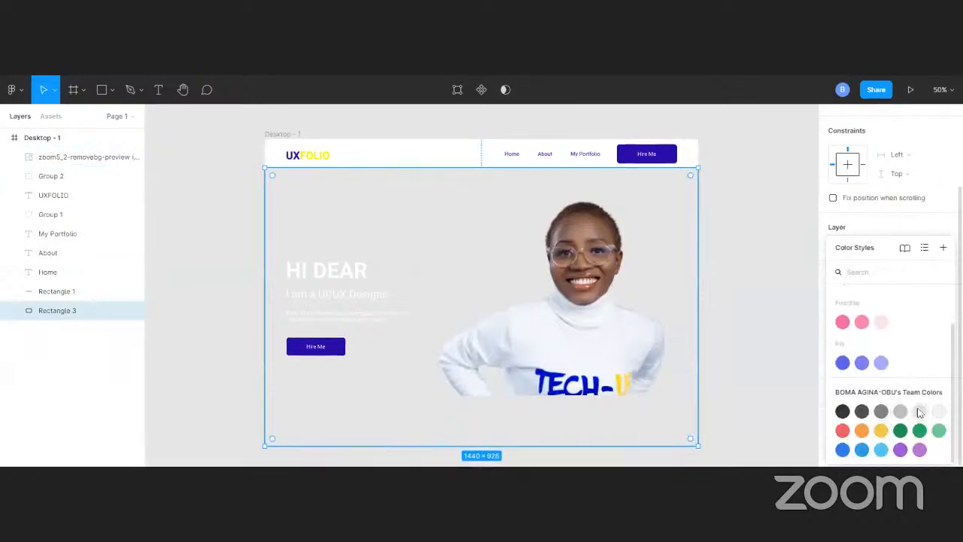
pyautogui.click(920, 411)
# Apply the yellow Secondary colour style to the hero background rectangle
pyautogui.click(931, 333)
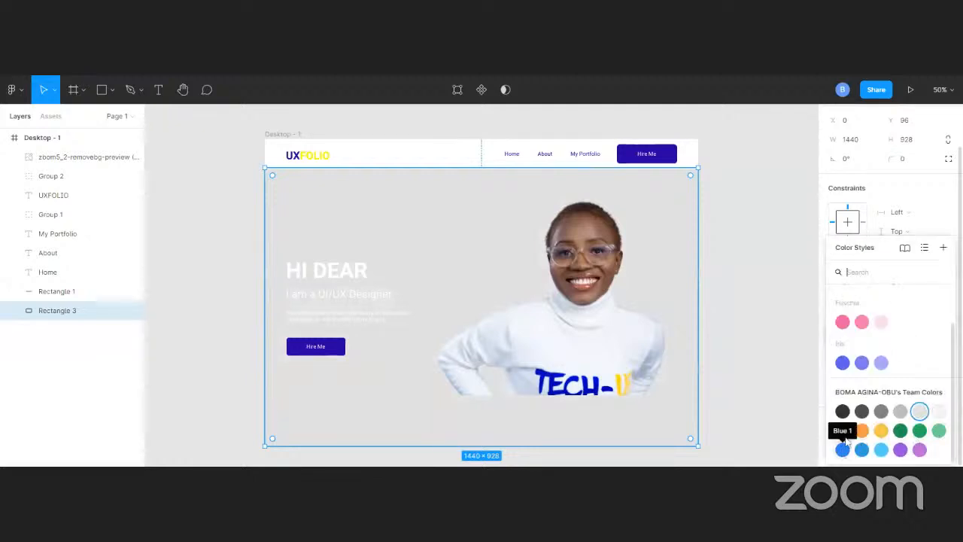
pyautogui.scroll(1, 851, 324)
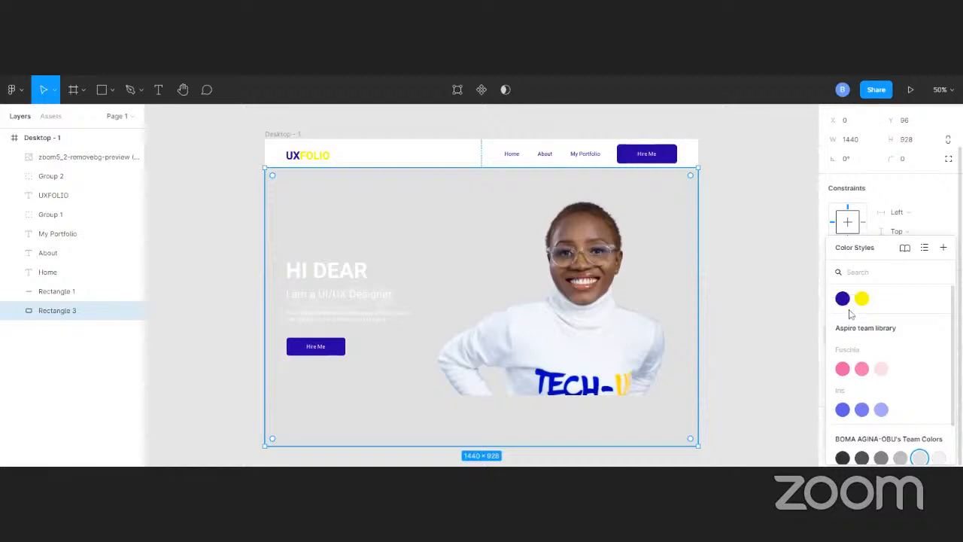
pyautogui.click(861, 298)
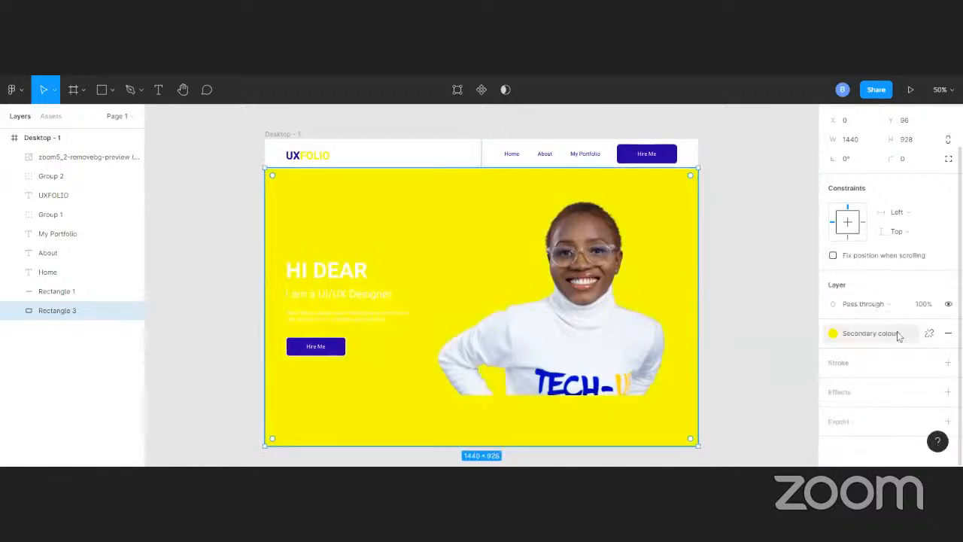
# Apply the Primary colour style to the hero background rectangle
pyautogui.click(899, 336)
pyautogui.click(843, 299)
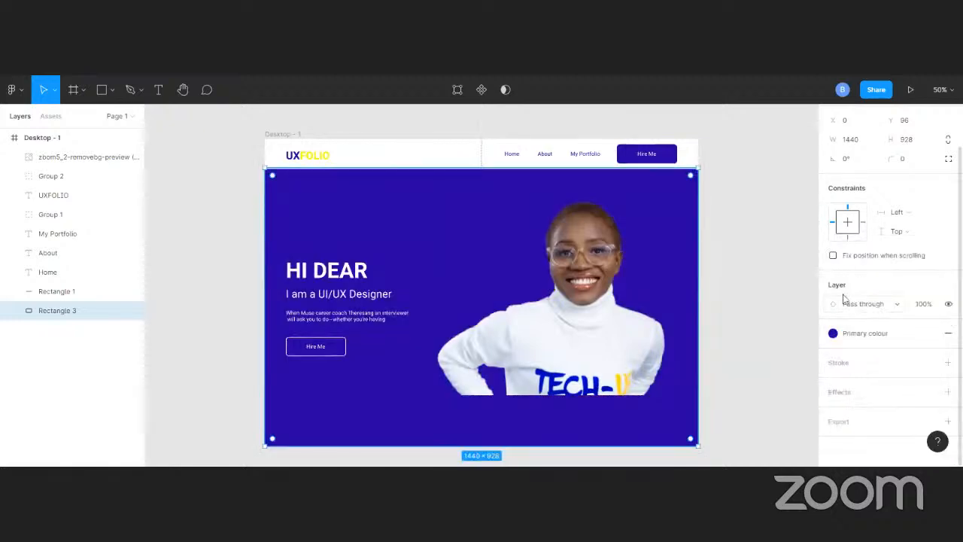
pyautogui.click(713, 196)
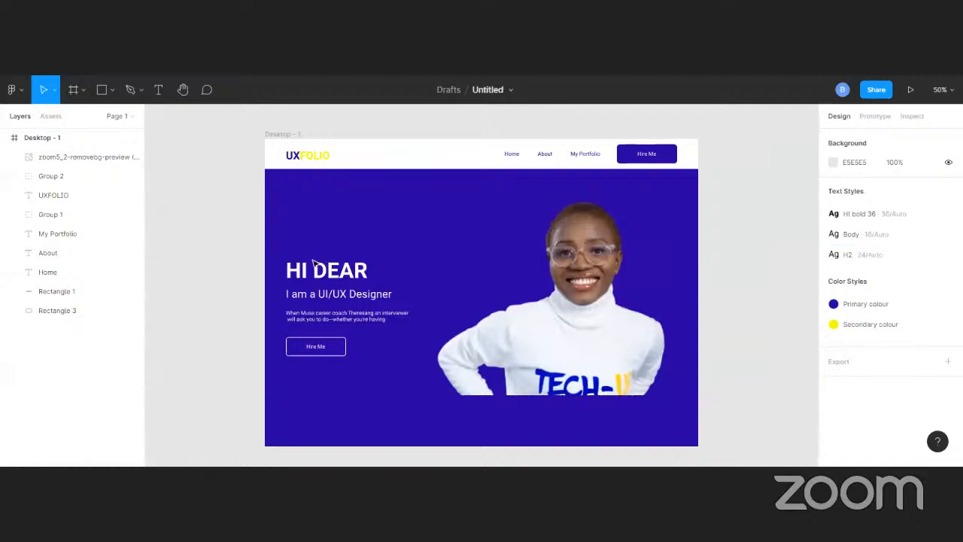
pyautogui.click(343, 267)
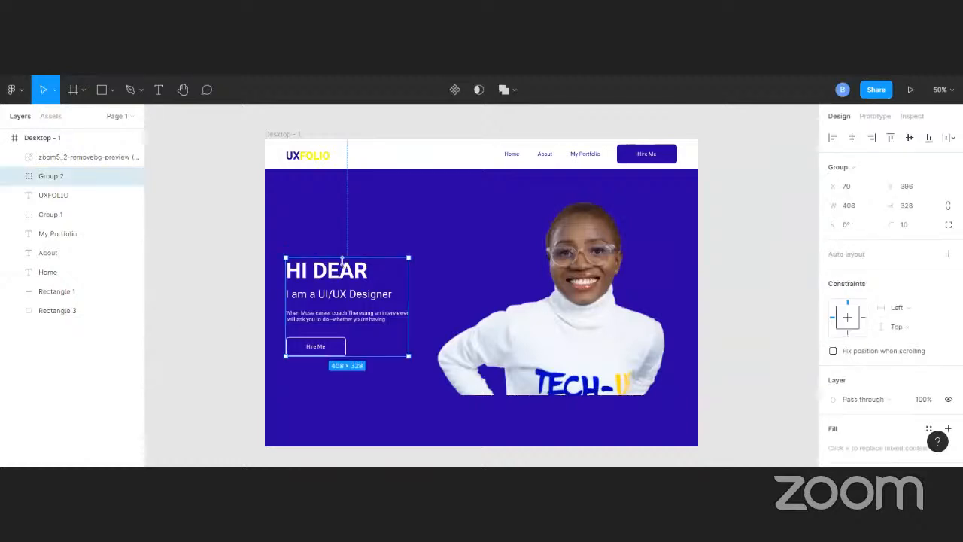
pyautogui.click(550, 286)
pyautogui.click(734, 267)
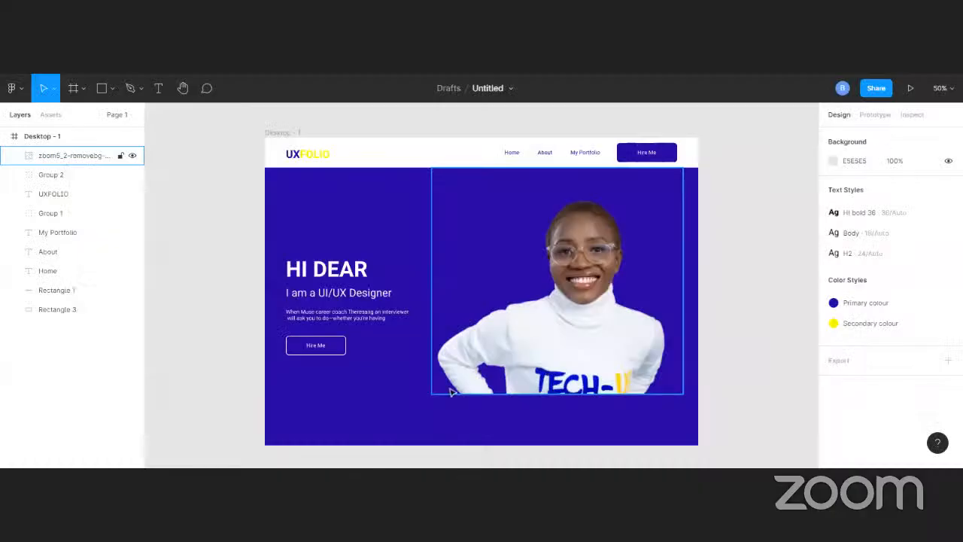
# Detach the Primary colour style from the hero background rectangle and add another 000000 fill at 20%
pyautogui.click(415, 394)
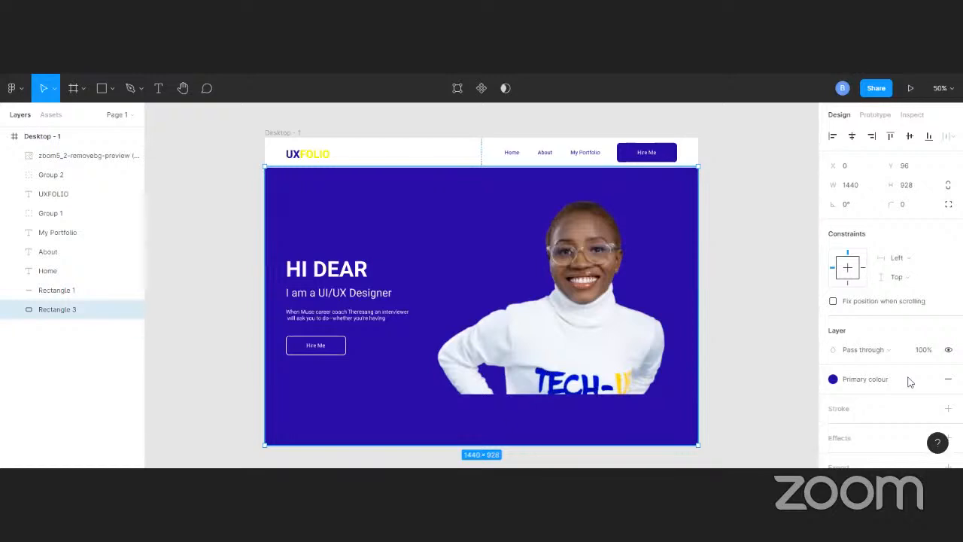
pyautogui.click(931, 380)
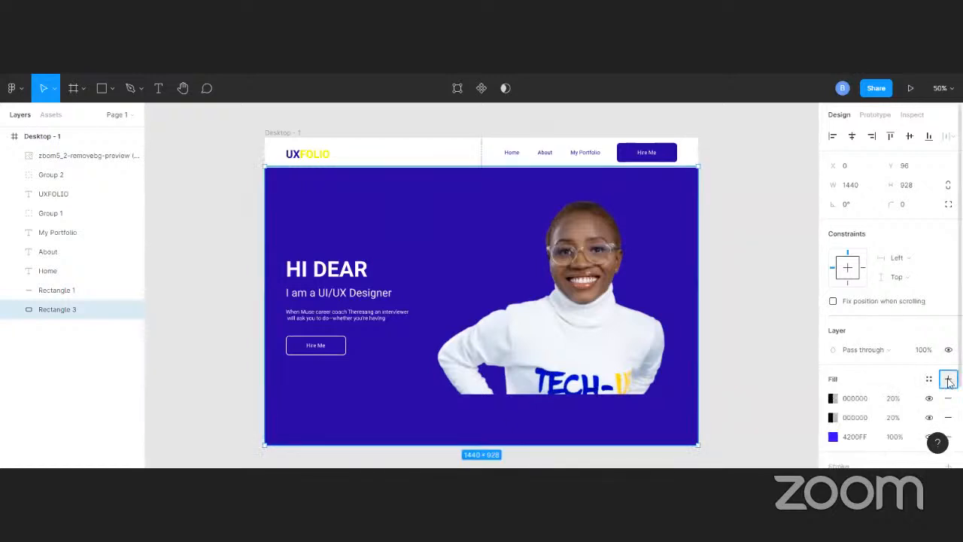
pyautogui.click(949, 380)
pyautogui.scroll(-2, 947, 383)
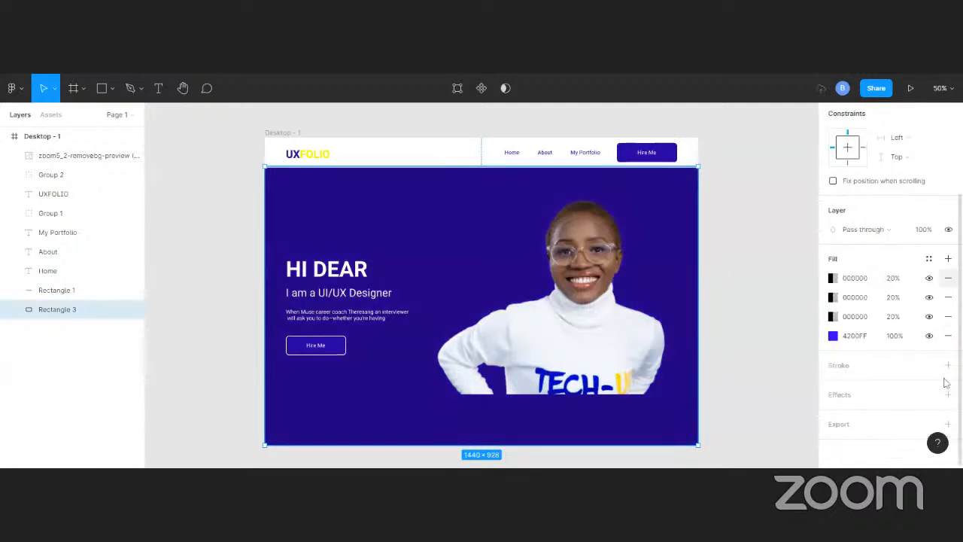
pyautogui.scroll(1, 873, 305)
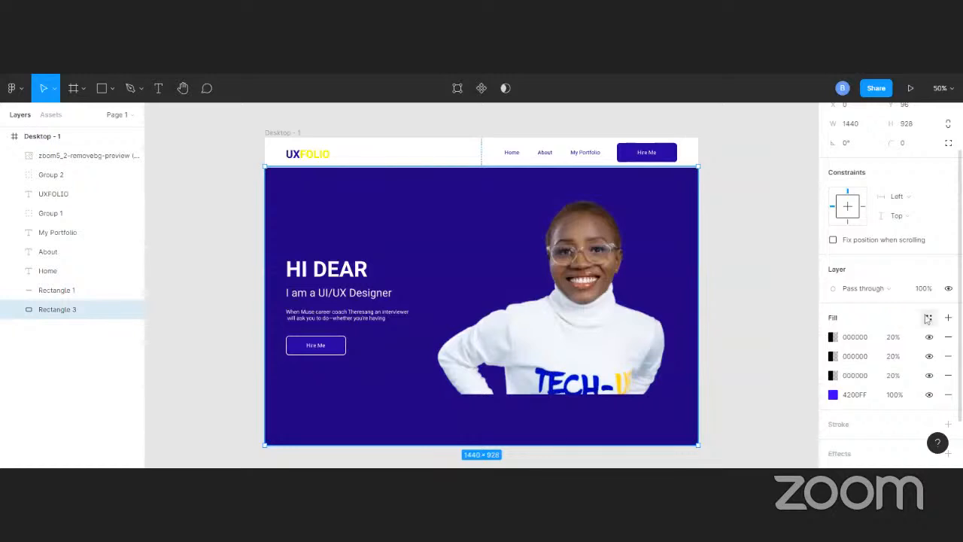
# Set the hero rectangle's uppermost fill to the blue 0406C3 at 100%, sampling the sweater's lettering
pyautogui.click(854, 339)
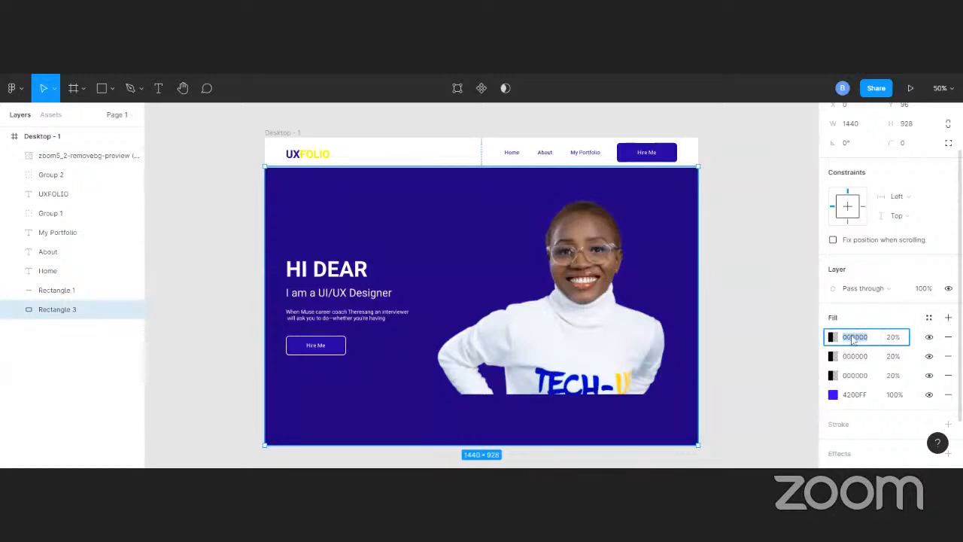
pyautogui.click(833, 337)
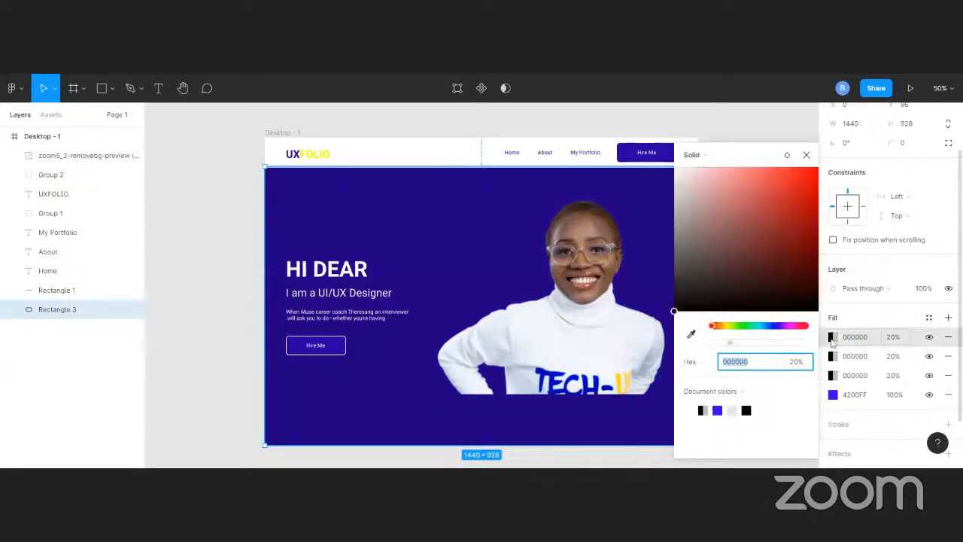
pyautogui.click(691, 336)
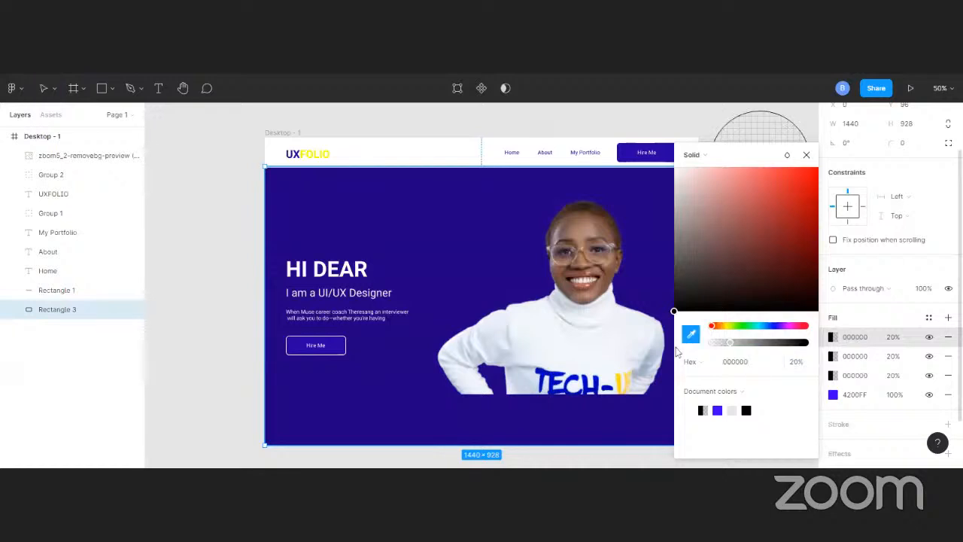
pyautogui.click(588, 374)
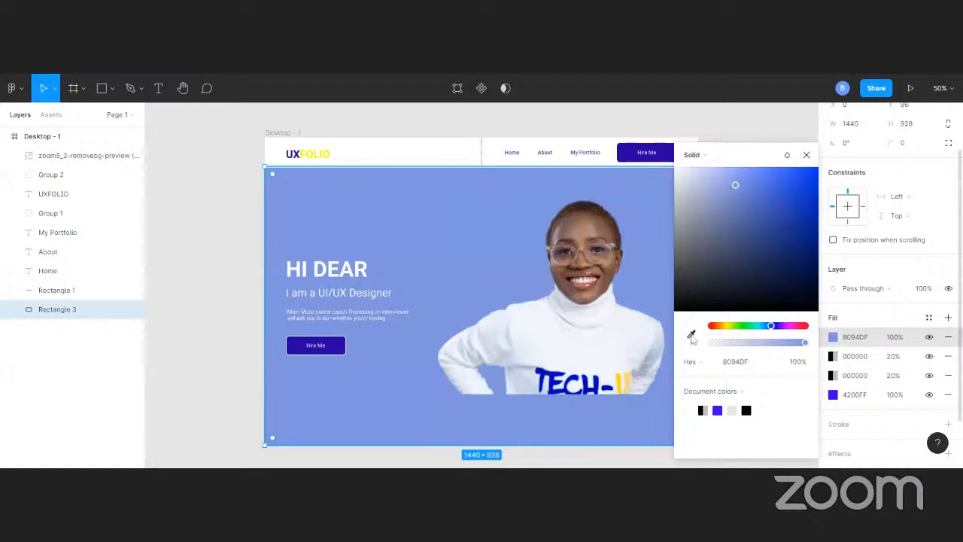
pyautogui.click(760, 127)
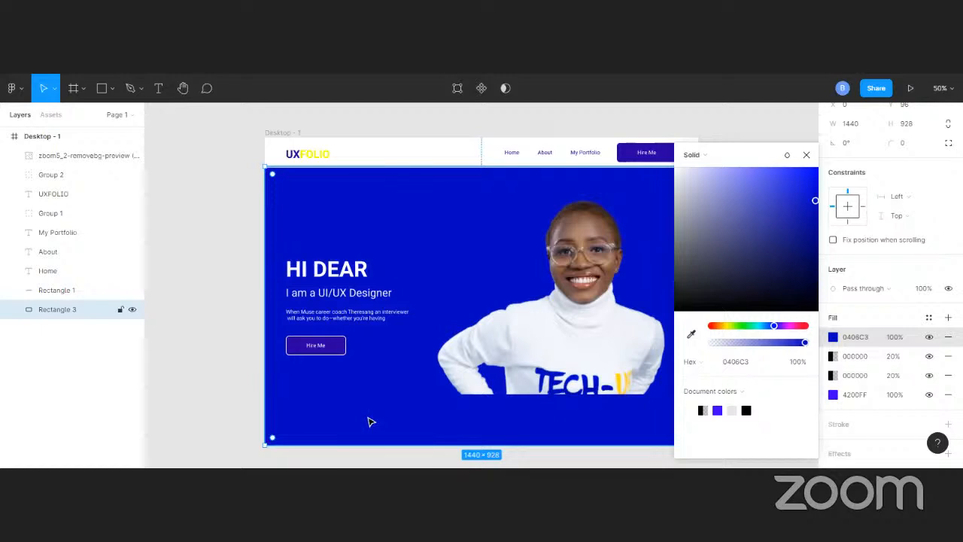
pyautogui.click(337, 344)
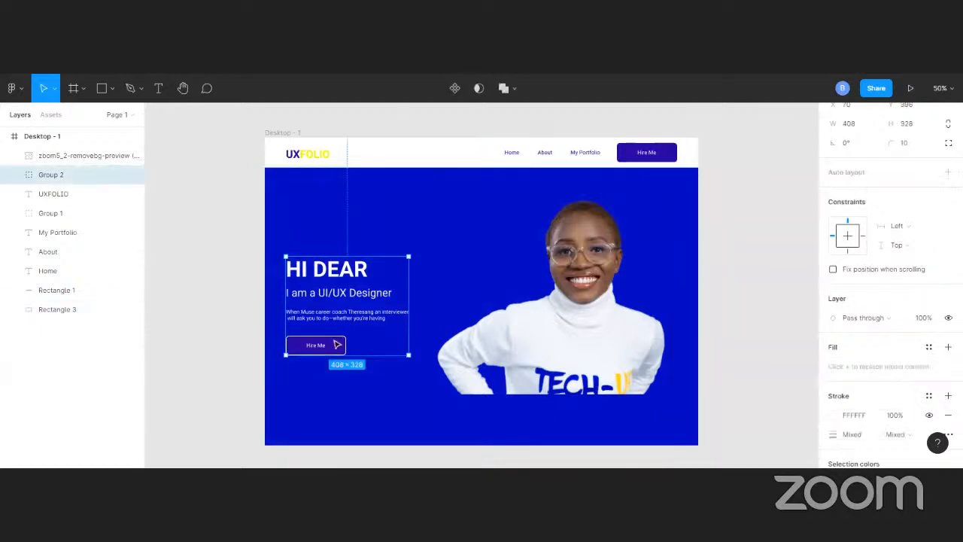
pyautogui.doubleClick(337, 344)
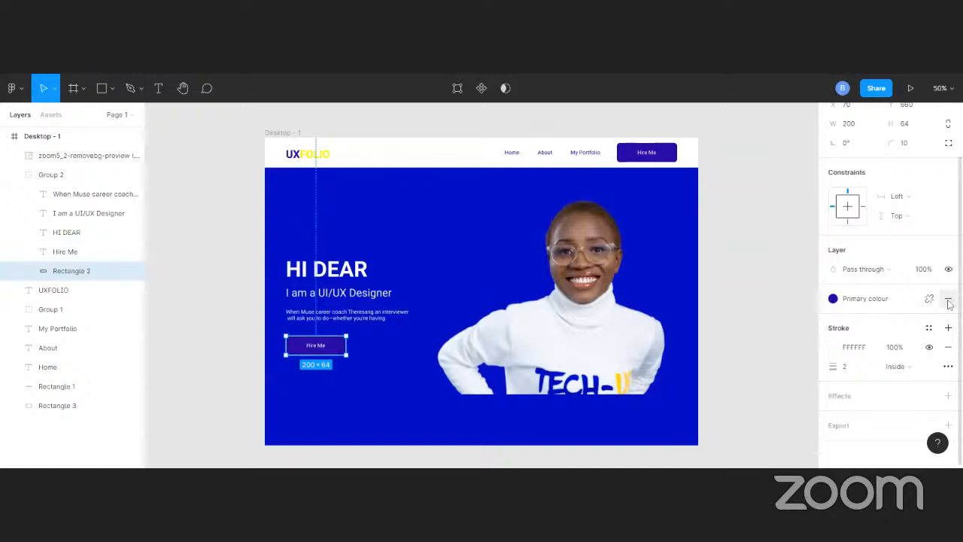
pyautogui.click(907, 305)
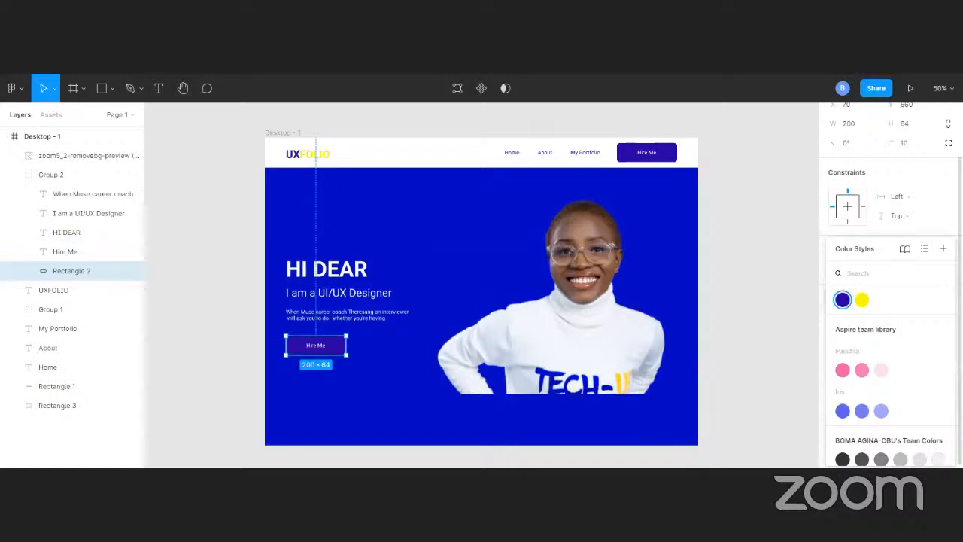
pyautogui.click(943, 250)
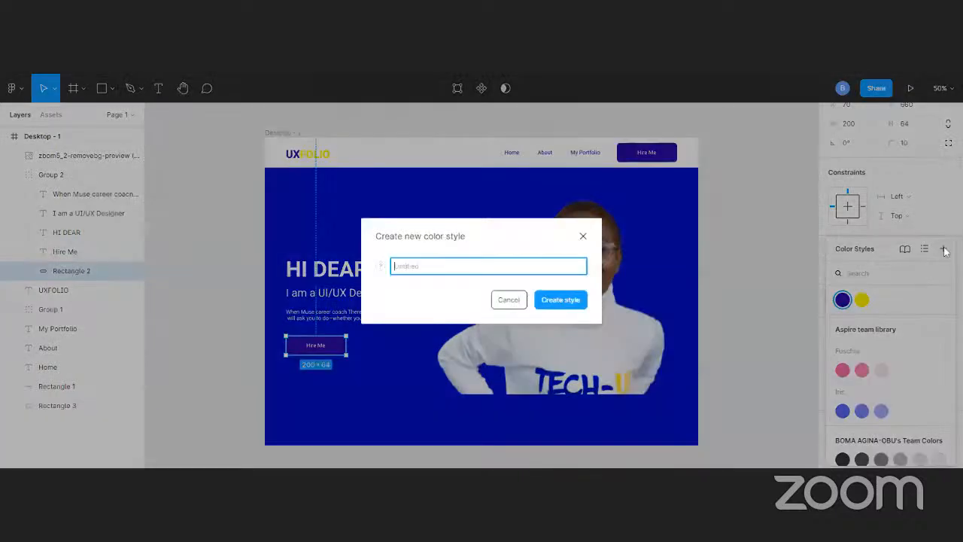
pyautogui.click(583, 237)
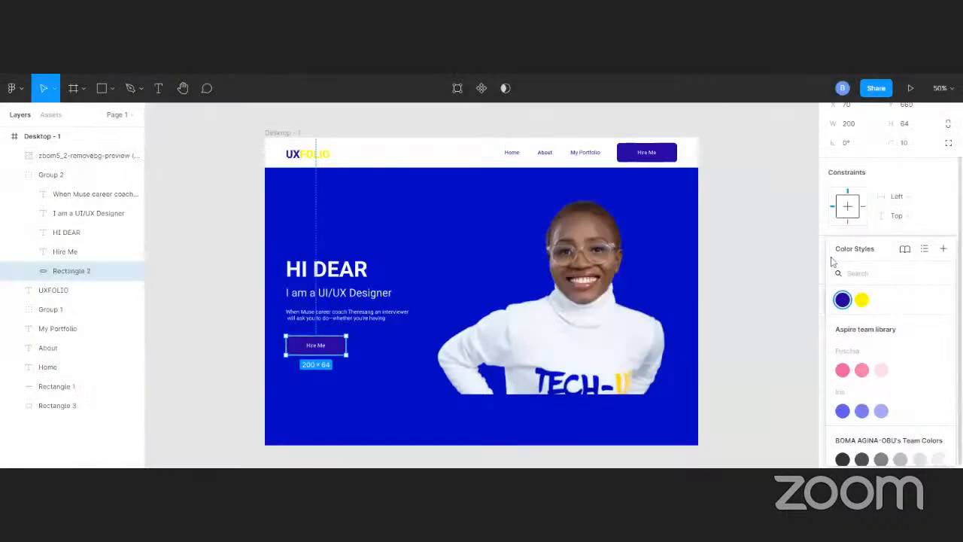
pyautogui.click(722, 268)
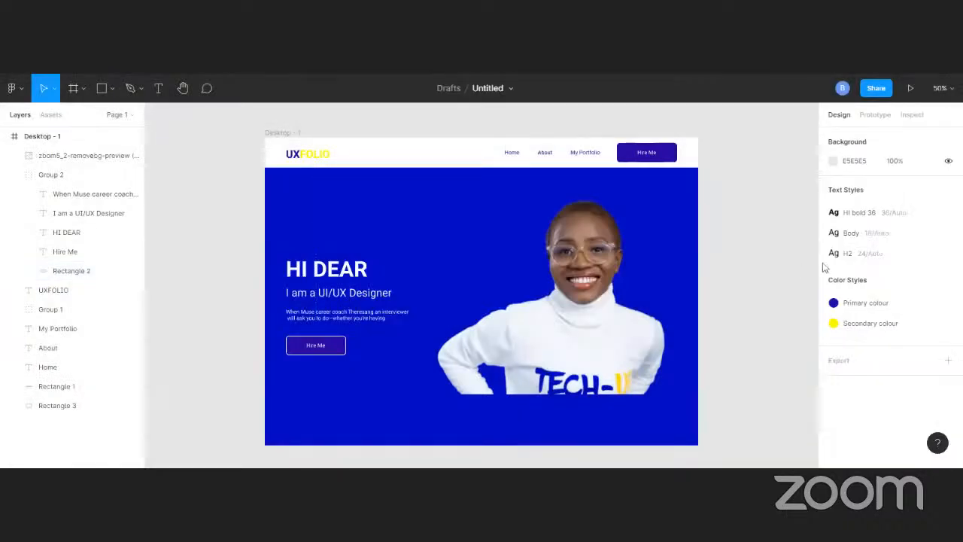
# Replace the Primary colour style on the hero Hire Me button's rectangle with a solid 0201C5 fill sampled from the sweater lettering
pyautogui.click(329, 346)
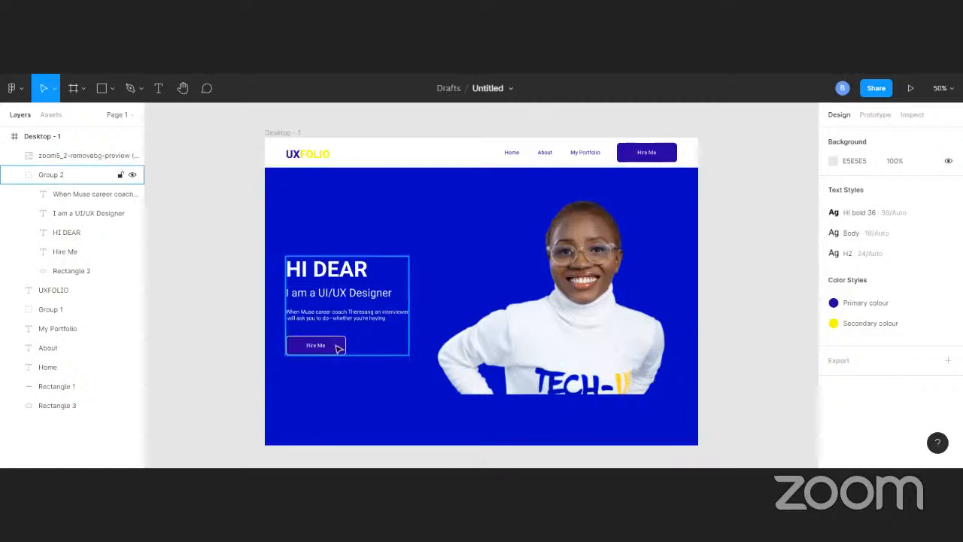
pyautogui.doubleClick(338, 347)
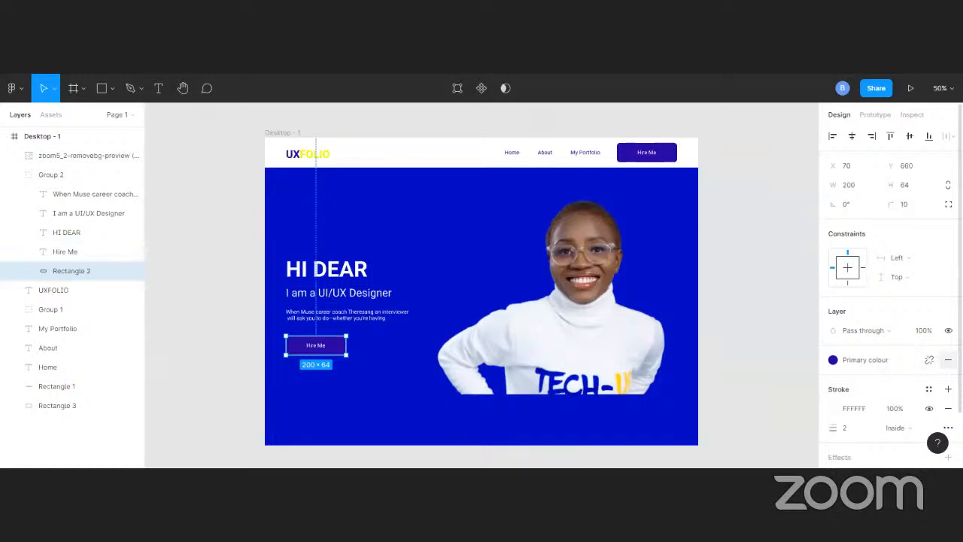
pyautogui.click(948, 359)
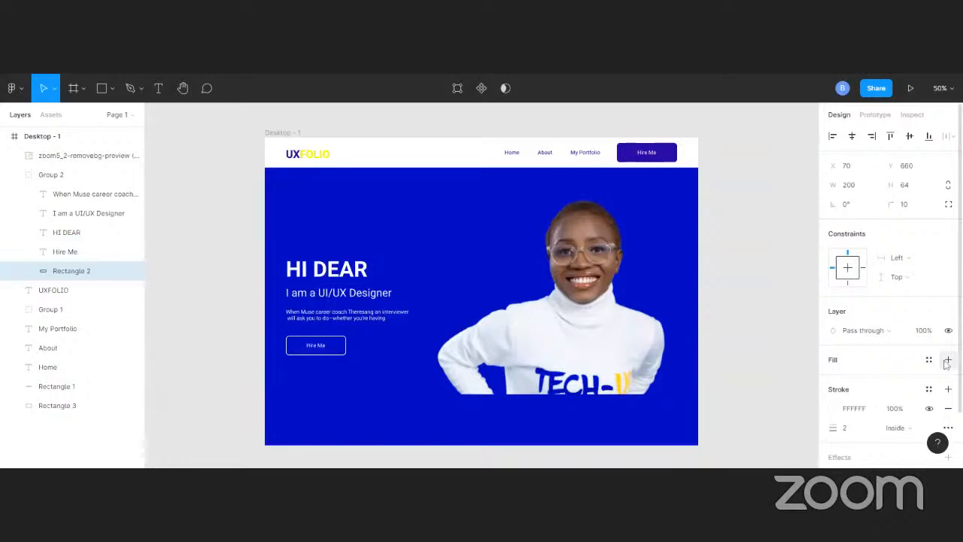
pyautogui.click(841, 370)
pyautogui.click(834, 380)
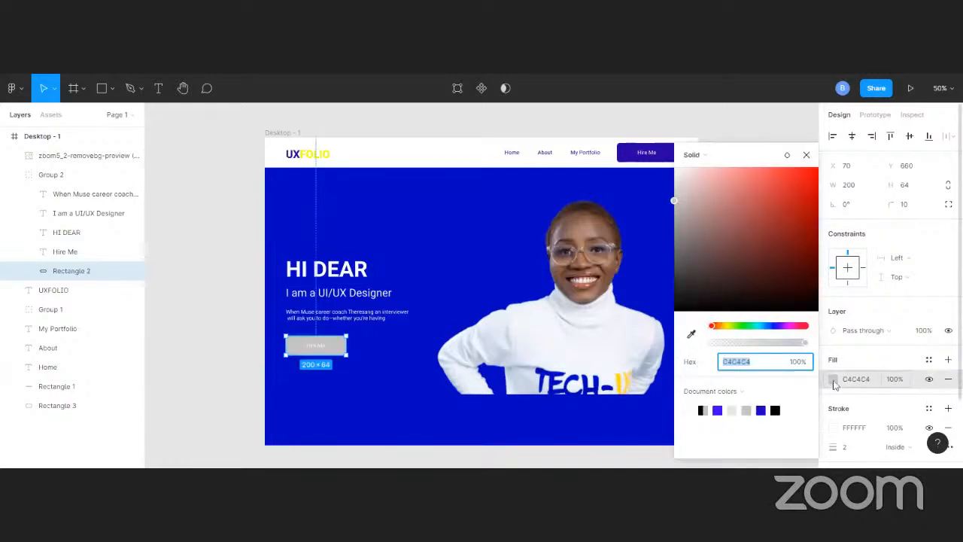
pyautogui.click(691, 334)
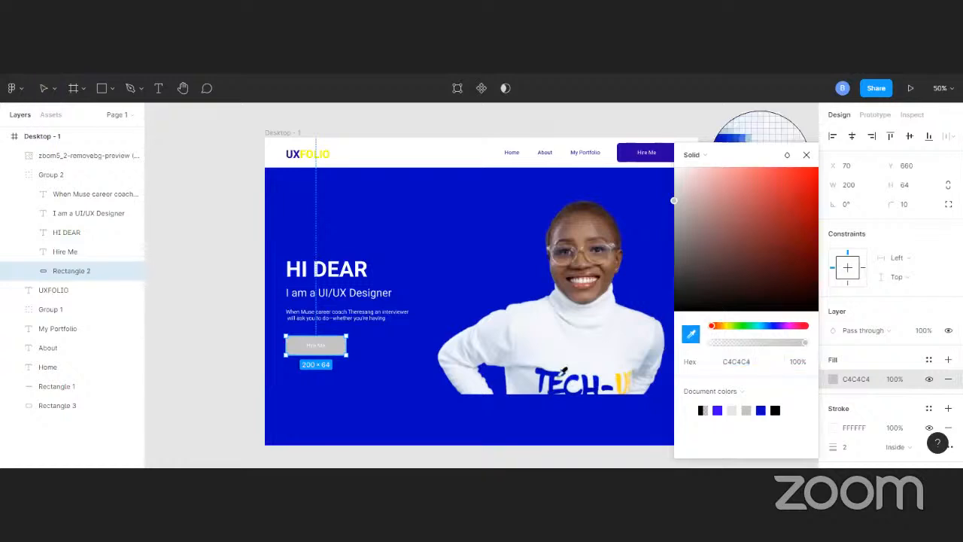
pyautogui.click(563, 369)
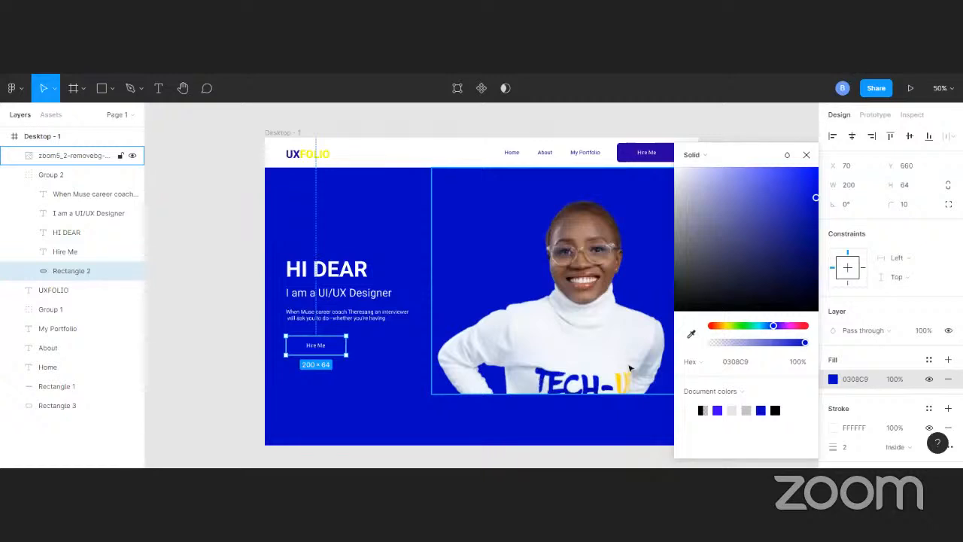
pyautogui.click(691, 334)
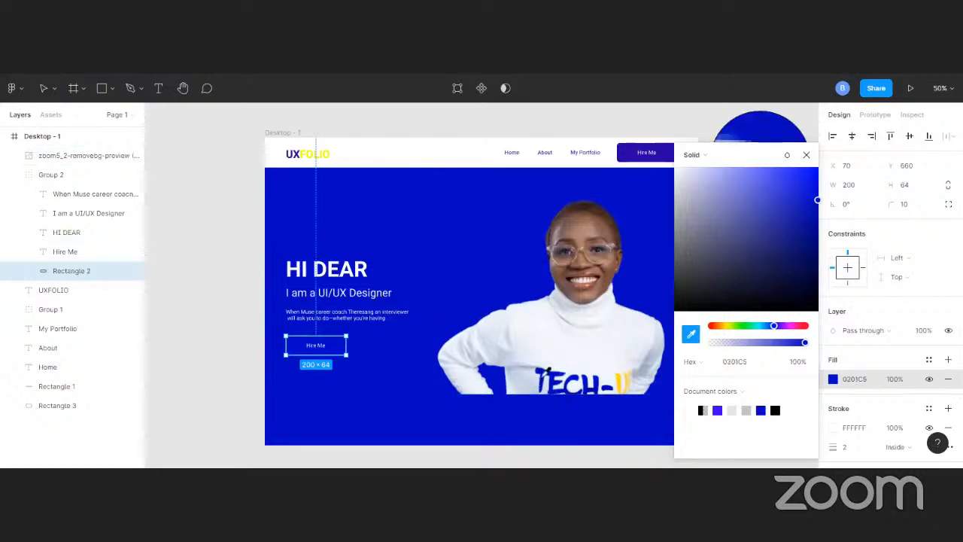
pyautogui.click(547, 370)
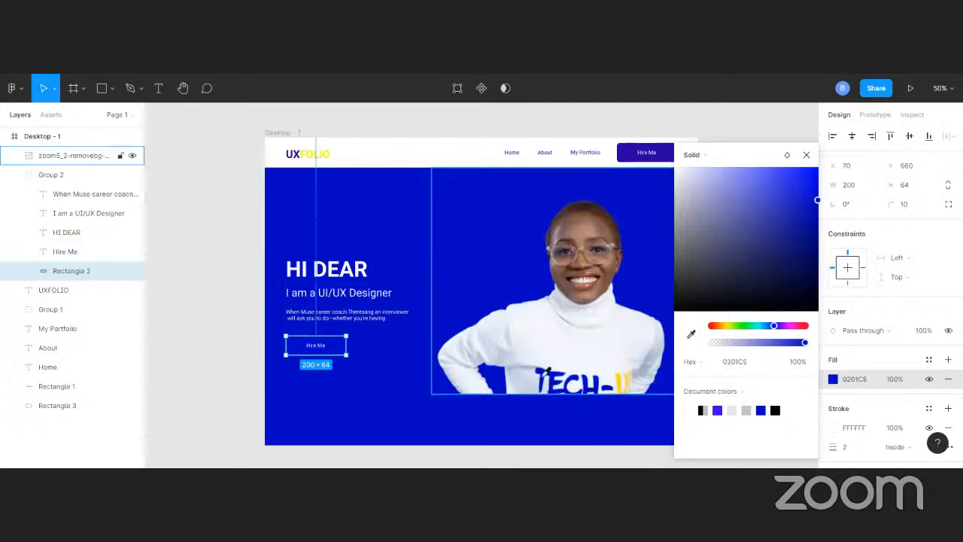
# Set the hero background rectangle's uppermost fill to the blue 0101C1, resampled from the sweater lettering
pyautogui.click(392, 393)
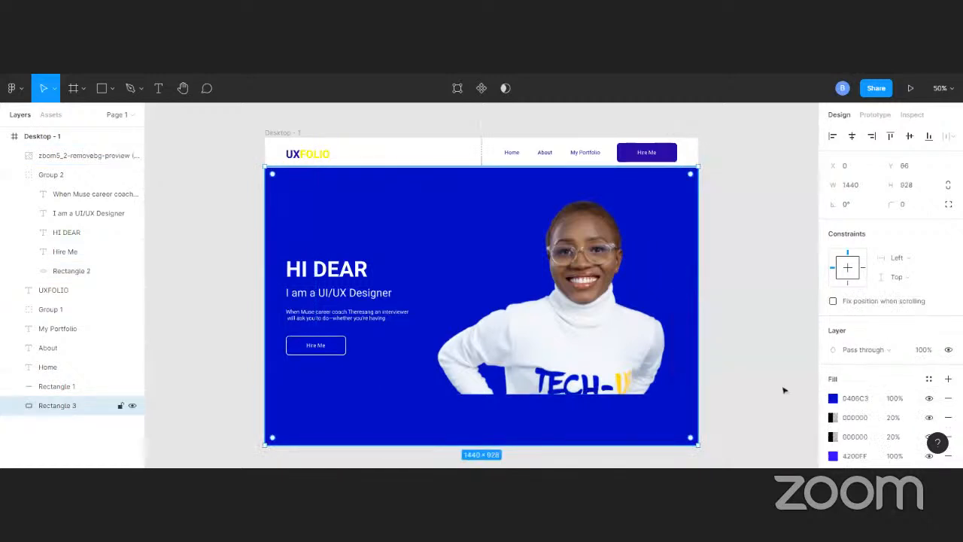
pyautogui.click(833, 398)
pyautogui.click(693, 336)
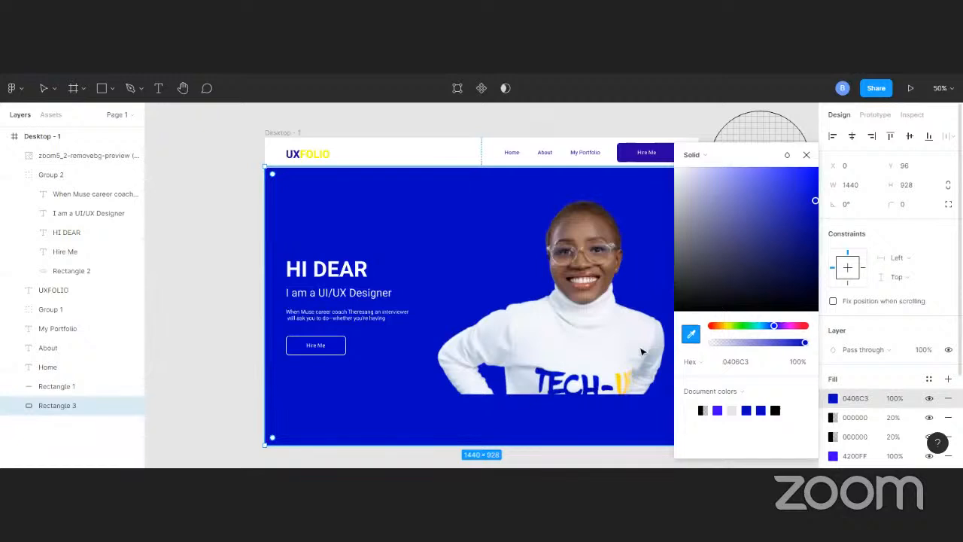
pyautogui.click(586, 375)
pyautogui.press('i')
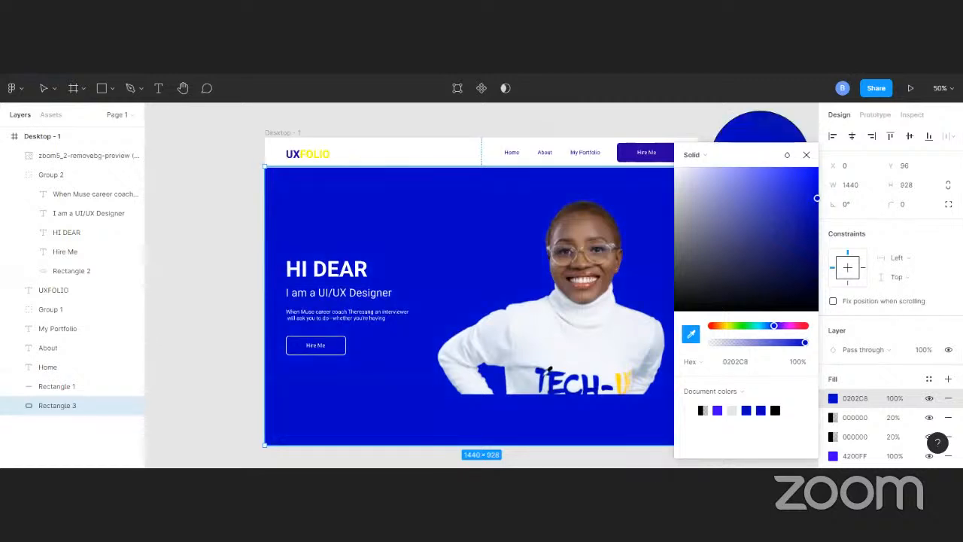
pyautogui.click(547, 370)
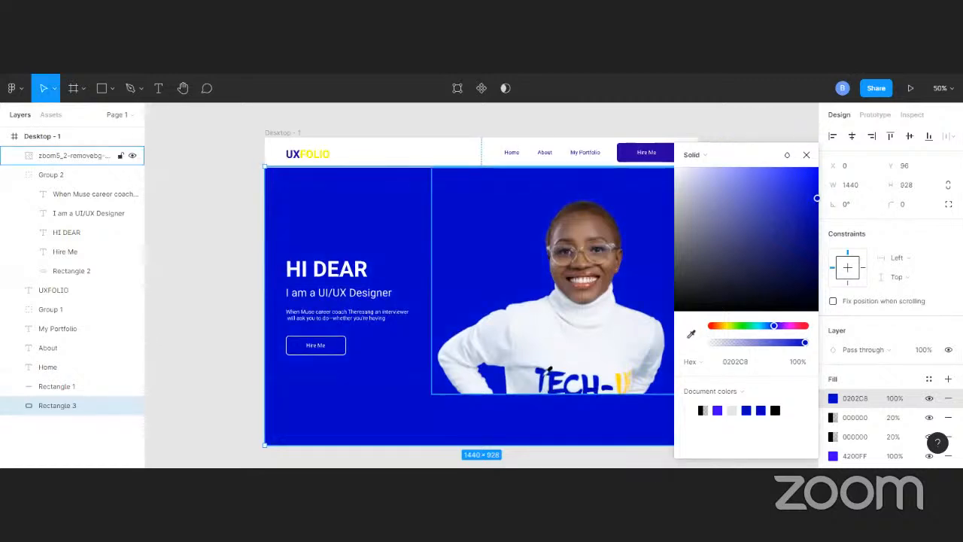
pyautogui.click(693, 337)
pyautogui.moveTo(817, 198); pyautogui.dragTo(818, 202)
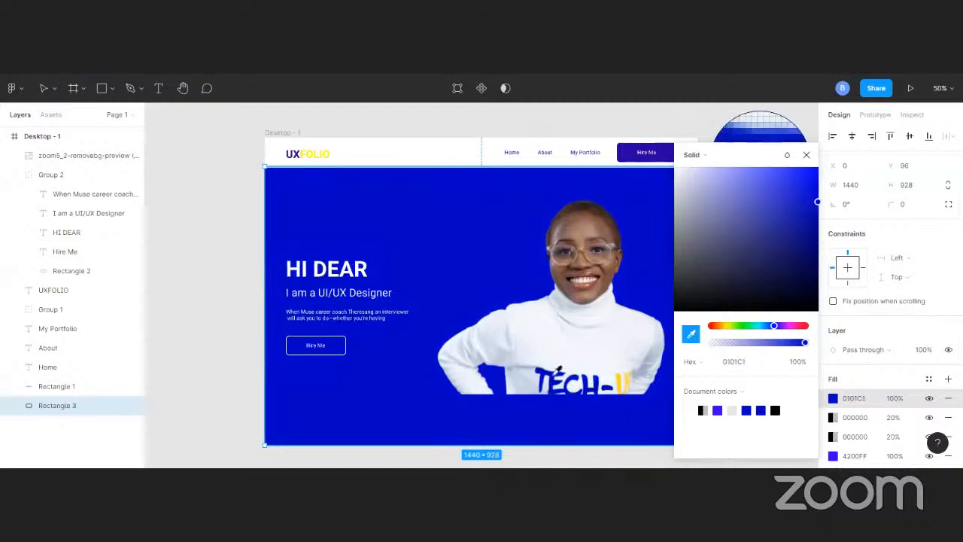
pyautogui.click(556, 373)
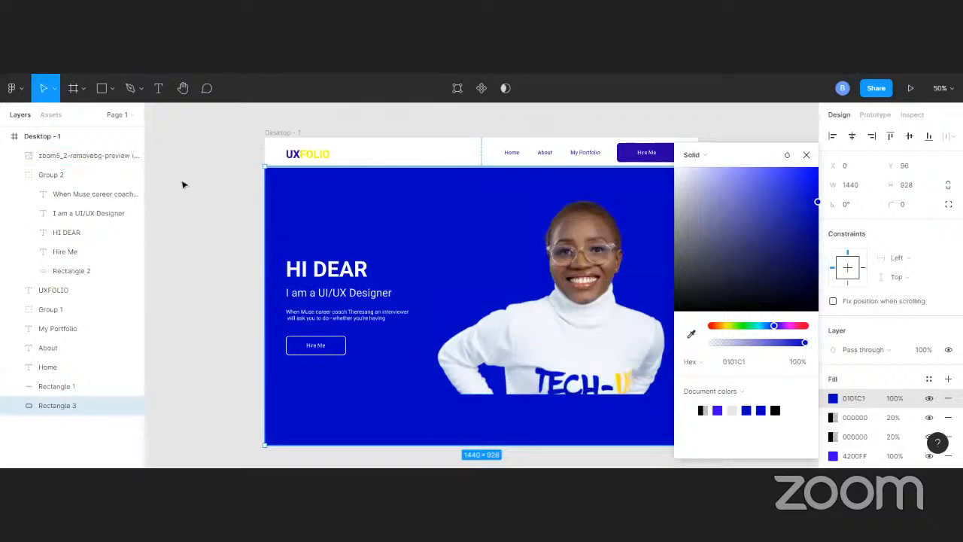
pyautogui.click(461, 157)
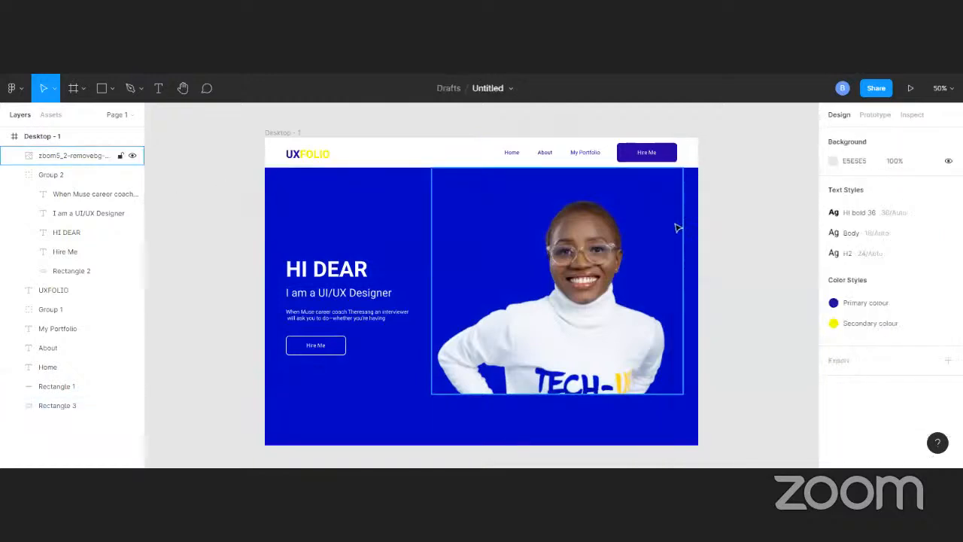
# Detach the Primary colour style from the header Hire Me button and change its 4200FF colour to 0101C1, sampled from the hero background
pyautogui.click(668, 157)
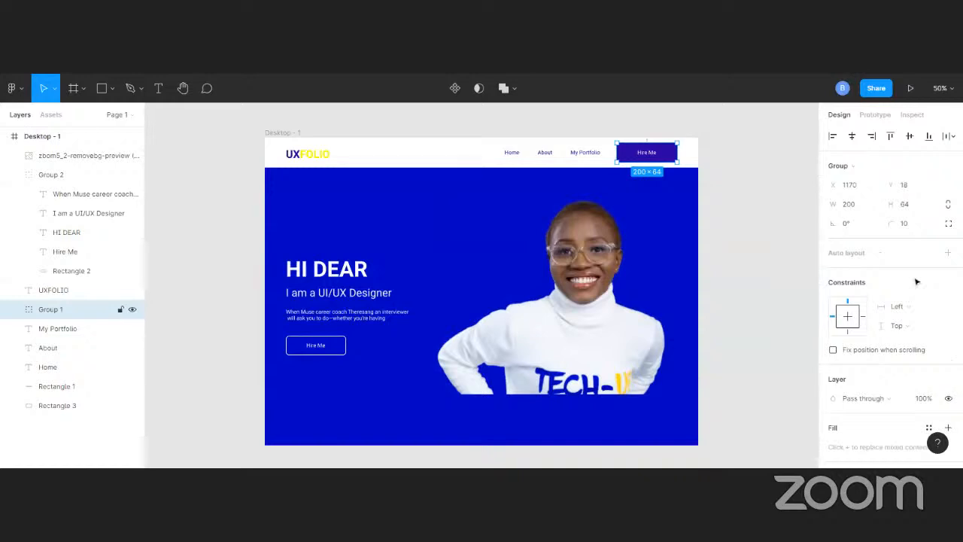
pyautogui.scroll(-3, 924, 367)
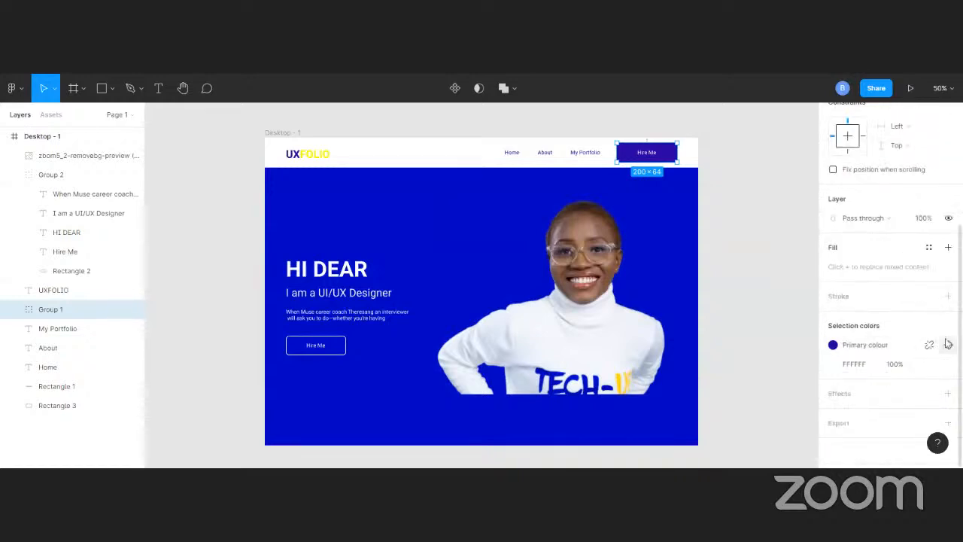
pyautogui.click(929, 344)
pyautogui.click(833, 365)
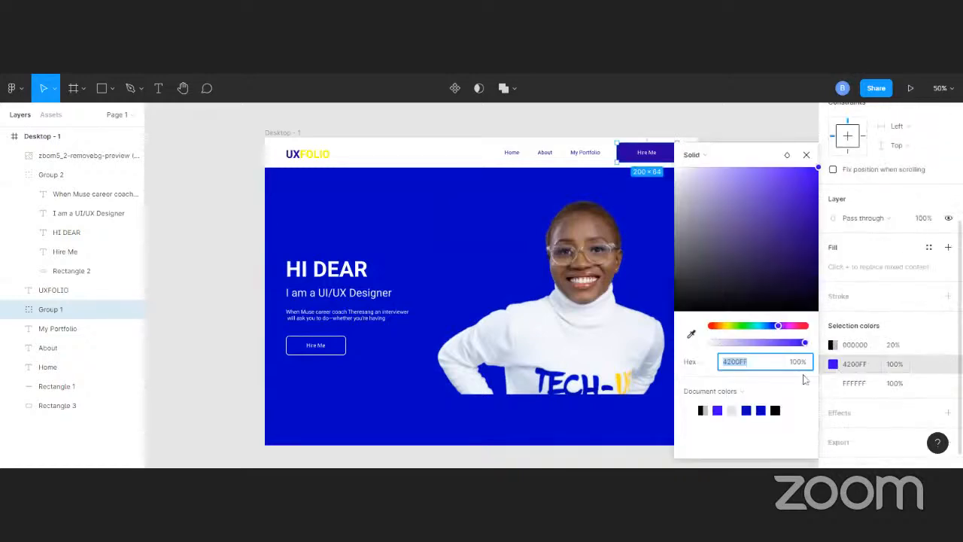
pyautogui.click(691, 335)
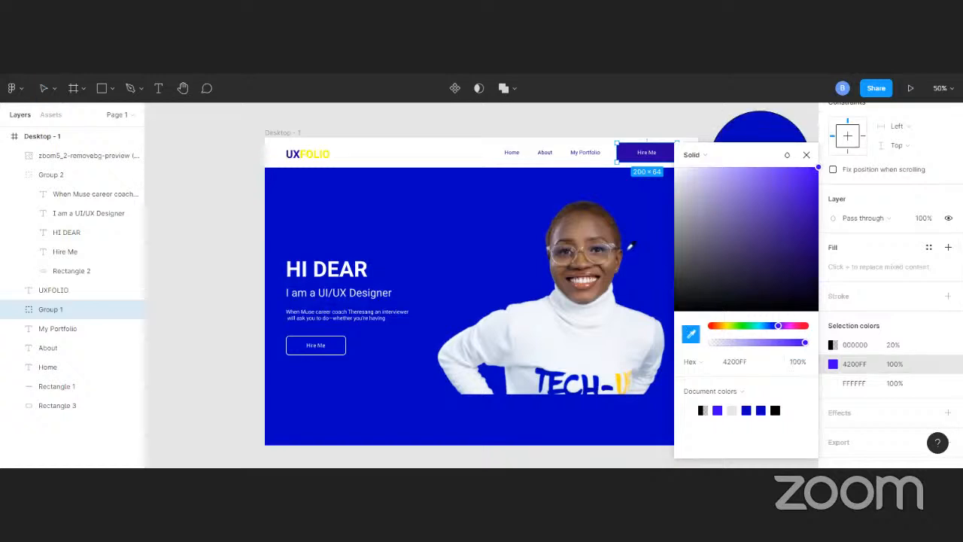
pyautogui.click(634, 254)
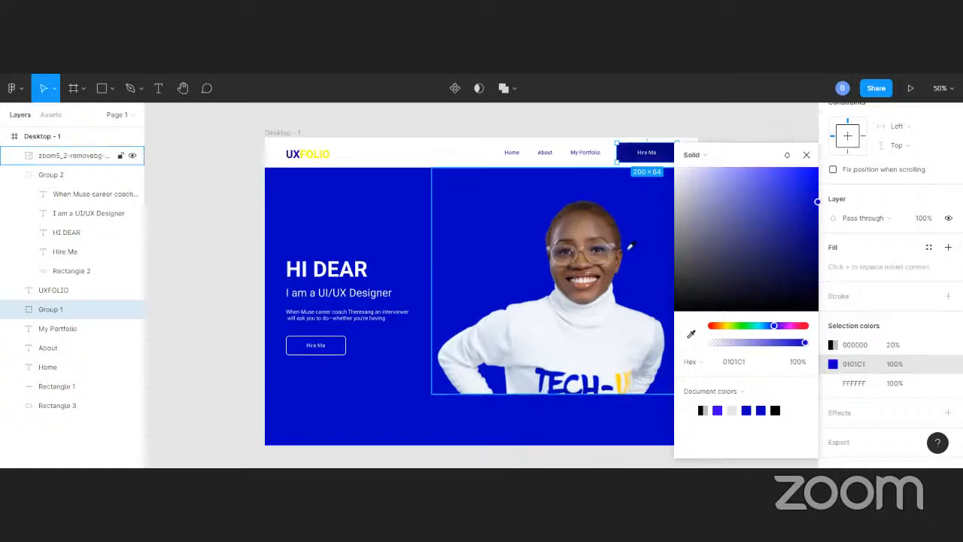
pyautogui.click(691, 334)
pyautogui.click(472, 211)
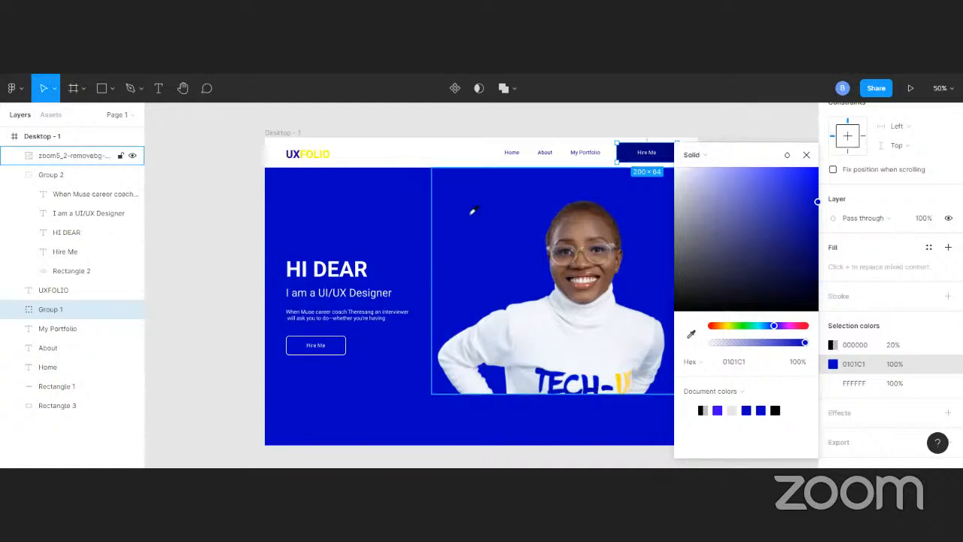
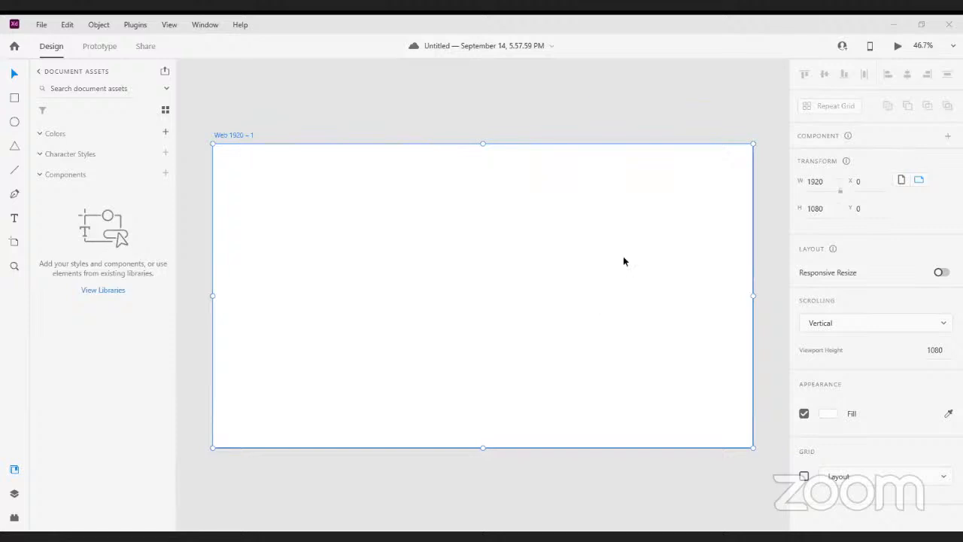
# In Adobe XD, draw a rectangle about 334 × 188 near the upper-left corner of the Web 1920 – 1 artboard
pyautogui.click(434, 111)
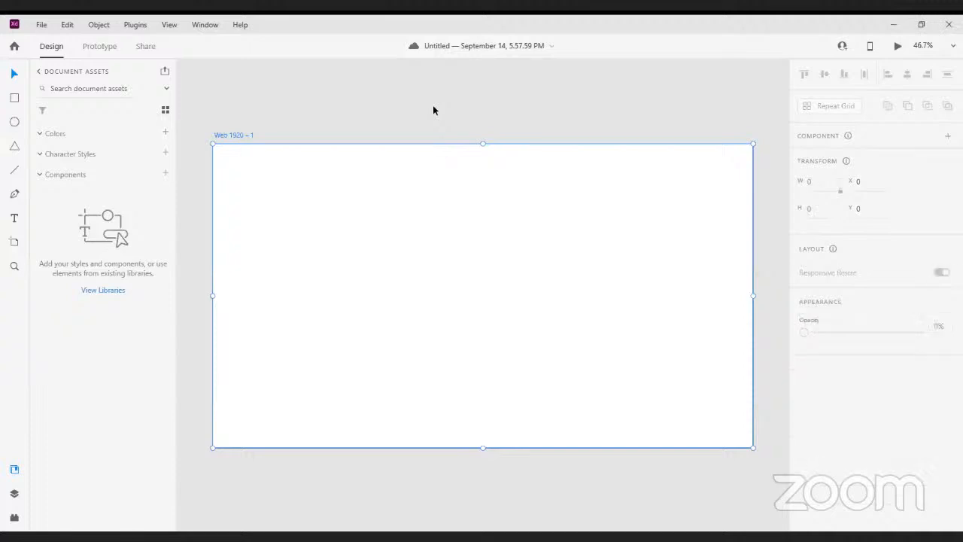
pyautogui.click(242, 135)
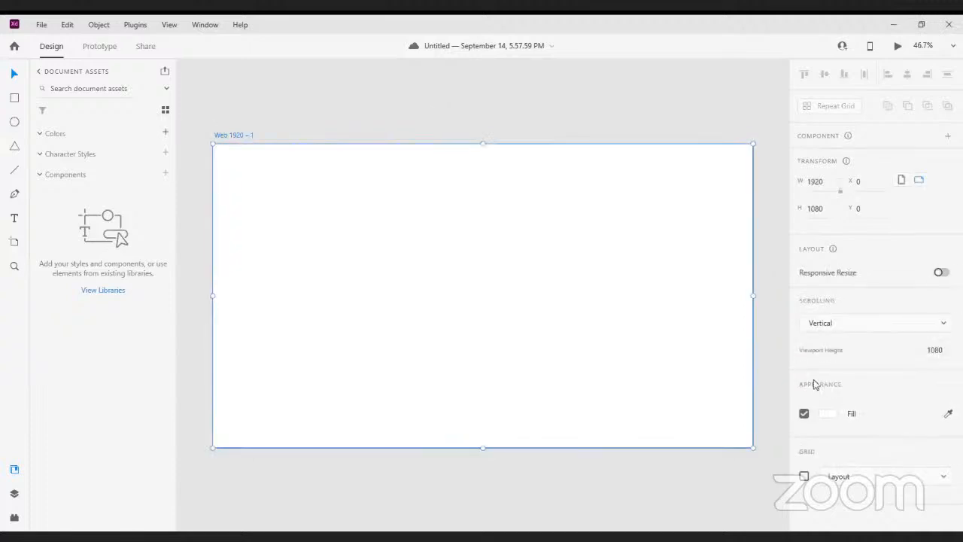
pyautogui.click(15, 98)
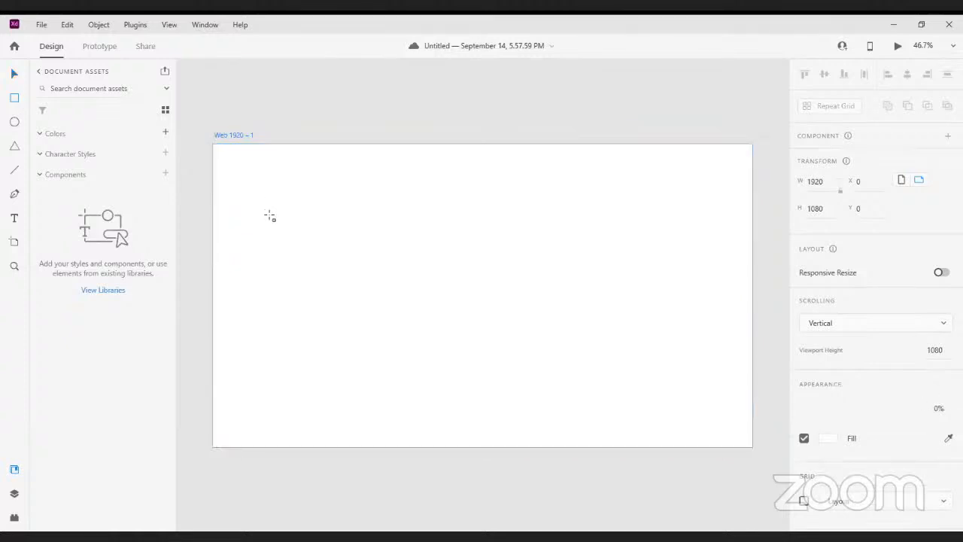
pyautogui.moveTo(247, 185); pyautogui.dragTo(340, 239)
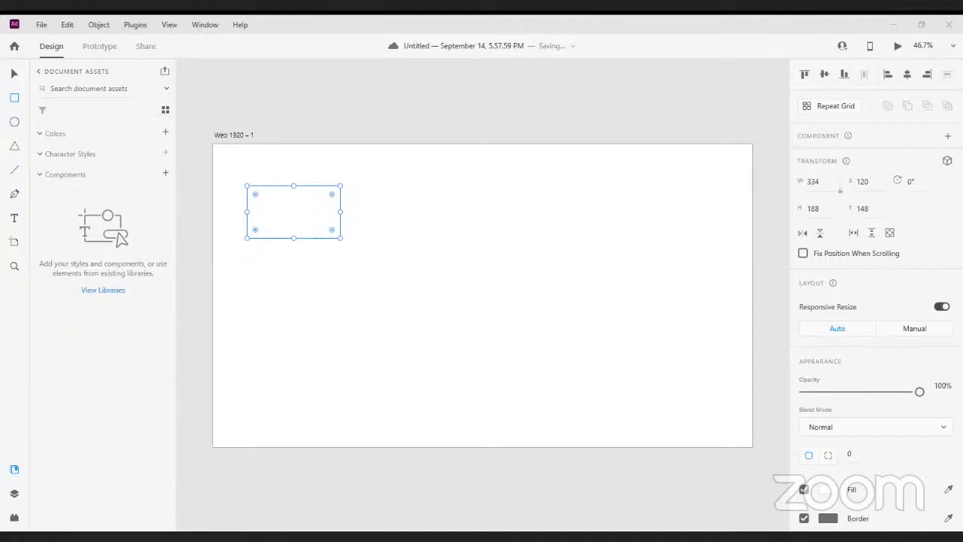
# Import the space illustration with the telescope figure onto the artboard and enlarge it to about 954 × 715
pyautogui.moveTo(567, 527); pyautogui.dragTo(567, 224)
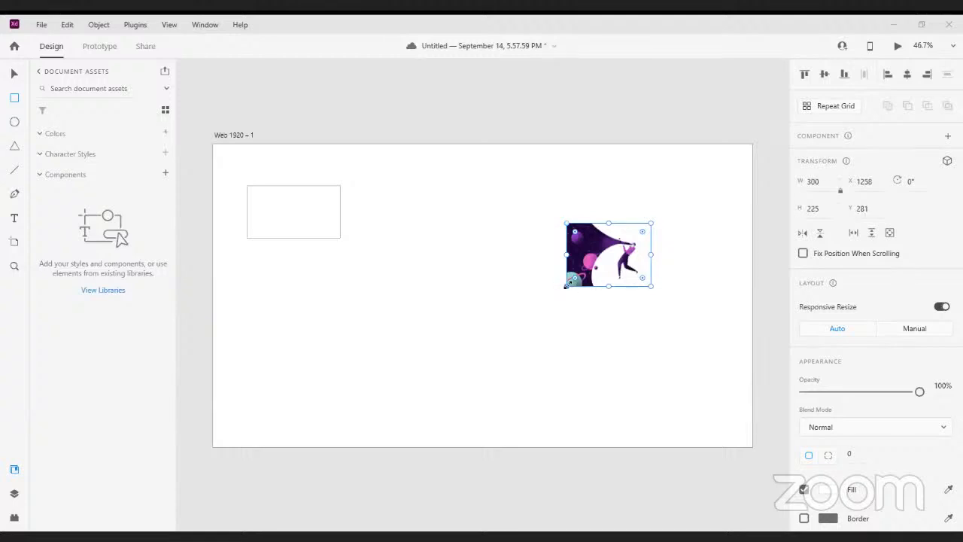
pyautogui.moveTo(502, 351); pyautogui.dragTo(382, 423)
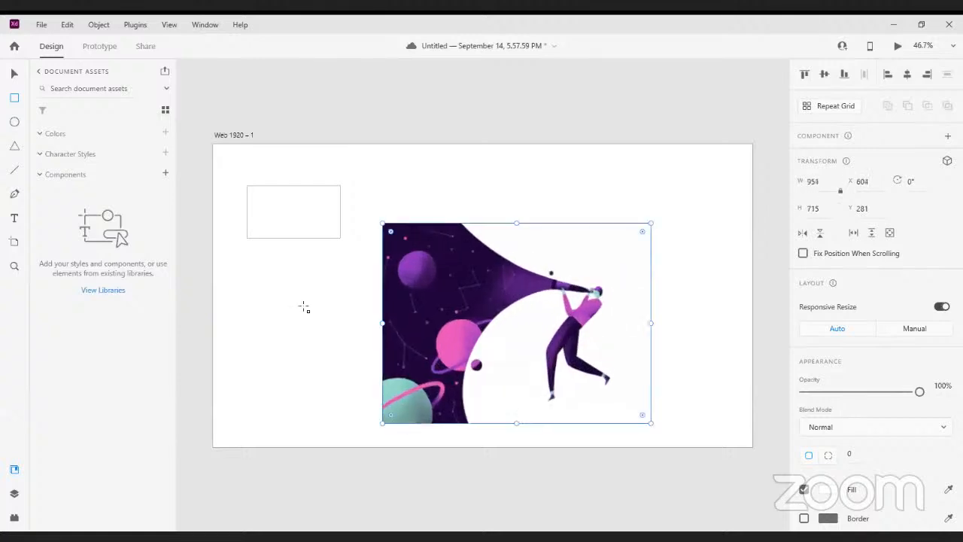
# Fill the rectangle with dark purple 1C0037 sampled from the illustration's night sky and save it as a colour swatch
pyautogui.click(286, 220)
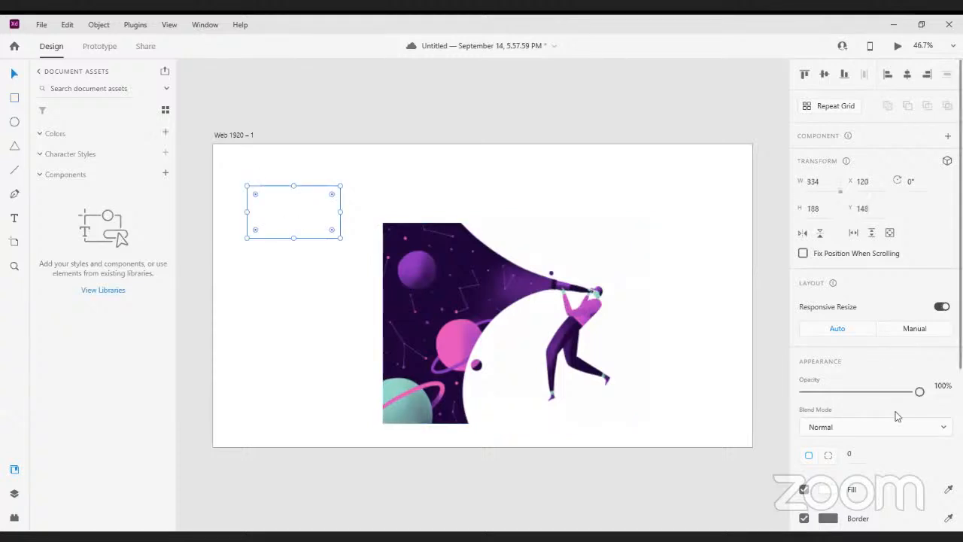
pyautogui.scroll(-3, 895, 416)
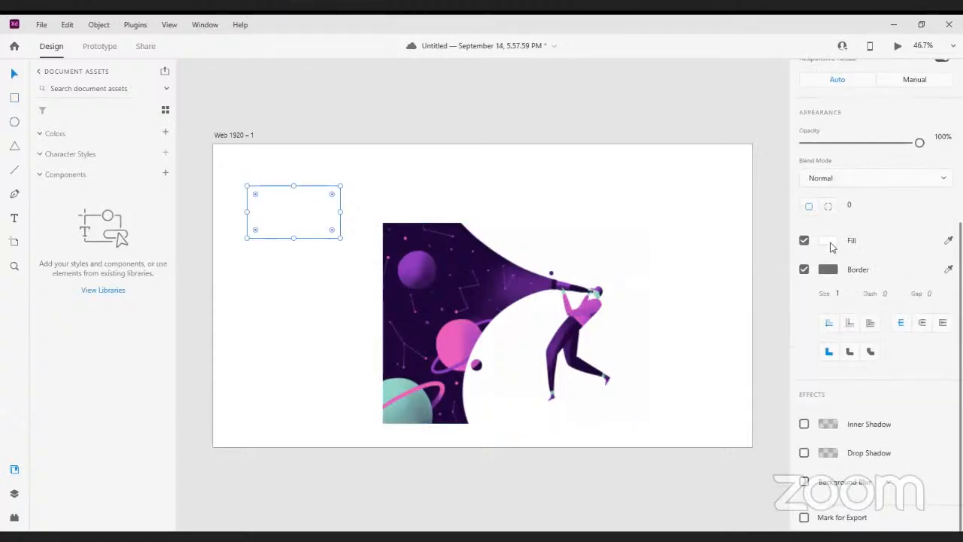
pyautogui.click(949, 240)
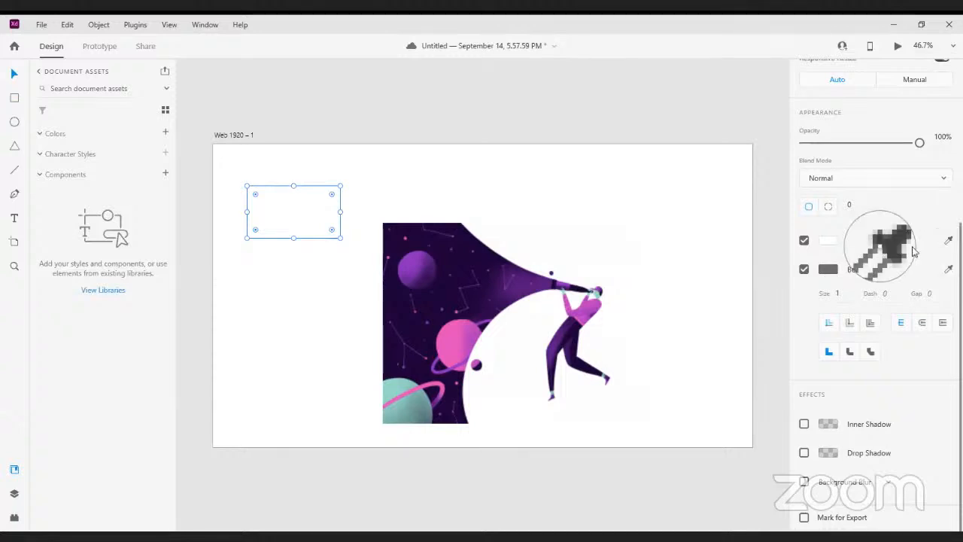
pyautogui.click(418, 299)
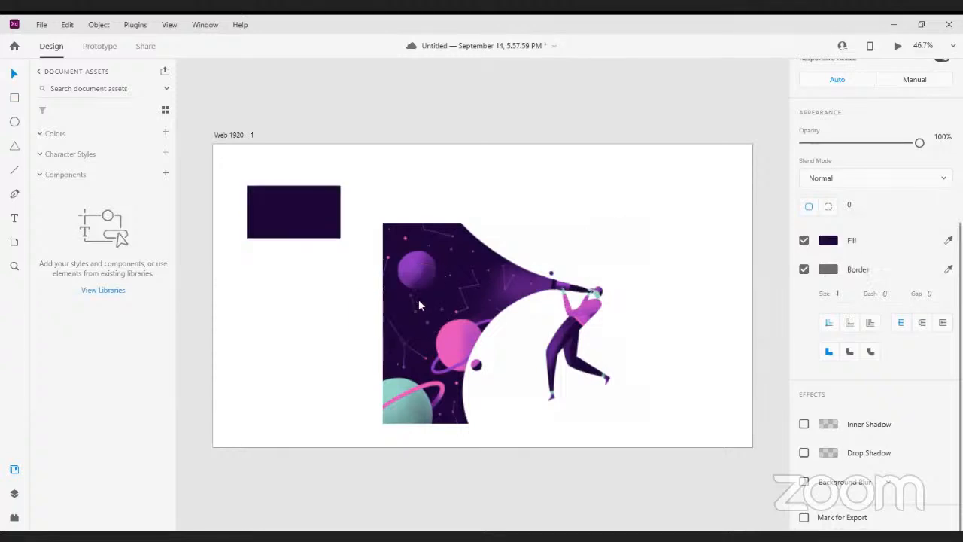
pyautogui.click(829, 241)
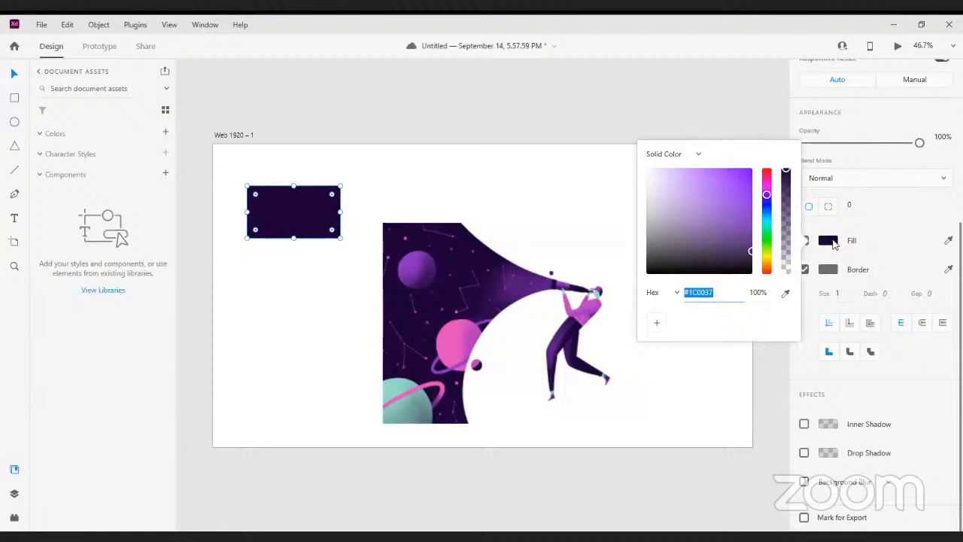
pyautogui.click(660, 329)
# Sample pink C940BB from the ringed planet and off-white FEFEFE from the illustration's background, saving each as a swatch
pyautogui.click(786, 293)
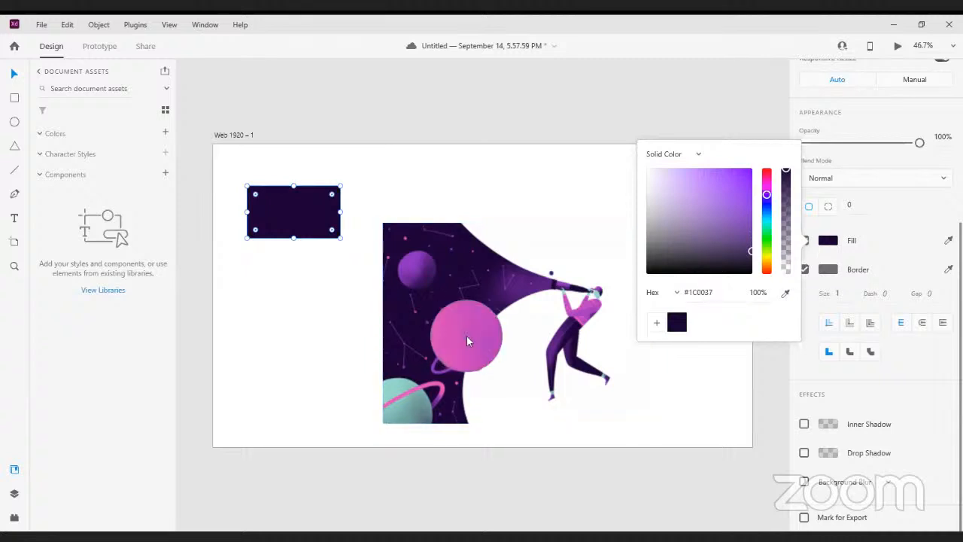
pyautogui.click(466, 335)
pyautogui.click(657, 322)
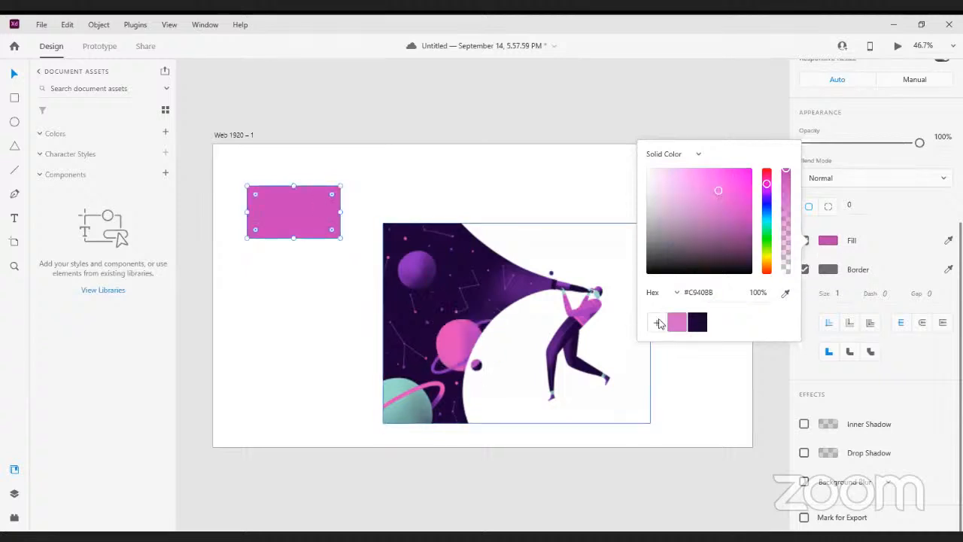
pyautogui.click(786, 294)
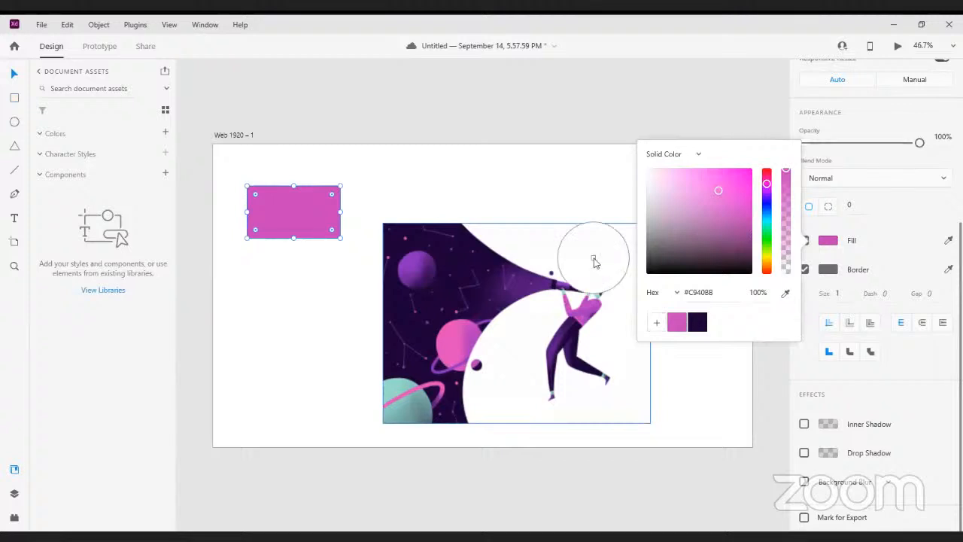
pyautogui.click(595, 261)
pyautogui.click(656, 324)
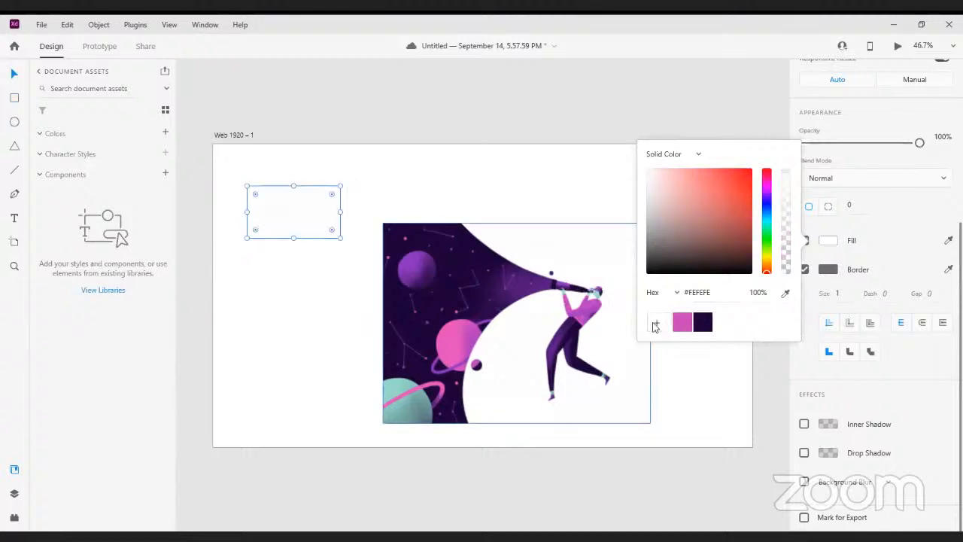
# Sample purple 852AB8 from the upper planet and teal 75A29E from the lower planet, saving each as a swatch
pyautogui.click(786, 294)
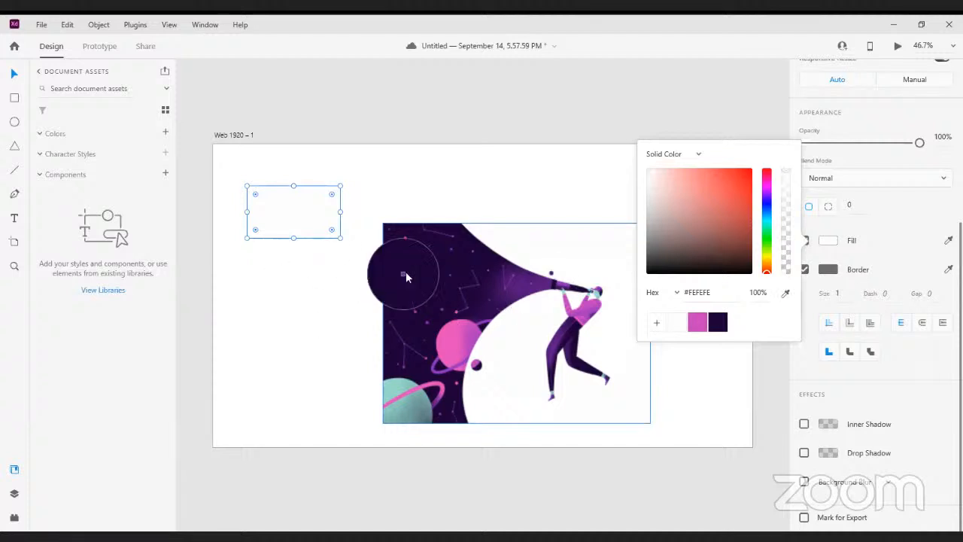
pyautogui.click(409, 276)
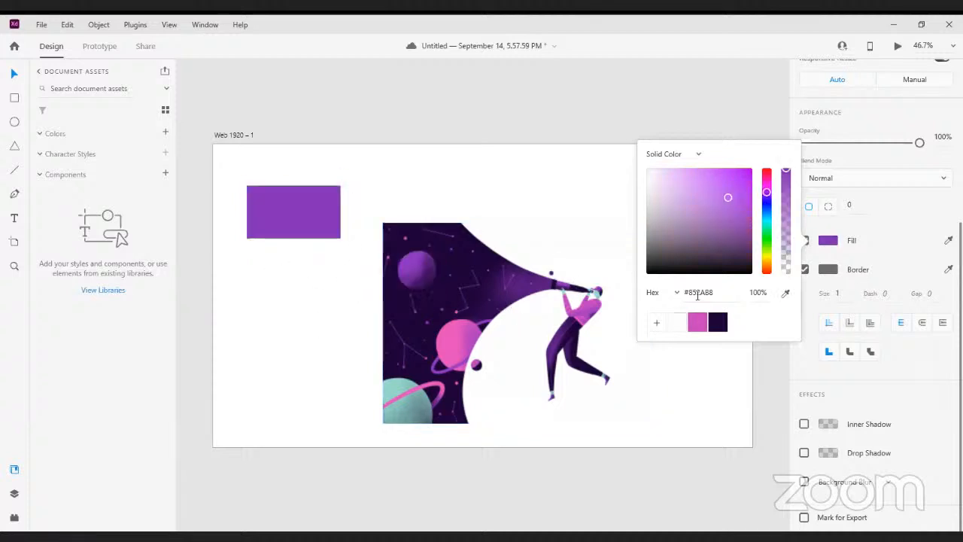
pyautogui.click(657, 323)
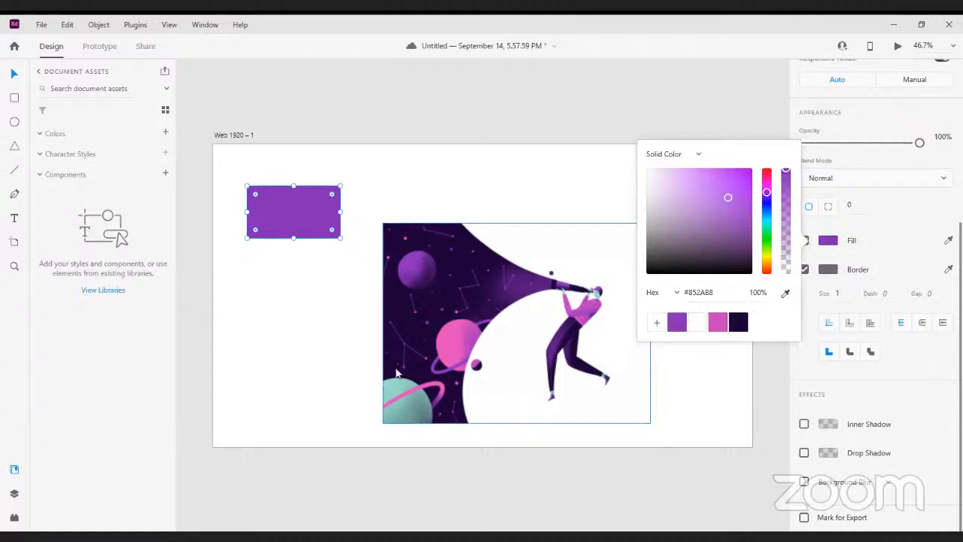
pyautogui.click(416, 405)
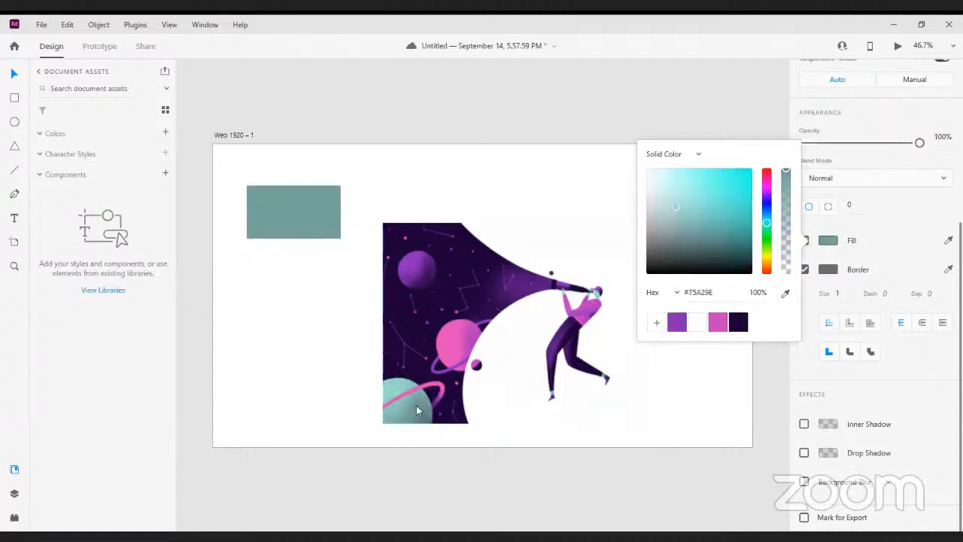
pyautogui.click(656, 323)
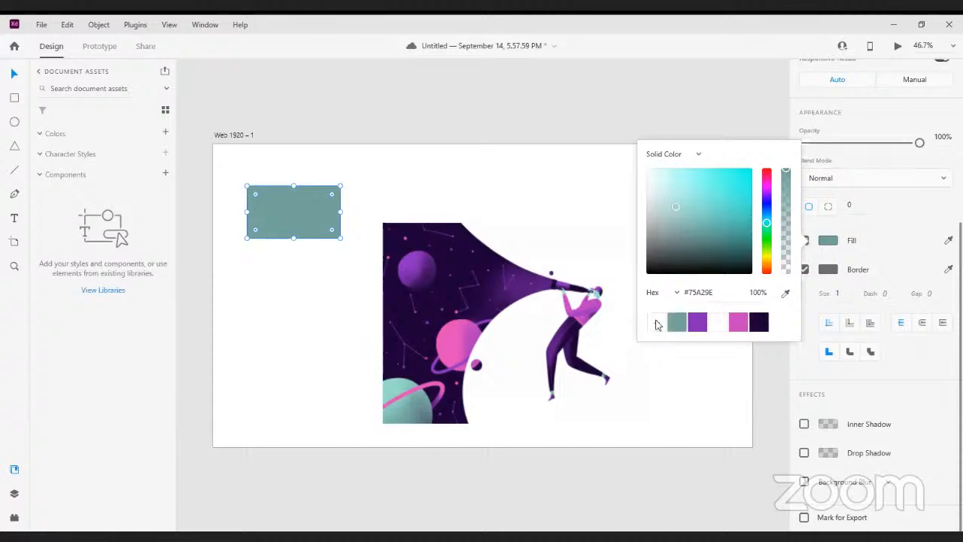
pyautogui.click(706, 124)
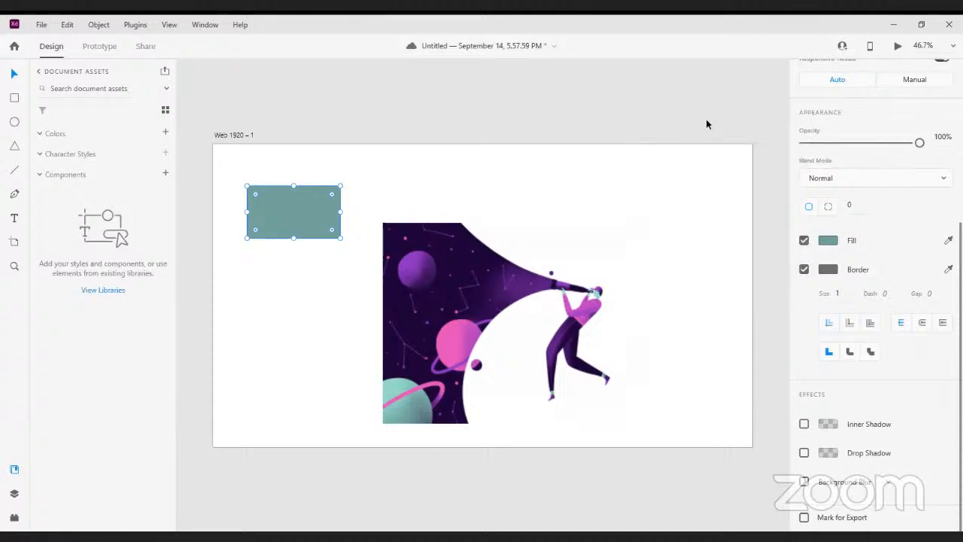
pyautogui.click(706, 124)
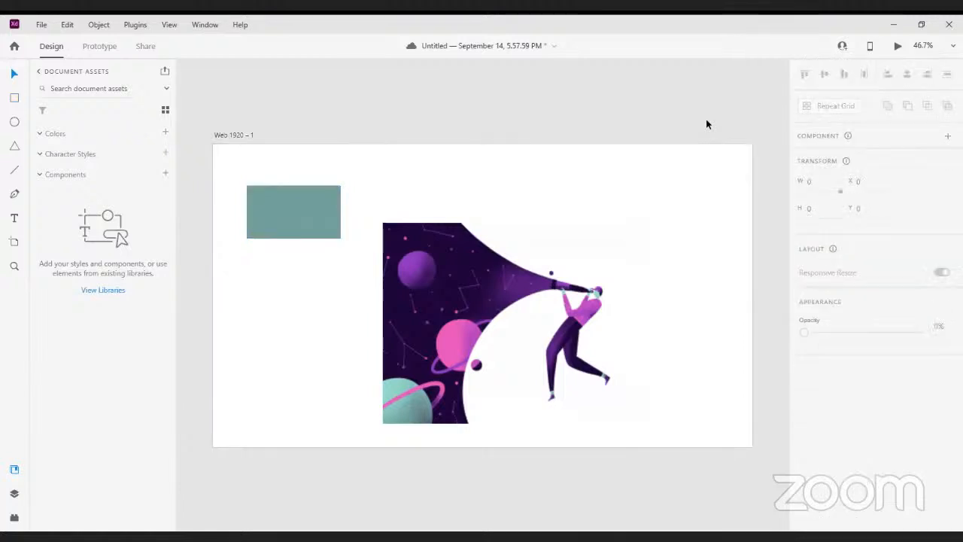
# Add the rectangle's current fill and border colours to the document assets, and apply the purple 852AB8 swatch and add it too
pyautogui.click(311, 211)
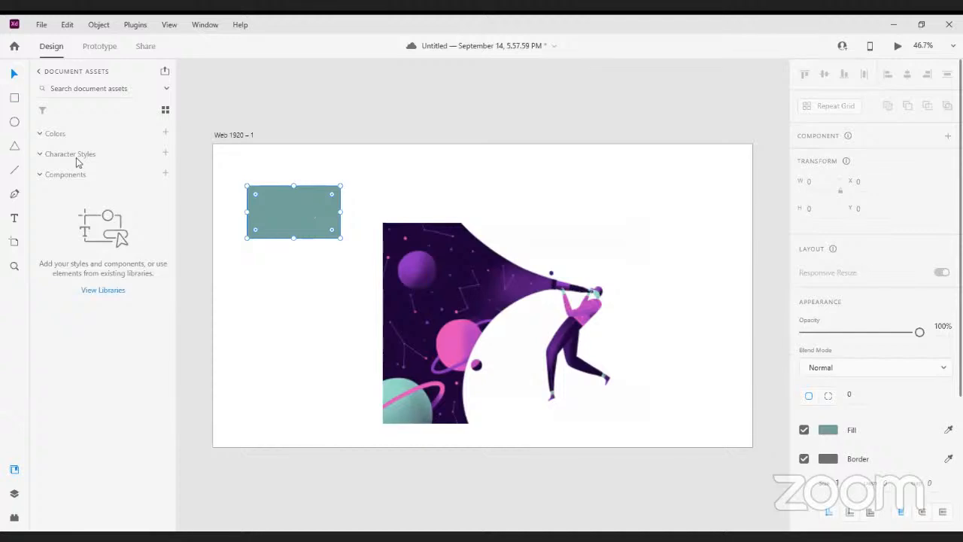
pyautogui.click(167, 134)
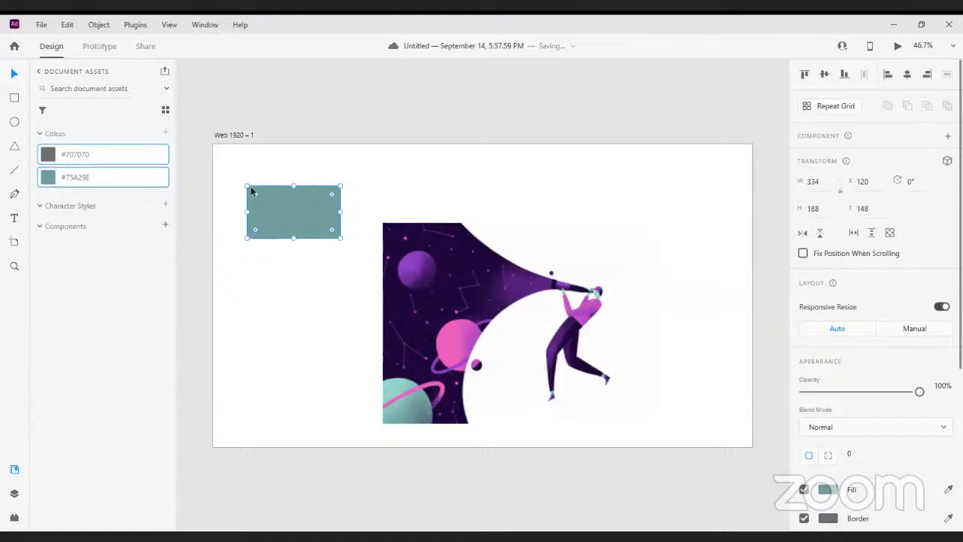
pyautogui.scroll(-3, 843, 316)
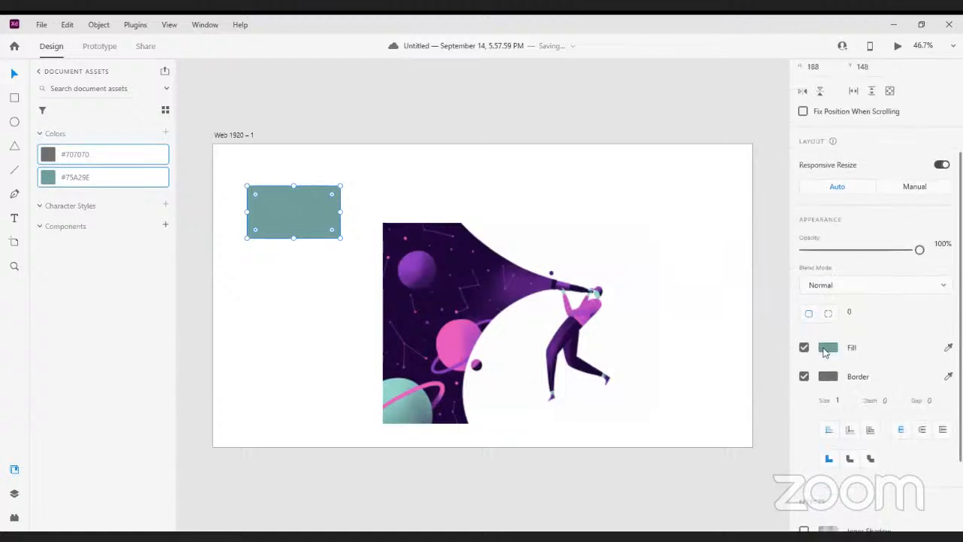
pyautogui.click(827, 349)
pyautogui.click(697, 429)
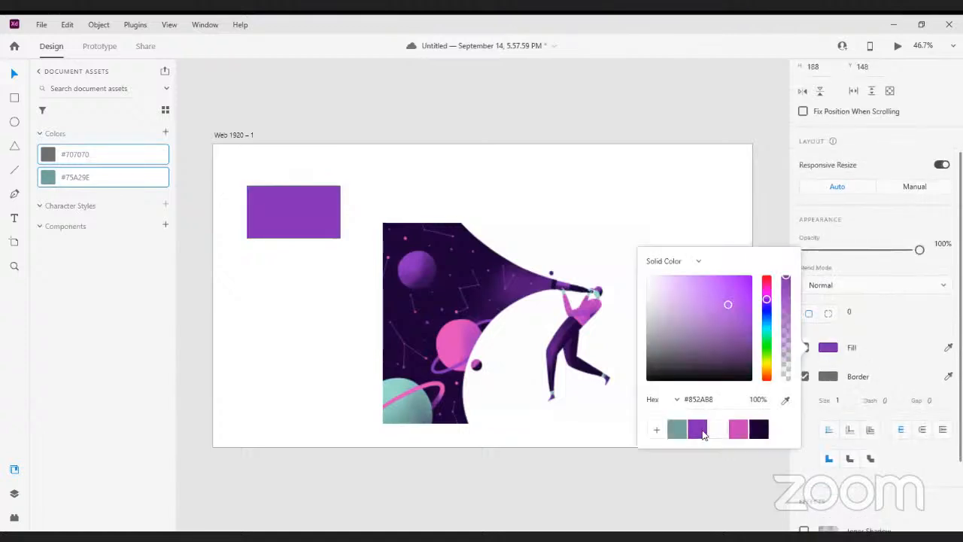
pyautogui.click(168, 133)
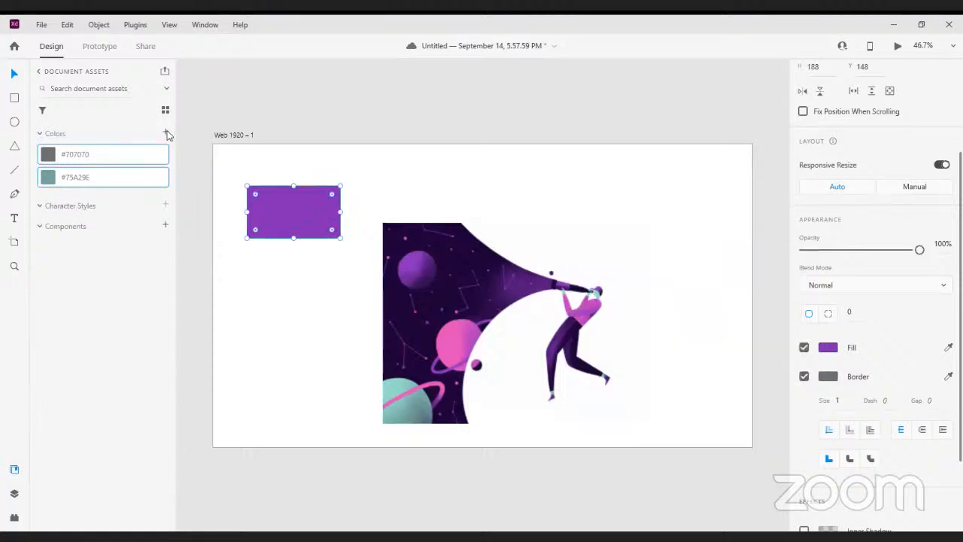
pyautogui.click(166, 134)
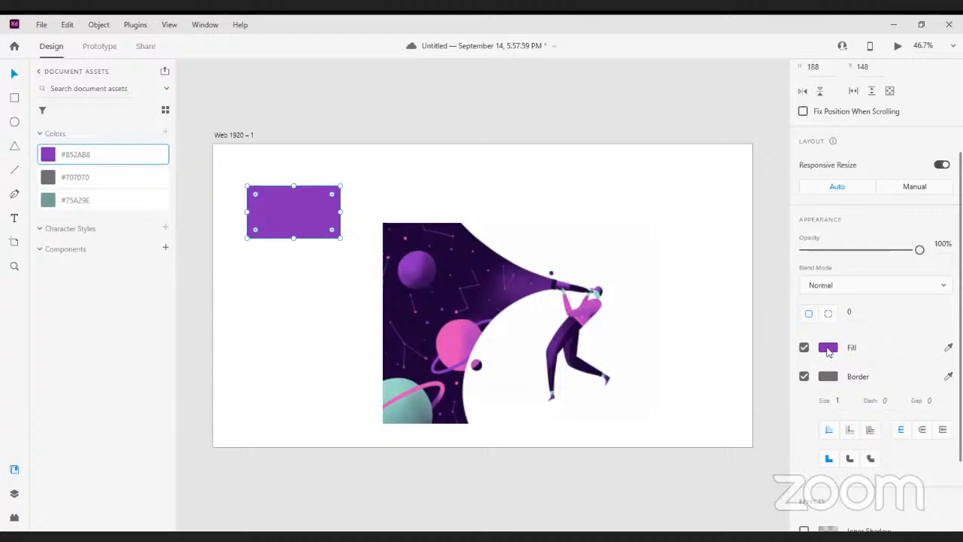
# Fill the rectangle with the saved pink C940BB and dark purple 1C0037 swatches in turn, adding each to the document colours
pyautogui.click(830, 351)
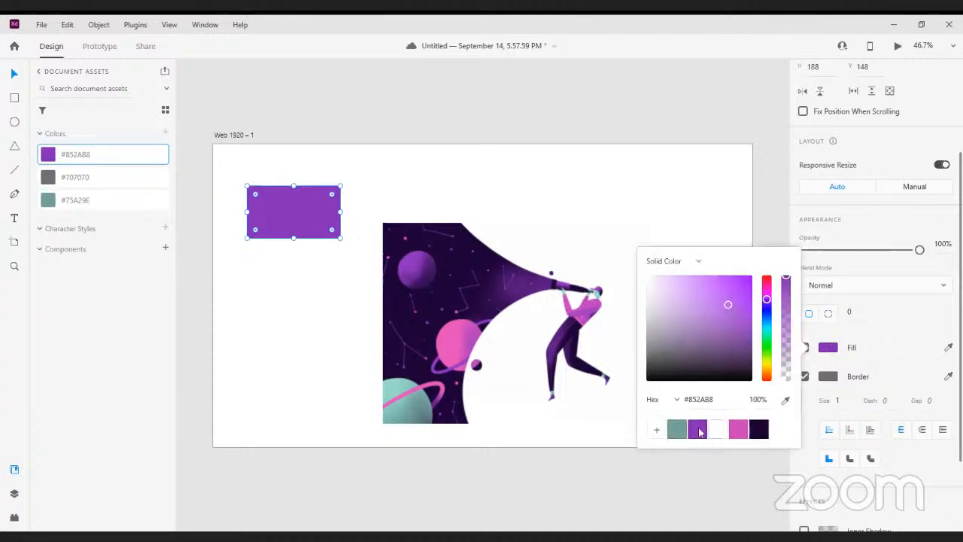
pyautogui.click(739, 430)
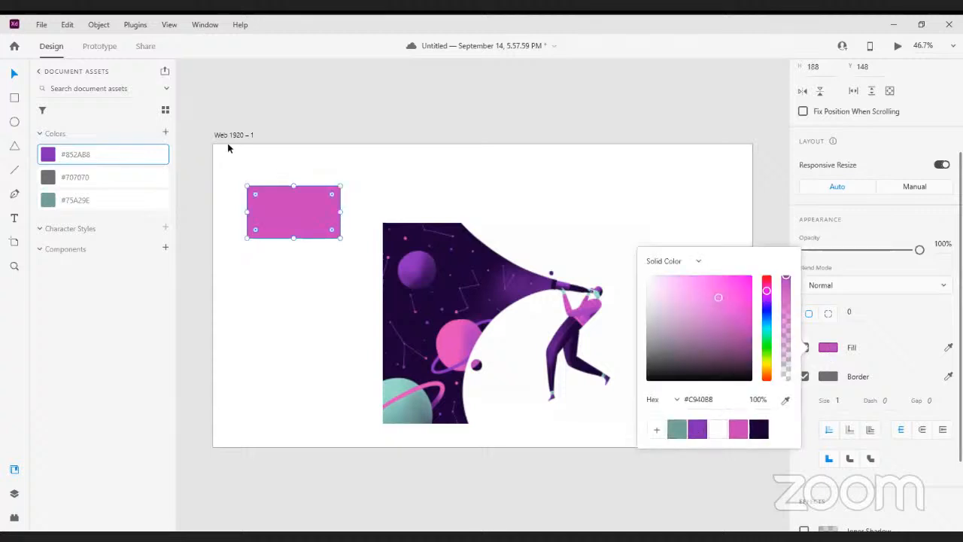
pyautogui.click(165, 135)
pyautogui.click(165, 134)
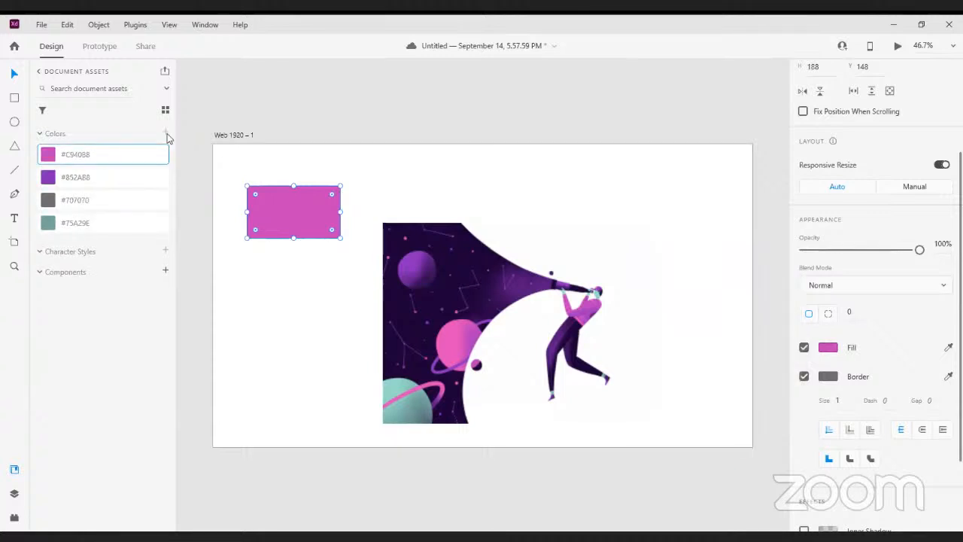
pyautogui.click(828, 347)
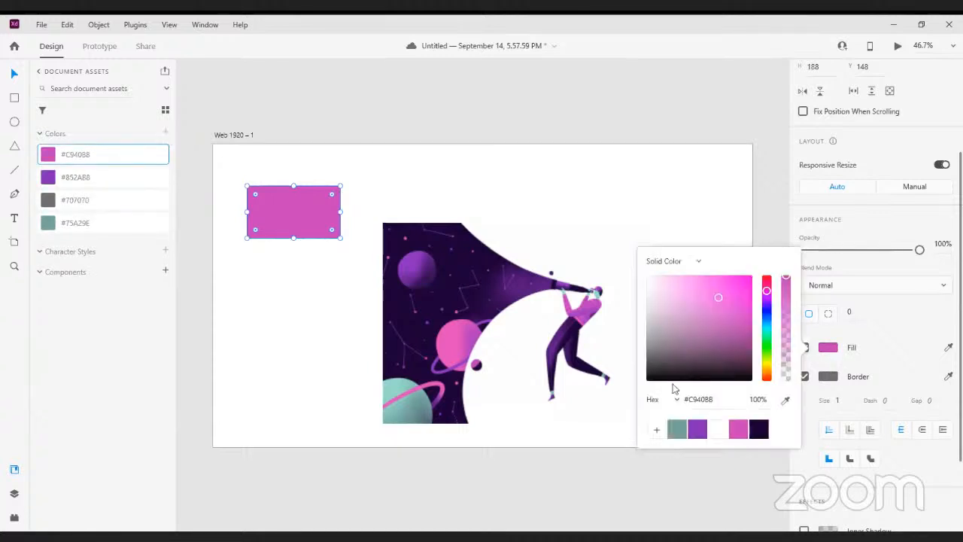
pyautogui.click(758, 429)
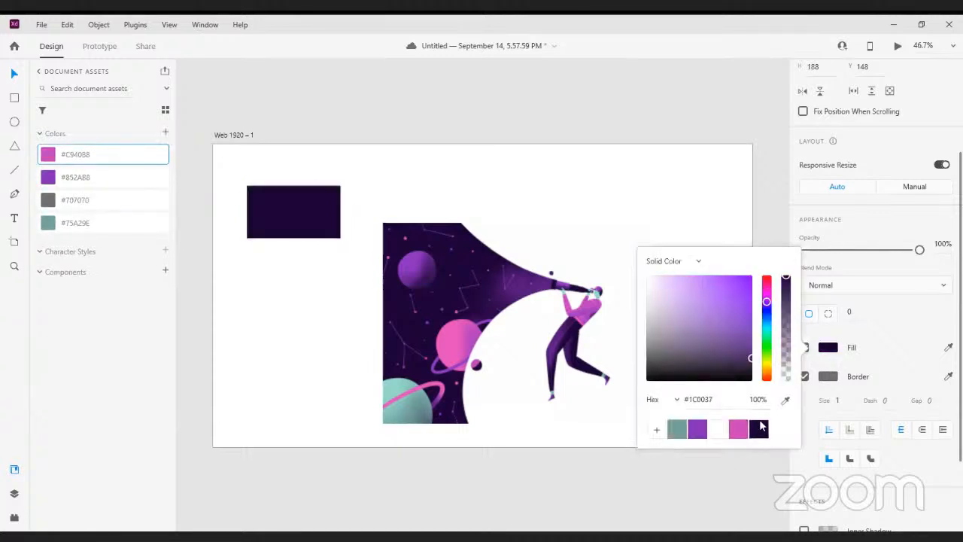
pyautogui.click(166, 133)
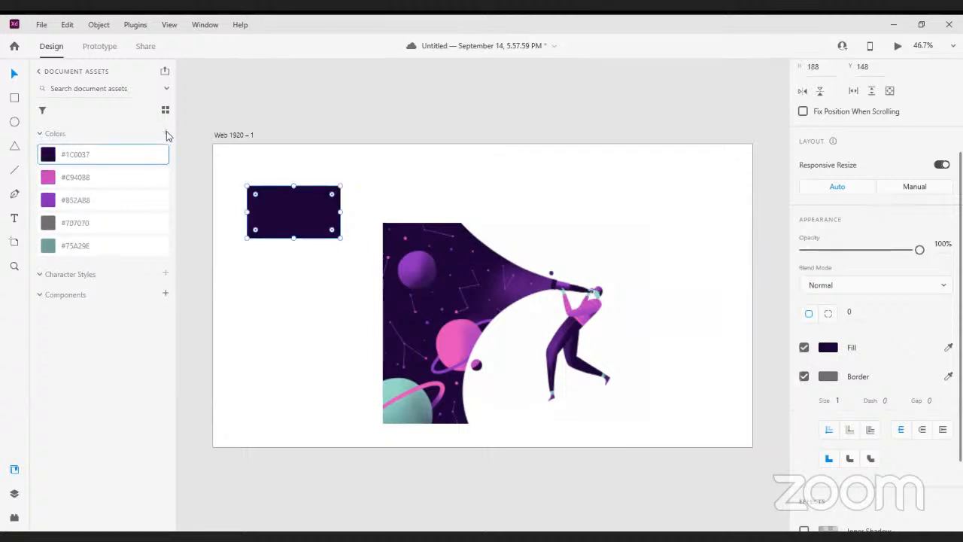
# Delete the dark purple rectangle and start an empty text object in the blank area above and beside the illustration
pyautogui.click(324, 207)
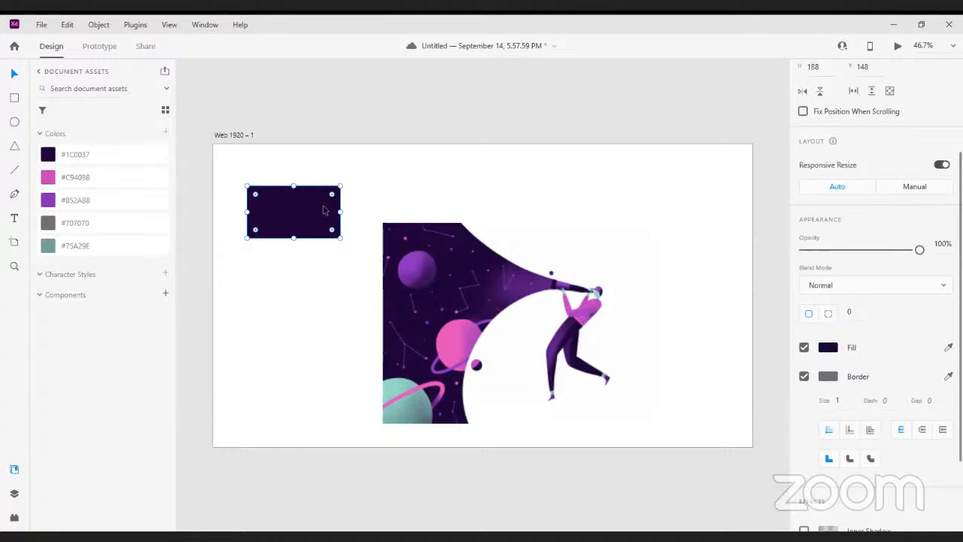
pyautogui.press('Delete')
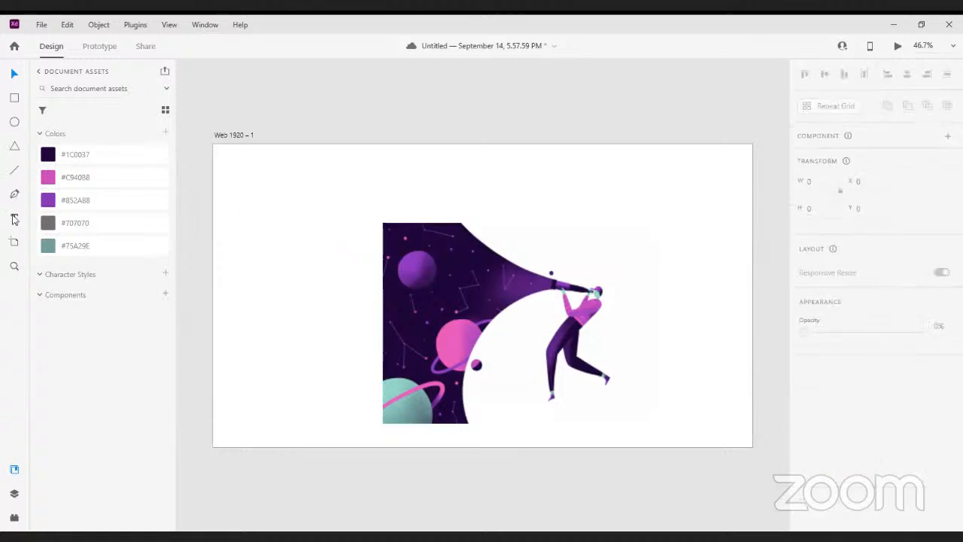
pyautogui.click(14, 218)
pyautogui.click(261, 198)
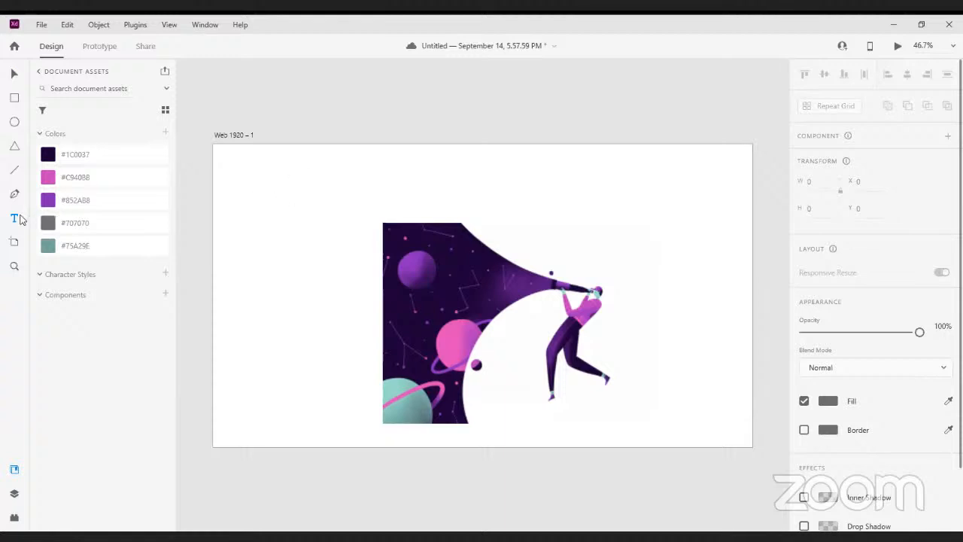
pyautogui.click(286, 187)
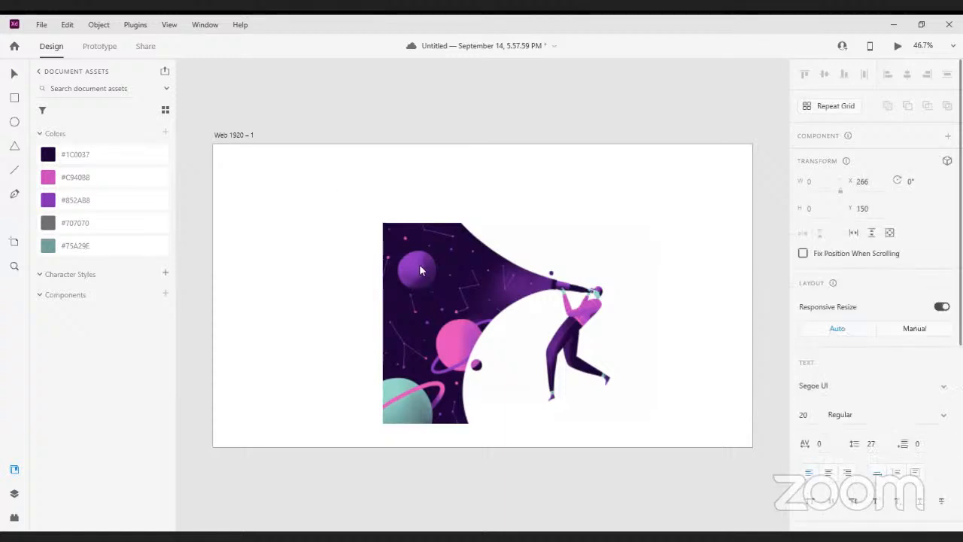
pyautogui.click(450, 289)
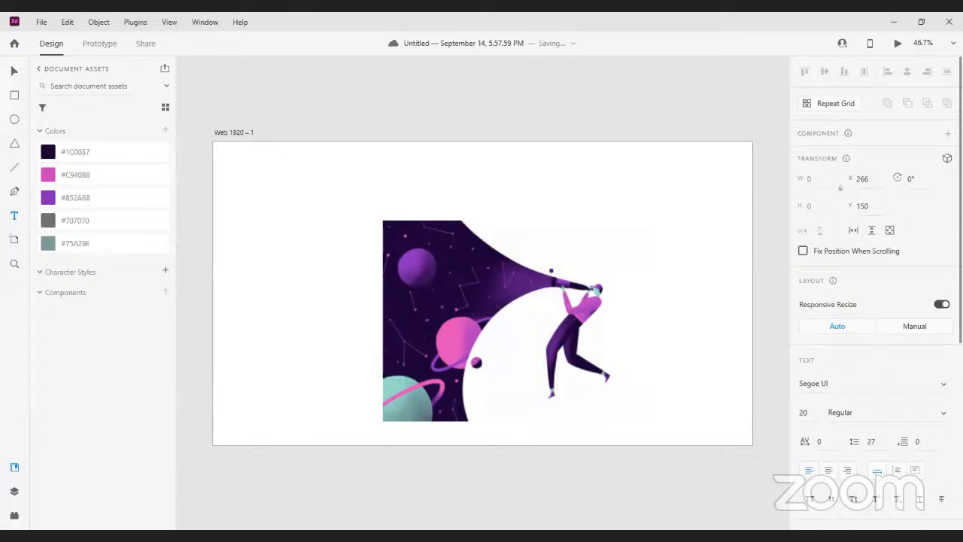
pyautogui.hotkey('alt', 'Tab')
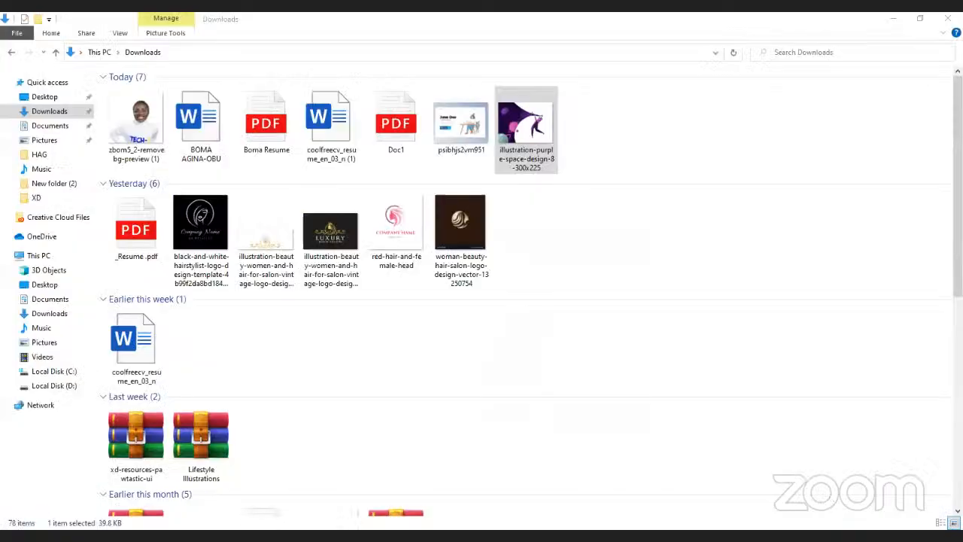
pyautogui.hotkey('alt', 'Tab')
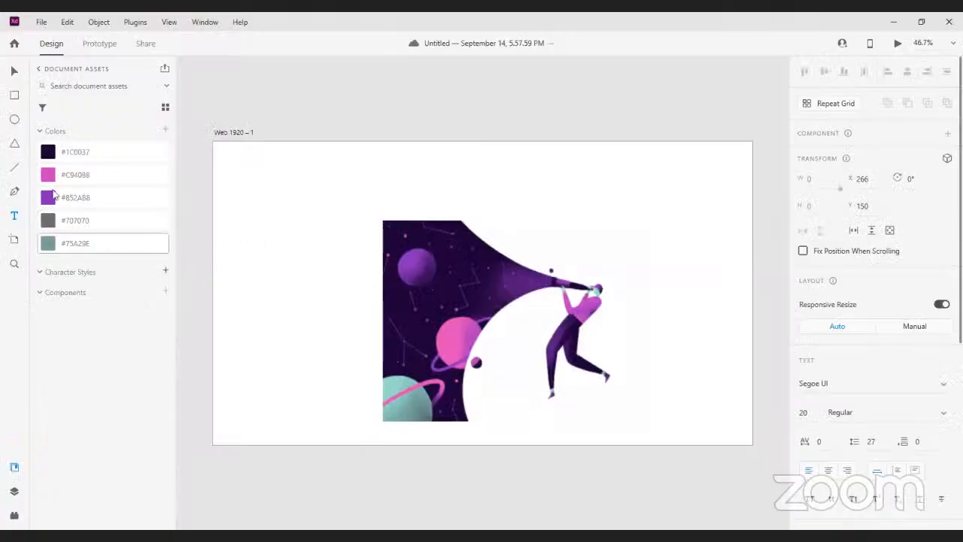
# Add the text object's Segoe UI 20 pt formatting to the document assets as a character style
pyautogui.click(14, 216)
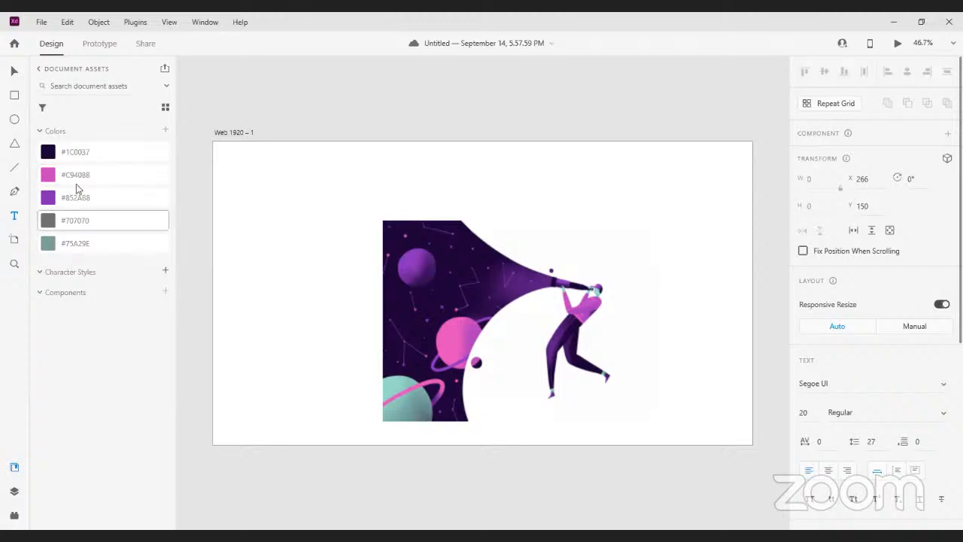
pyautogui.click(166, 271)
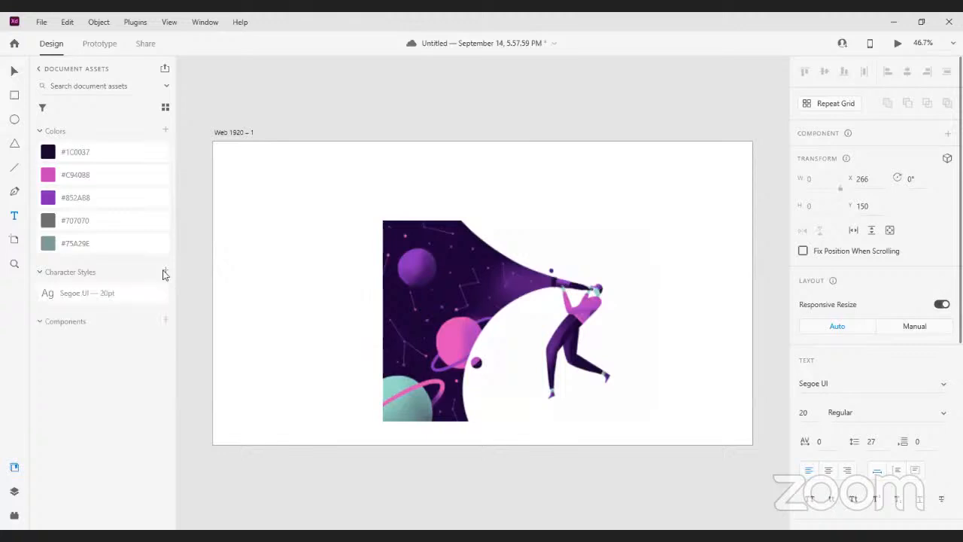
pyautogui.click(87, 299)
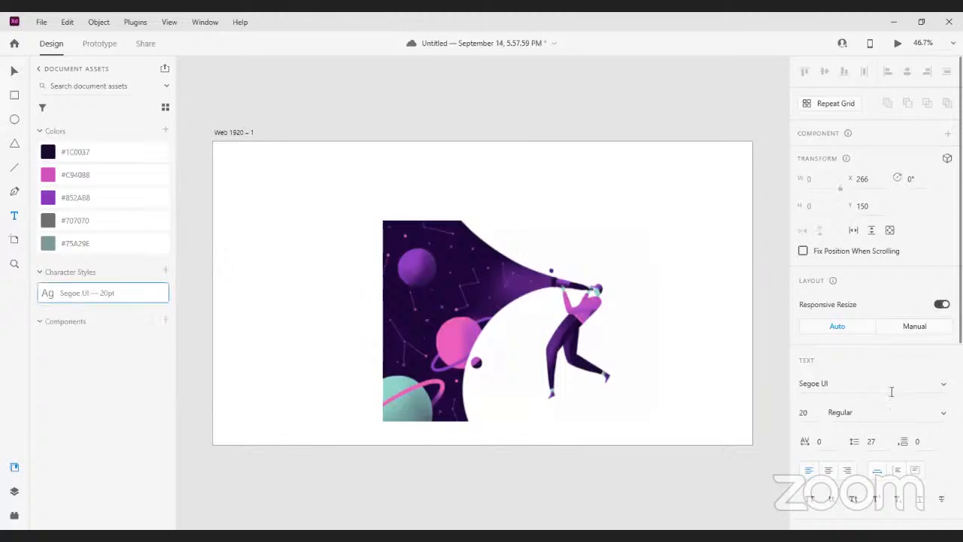
# Change the text object's font to Roboto
pyautogui.click(941, 386)
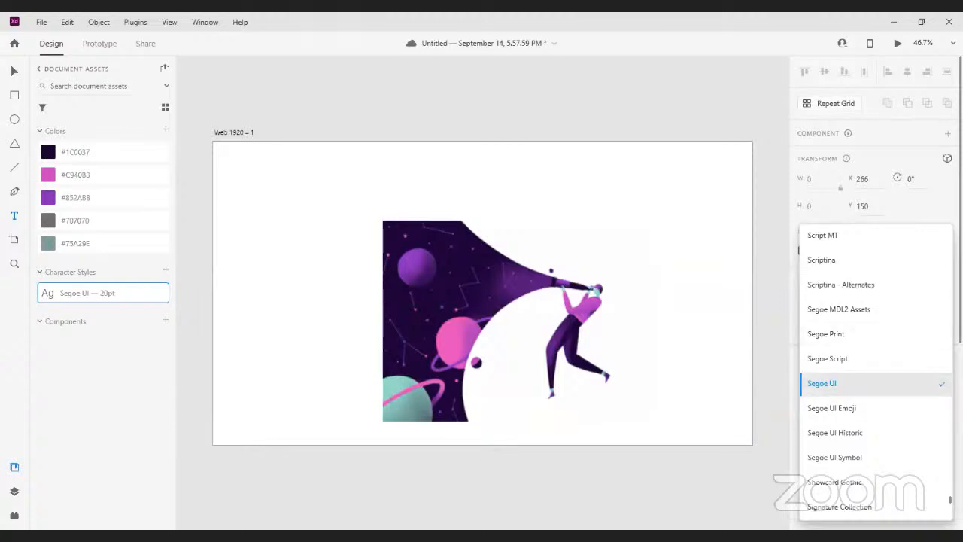
pyautogui.click(845, 384)
pyautogui.write('R')
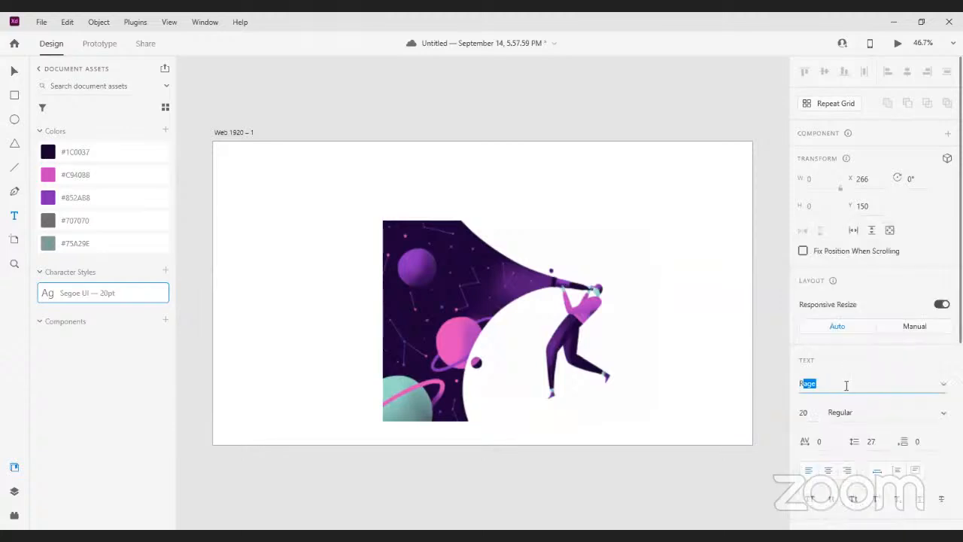
pyautogui.write('oboto')
pyautogui.press('Return')
# Set the text object's font size to 1000
pyautogui.click(816, 414)
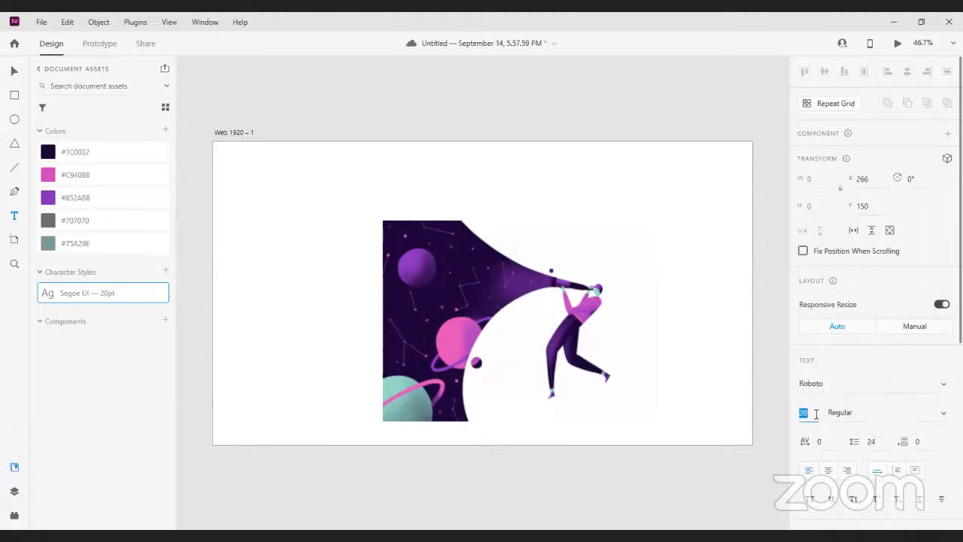
pyautogui.click(816, 413)
pyautogui.press('BackSpace')
pyautogui.write('8')
pyautogui.press('Return')
pyautogui.write('1000')
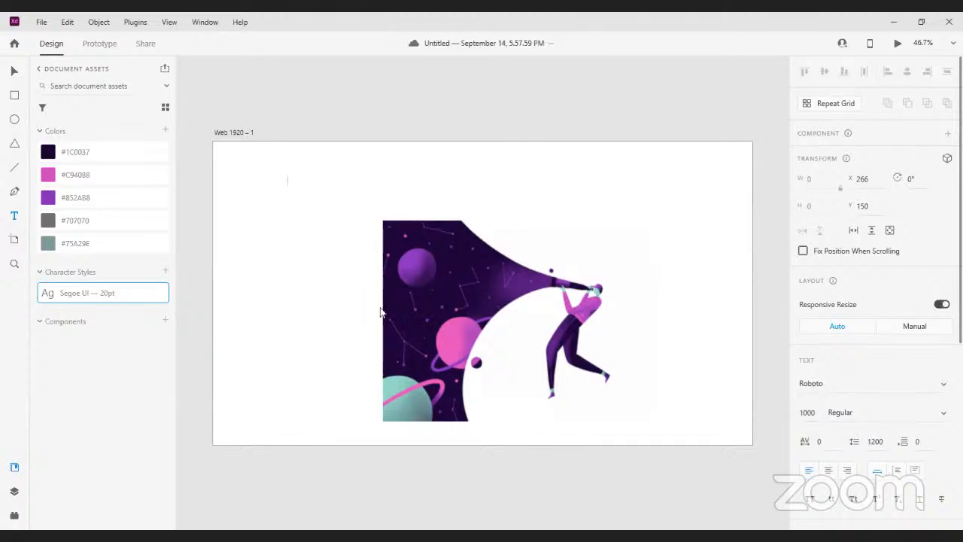
# Rename the saved character style as H1 and leave the text object
pyautogui.click(164, 272)
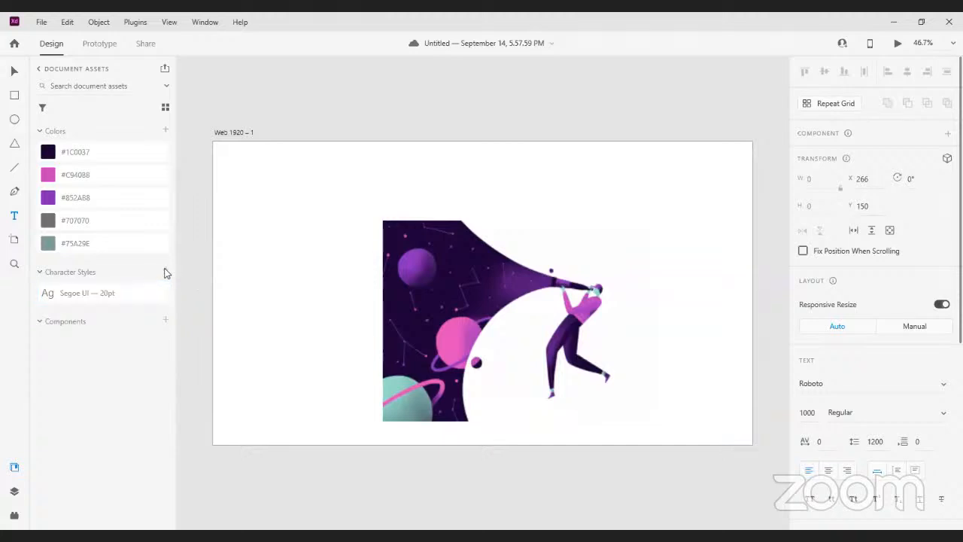
pyautogui.doubleClick(88, 293)
pyautogui.tripleClick(89, 292)
pyautogui.doubleClick(89, 293)
pyautogui.tripleClick(88, 293)
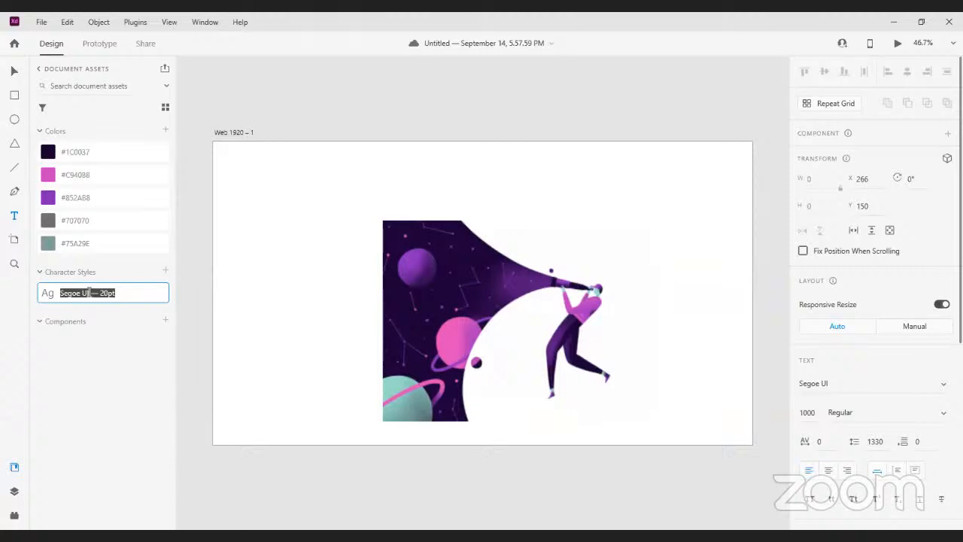
pyautogui.write('H')
pyautogui.write('e')
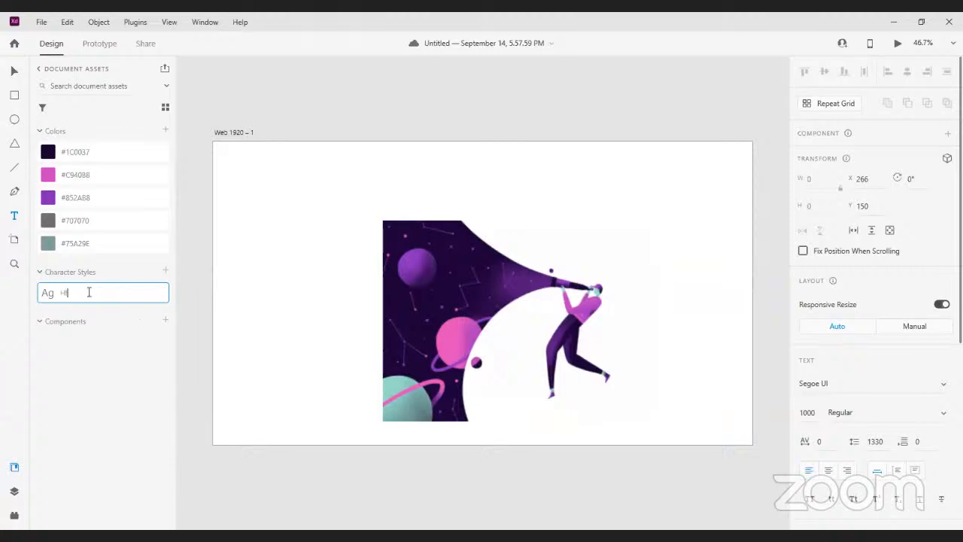
pyautogui.write('1')
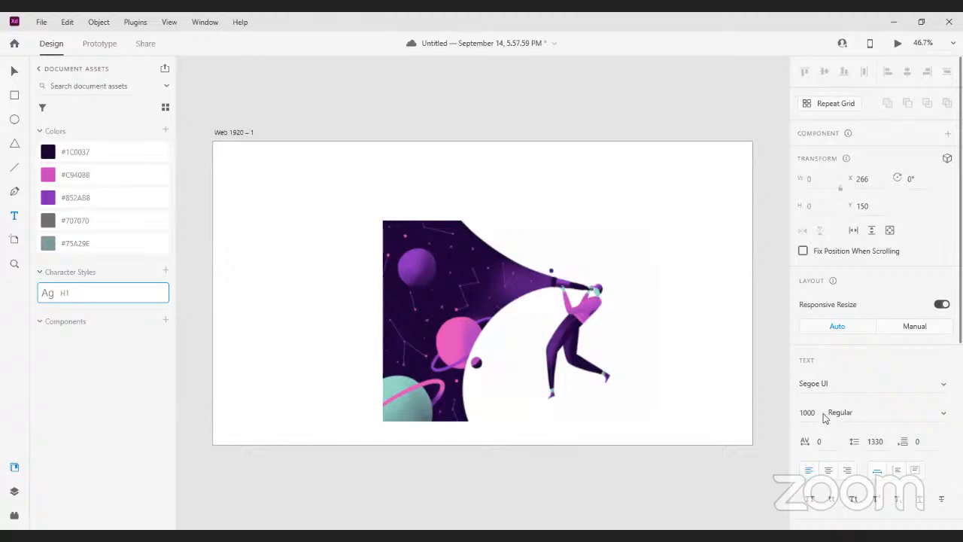
pyautogui.press('Escape')
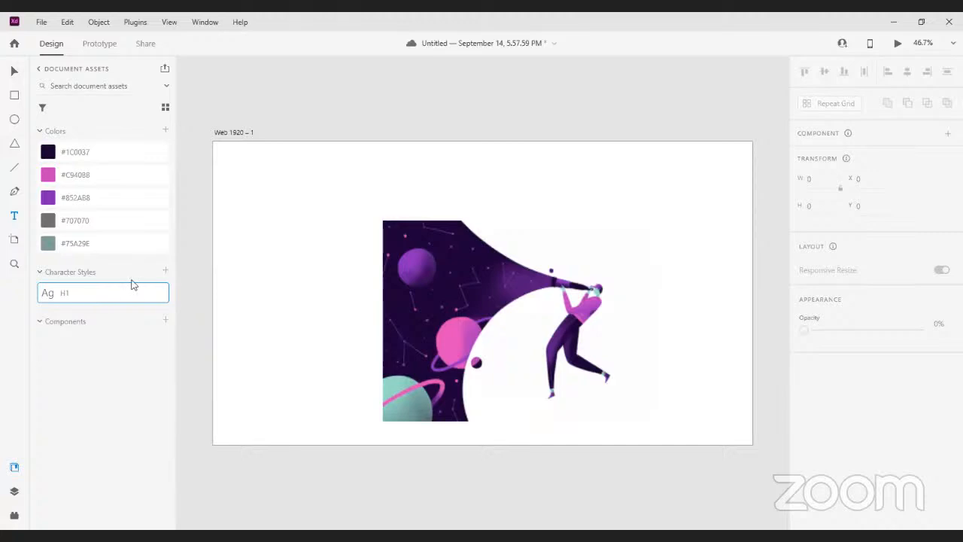
# Try to place a new text object in the empty area beside the illustration
pyautogui.click(14, 217)
pyautogui.click(260, 214)
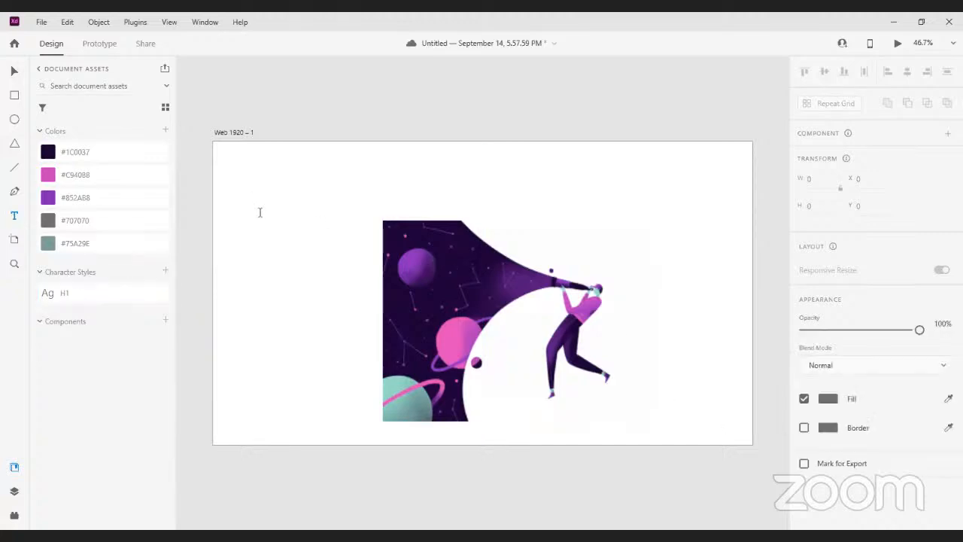
pyautogui.click(286, 247)
pyautogui.click(432, 290)
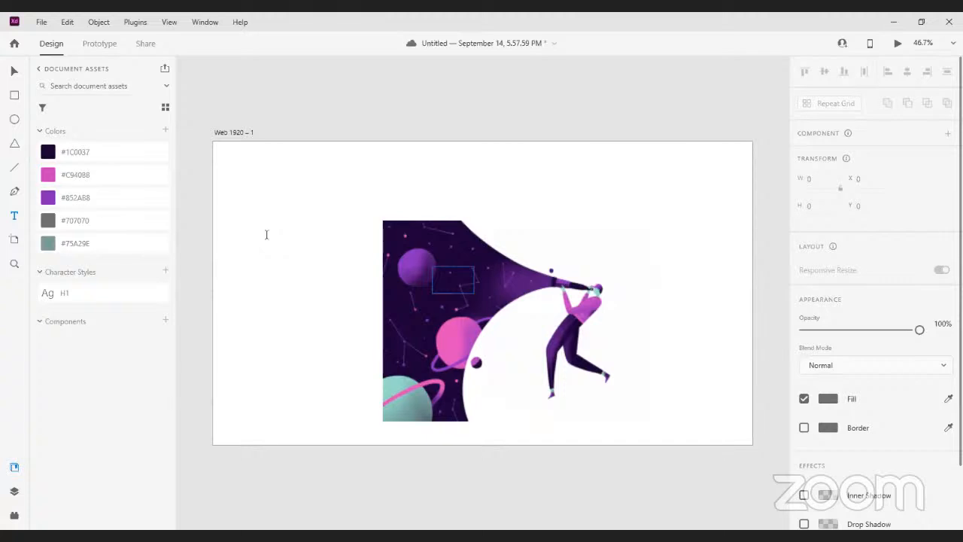
pyautogui.click(271, 202)
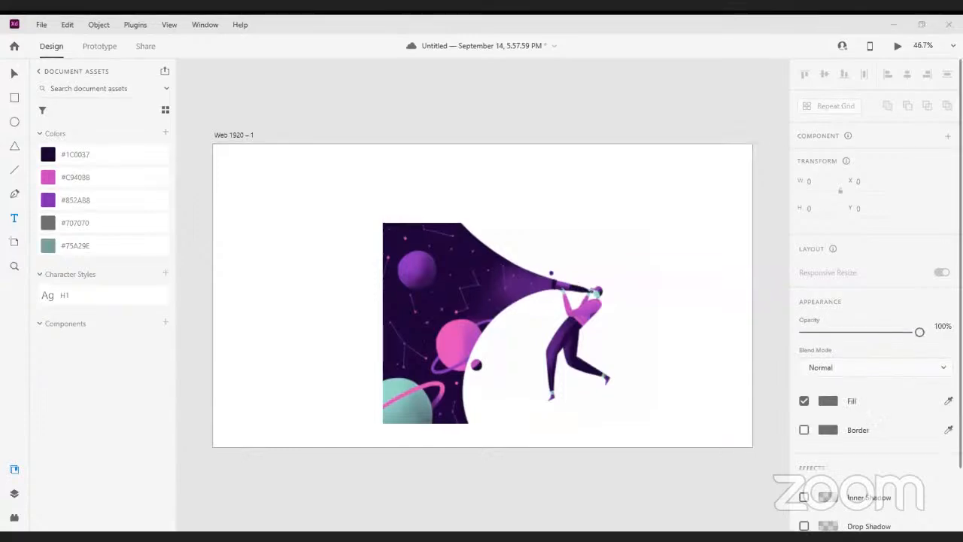
pyautogui.click(272, 205)
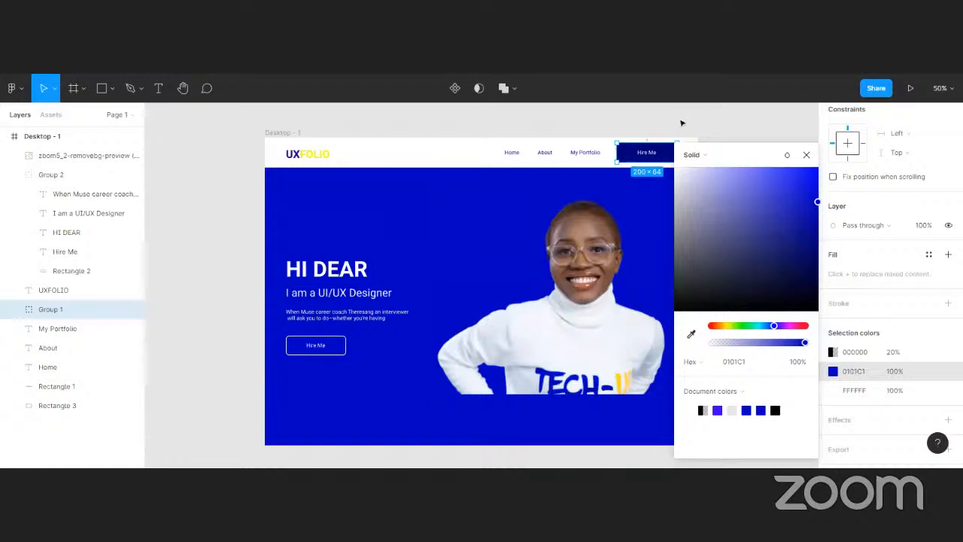
# Switch to Figma, select the header's Hire Me button group and inspect the colour picker of its blue 0101C1
pyautogui.click(678, 125)
pyautogui.click(629, 153)
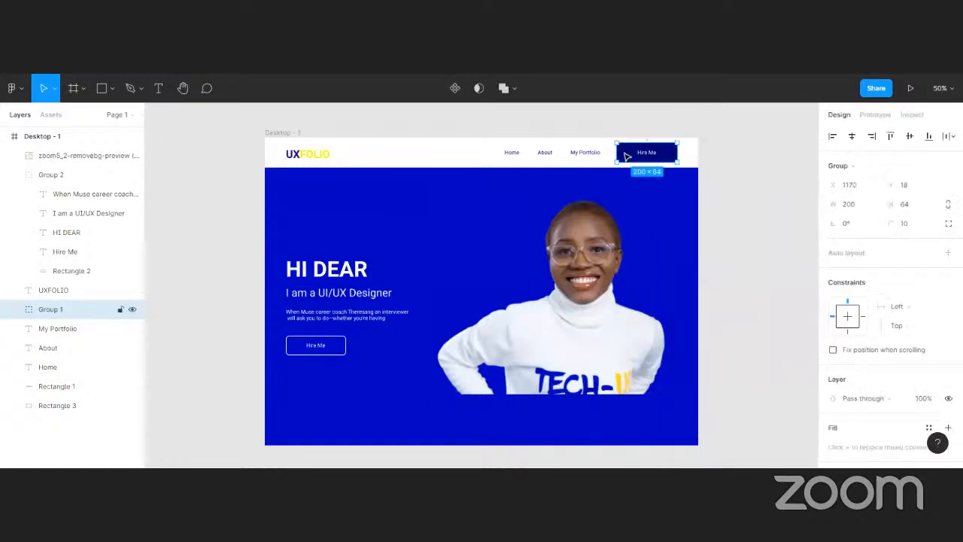
pyautogui.scroll(-3, 912, 290)
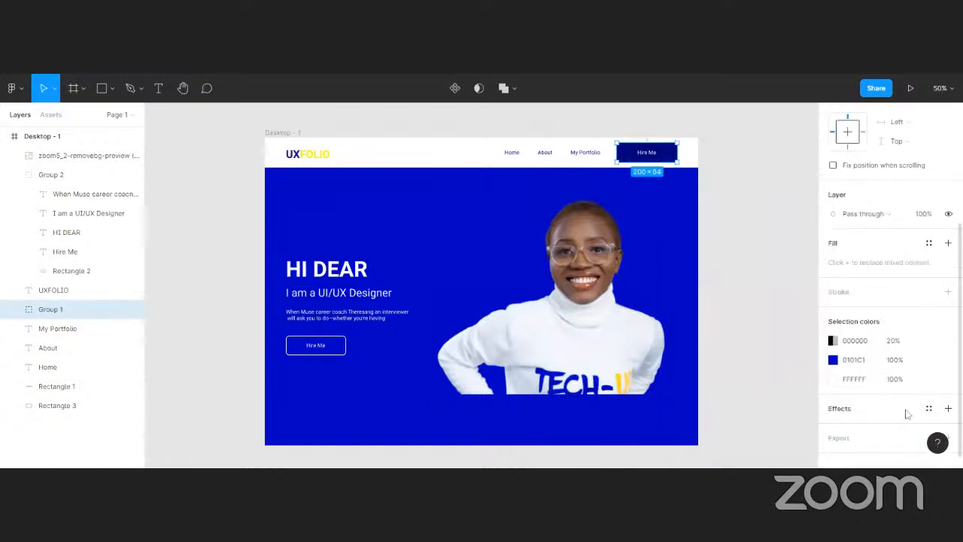
pyautogui.click(833, 344)
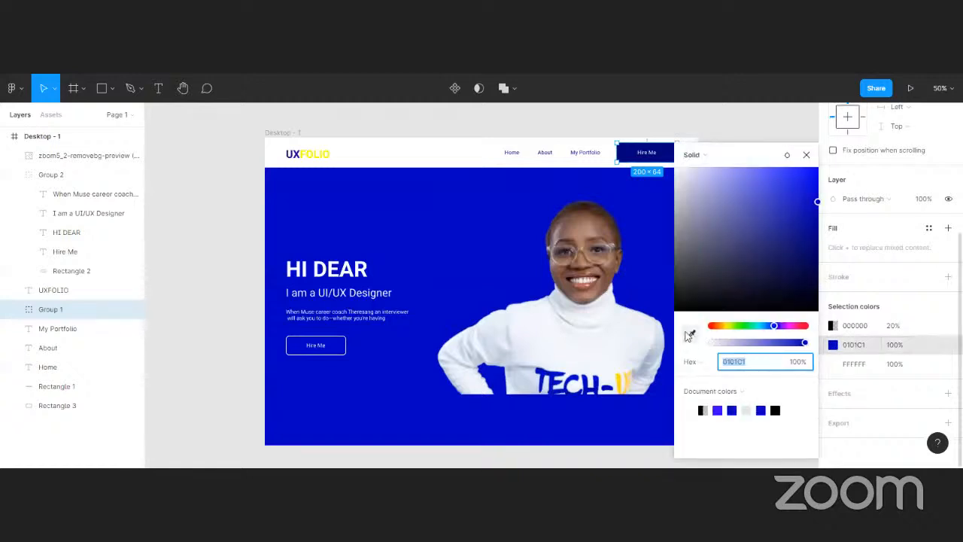
pyautogui.press('Escape')
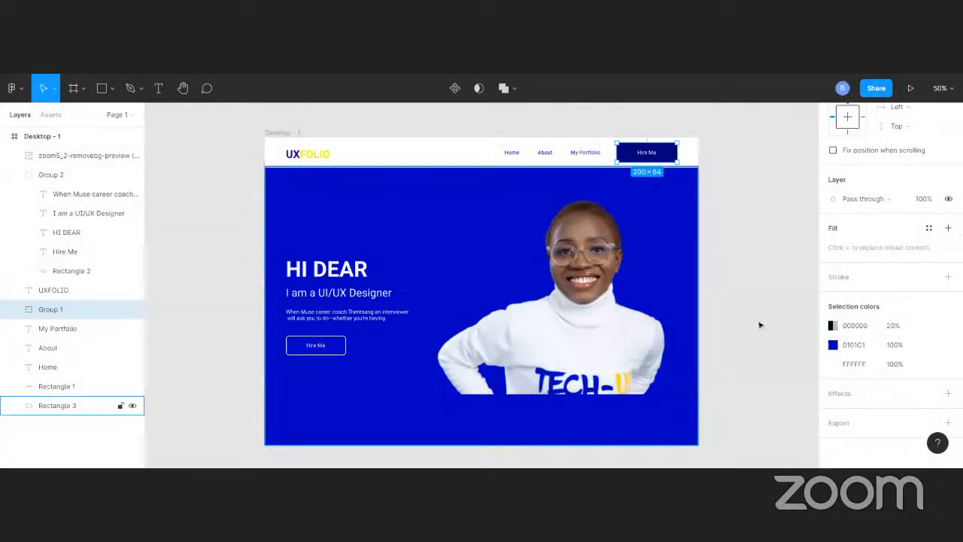
# Try to resample the header Hire Me button's blue from the hero background with the eyedropper
pyautogui.click(858, 345)
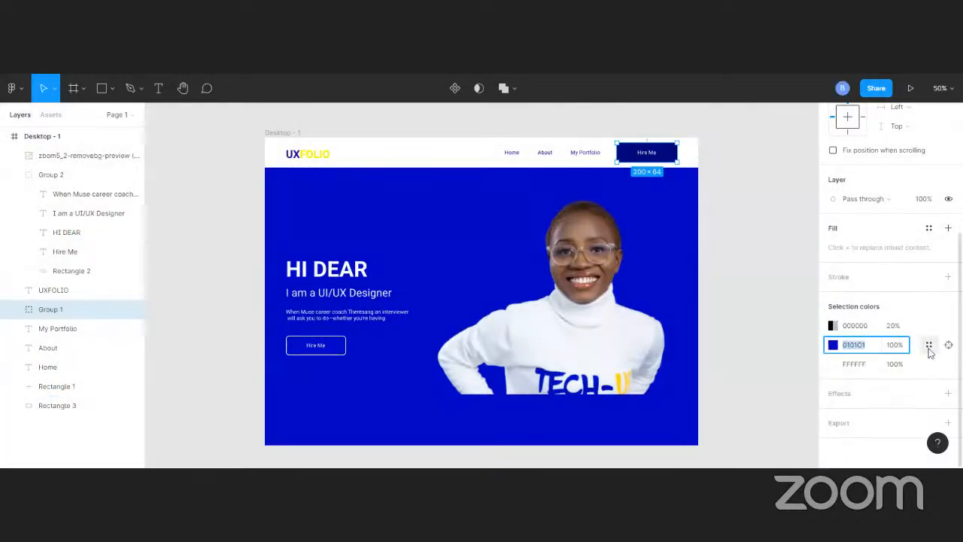
pyautogui.click(833, 345)
pyautogui.click(692, 334)
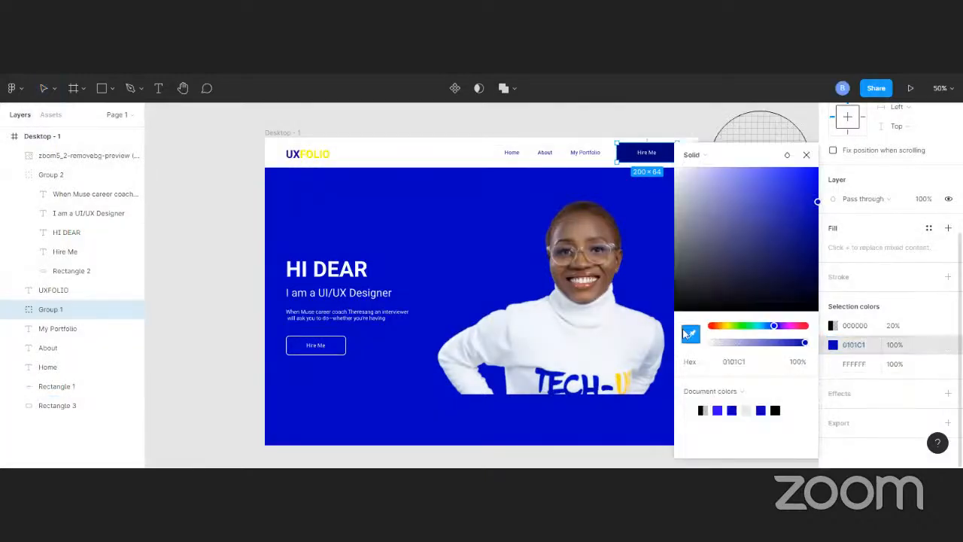
pyautogui.click(431, 203)
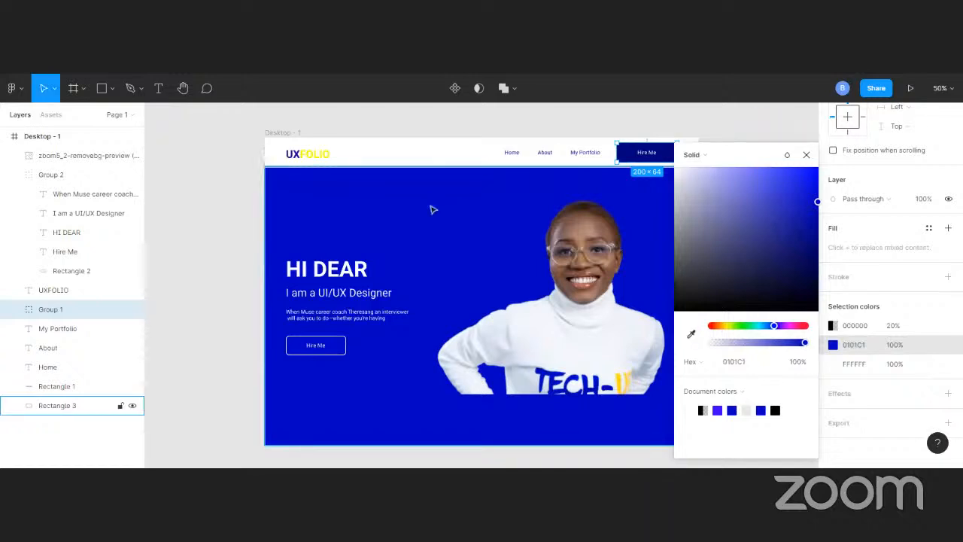
pyautogui.click(691, 335)
pyautogui.click(408, 229)
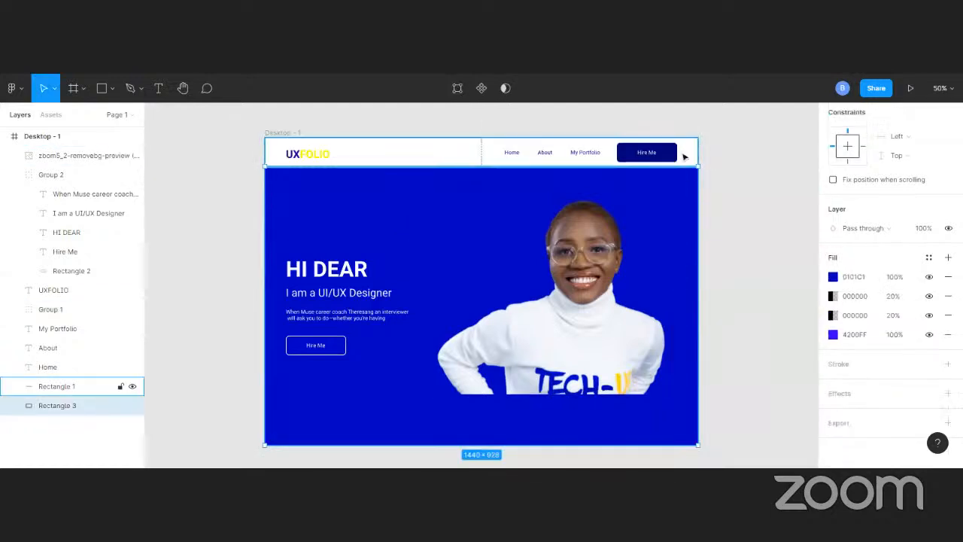
pyautogui.click(655, 153)
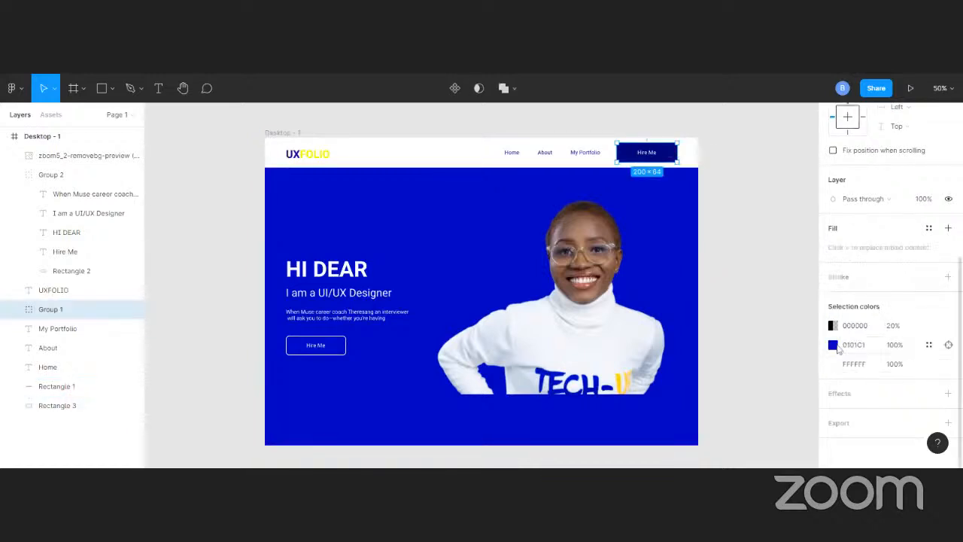
pyautogui.click(834, 345)
pyautogui.click(692, 334)
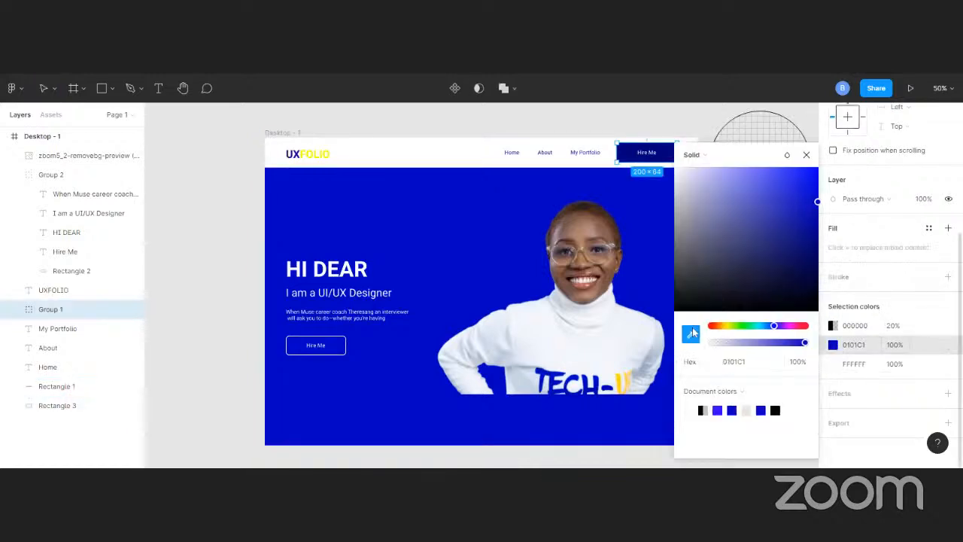
pyautogui.press('Escape')
# Select the hero portrait and open its image fill settings
pyautogui.click(477, 214)
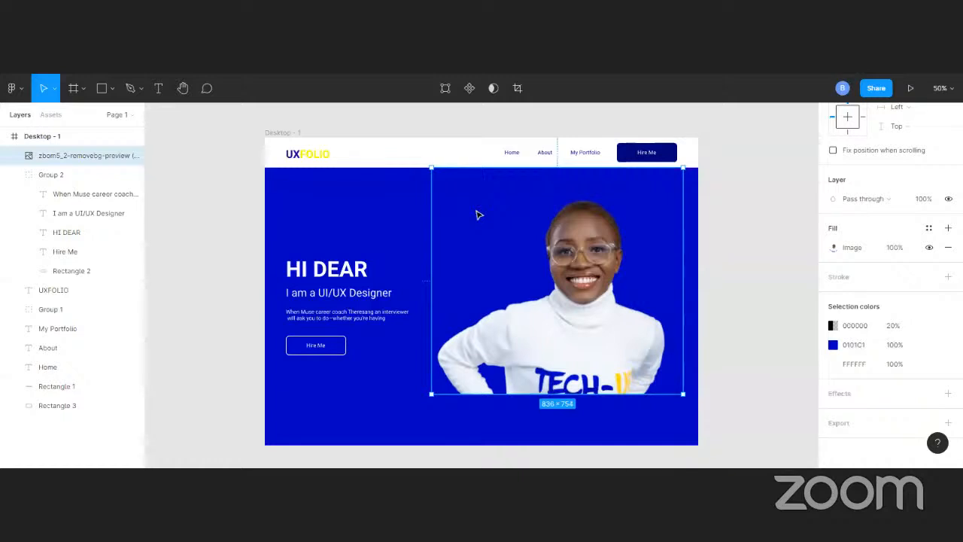
pyautogui.doubleClick(477, 215)
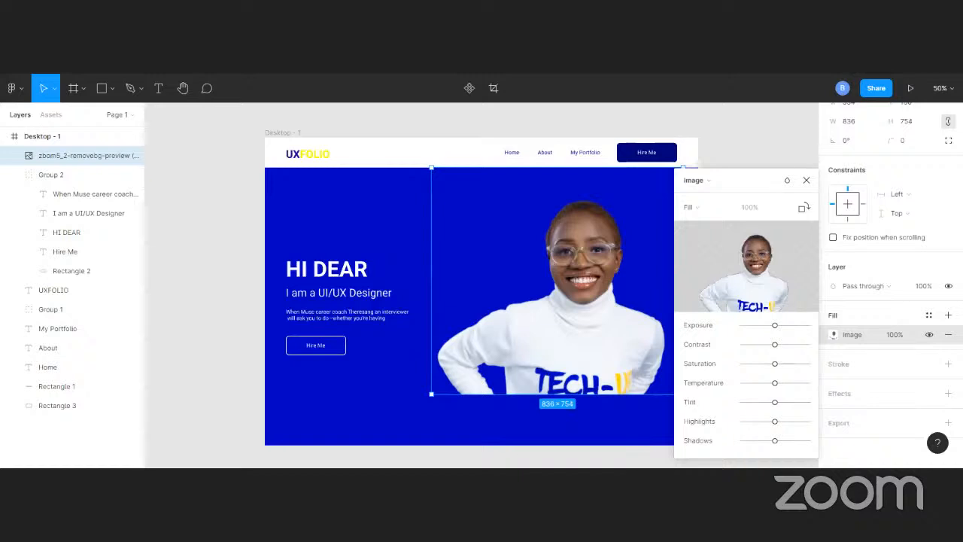
# Check the blend mode option of the hero portrait's image fill and close its fill settings
pyautogui.moveTo(747, 267)
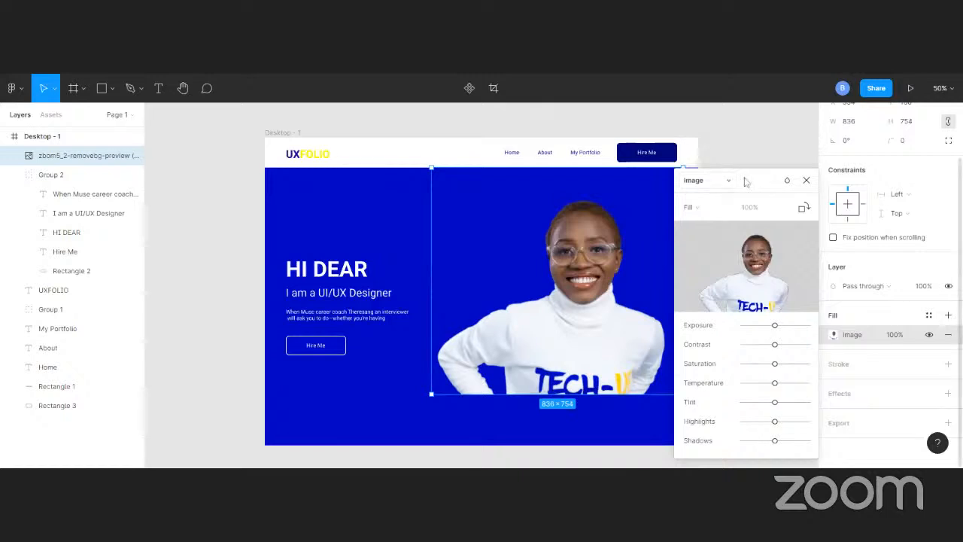
pyautogui.click(788, 180)
pyautogui.click(701, 136)
pyautogui.click(716, 136)
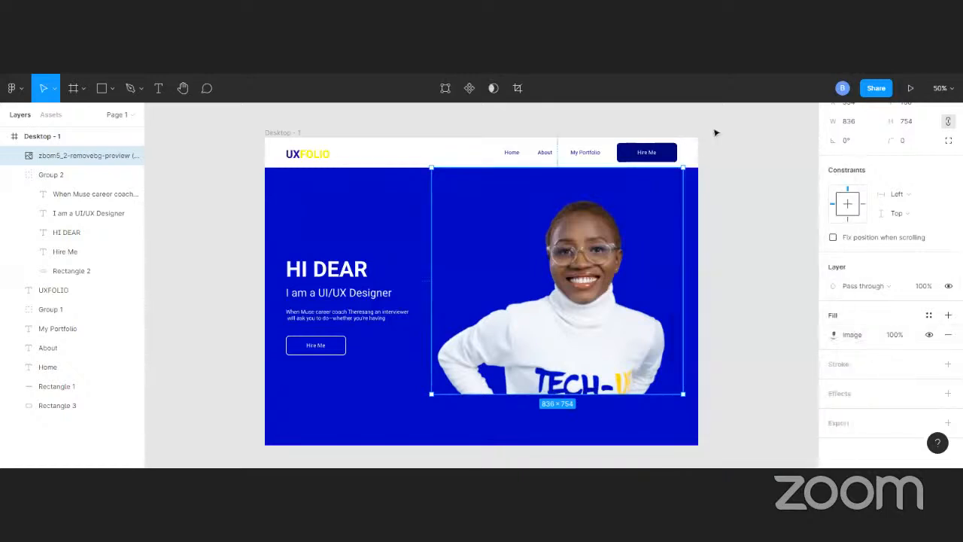
# Try to resample the blue 0101C1 of the header's Hire Me group from the hero background with the eyedropper
pyautogui.click(669, 152)
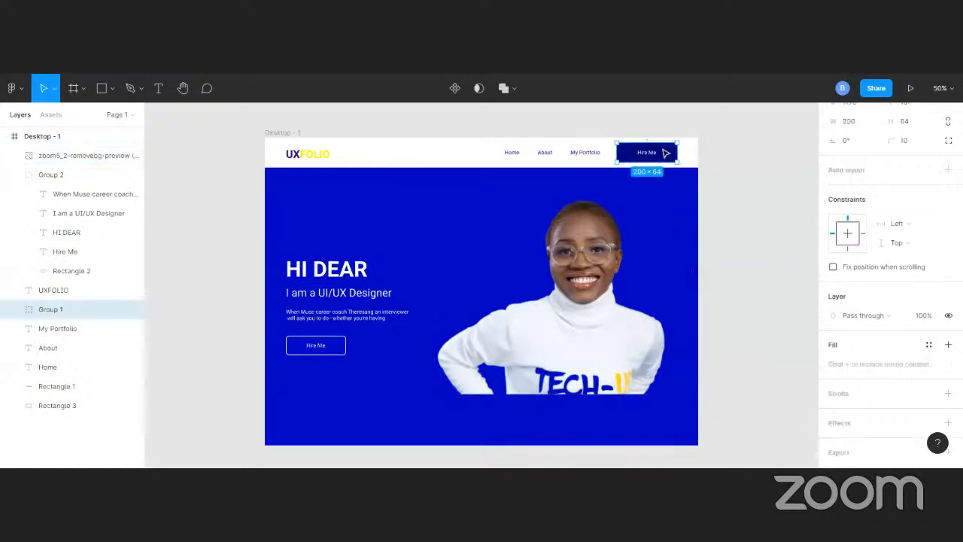
pyautogui.scroll(-2, 856, 376)
pyautogui.click(833, 401)
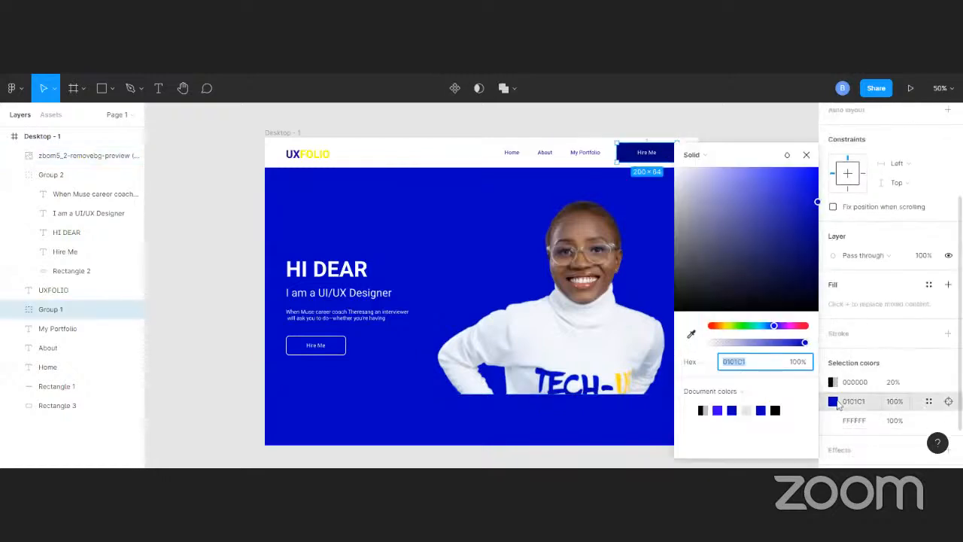
pyautogui.click(692, 334)
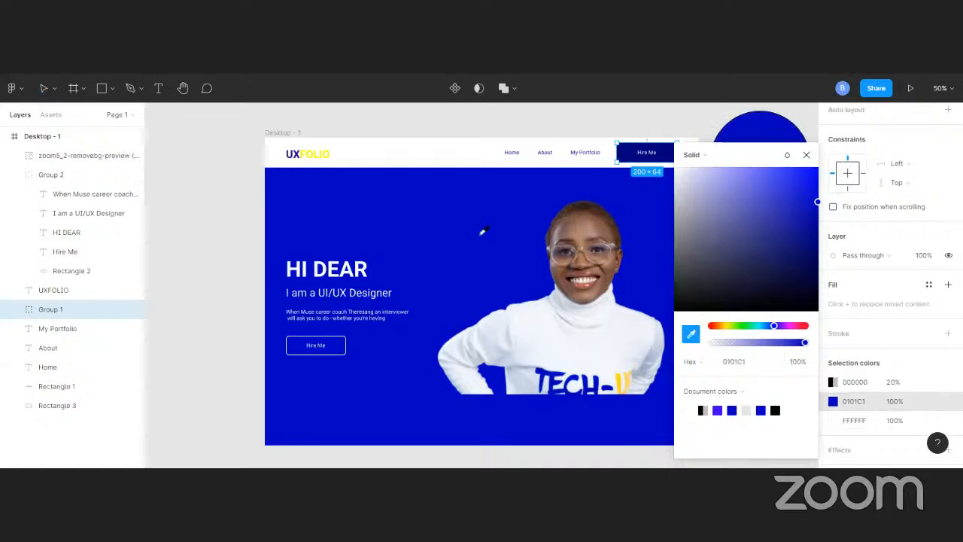
pyautogui.click(481, 239)
pyautogui.click(483, 241)
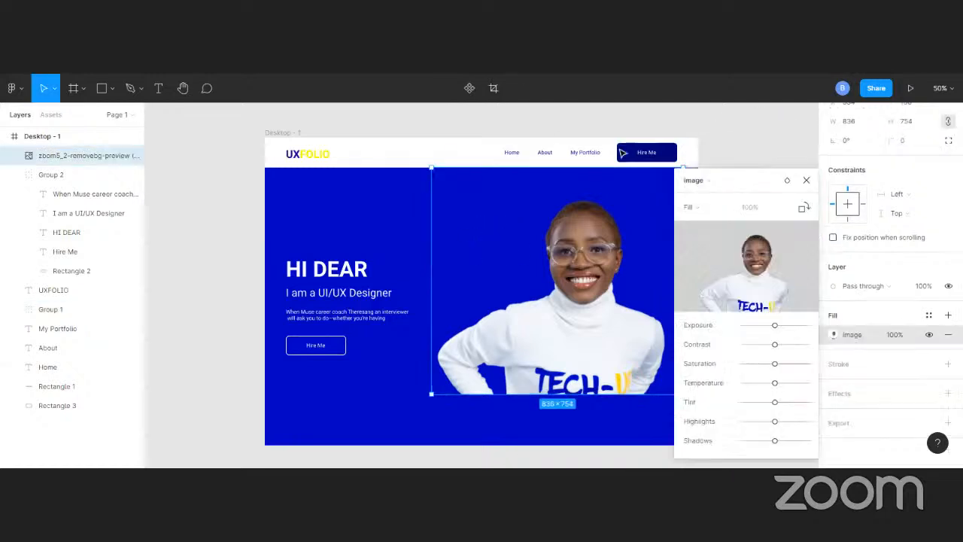
# Select the rectangle inside the header's Hire Me group and try to resample its blue fill from the hero area with the eyedropper
pyautogui.click(623, 153)
pyautogui.click(623, 153)
pyautogui.doubleClick(623, 153)
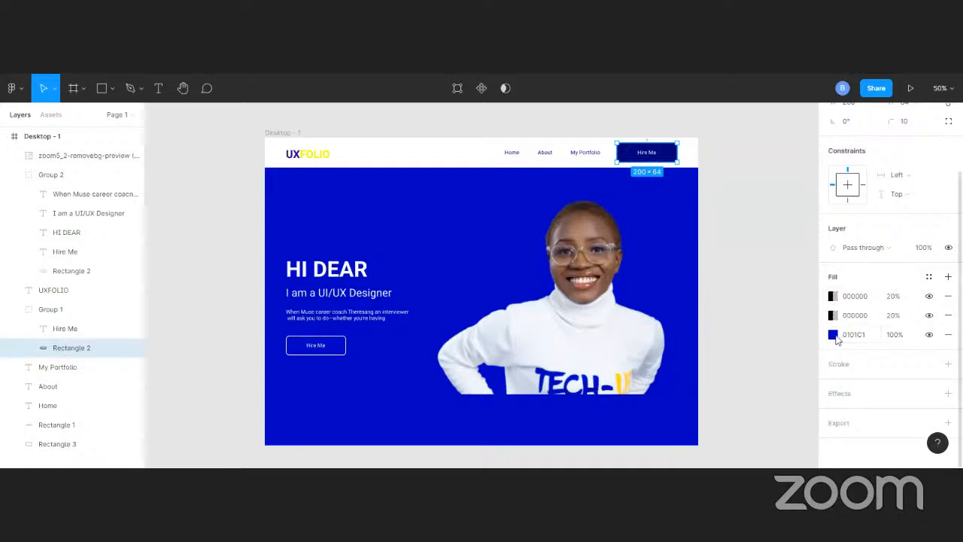
pyautogui.click(833, 335)
pyautogui.click(691, 333)
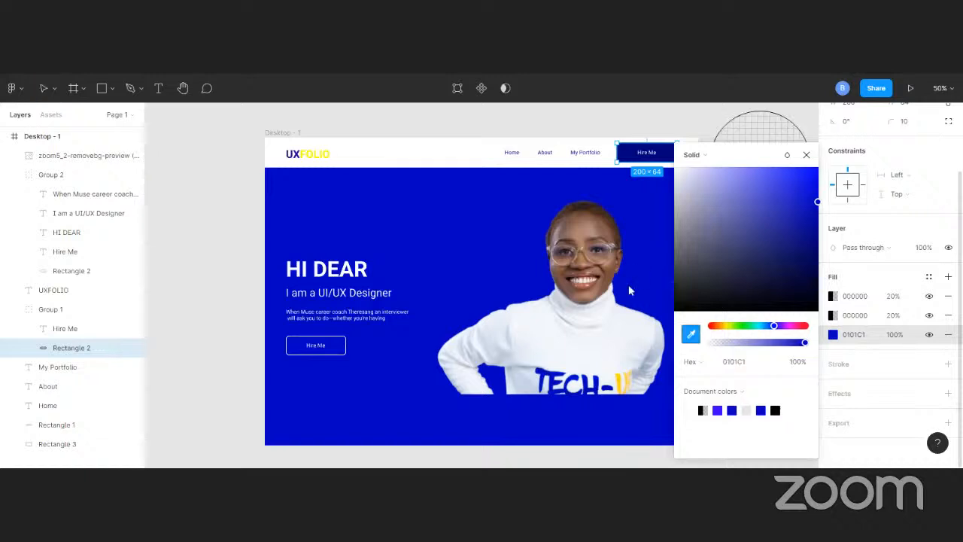
pyautogui.click(641, 264)
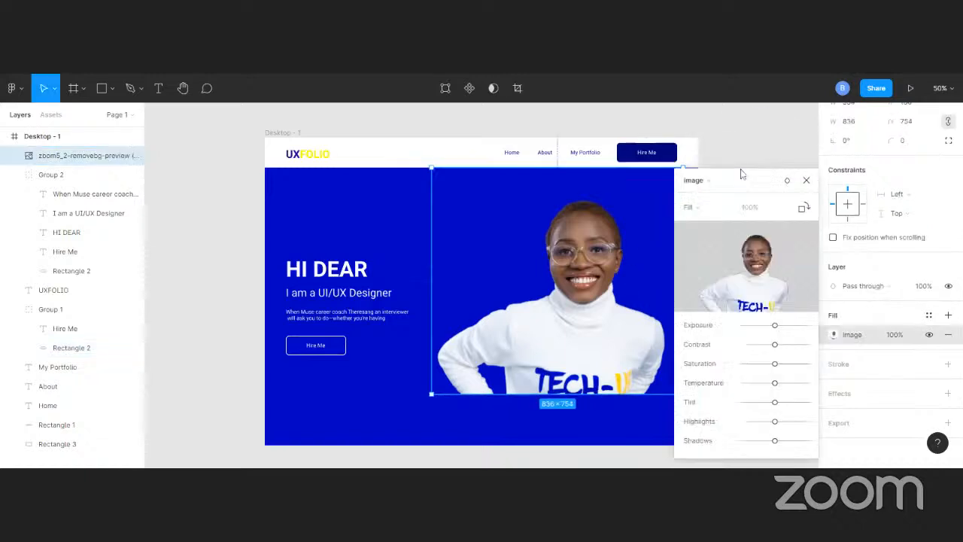